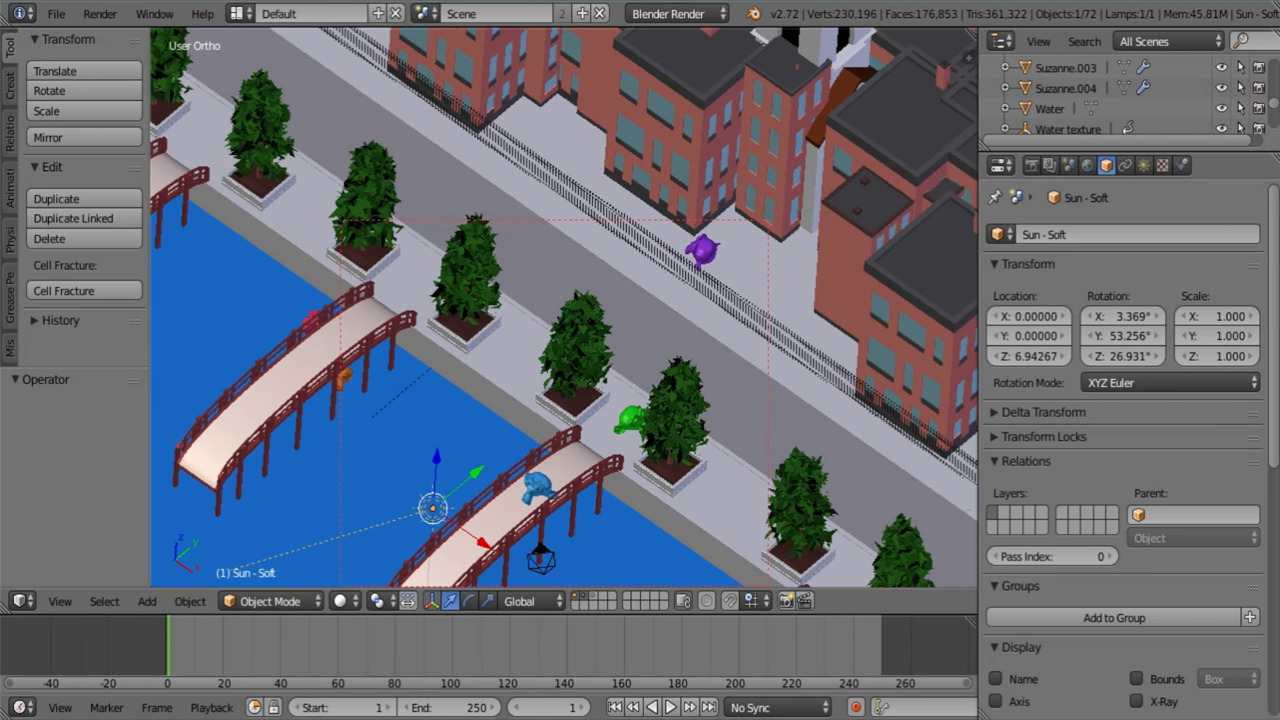
# Add a second render layer to the scene and rename the original render layer Freestyle
pyautogui.click(1049, 165)
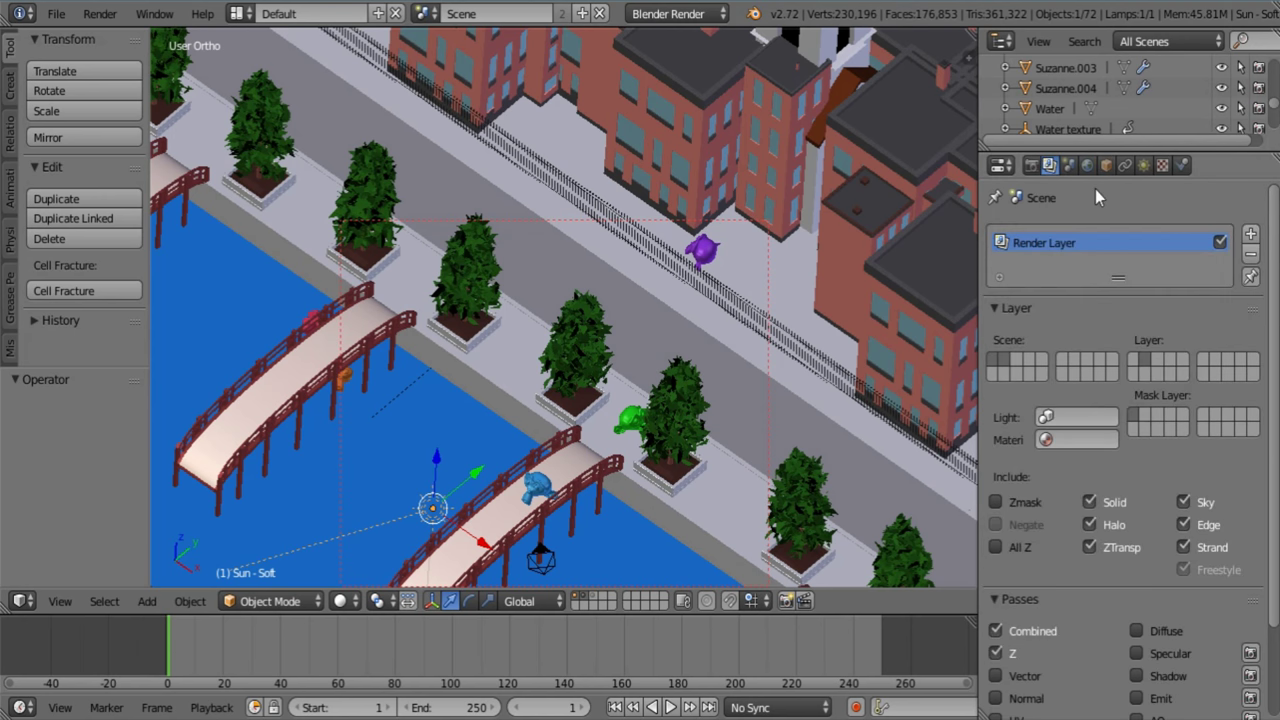
pyautogui.click(1250, 234)
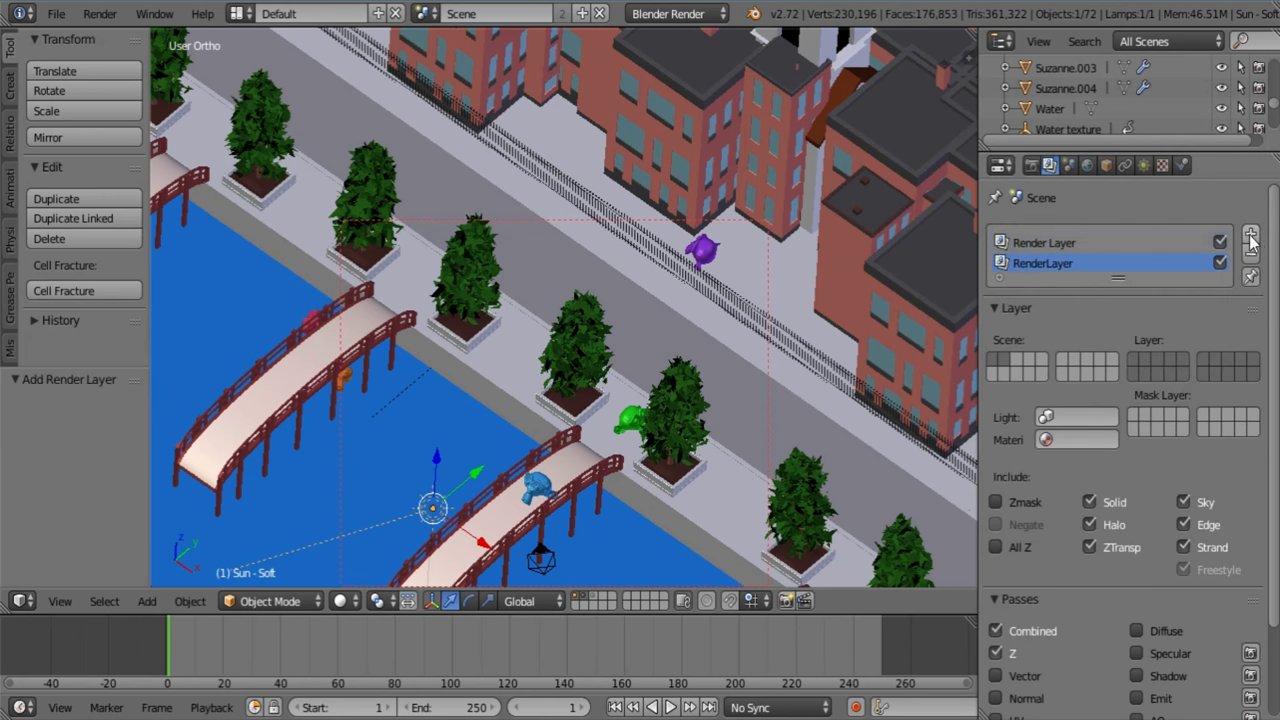
pyautogui.doubleClick(1063, 242)
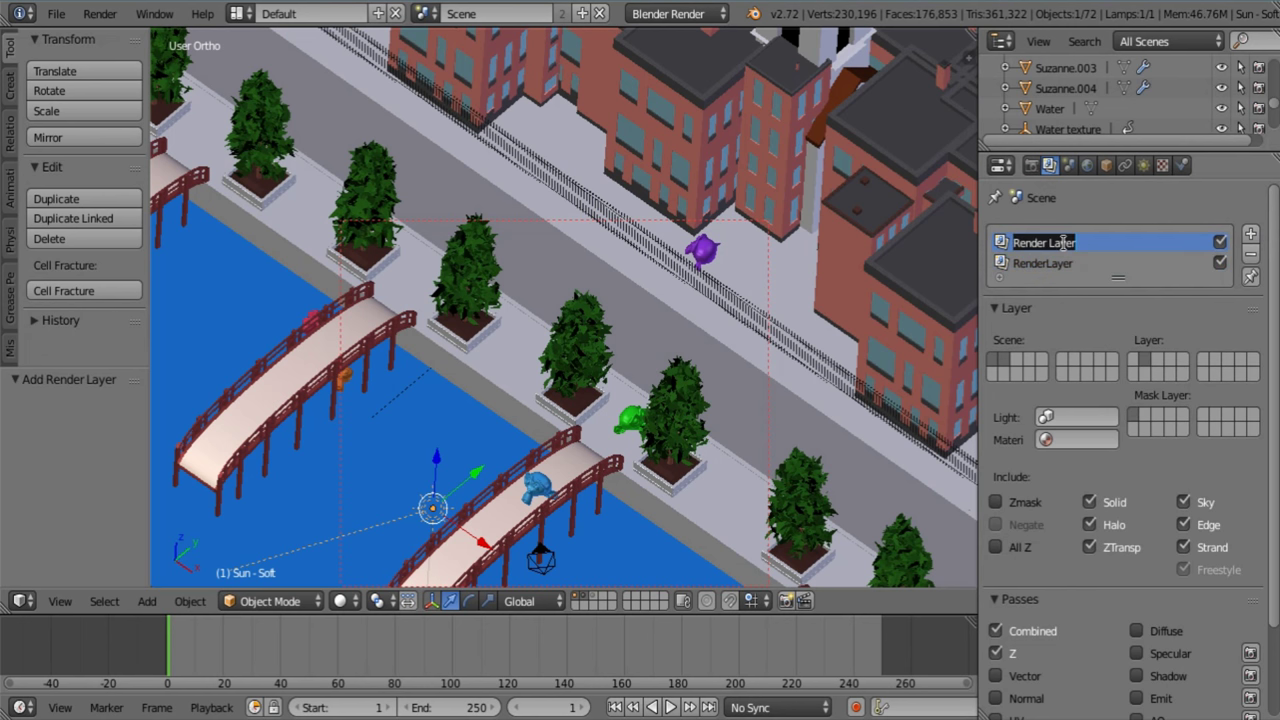
pyautogui.write('Freestyle')
pyautogui.press('Return')
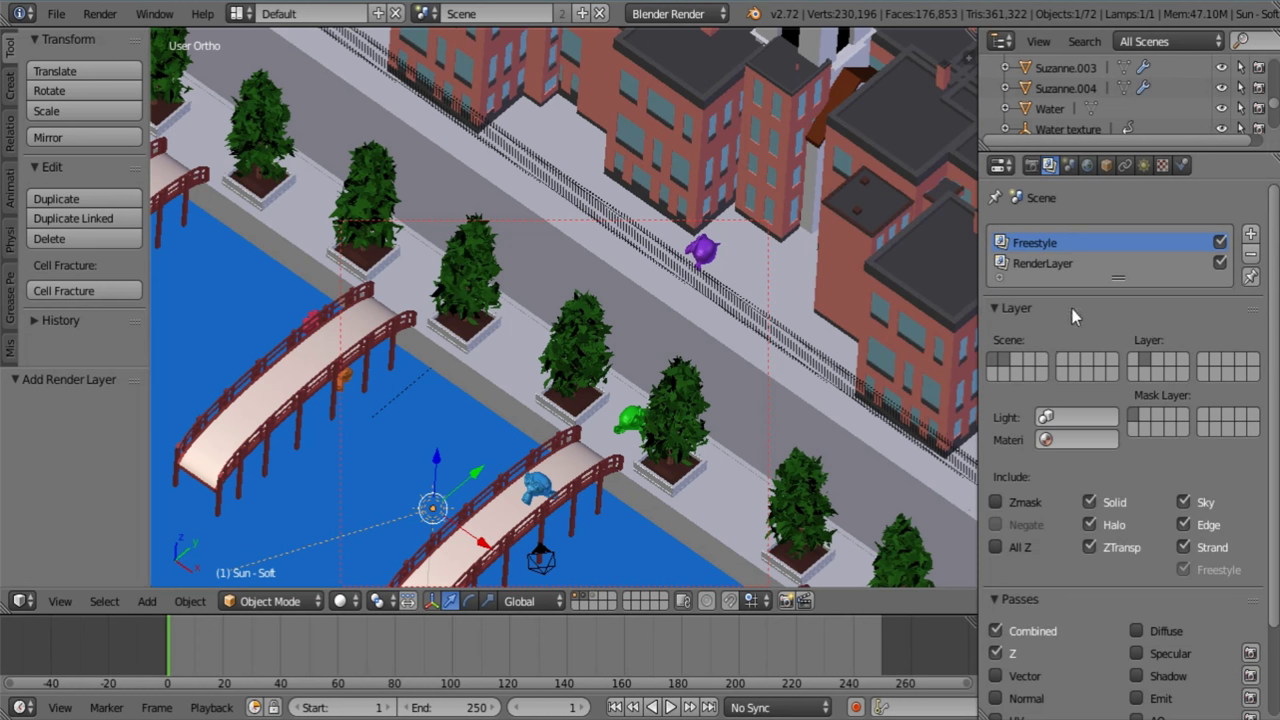
# Exclude Edge, Strand and Halo from the Freestyle render layer and disable its Z pass
pyautogui.click(1183, 524)
pyautogui.click(1183, 547)
pyautogui.click(1089, 524)
pyautogui.scroll(-3, 1160, 491)
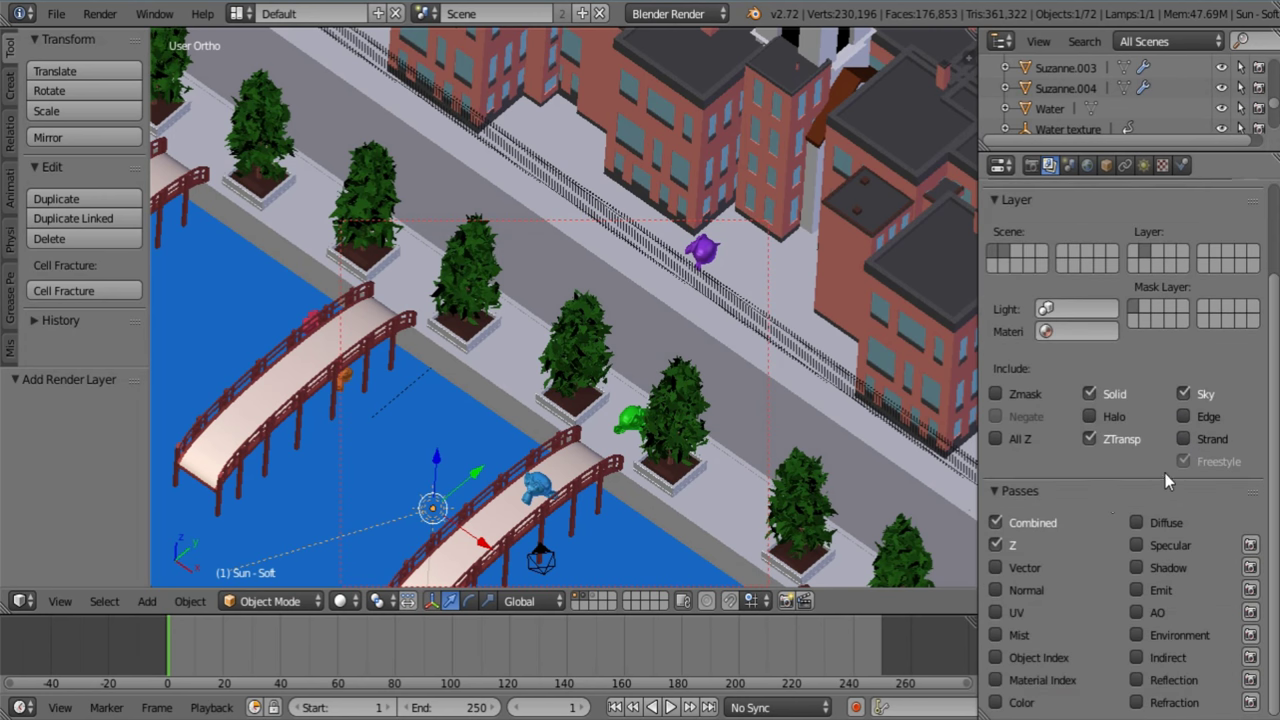
pyautogui.click(995, 544)
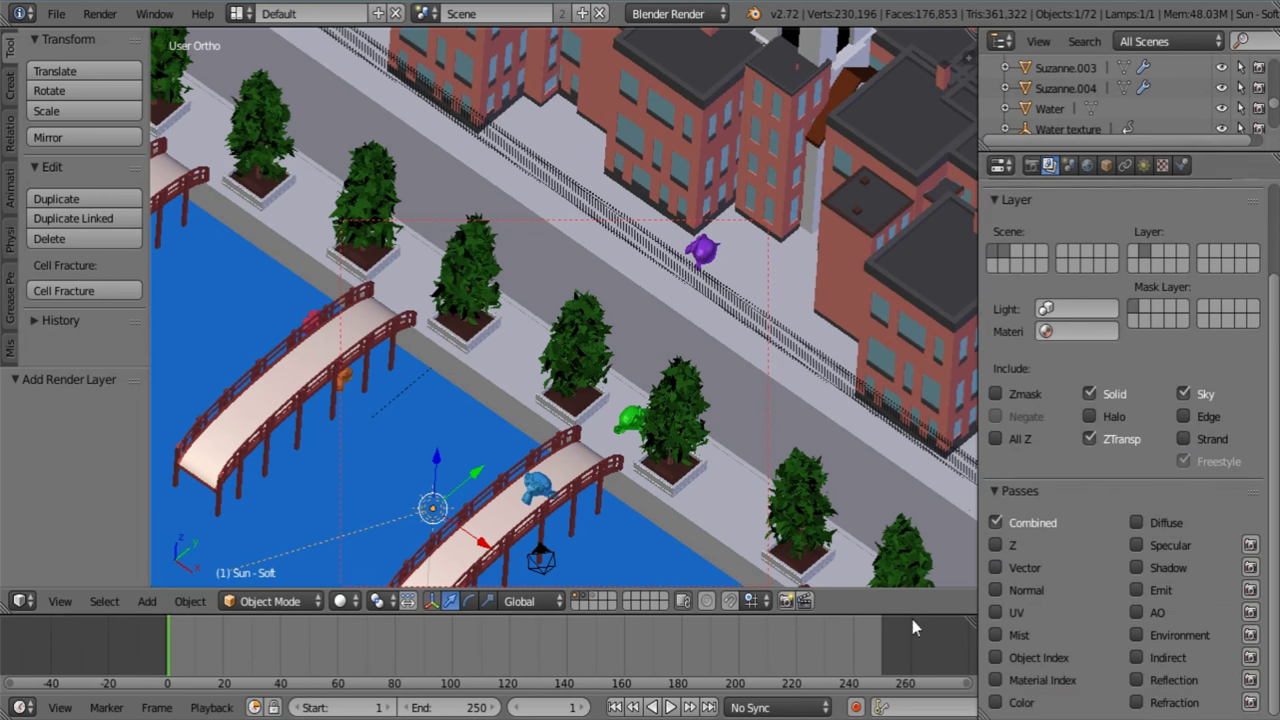
pyautogui.click(1136, 635)
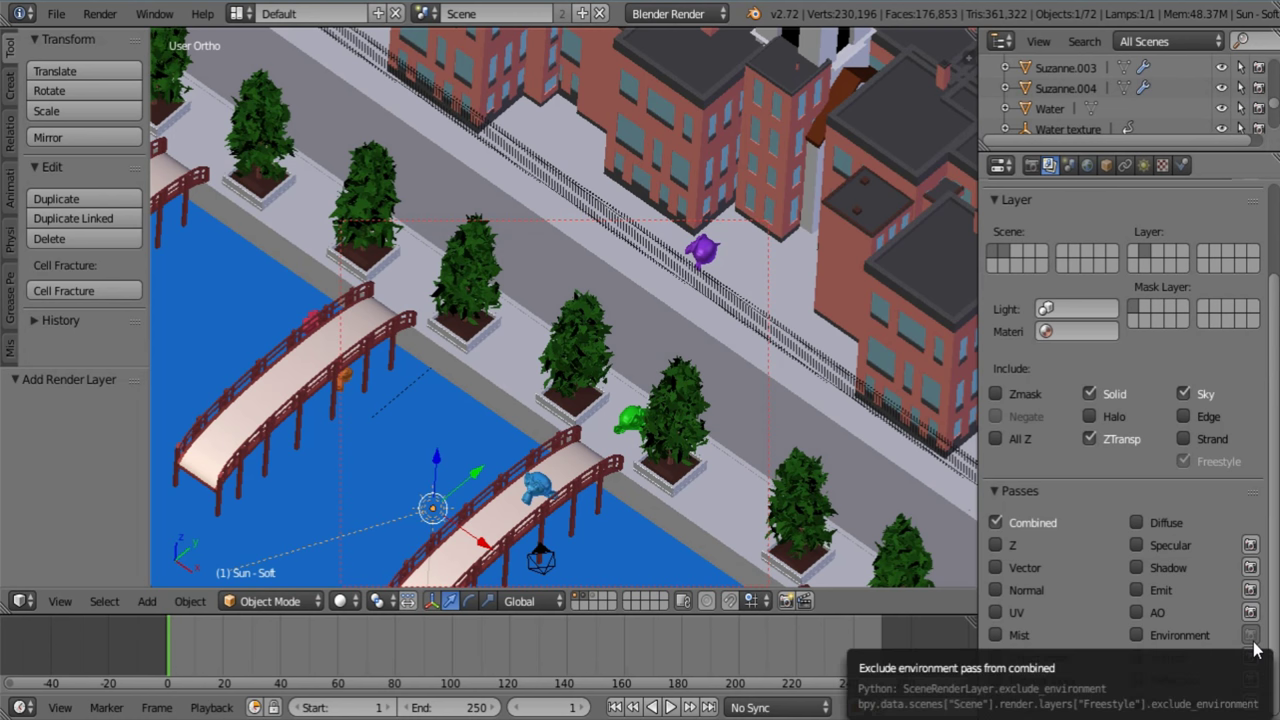
# Set the world's Gather attenuation distance to 10
pyautogui.click(1085, 166)
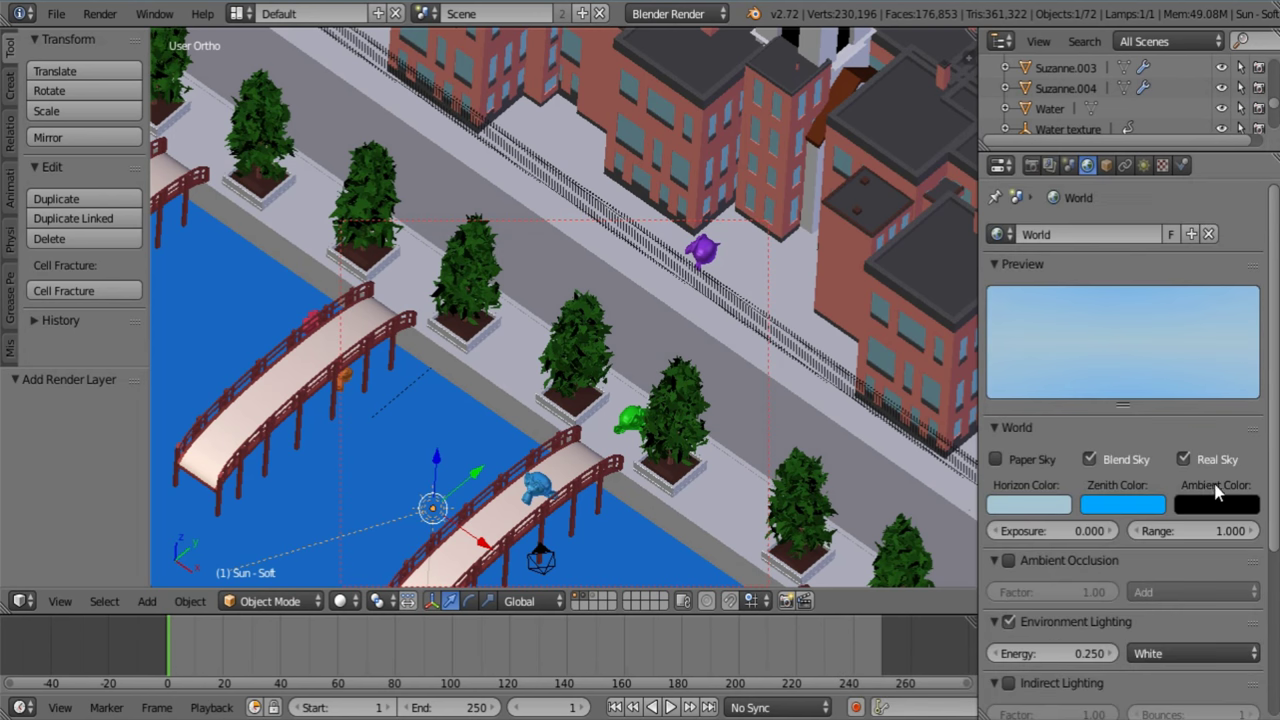
pyautogui.scroll(-6, 1190, 450)
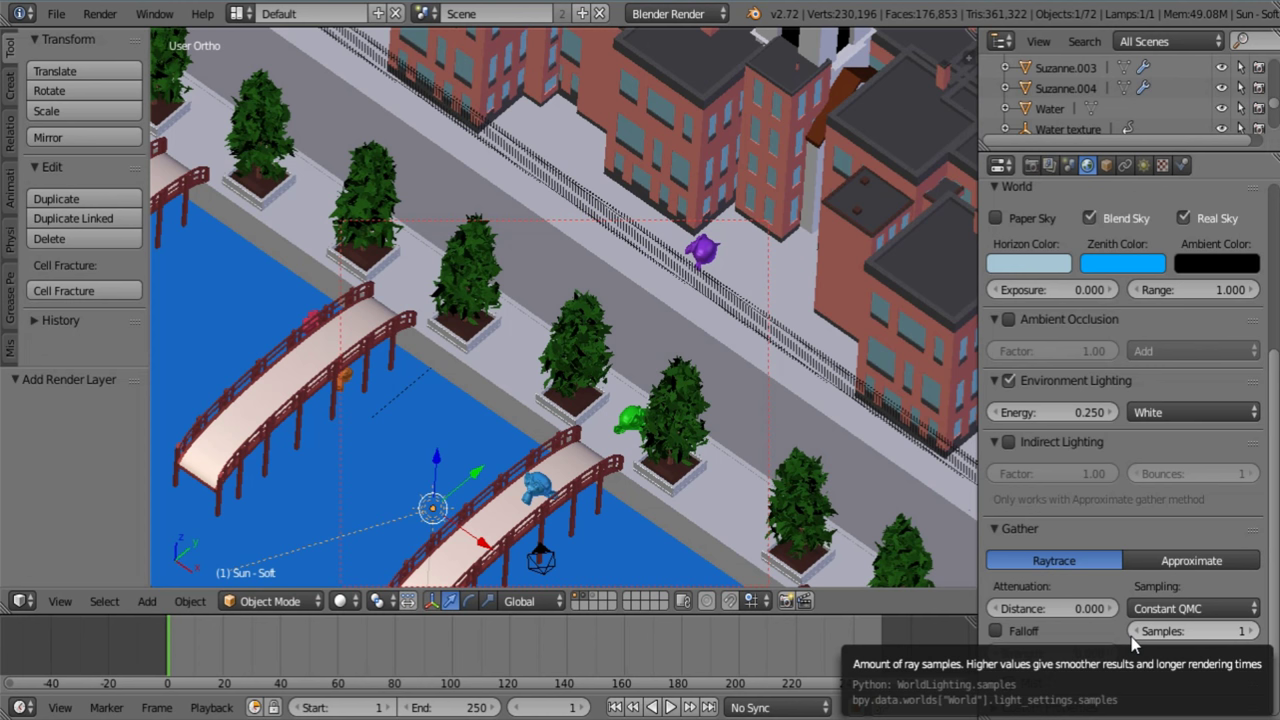
pyautogui.click(1057, 607)
pyautogui.write('10')
pyautogui.press('Return')
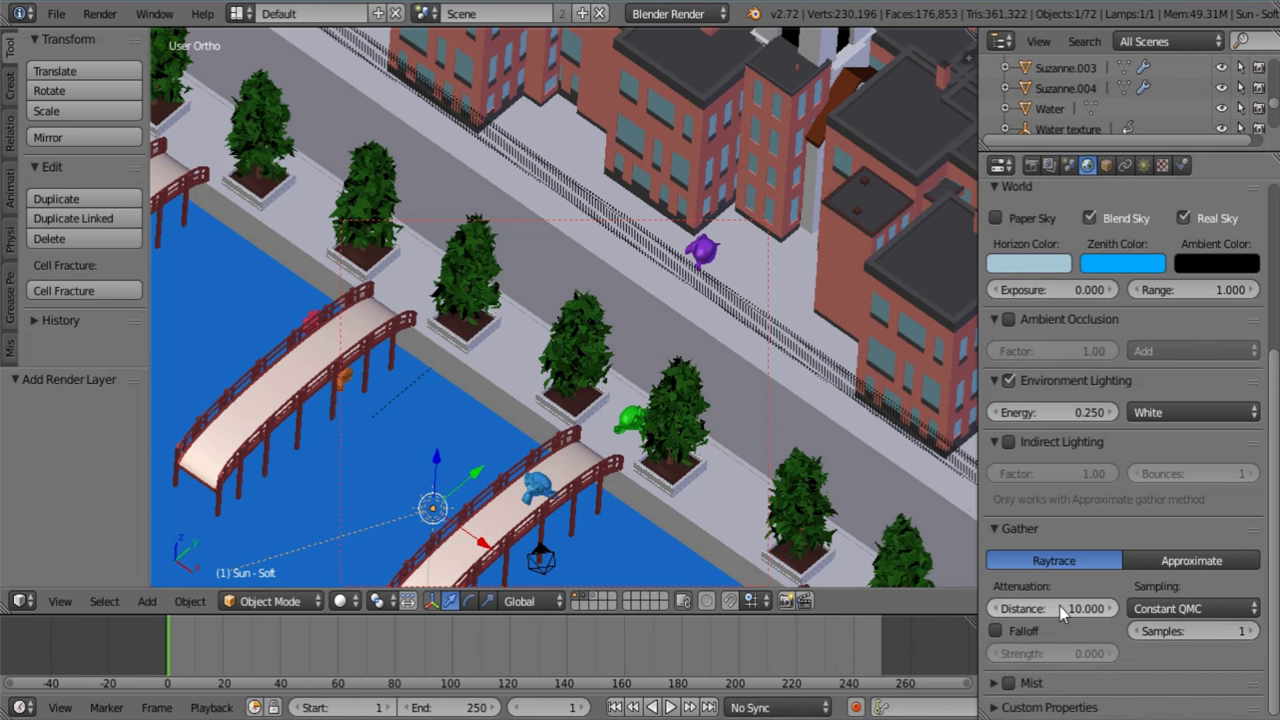
# Set the world's environment lighting energy to 0.3 and the Gather samples to 5
pyautogui.click(1068, 413)
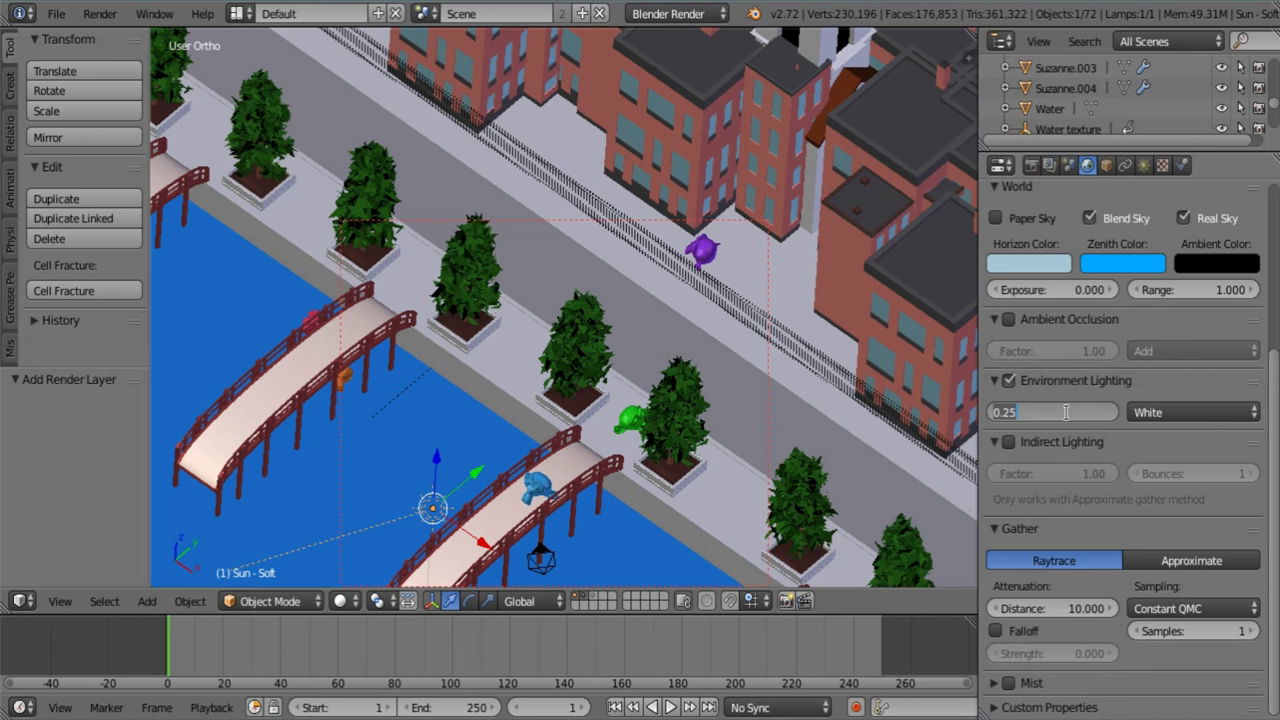
pyautogui.write('0.3')
pyautogui.press('Return')
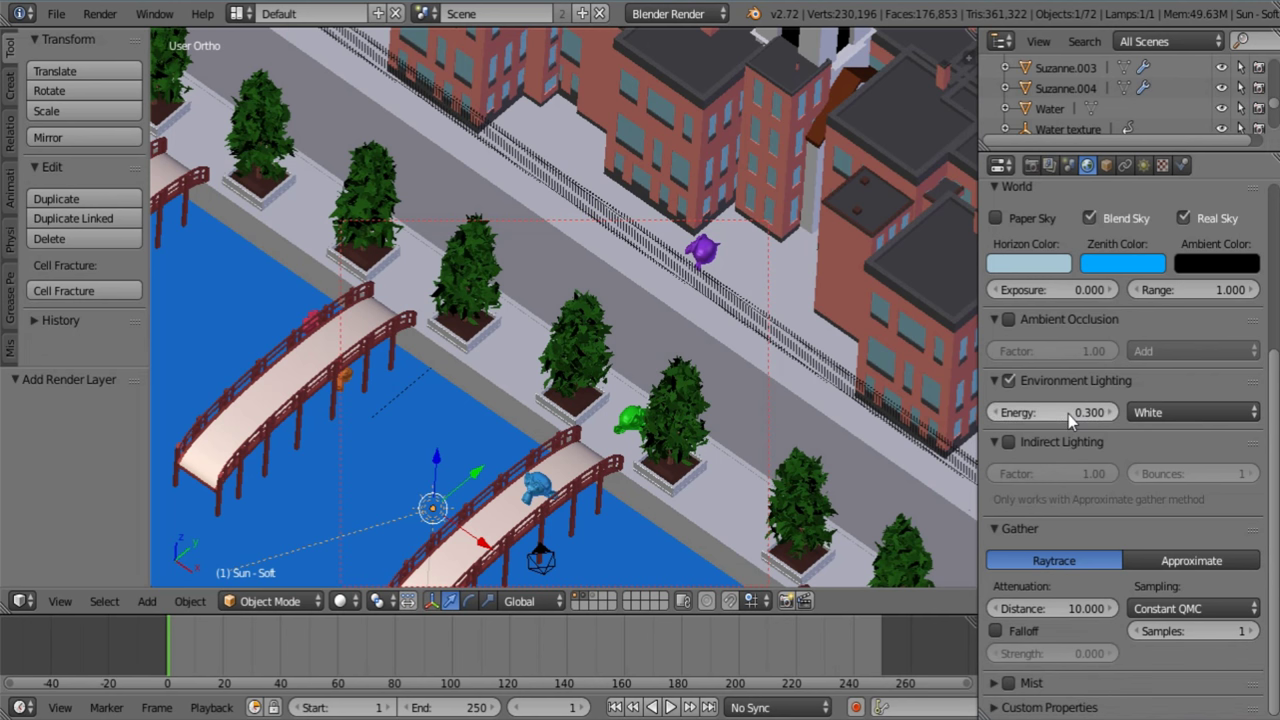
pyautogui.click(1193, 633)
pyautogui.write('5')
pyautogui.press('Return')
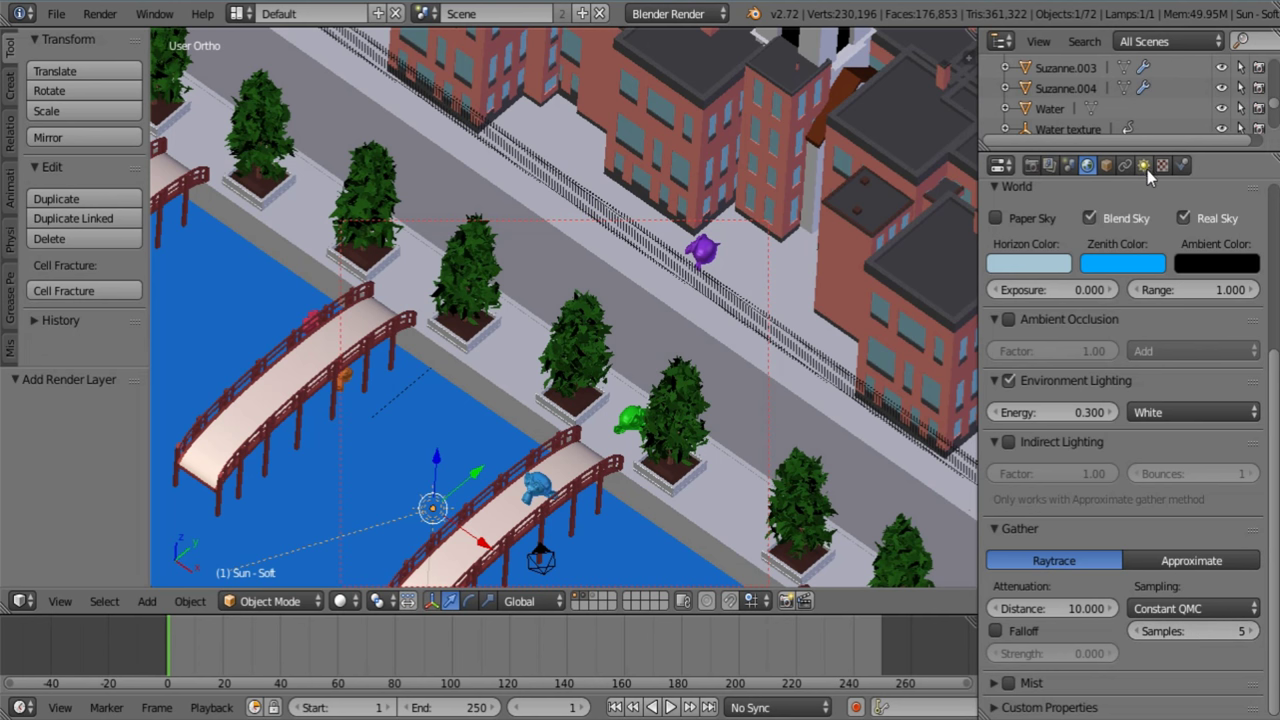
# Rename the second render layer Background
pyautogui.click(1050, 166)
pyautogui.scroll(4, 1200, 300)
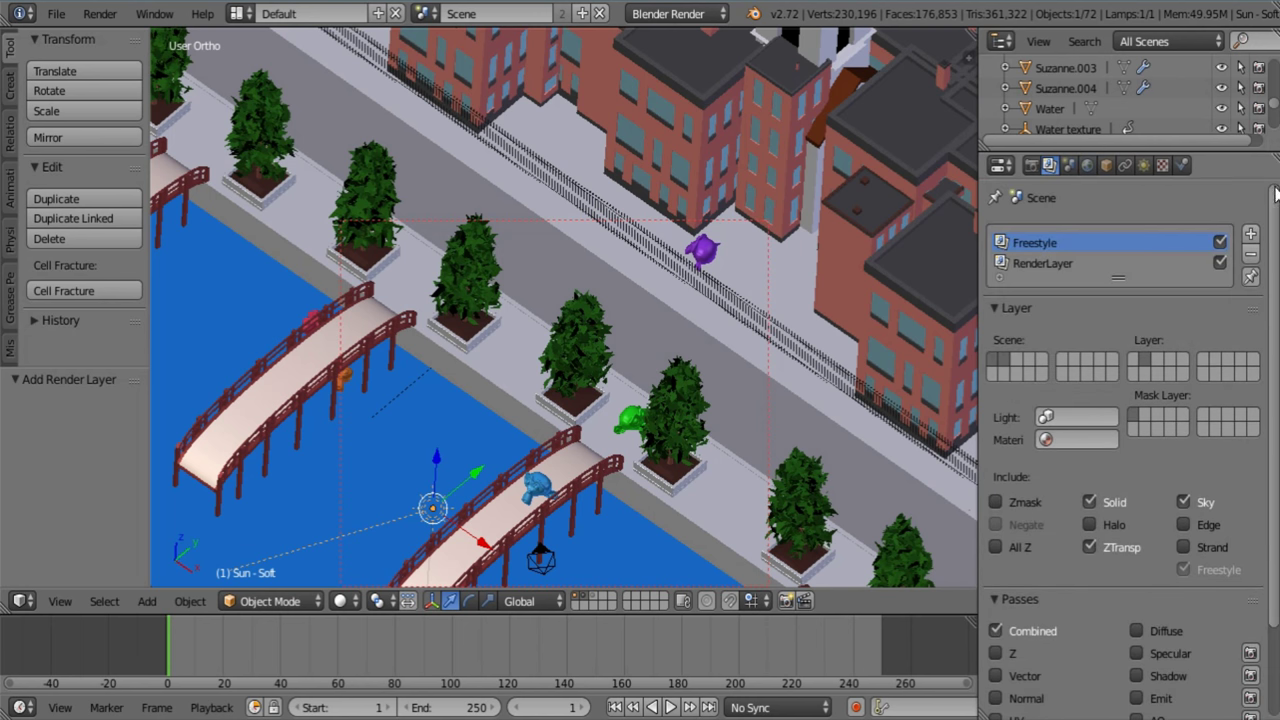
pyautogui.click(1053, 264)
pyautogui.doubleClick(1053, 265)
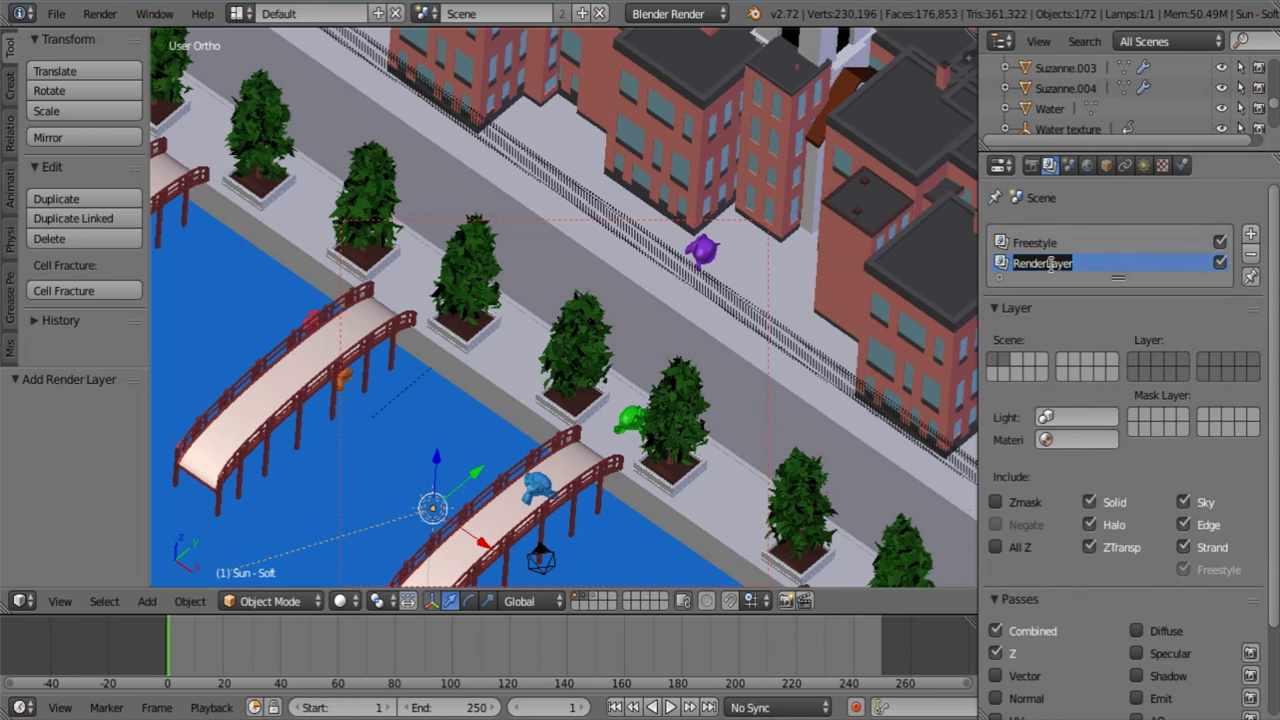
pyautogui.write('Background')
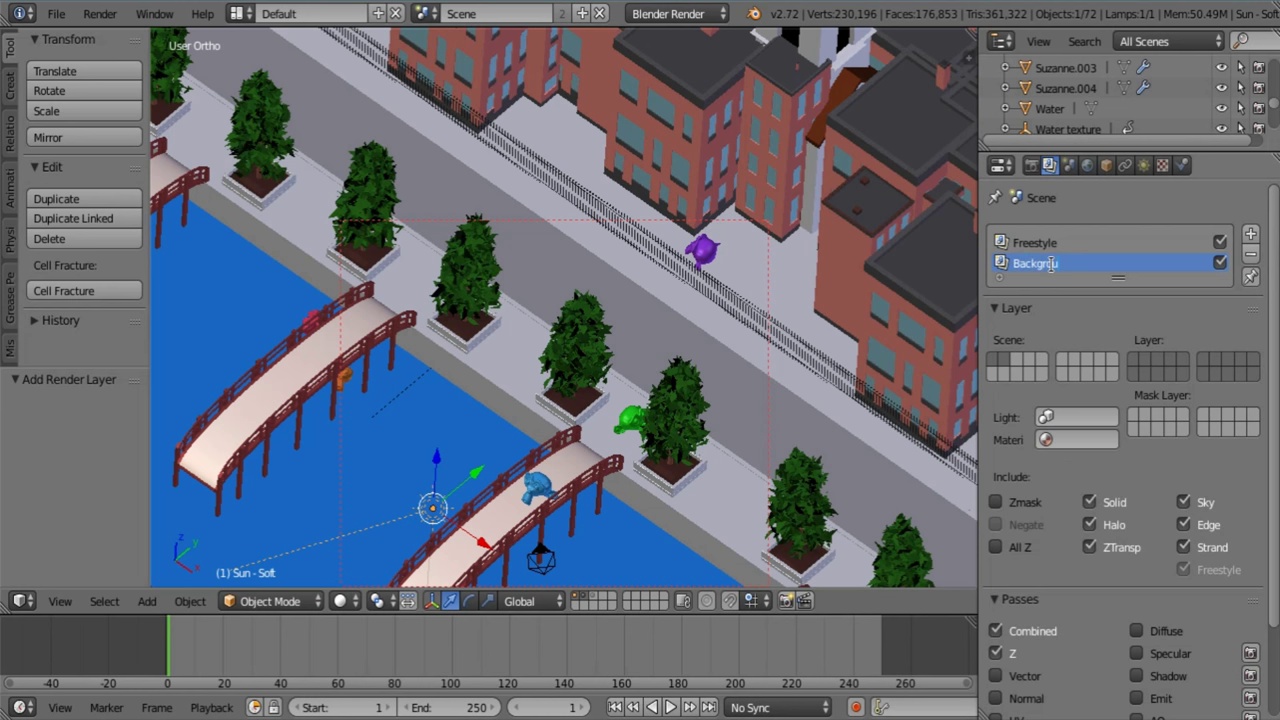
pyautogui.press('Return')
# Exclude Freestyle, Strand, Edge and Halo from the Background render layer and disable its Z pass
pyautogui.click(1183, 570)
pyautogui.click(1184, 547)
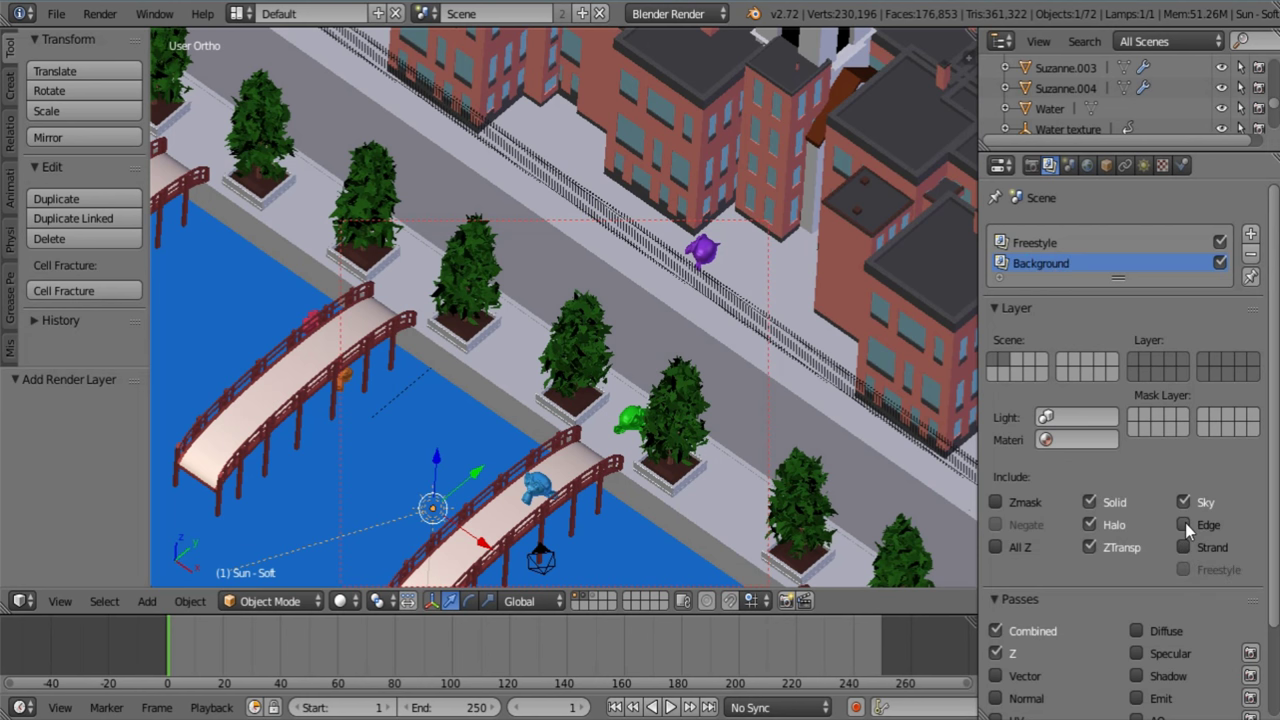
pyautogui.click(1089, 524)
pyautogui.scroll(-3, 1225, 525)
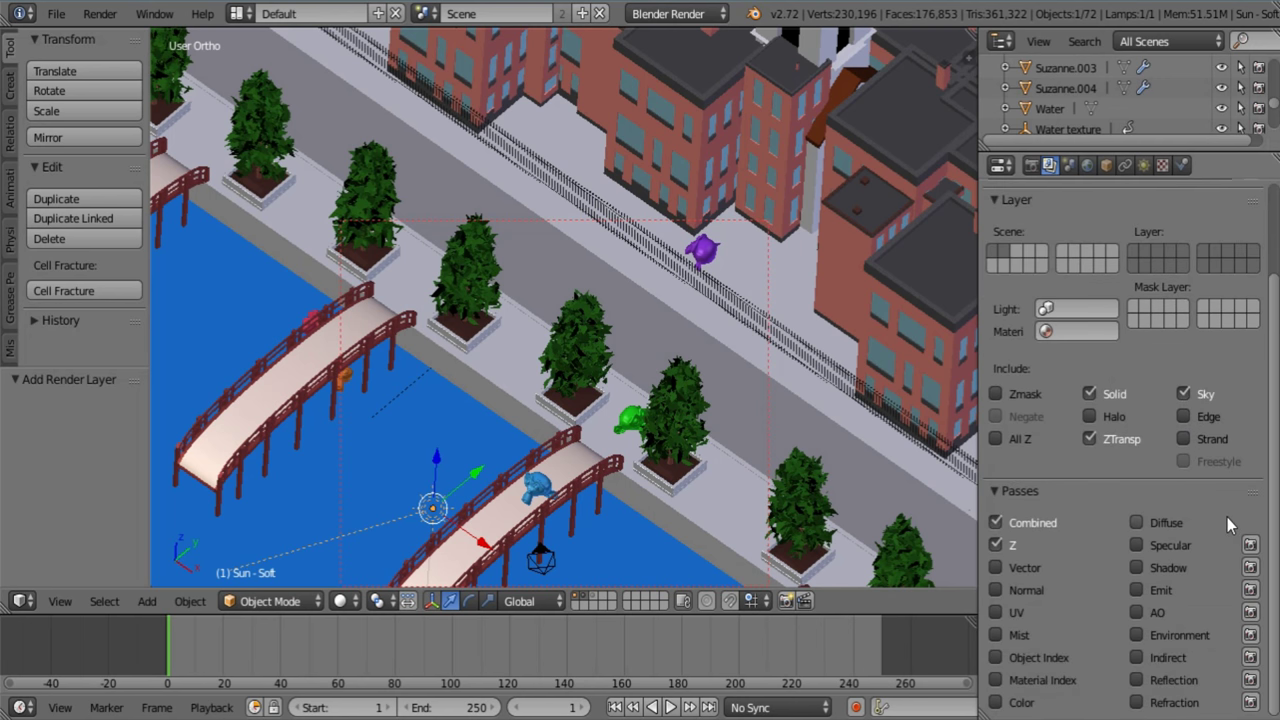
pyautogui.click(1000, 547)
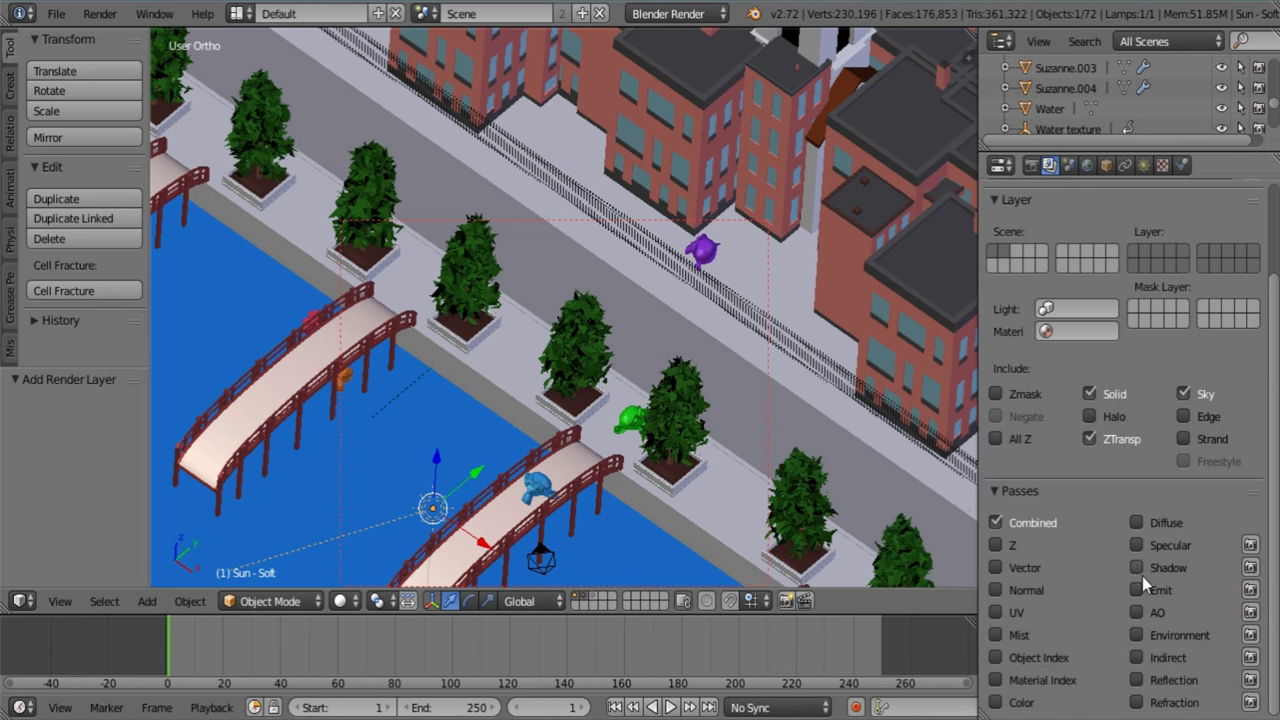
# Enable the AO, Normal and Material Index passes on the Background layer, excluding AO from the combined pass
pyautogui.click(1137, 612)
pyautogui.click(1252, 610)
pyautogui.click(1000, 589)
pyautogui.click(1000, 681)
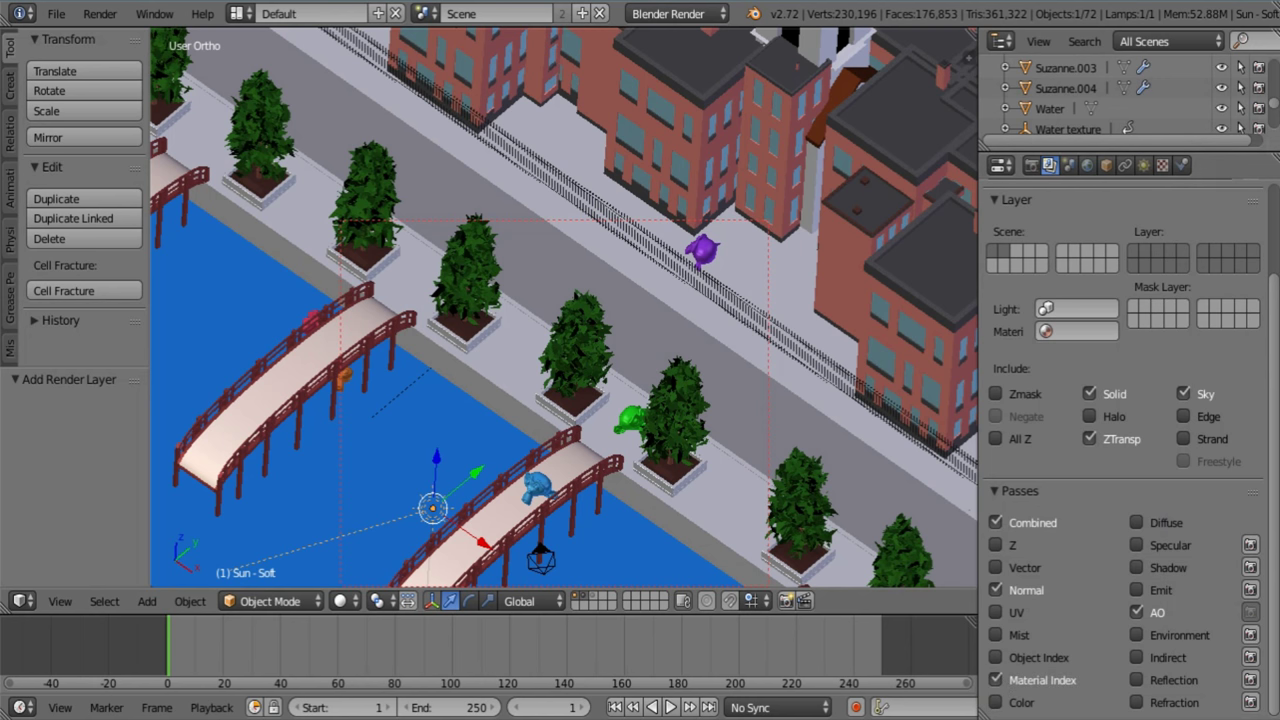
# Select the leaves of a tree beside the road and examine the pass index in the Leaves material's options
pyautogui.scroll(2, 1277, 535)
pyautogui.scroll(2, 1277, 535)
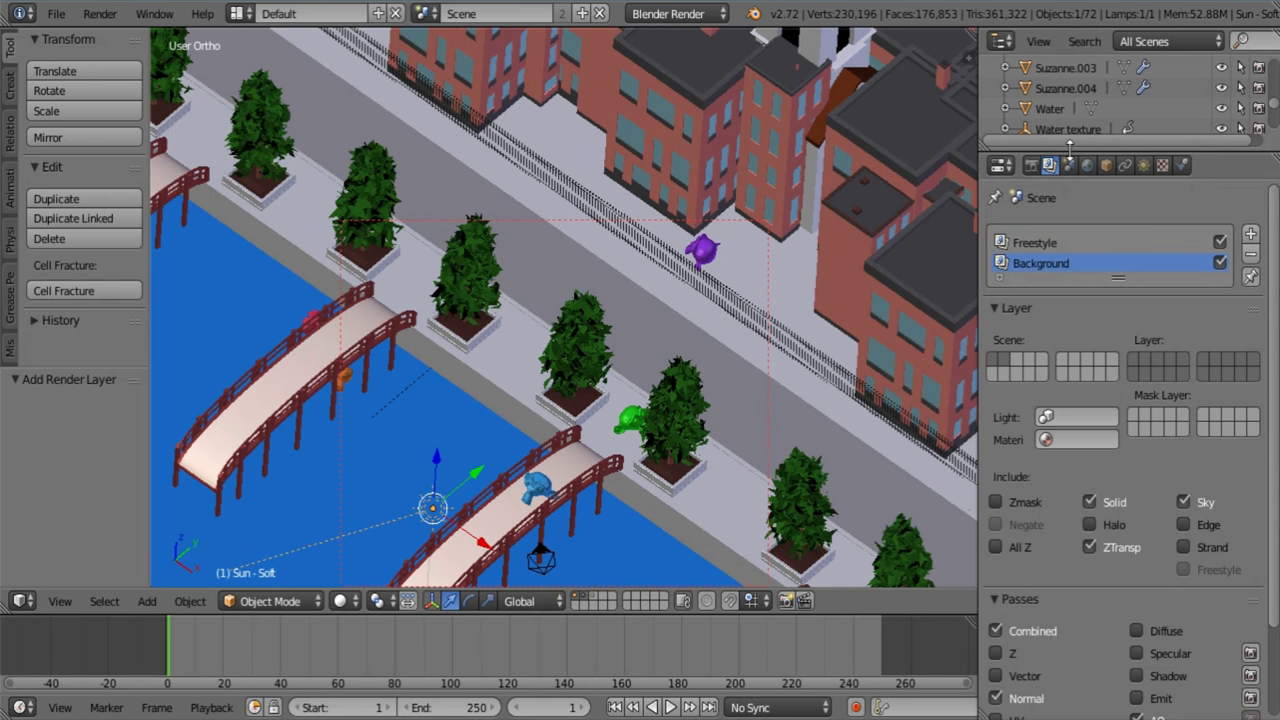
pyautogui.moveTo(1070, 150); pyautogui.dragTo(1066, 362)
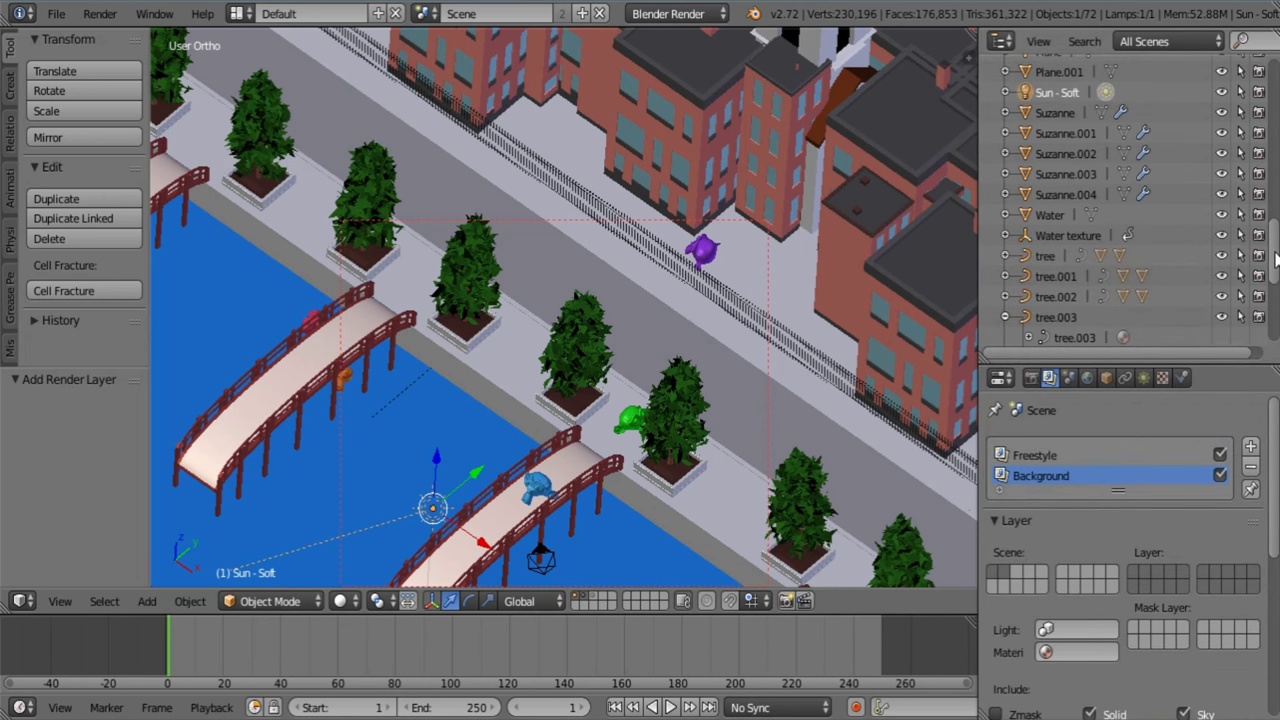
pyautogui.moveTo(1275, 262); pyautogui.dragTo(1275, 313)
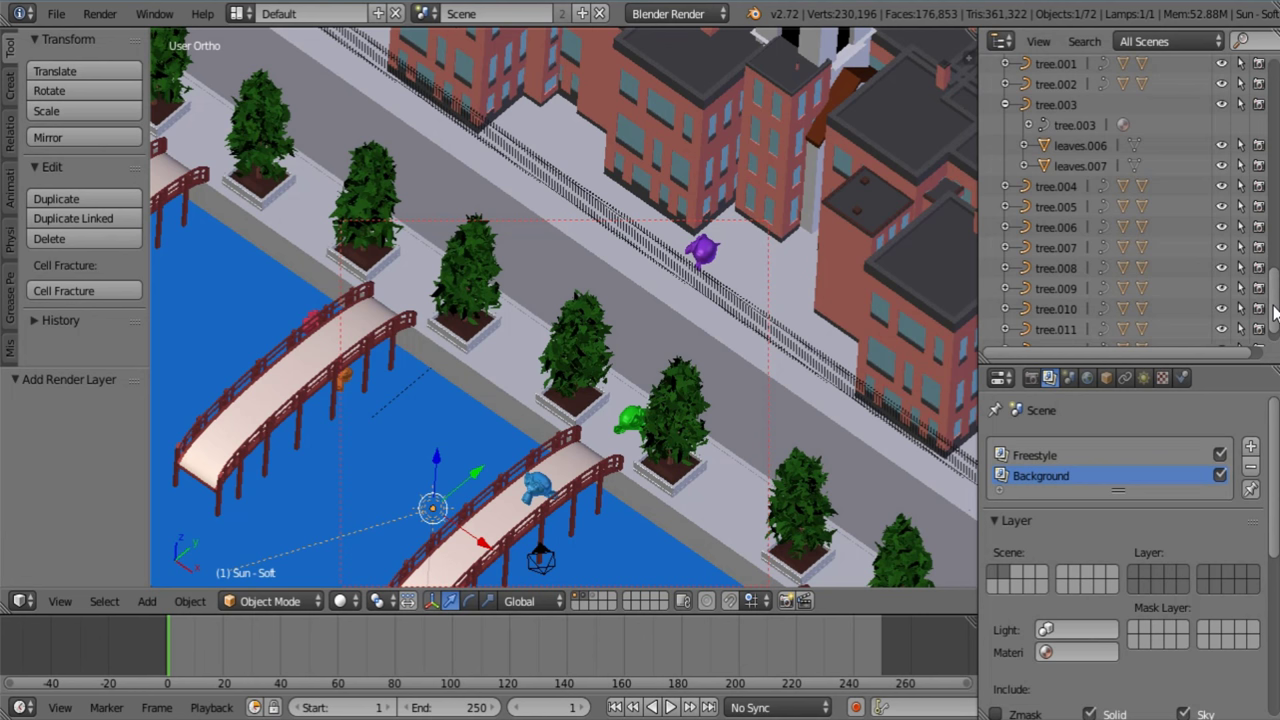
pyautogui.scroll(6, 792, 371)
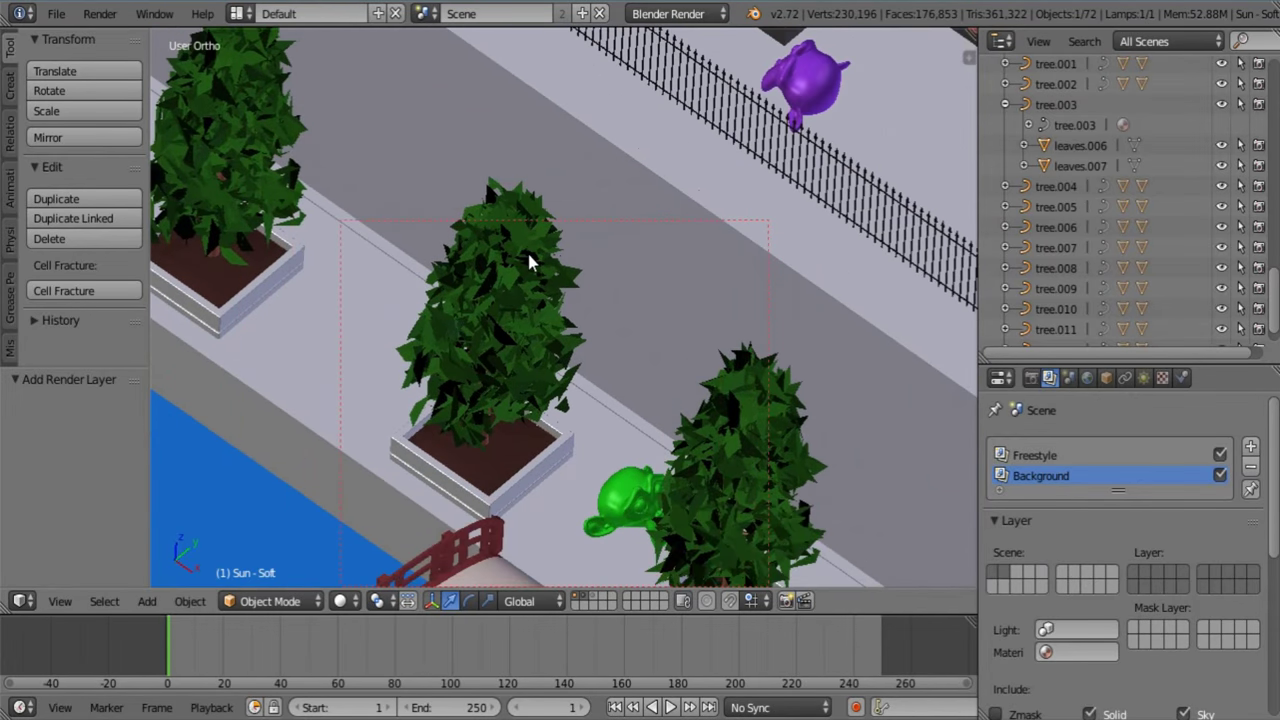
pyautogui.moveTo(529, 261); pyautogui.dragTo(496, 188, button='middle')
pyautogui.scroll(2, 586, 306)
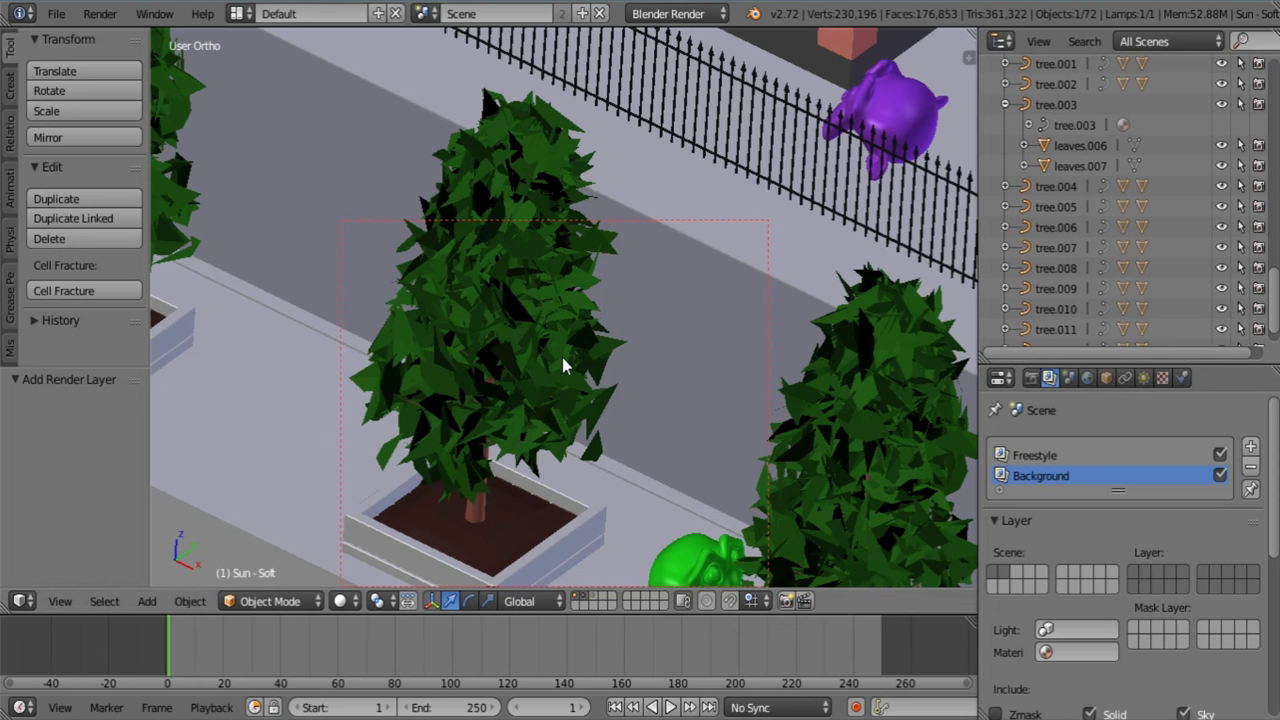
pyautogui.rightClick(548, 326)
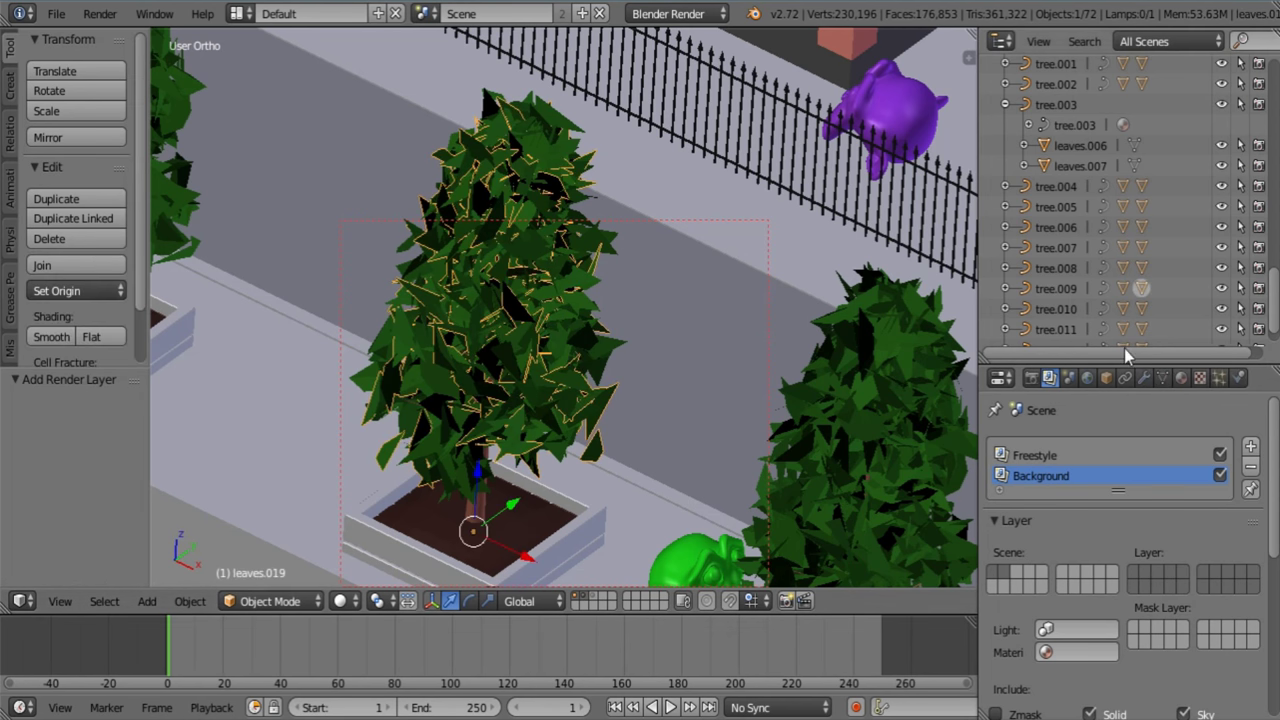
pyautogui.click(1181, 379)
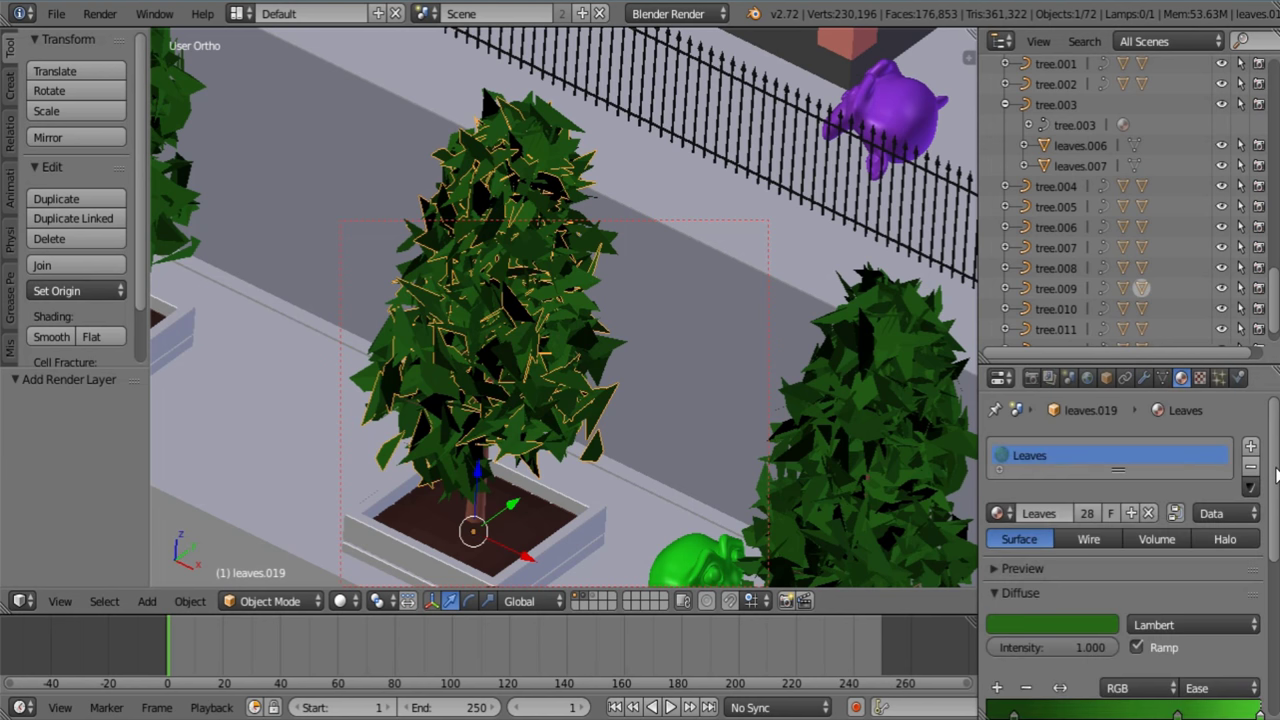
pyautogui.scroll(-7, 1276, 475)
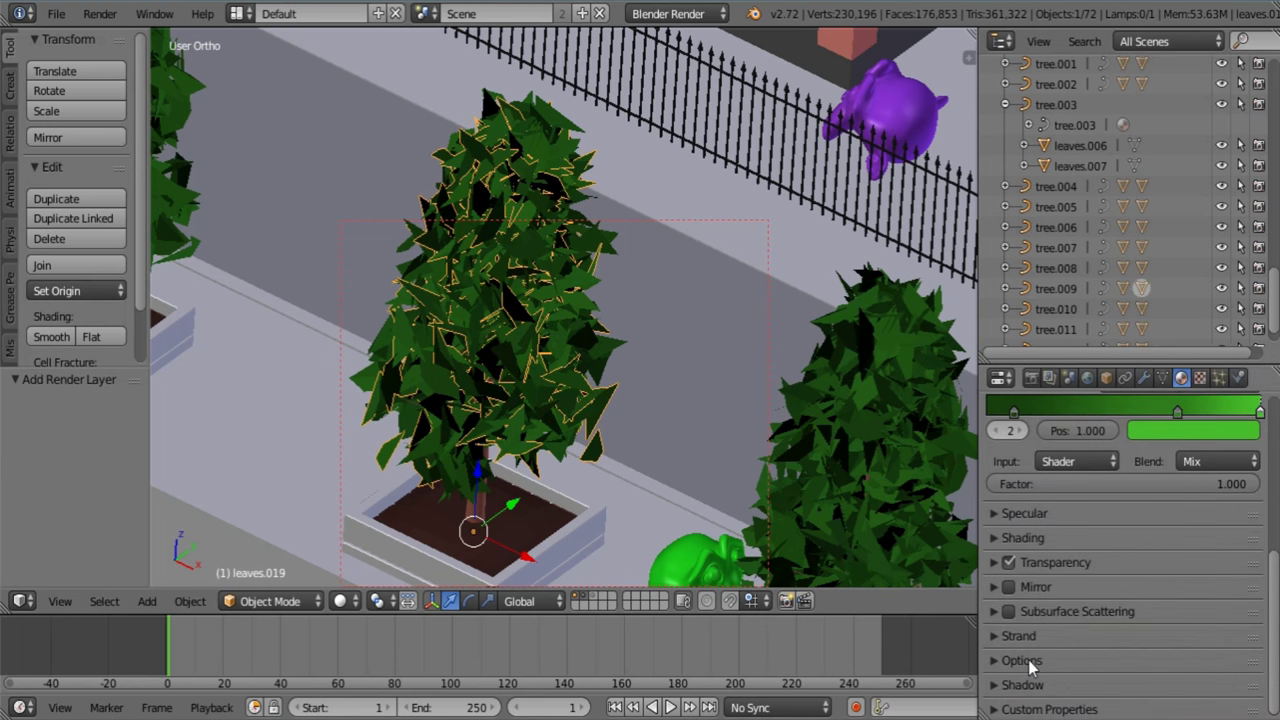
pyautogui.click(1028, 660)
pyautogui.scroll(-5, 1242, 552)
pyautogui.scroll(-3, 484, 318)
pyautogui.scroll(-2, 484, 318)
# Compare the material pass index of the purple monkey head by the fence with that of the tree leaves
pyautogui.rightClick(690, 232)
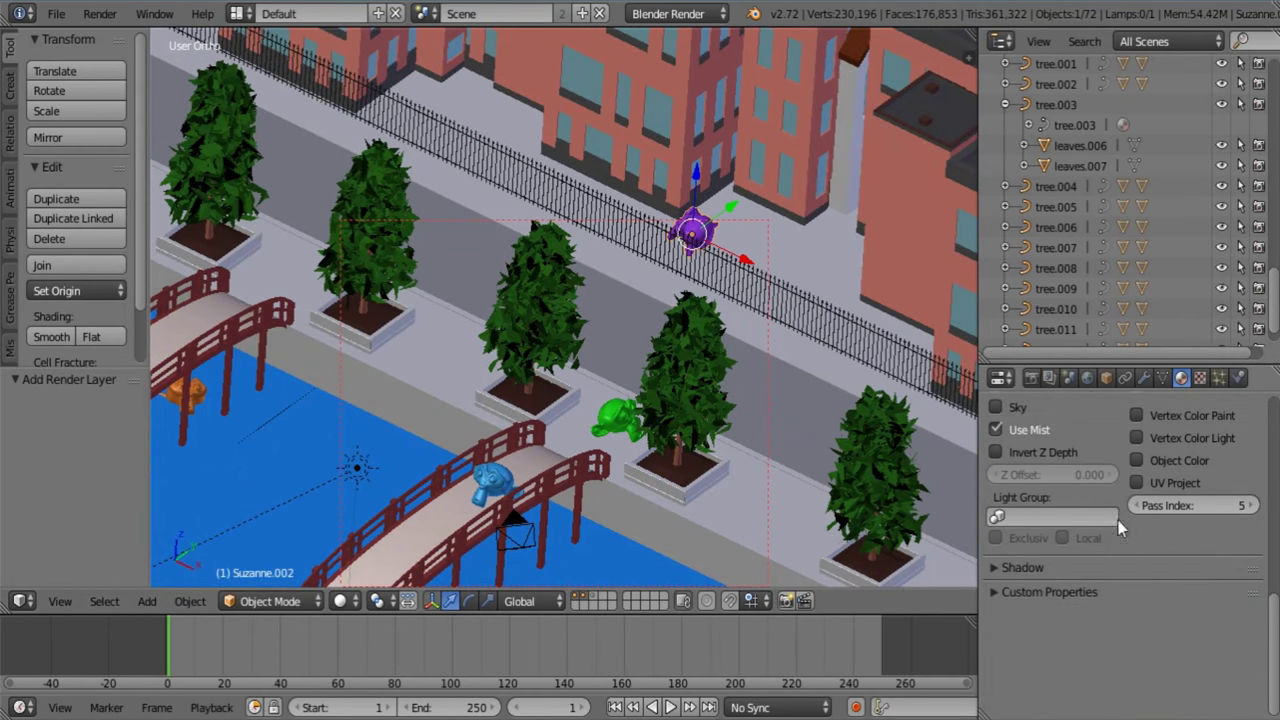
pyautogui.scroll(4, 731, 256)
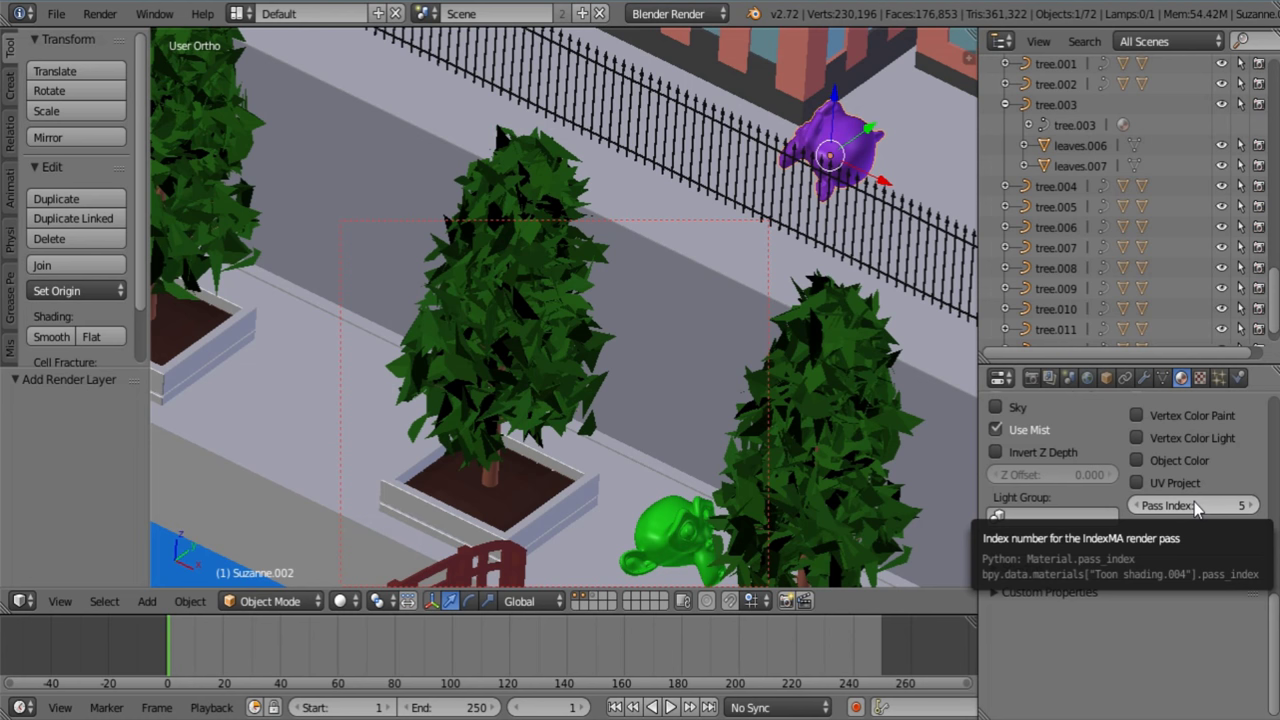
pyautogui.click(576, 326)
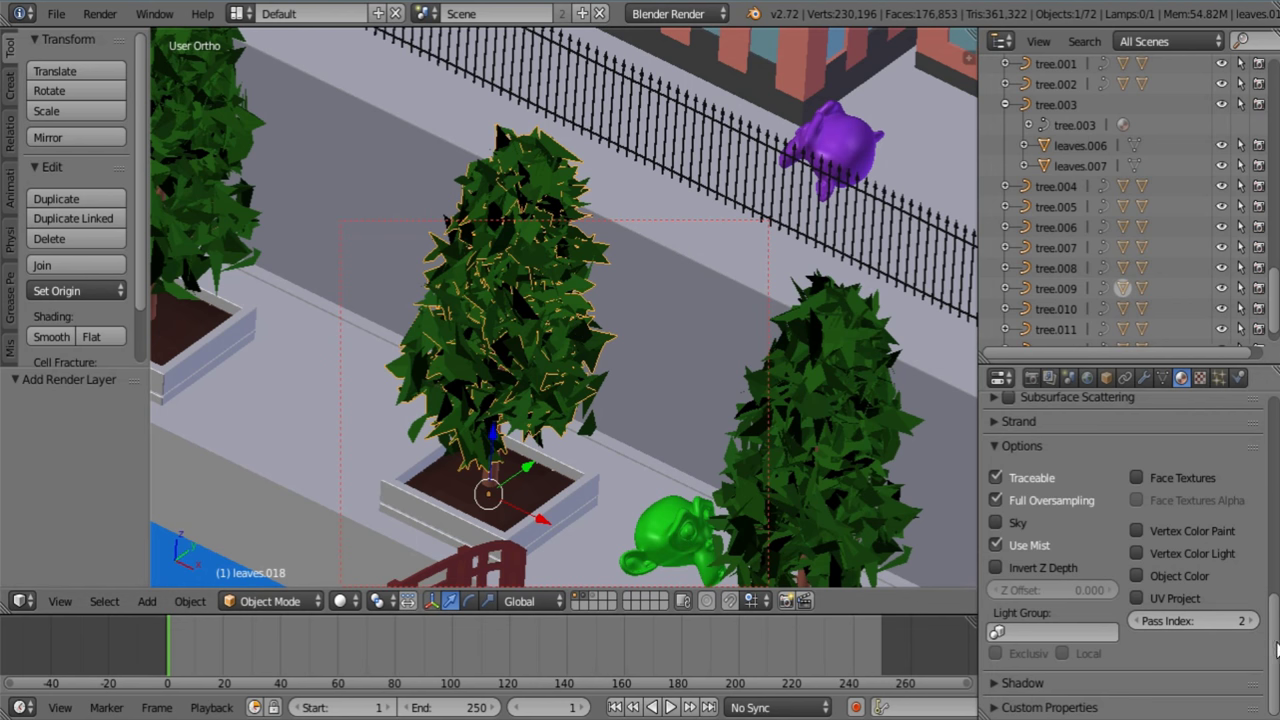
# Review the included elements and enabled passes of the Background render layer
pyautogui.moveTo(1275, 645); pyautogui.dragTo(1275, 448)
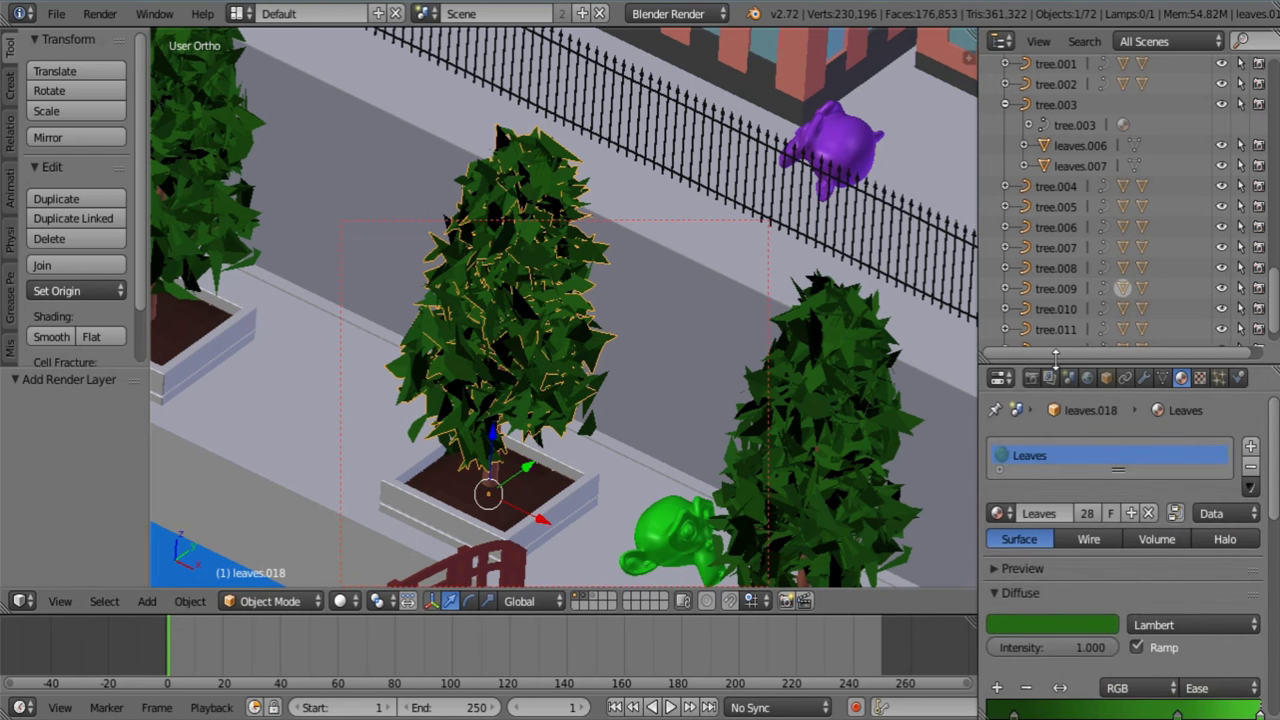
pyautogui.moveTo(1034, 366); pyautogui.dragTo(1060, 222)
pyautogui.click(1049, 255)
pyautogui.scroll(-2, 1275, 567)
pyautogui.scroll(-3, 1275, 567)
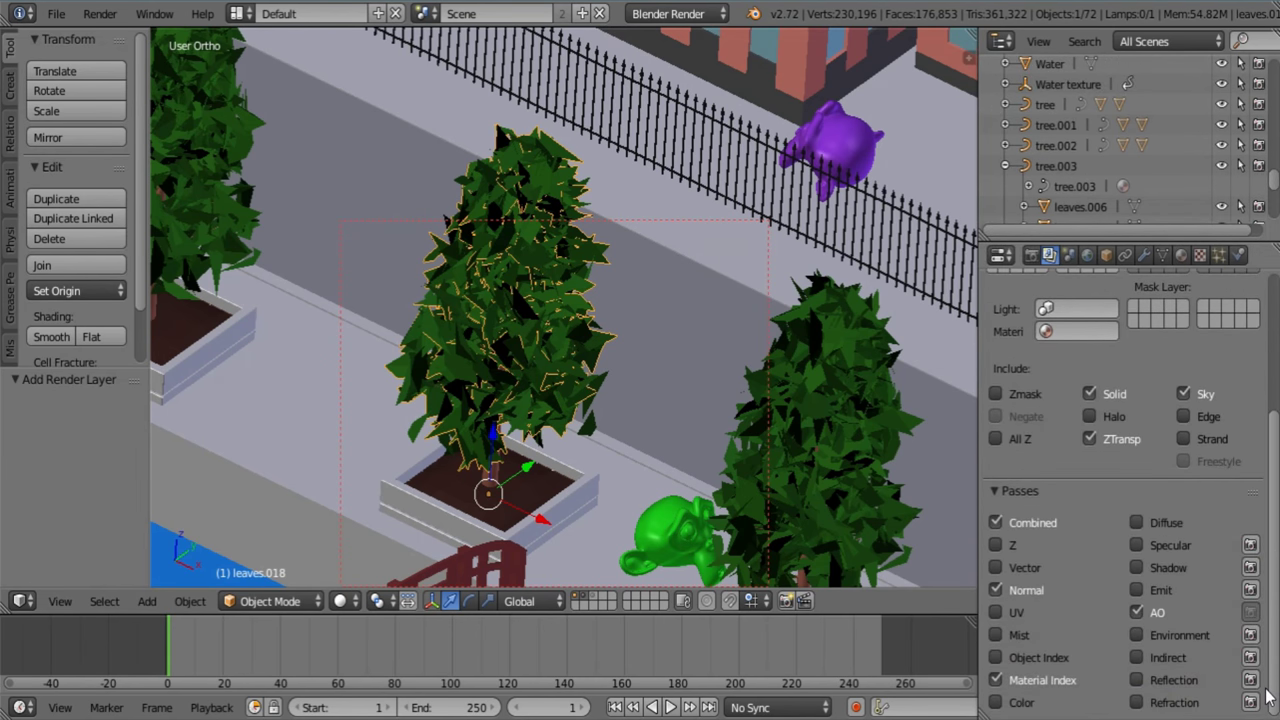
pyautogui.scroll(5, 1270, 697)
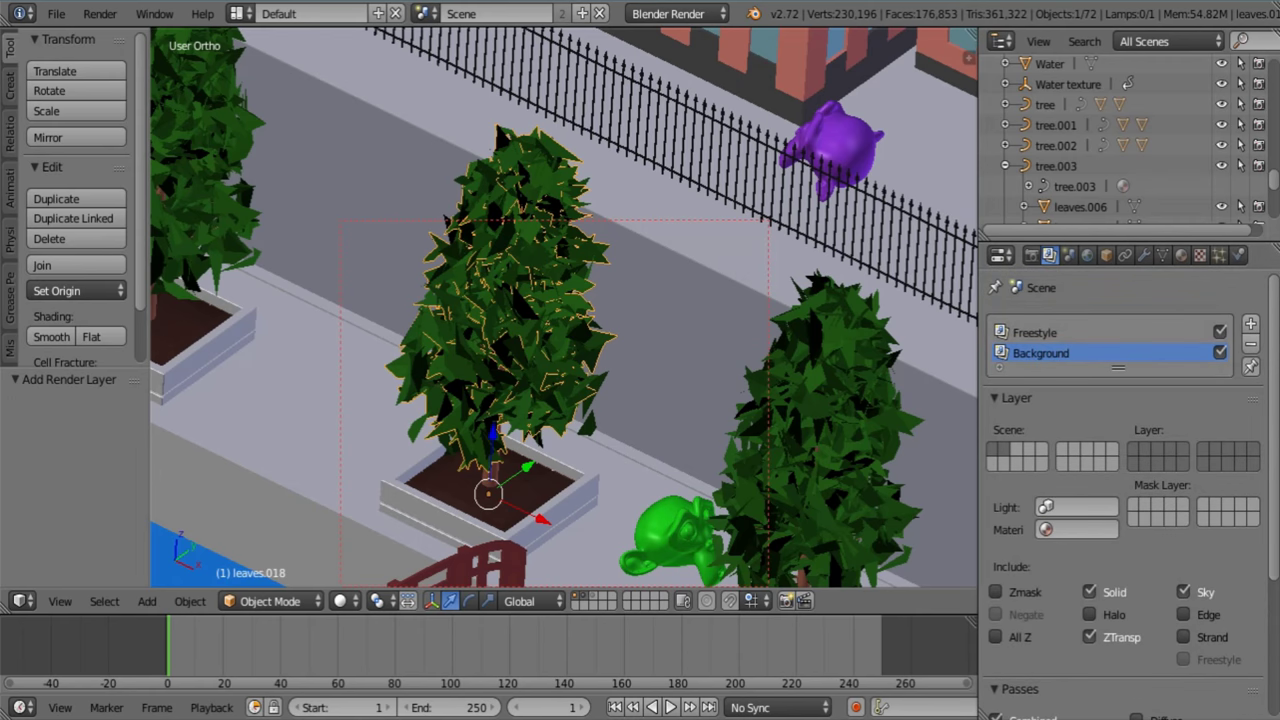
# Set the sun lamp's ray shadow sampling to 5 samples with a soft size of 30
pyautogui.scroll(-7, 610, 358)
pyautogui.scroll(7, 607, 374)
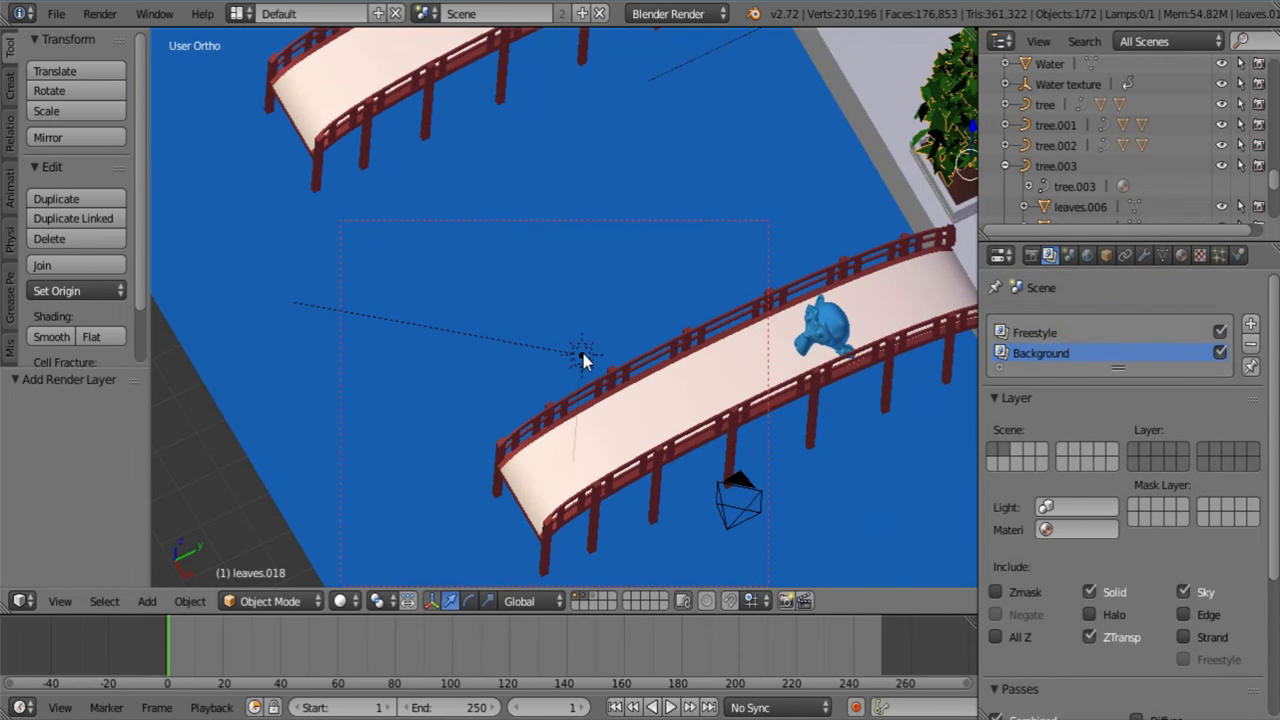
pyautogui.rightClick(583, 353)
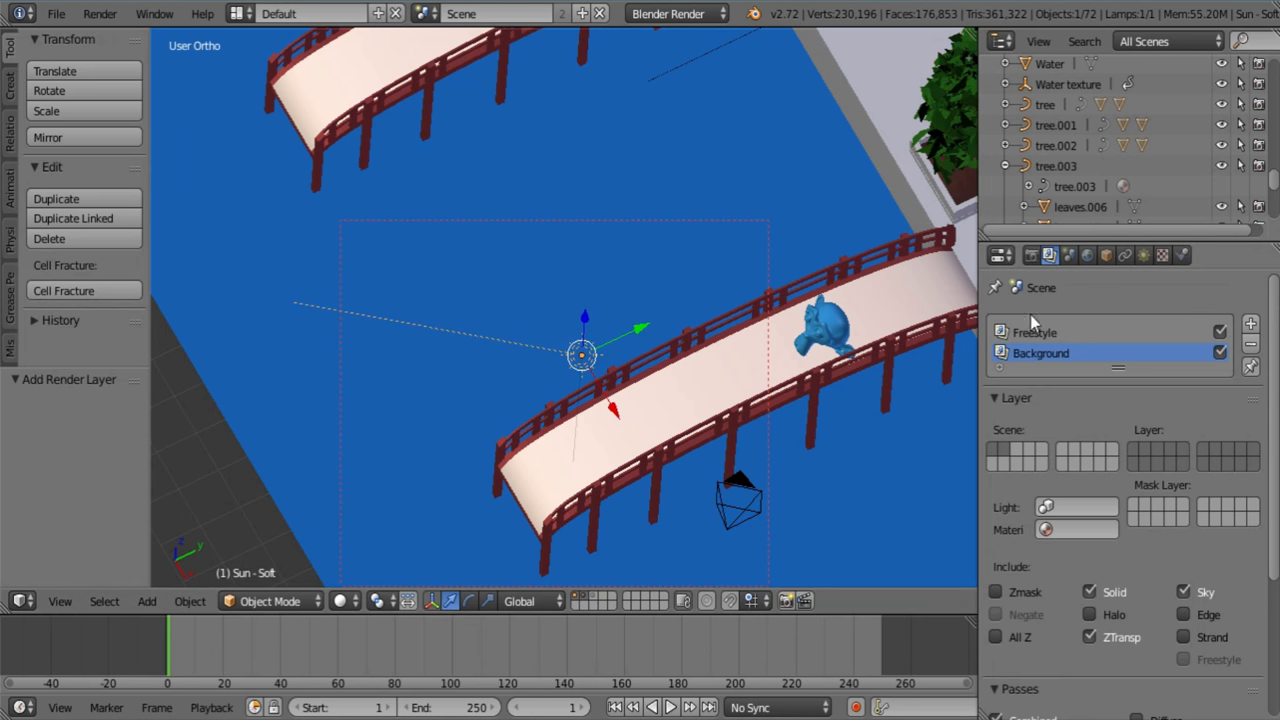
pyautogui.click(1145, 256)
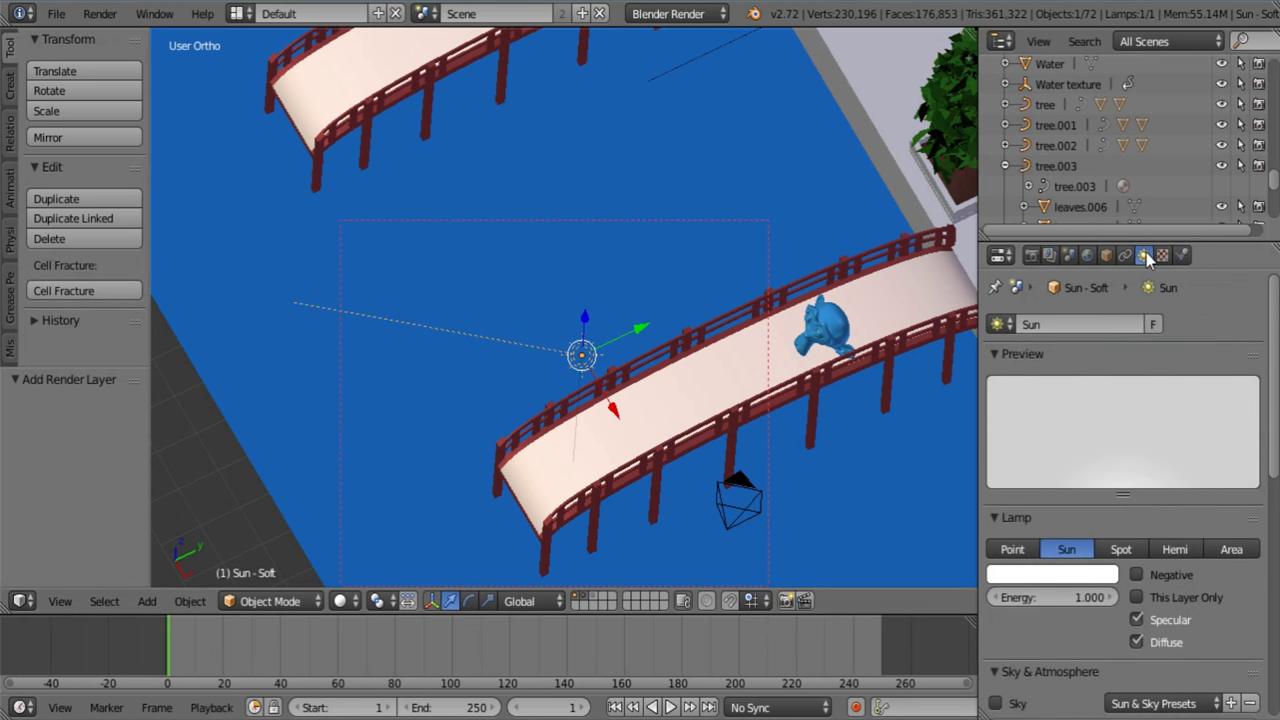
pyautogui.scroll(-10, 1207, 519)
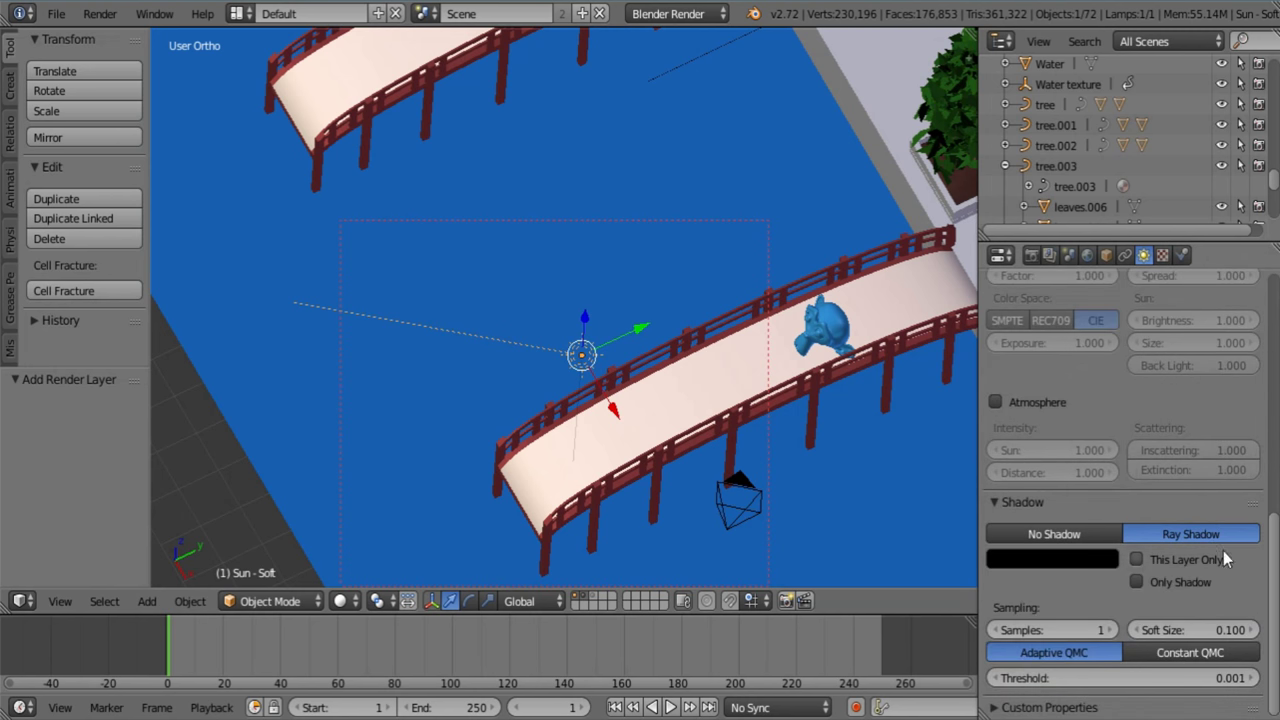
pyautogui.click(1038, 628)
pyautogui.write('5')
pyautogui.press('Return')
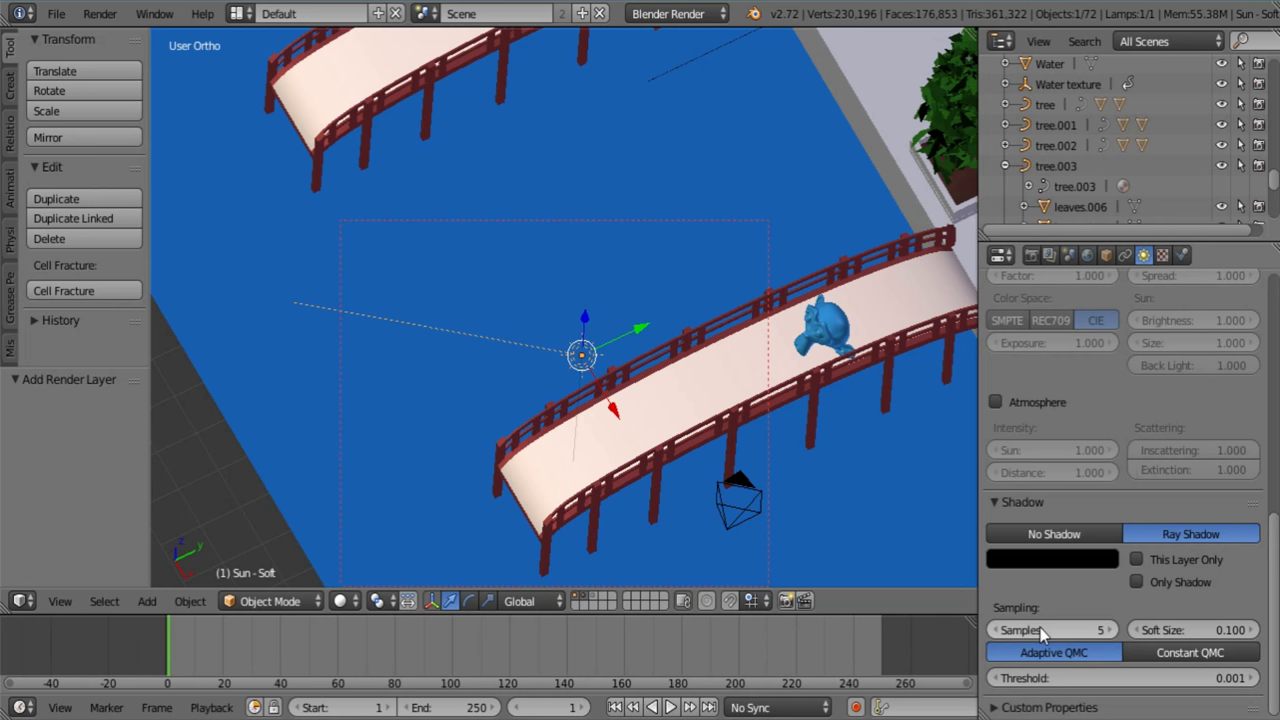
pyautogui.click(1200, 627)
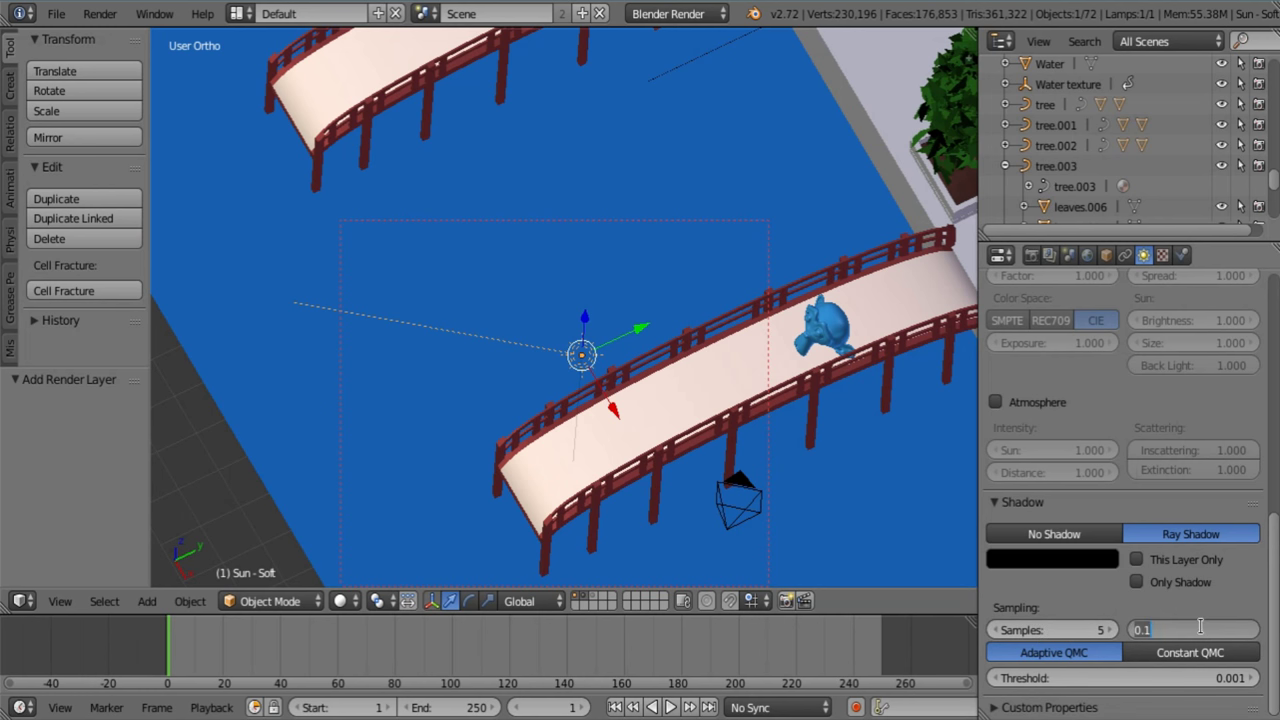
pyautogui.write('30')
pyautogui.press('Return')
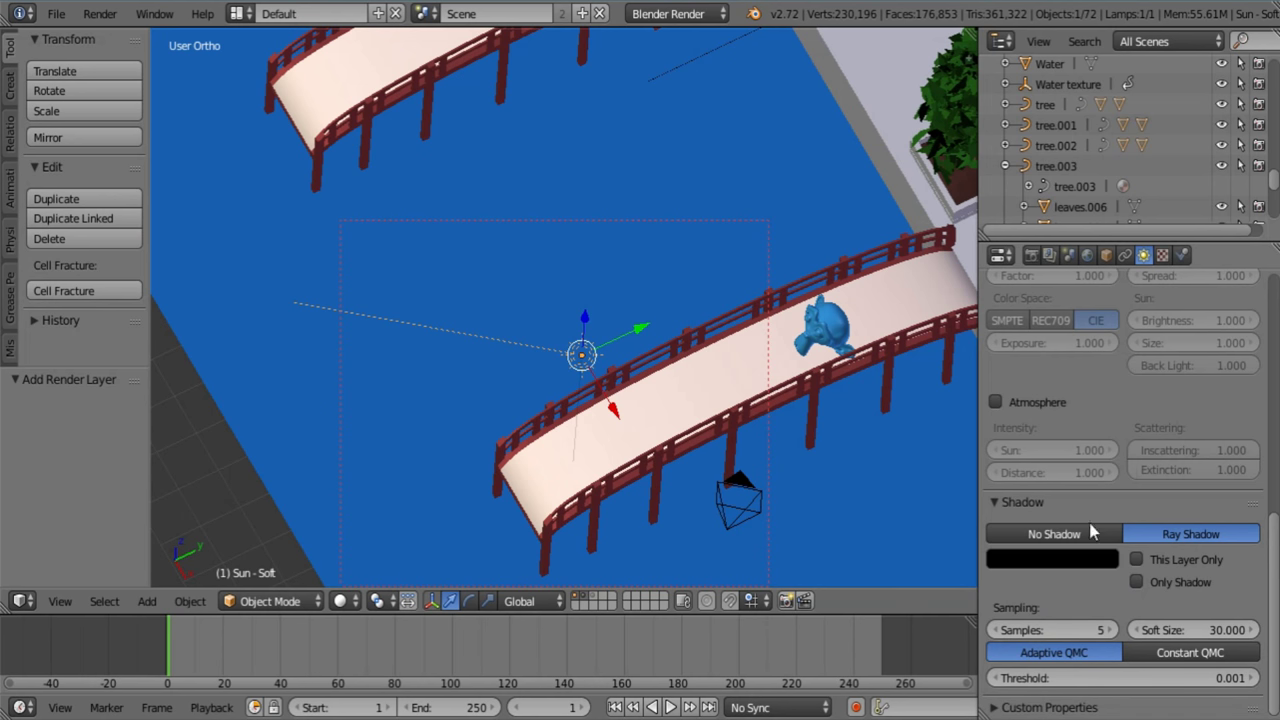
# Put the sun lamp in a new group named Sun soft and assign that group as the Background render layer's light override
pyautogui.click(1047, 254)
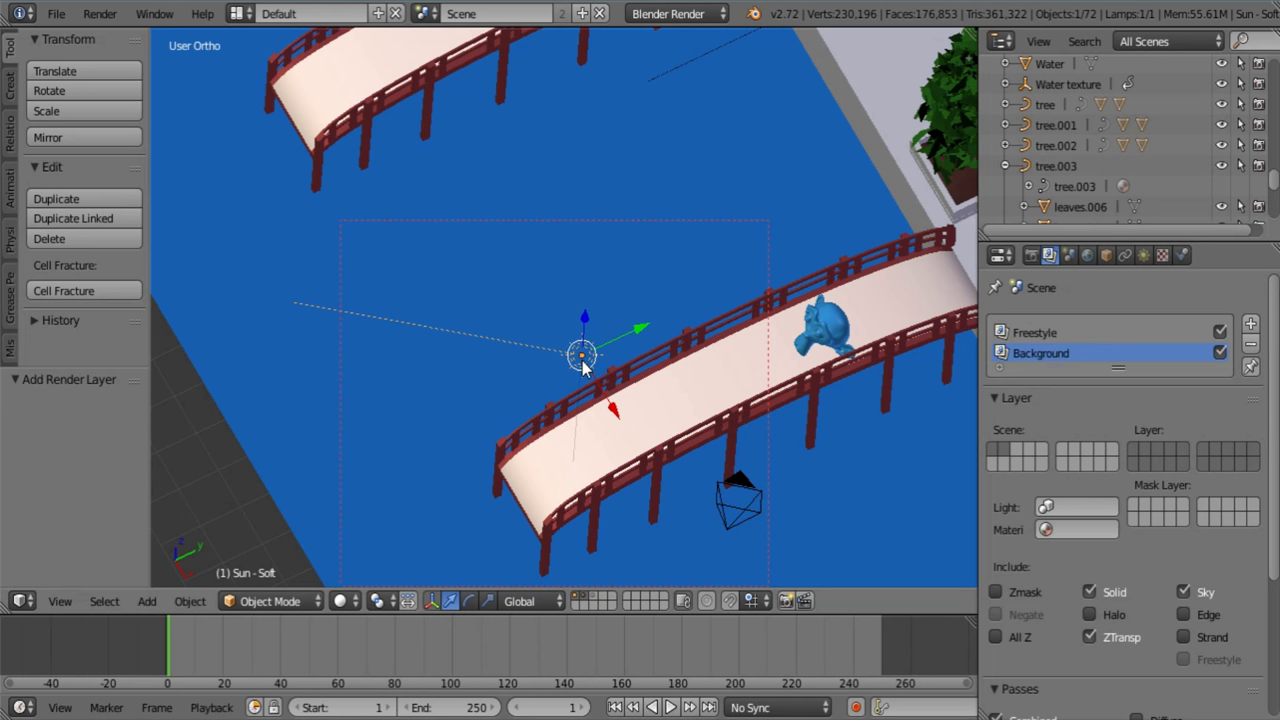
pyautogui.hotkey('ctrl', 'g')
pyautogui.click(97, 428)
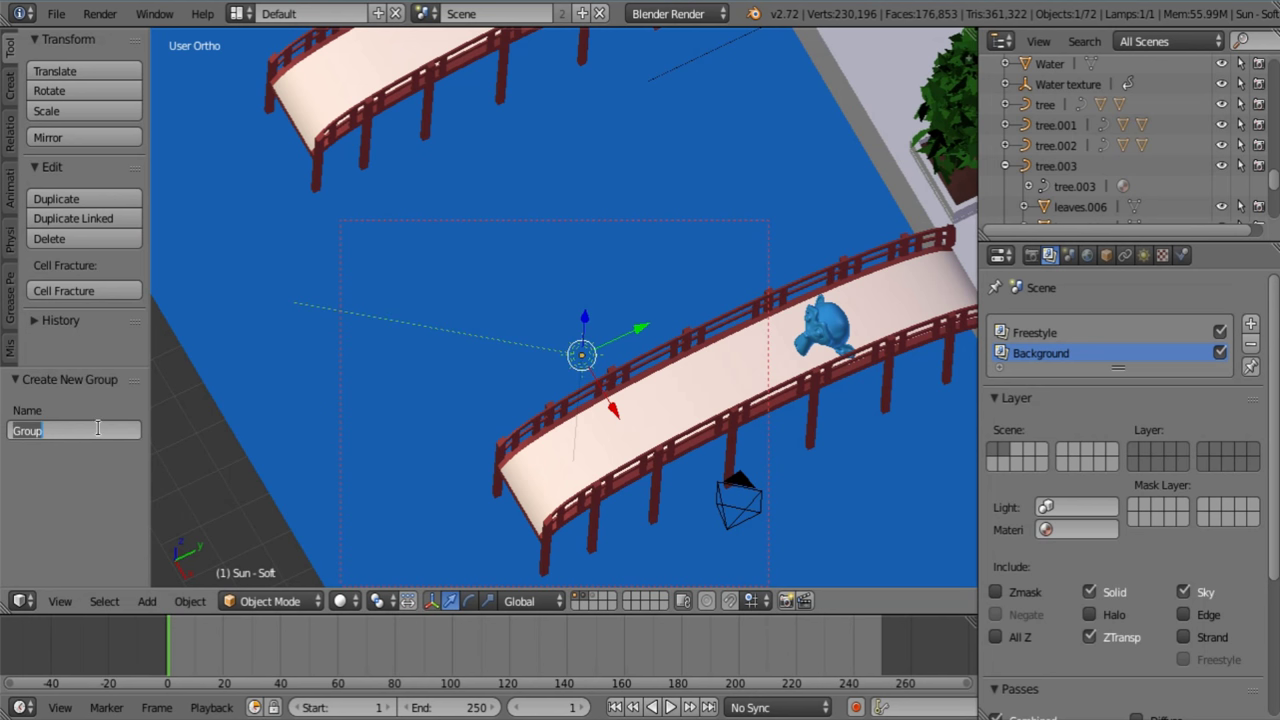
pyautogui.write('Sun soft')
pyautogui.press('Return')
pyautogui.click(1082, 507)
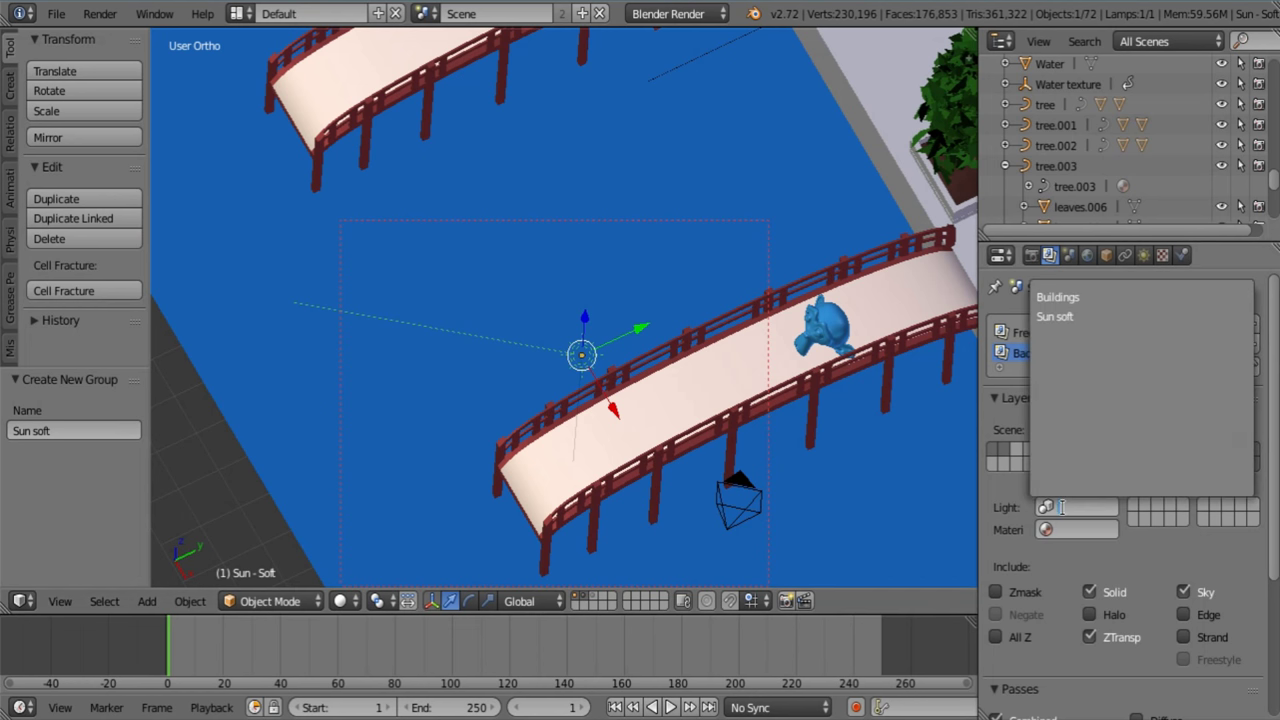
pyautogui.click(1104, 317)
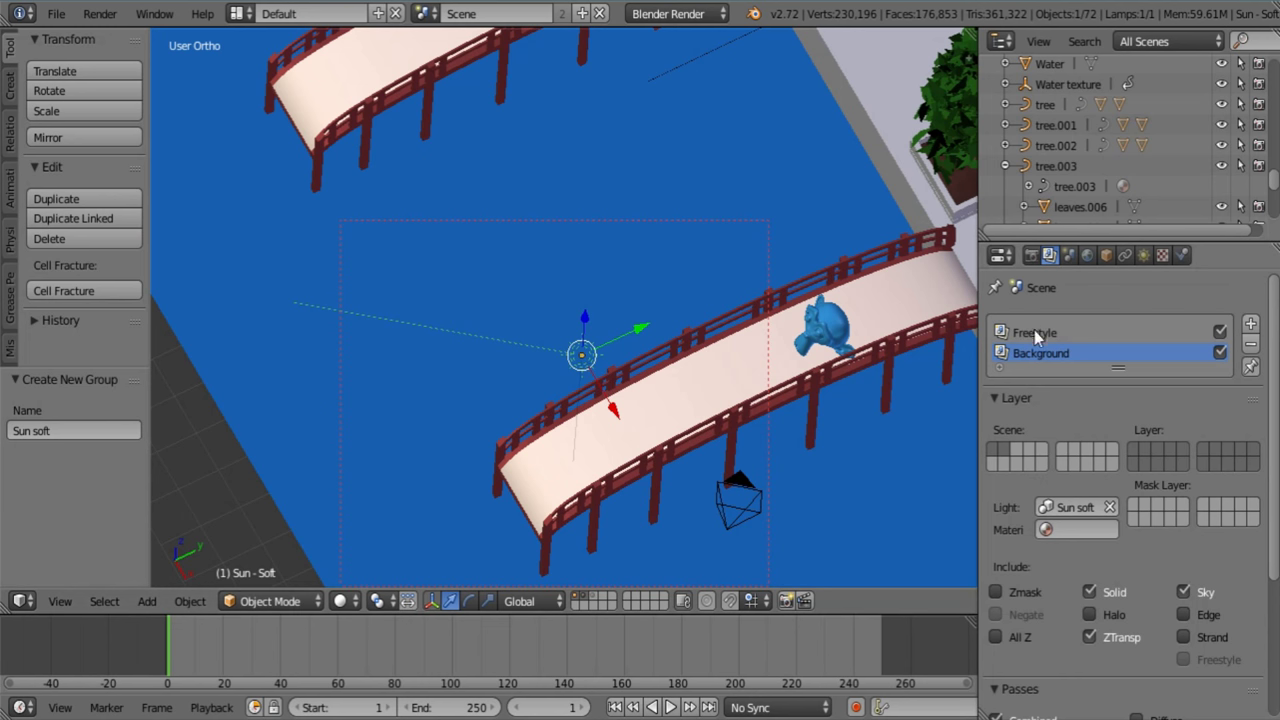
# Duplicate the sun lamp and place the copy about 2.8 units away along the Y axis
pyautogui.hotkey('shift', 'd')
pyautogui.press('y')
pyautogui.click(700, 330)
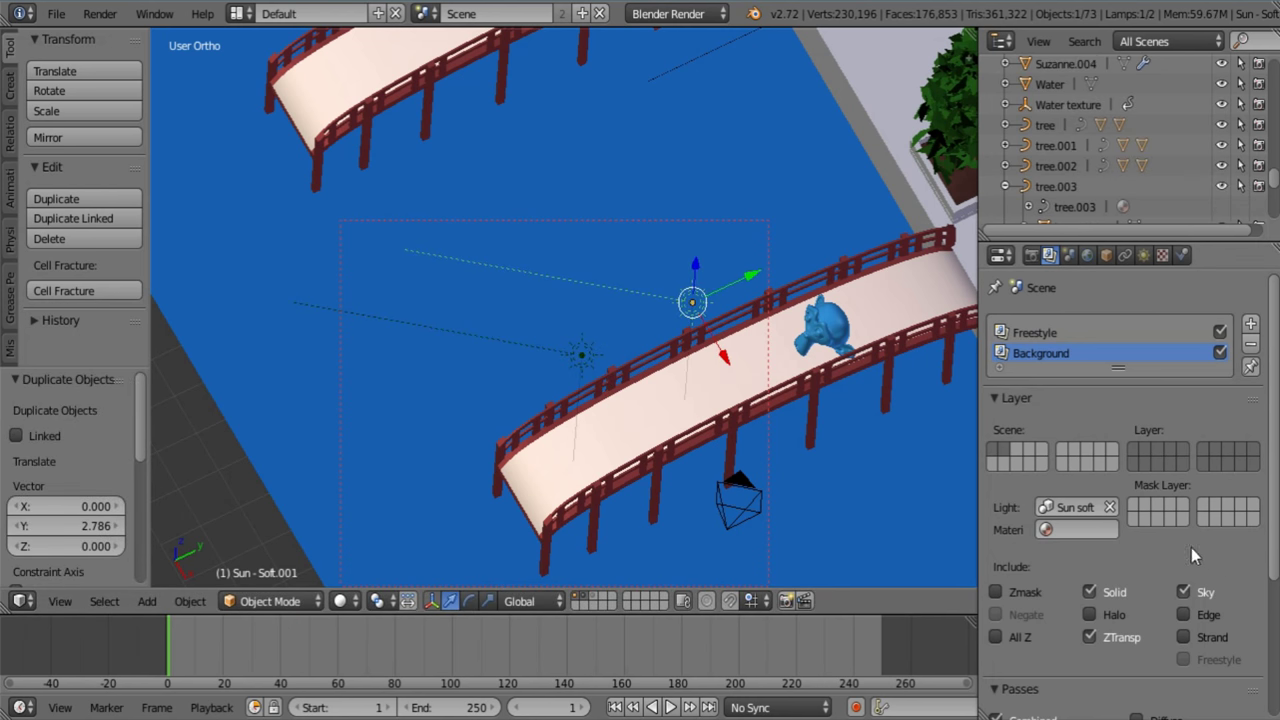
# Remove the duplicated sun lamp from the Sun soft group and keep the duplicate selected
pyautogui.click(1108, 257)
pyautogui.scroll(-10, 1191, 412)
pyautogui.scroll(4, 1230, 445)
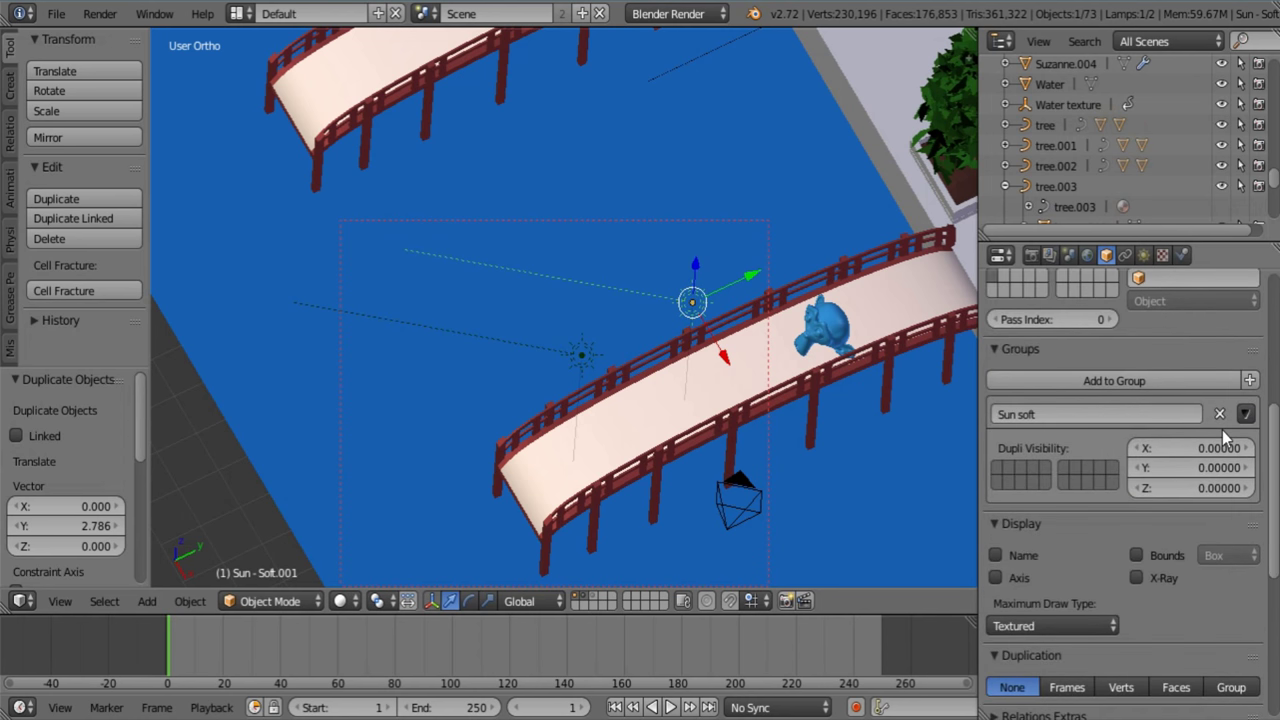
pyautogui.click(1220, 413)
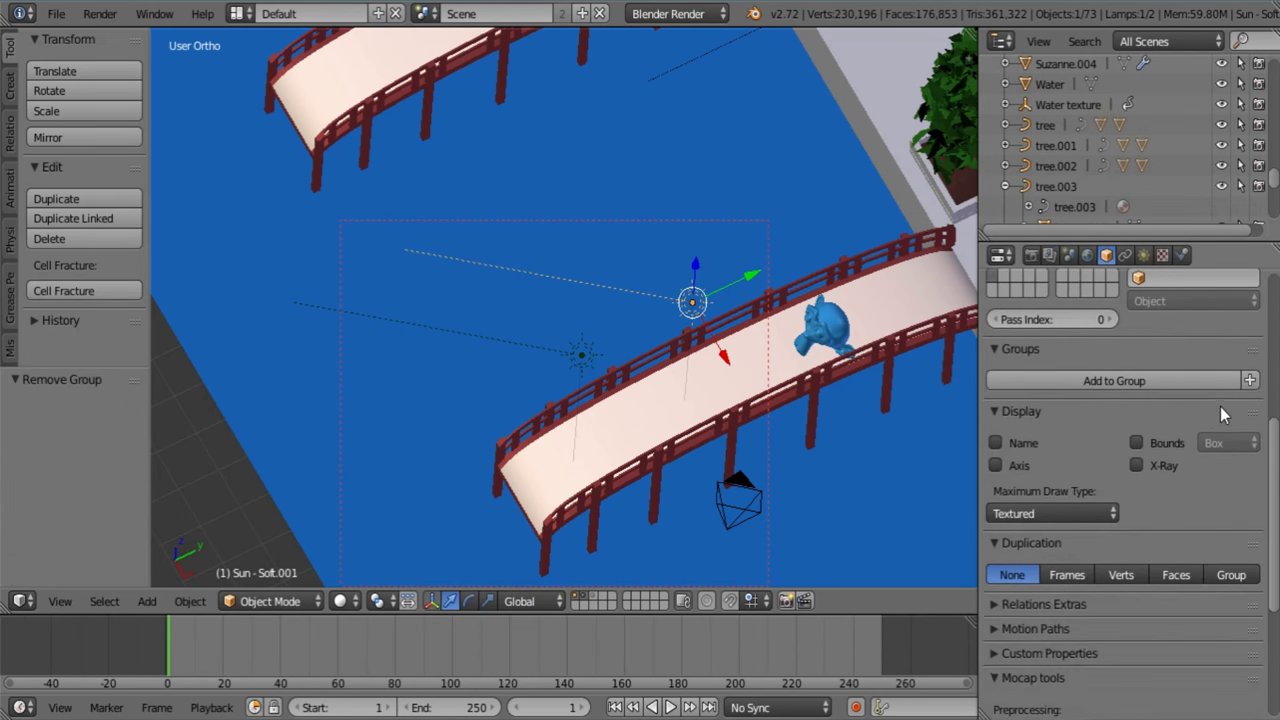
pyautogui.rightClick(578, 357)
pyautogui.rightClick(689, 303)
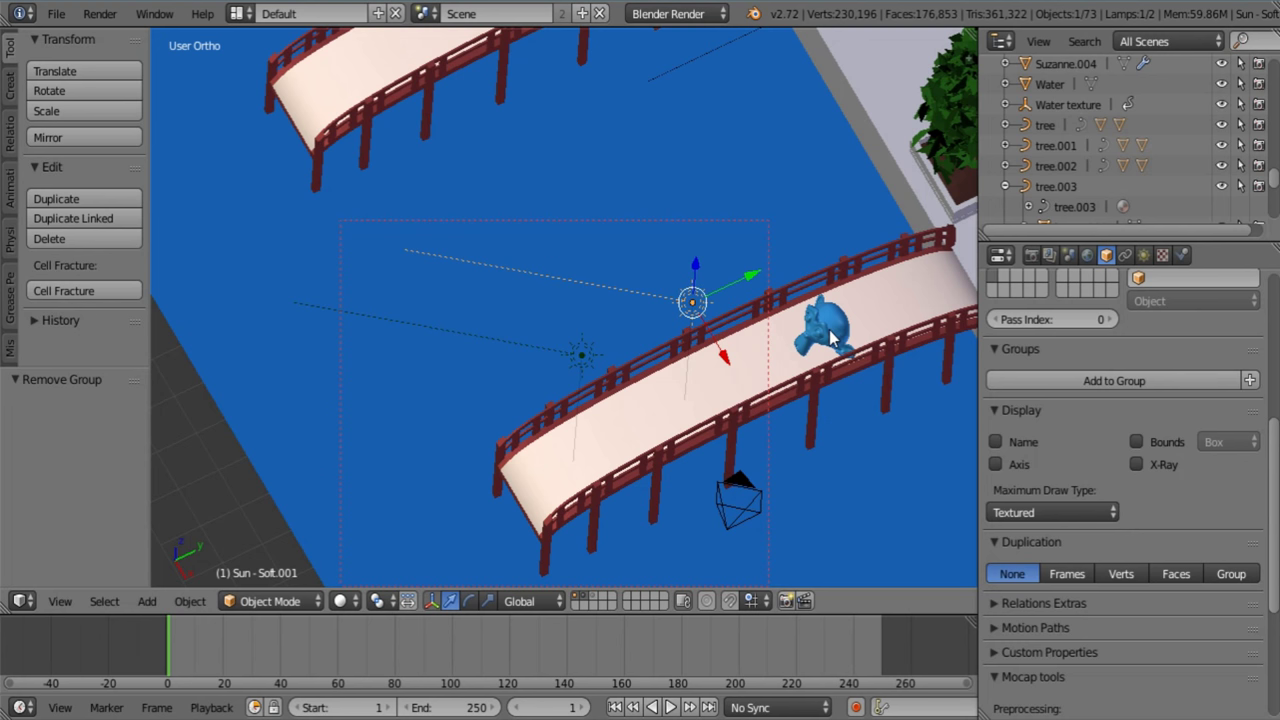
# Set the duplicated sun lamp's ray shadow sampling to 1 sample with a soft size of 0.1
pyautogui.click(1143, 255)
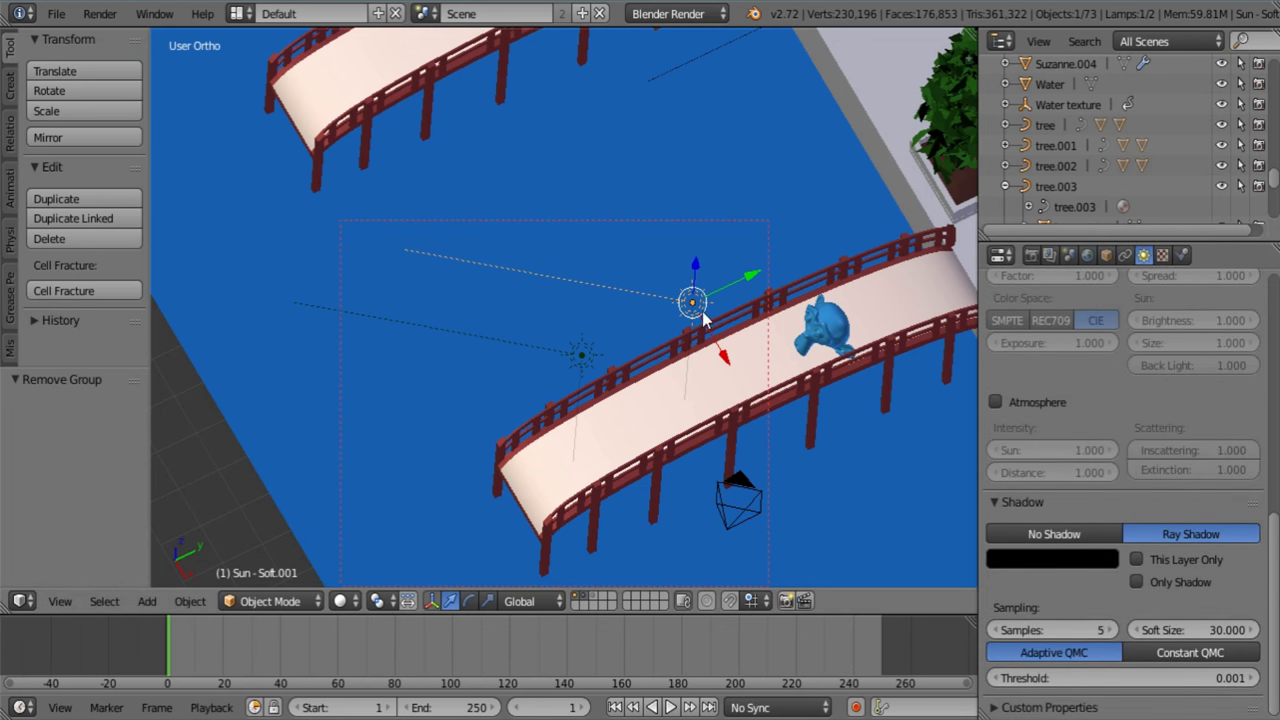
pyautogui.click(1051, 628)
pyautogui.write('1')
pyautogui.press('Return')
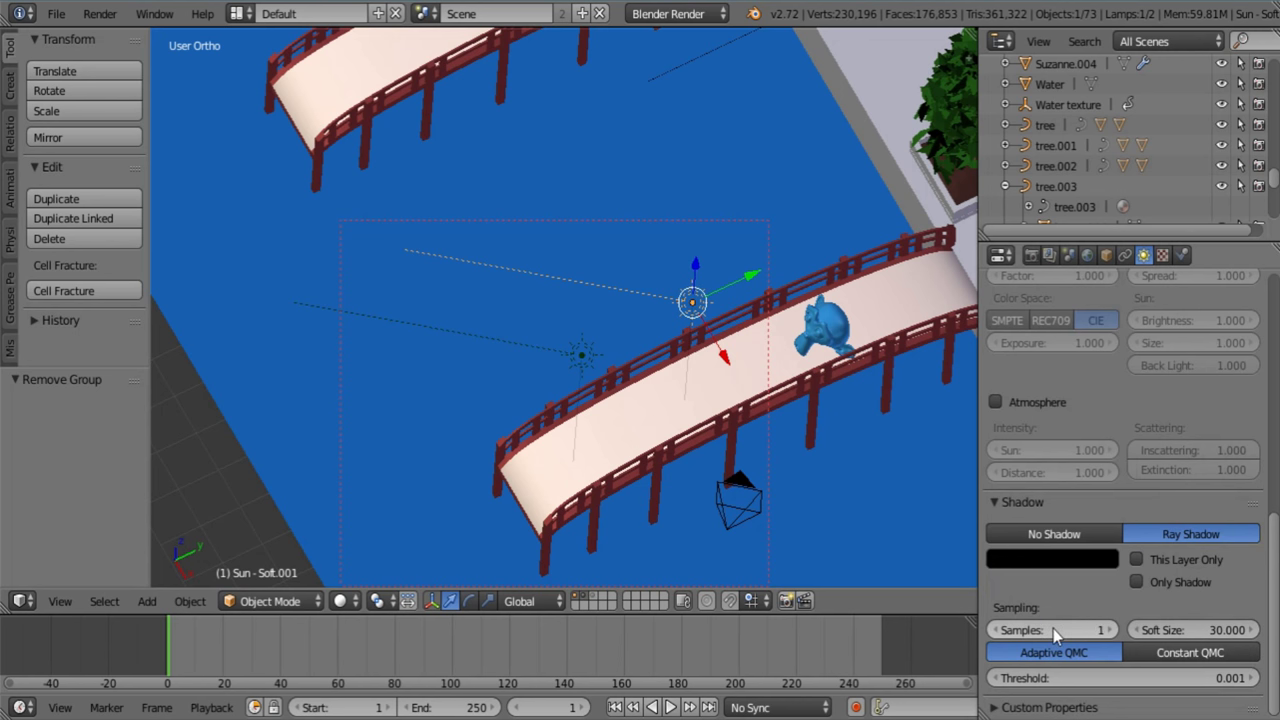
pyautogui.click(1196, 630)
pyautogui.write('0.1')
pyautogui.press('Return')
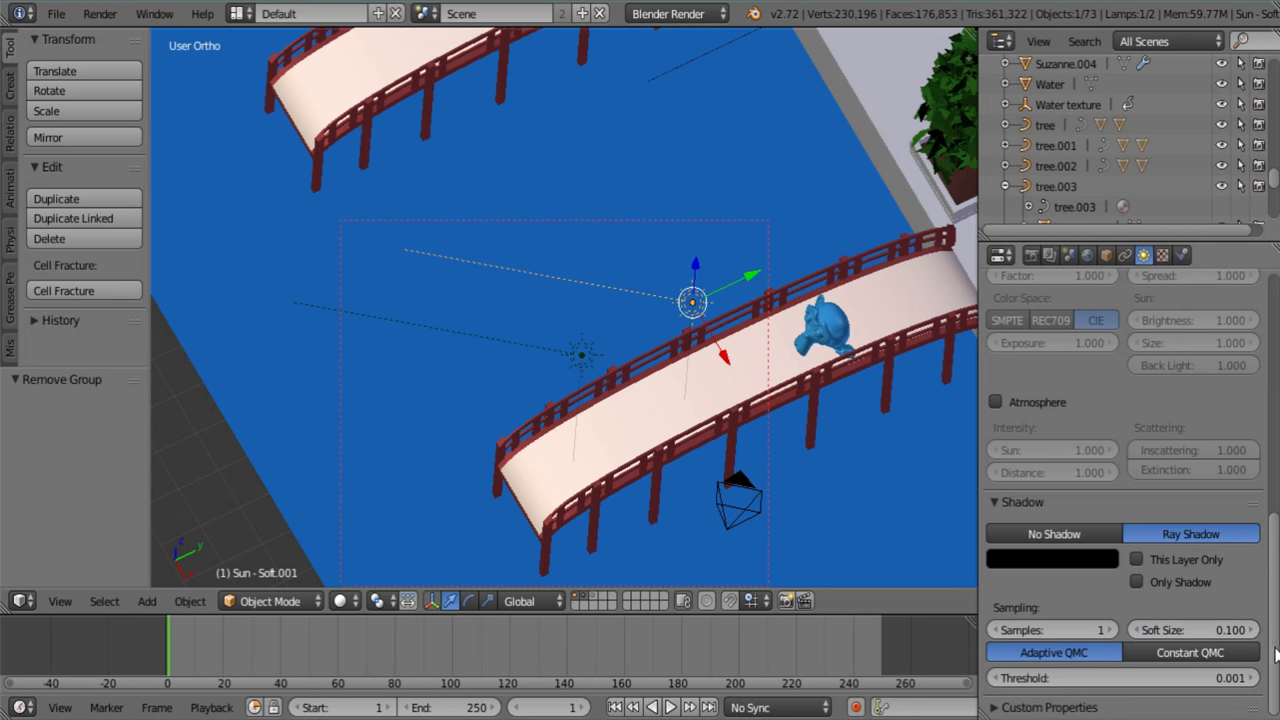
pyautogui.moveTo(1274, 645); pyautogui.dragTo(1274, 400)
pyautogui.scroll(-1, 1224, 636)
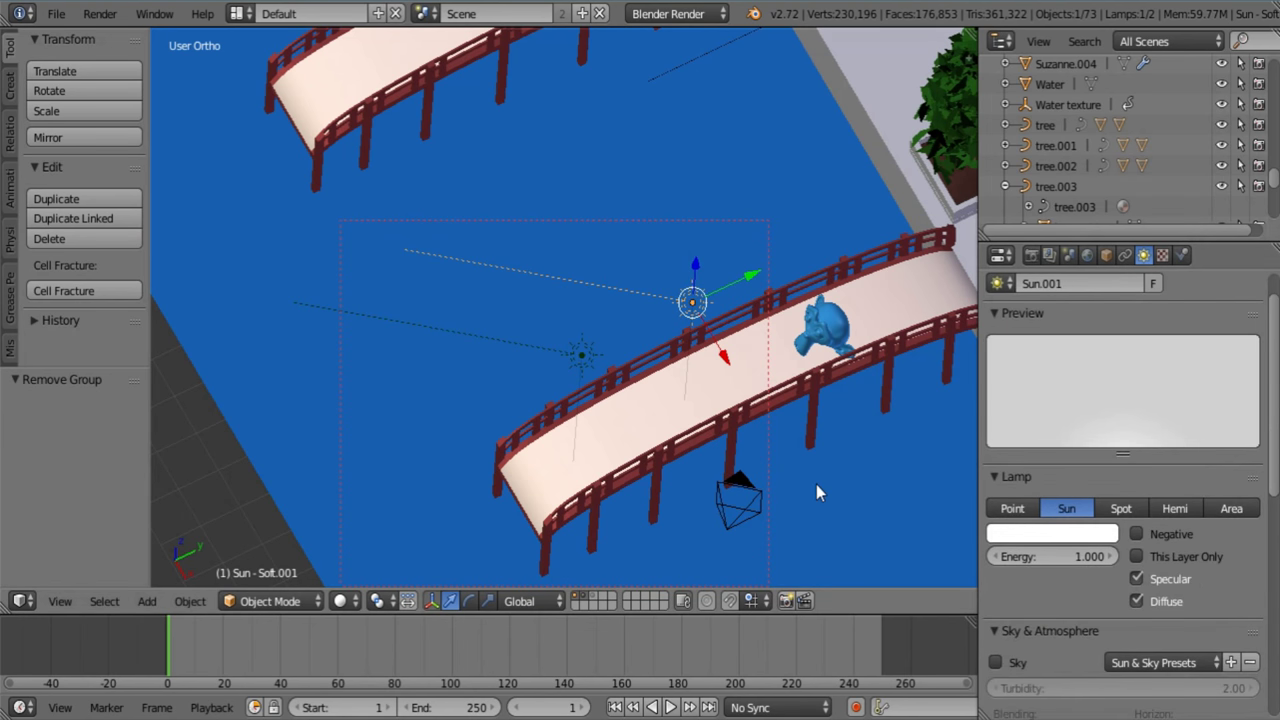
# Move the duplicated sun lamp to scene layer 2
pyautogui.keyDown('shift'); pyautogui.moveTo(826, 425); pyautogui.dragTo(649, 372, button='middle'); pyautogui.keyUp('shift')
pyautogui.scroll(3, 649, 372)
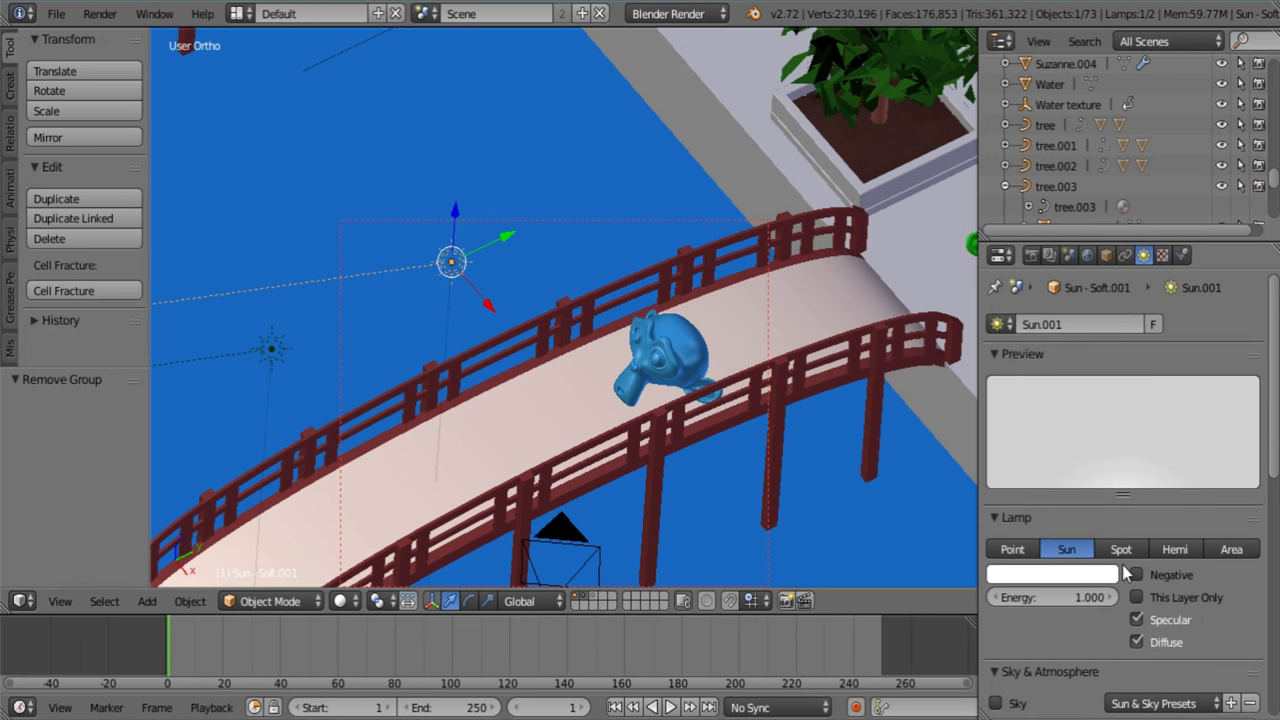
pyautogui.scroll(-3, 389, 380)
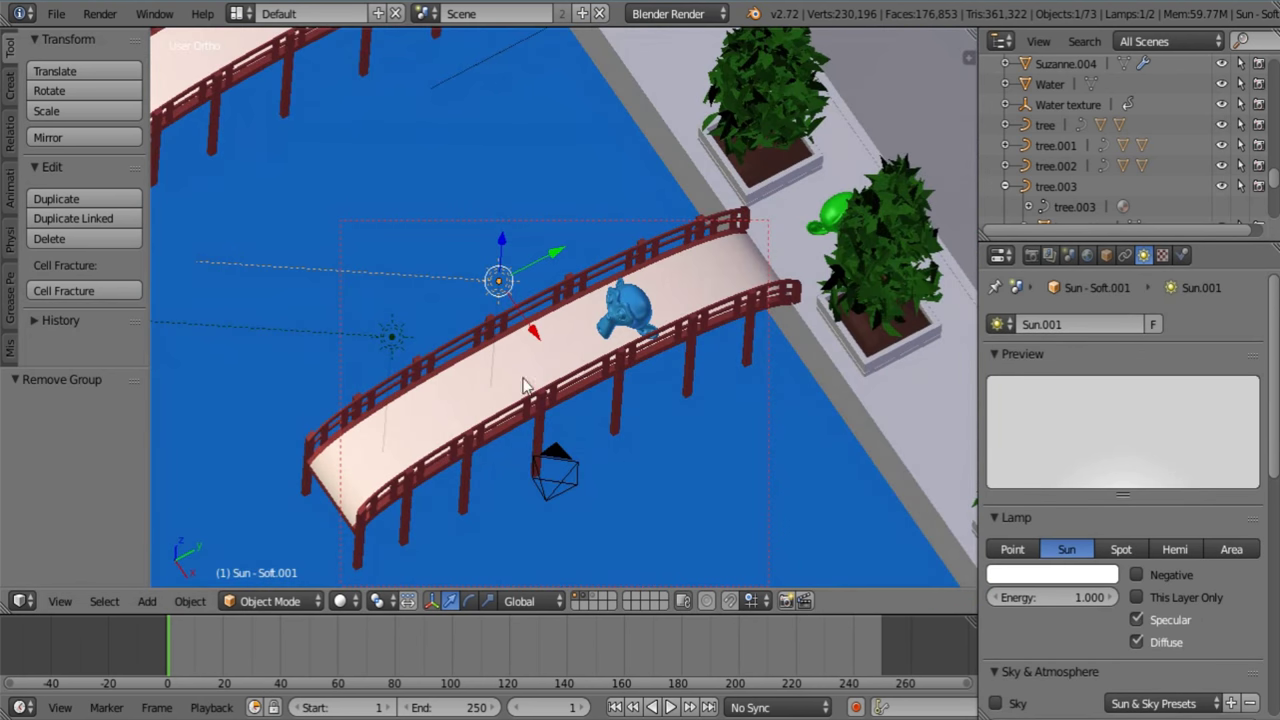
pyautogui.press('m')
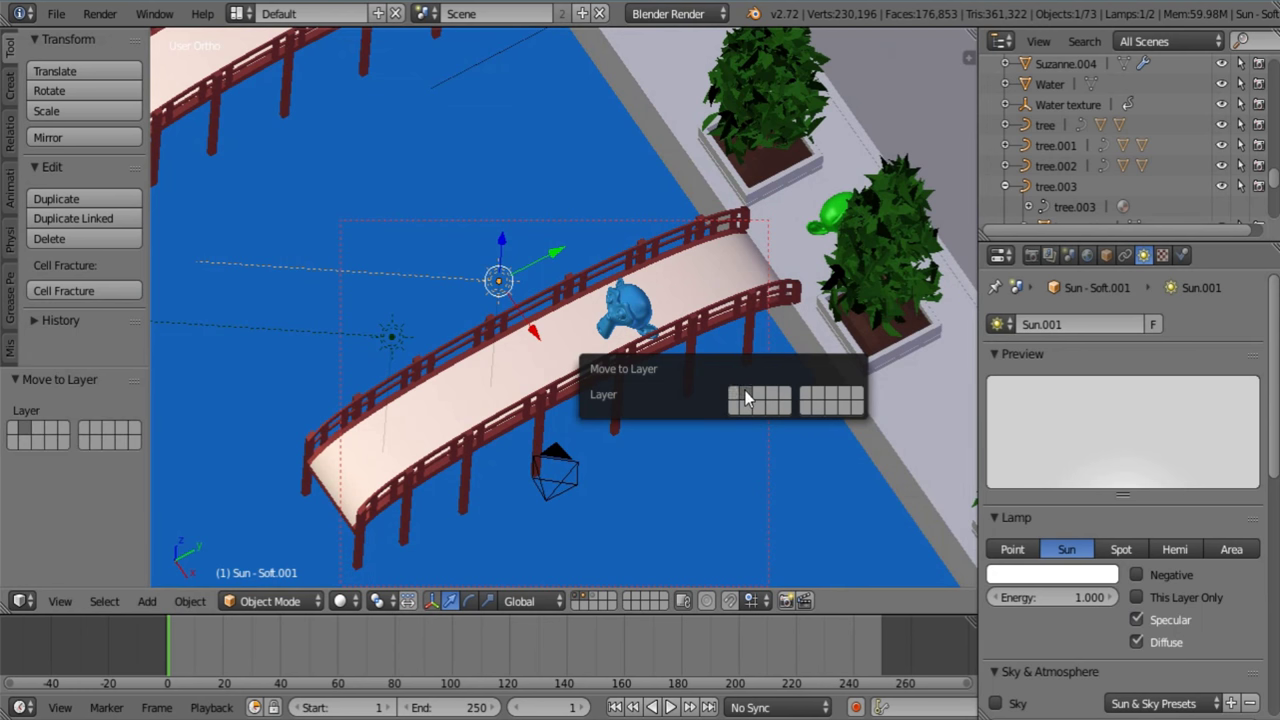
# Restrict the Background render layer to scene layer 1 and the Freestyle render layer to scene layer 2, leaving Background active
pyautogui.click(1048, 255)
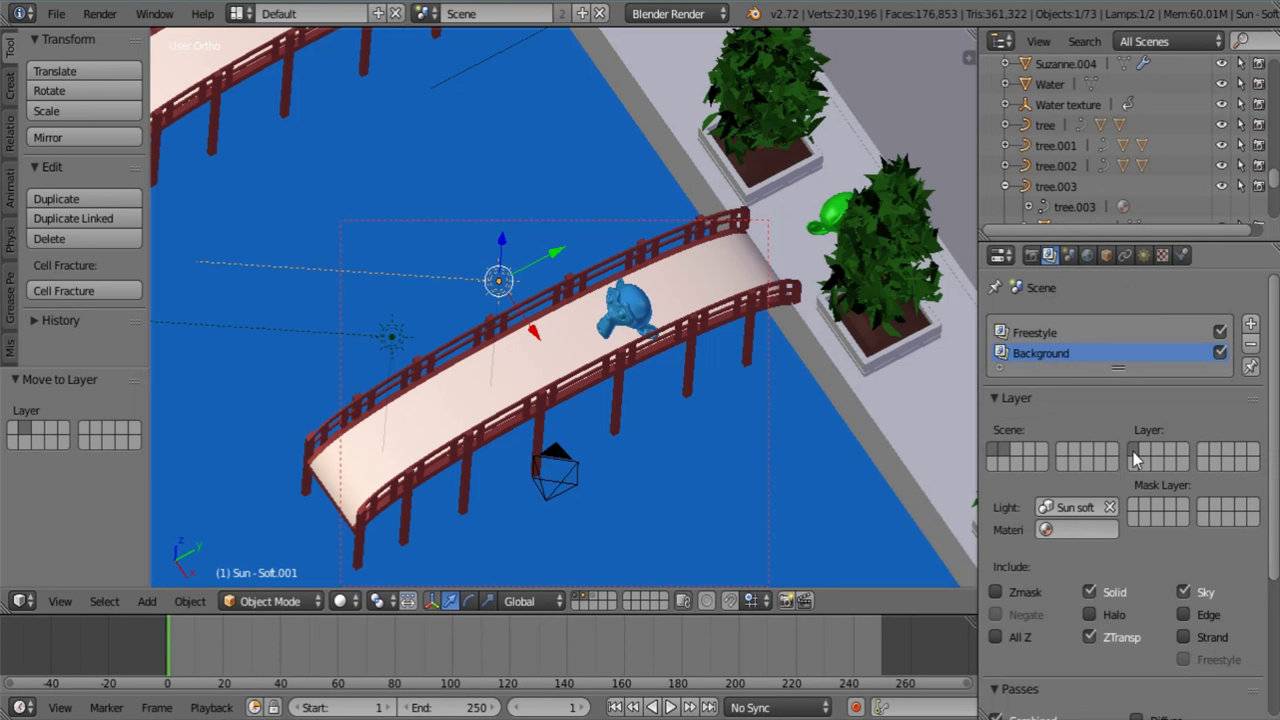
pyautogui.click(1036, 335)
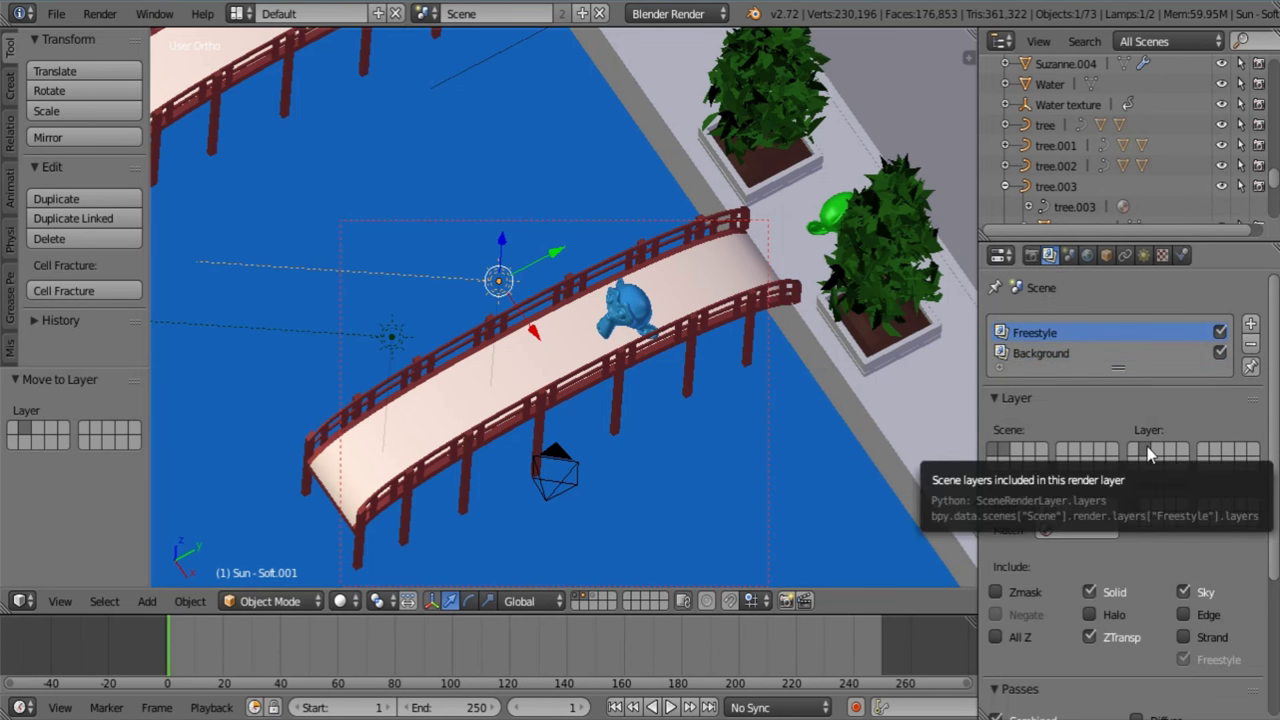
pyautogui.click(1065, 354)
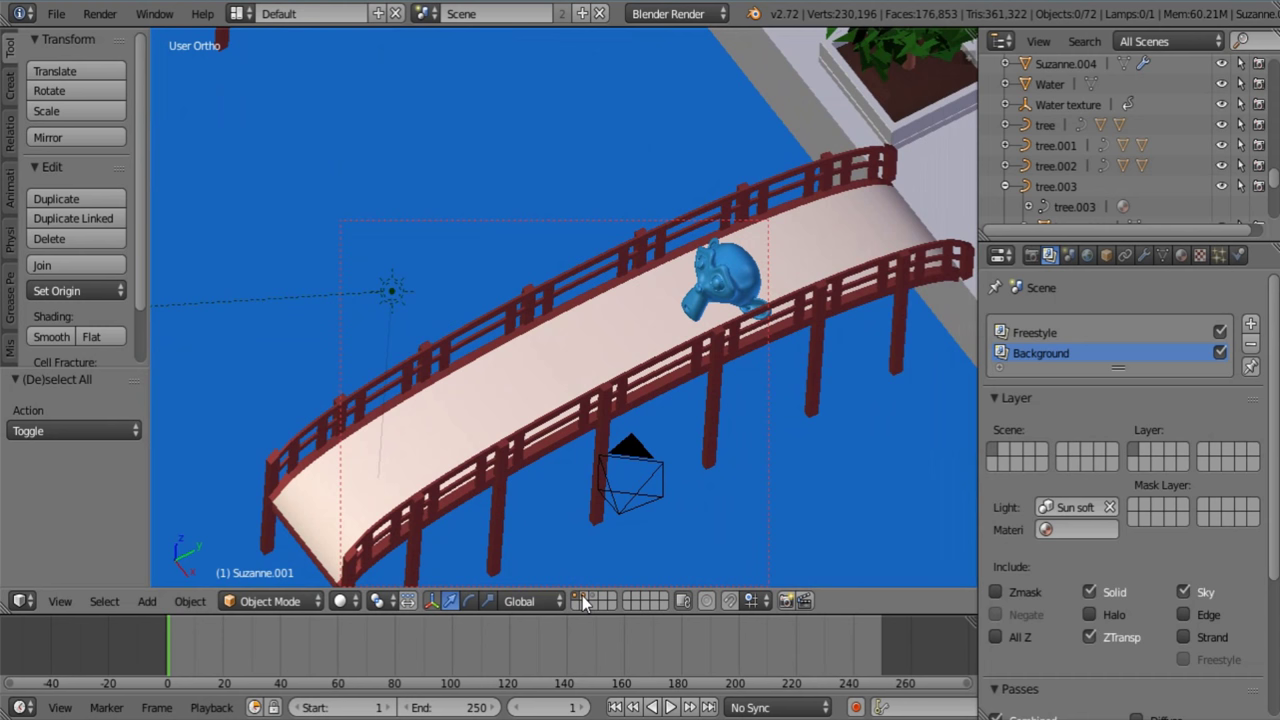
# Show only scene layer 2 to examine the monkey heads and lamp on it
pyautogui.click(583, 597)
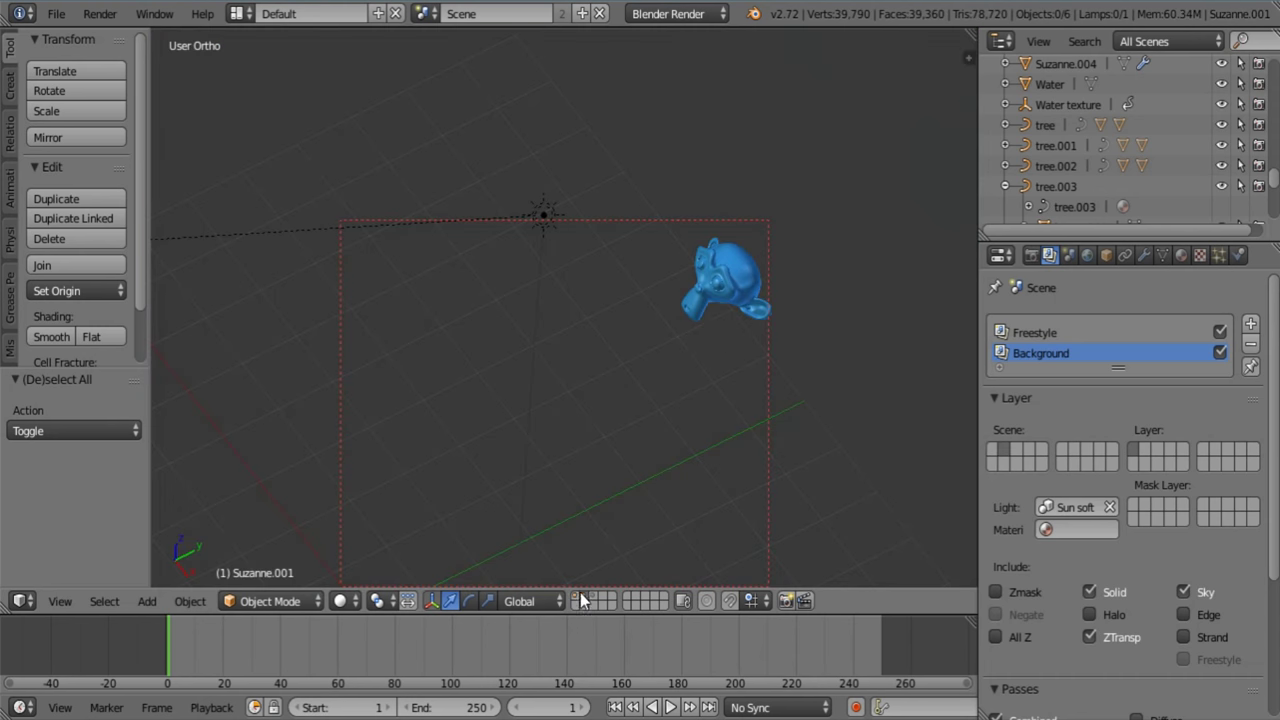
pyautogui.scroll(-4, 783, 296)
pyautogui.keyDown('shift'); pyautogui.moveTo(723, 311); pyautogui.dragTo(726, 348, button='middle'); pyautogui.keyUp('shift')
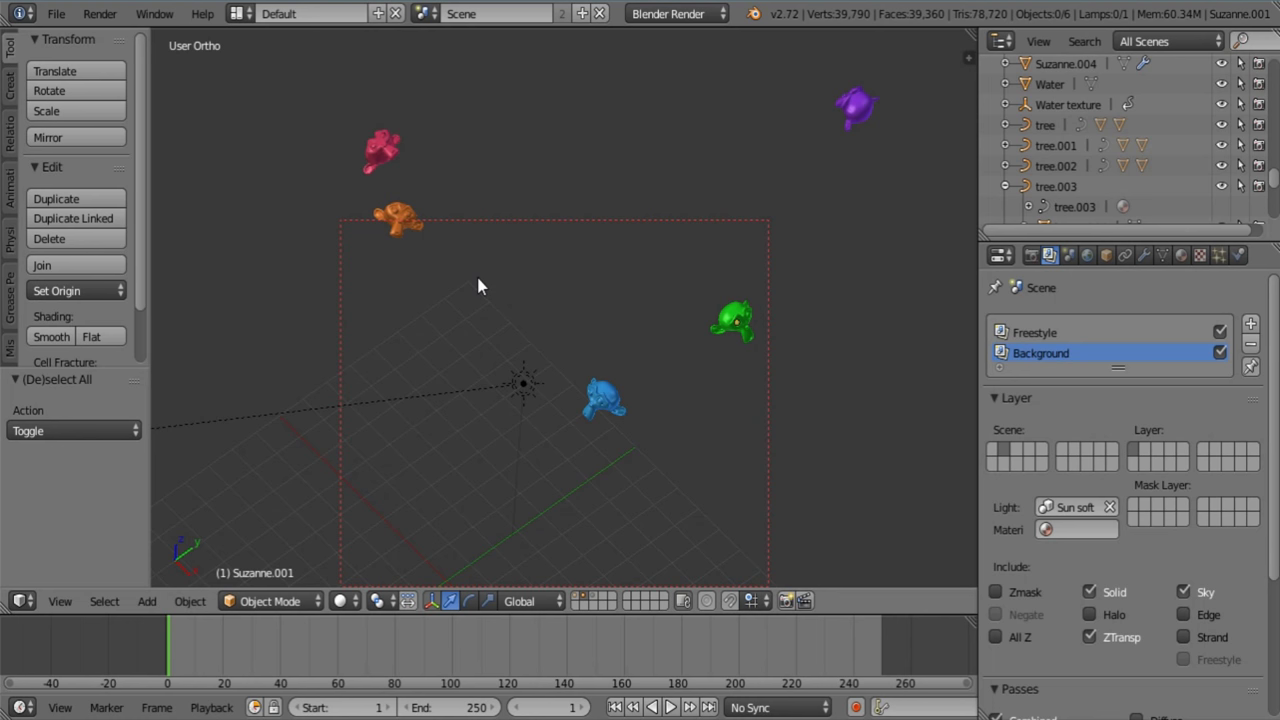
# Try the blue monkey head on layer 1 only, and assign it back to both layers 1 and 2
pyautogui.rightClick(607, 398)
pyautogui.scroll(2, 640, 420)
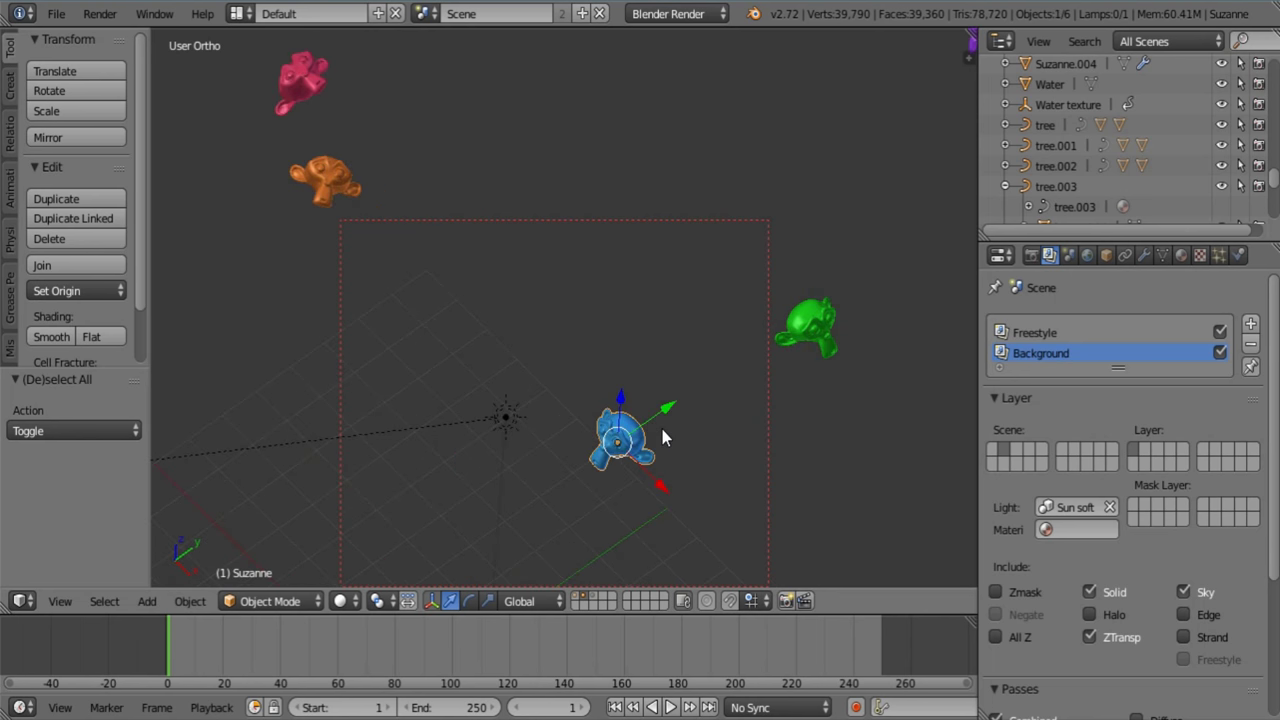
pyautogui.press('m')
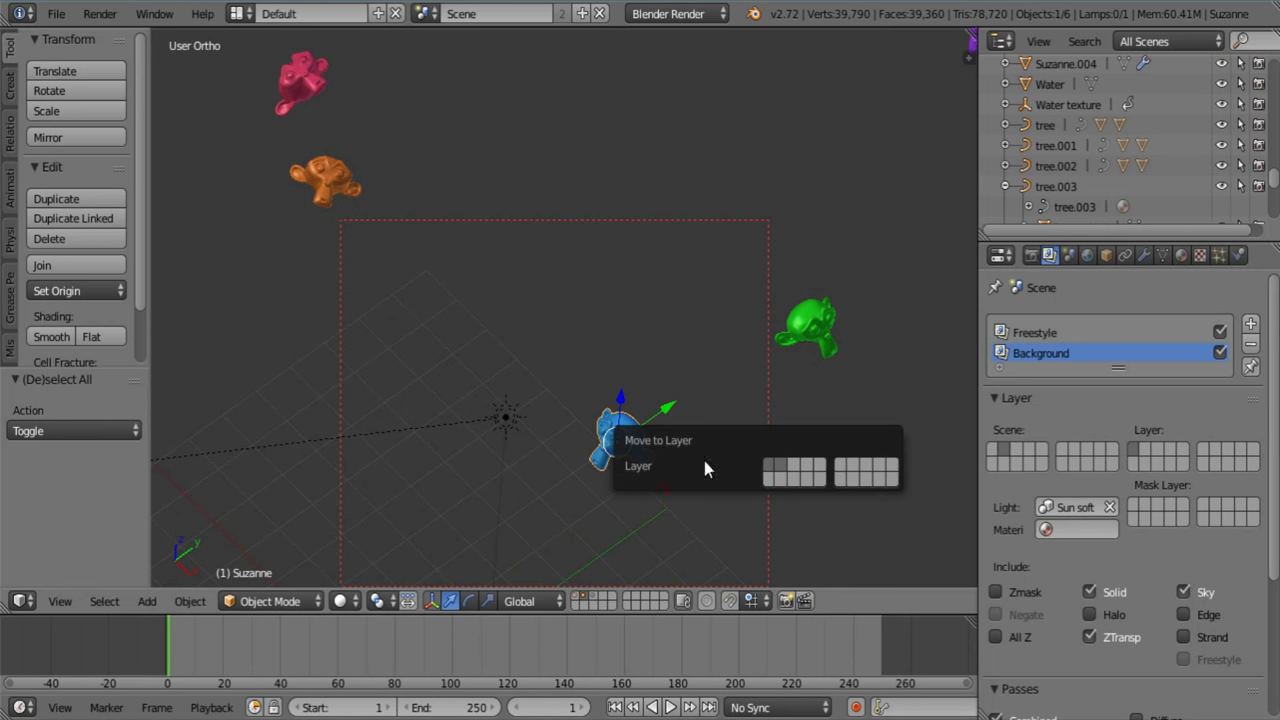
pyautogui.click(798, 473)
pyautogui.click(768, 463)
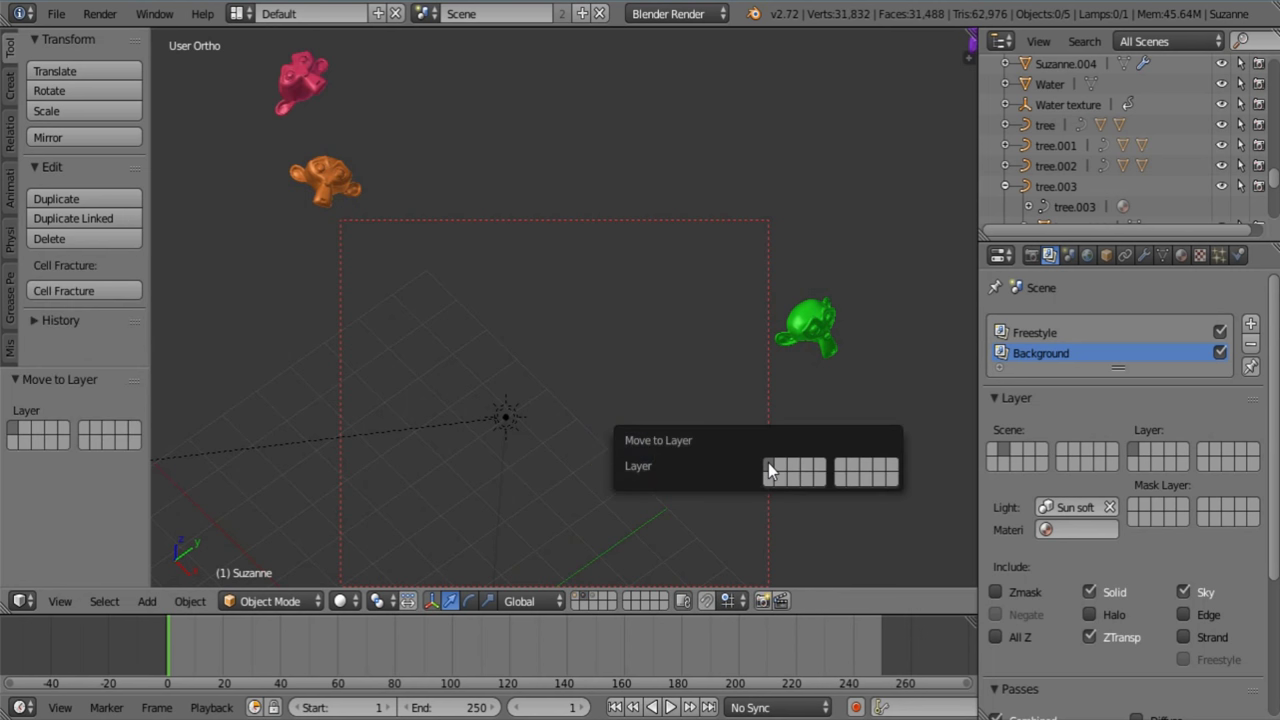
pyautogui.click(770, 463)
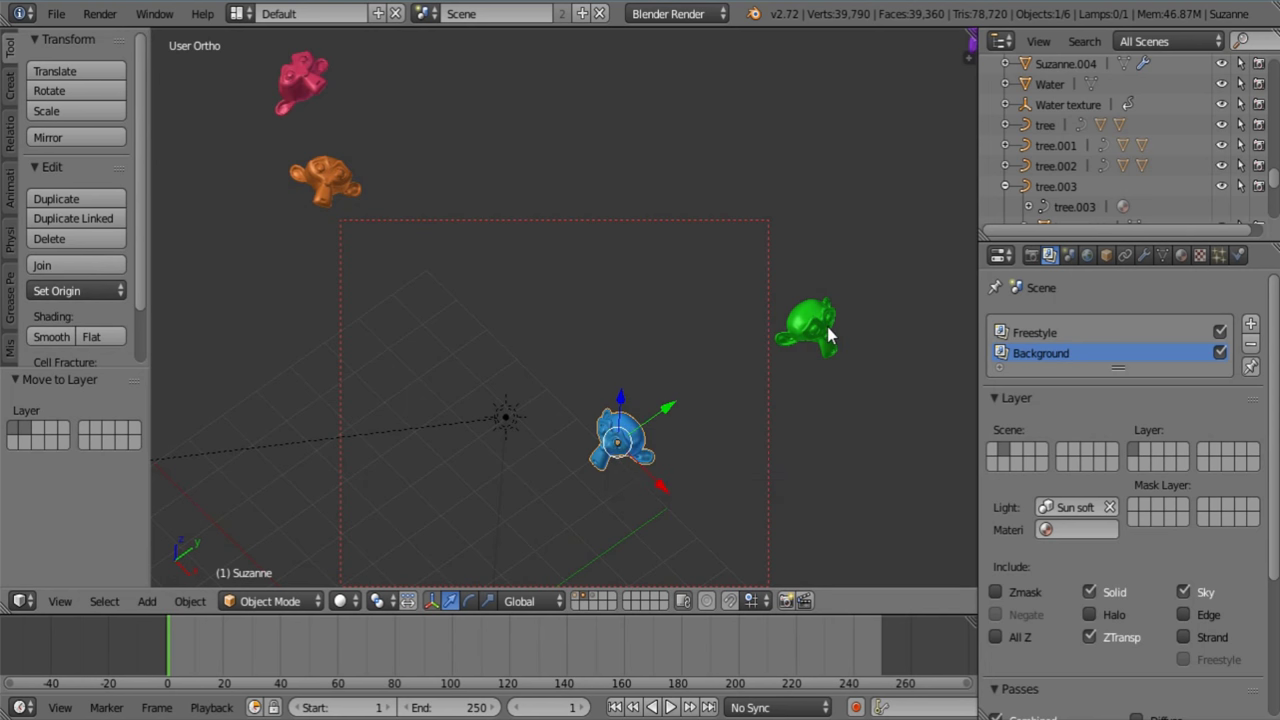
# Deselect everything, examine the buildings on scene layer 3, and show layers 1 and 2 together again
pyautogui.moveTo(828, 328); pyautogui.dragTo(533, 428, button='middle')
pyautogui.press('a')
pyautogui.press('2')
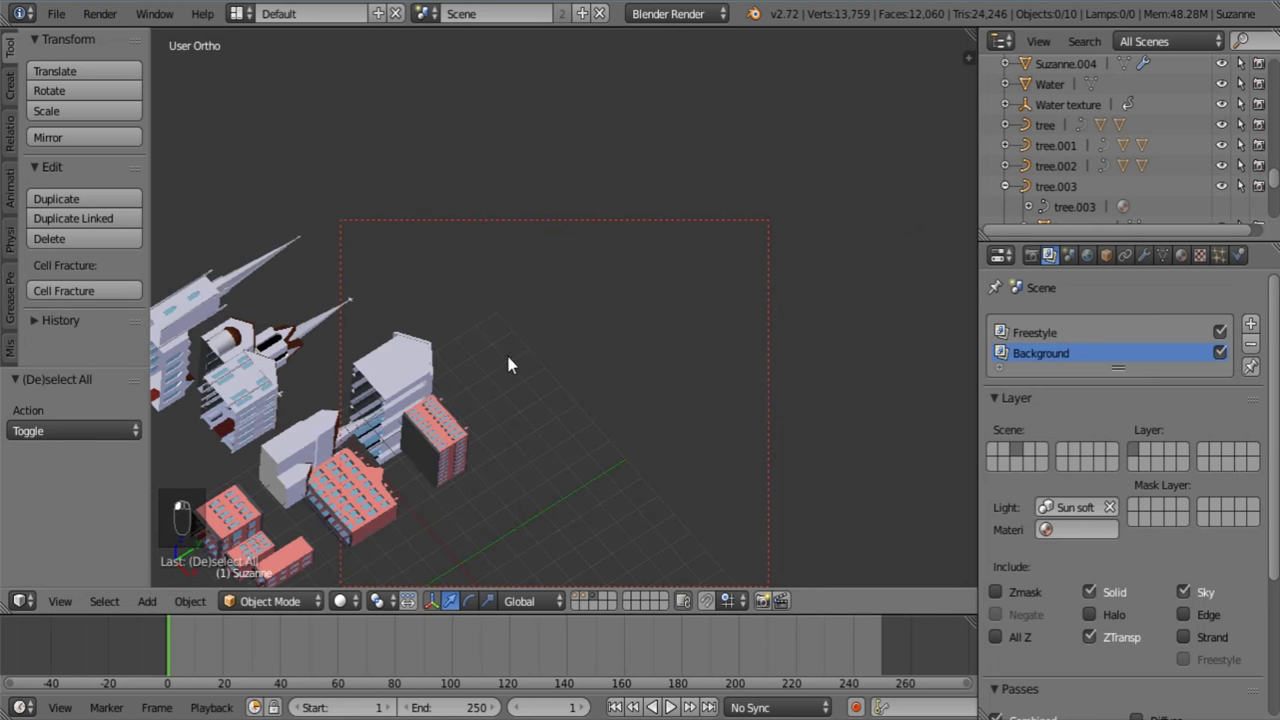
pyautogui.scroll(-3, 494, 356)
pyautogui.moveTo(488, 458); pyautogui.dragTo(586, 508, button='middle')
pyautogui.press('1')
pyautogui.scroll(2, 637, 439)
pyautogui.click(577, 594)
pyautogui.scroll(-5, 617, 337)
pyautogui.keyDown('shift'); pyautogui.moveTo(817, 233); pyautogui.dragTo(780, 293, button='middle'); pyautogui.keyUp('shift')
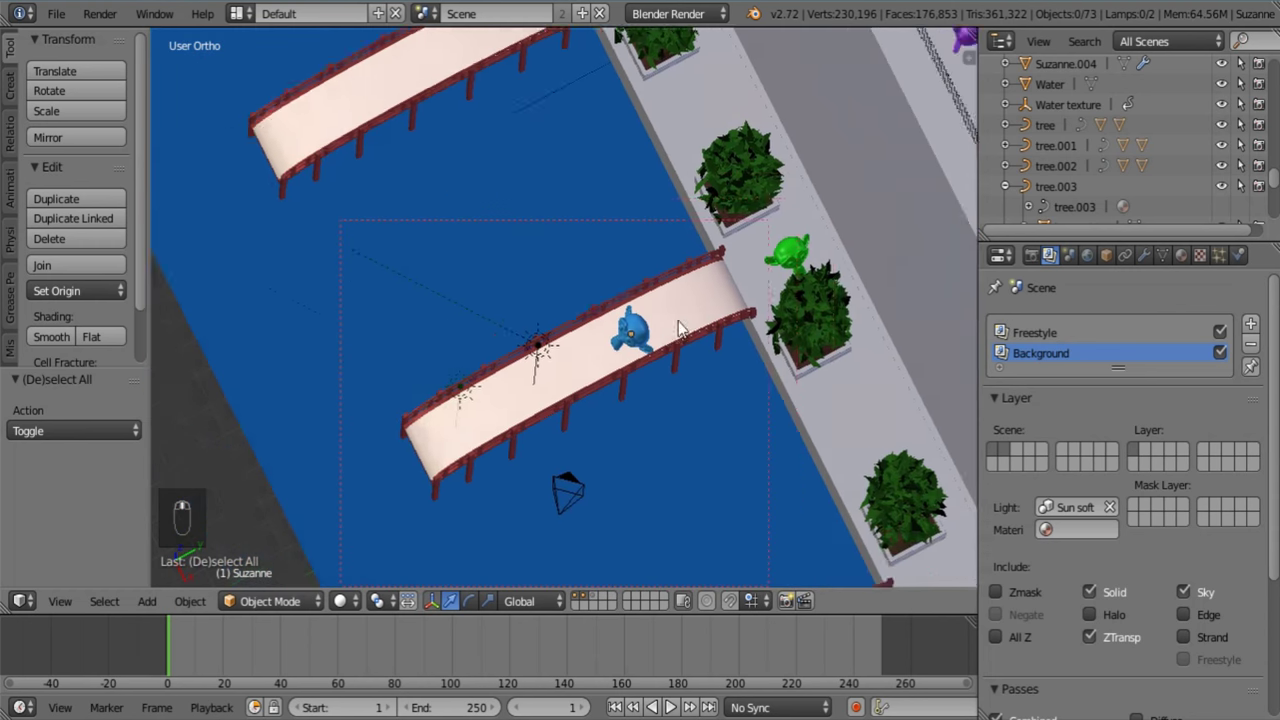
# Rename the second sun lamp above the bridge, Sun - Soft.001, as Sun - Toon
pyautogui.scroll(3, 516, 478)
pyautogui.keyDown('shift'); pyautogui.moveTo(516, 478); pyautogui.dragTo(634, 374, button='middle'); pyautogui.keyUp('shift')
pyautogui.rightClick(650, 268)
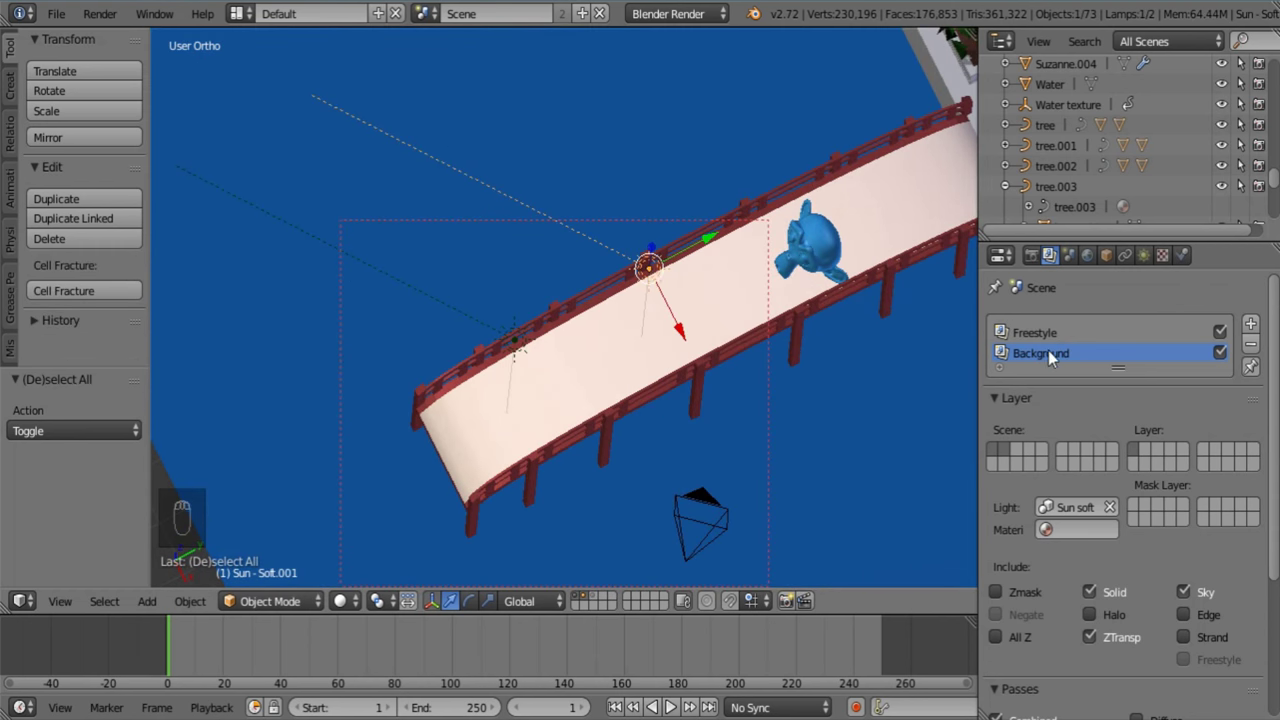
pyautogui.click(1123, 256)
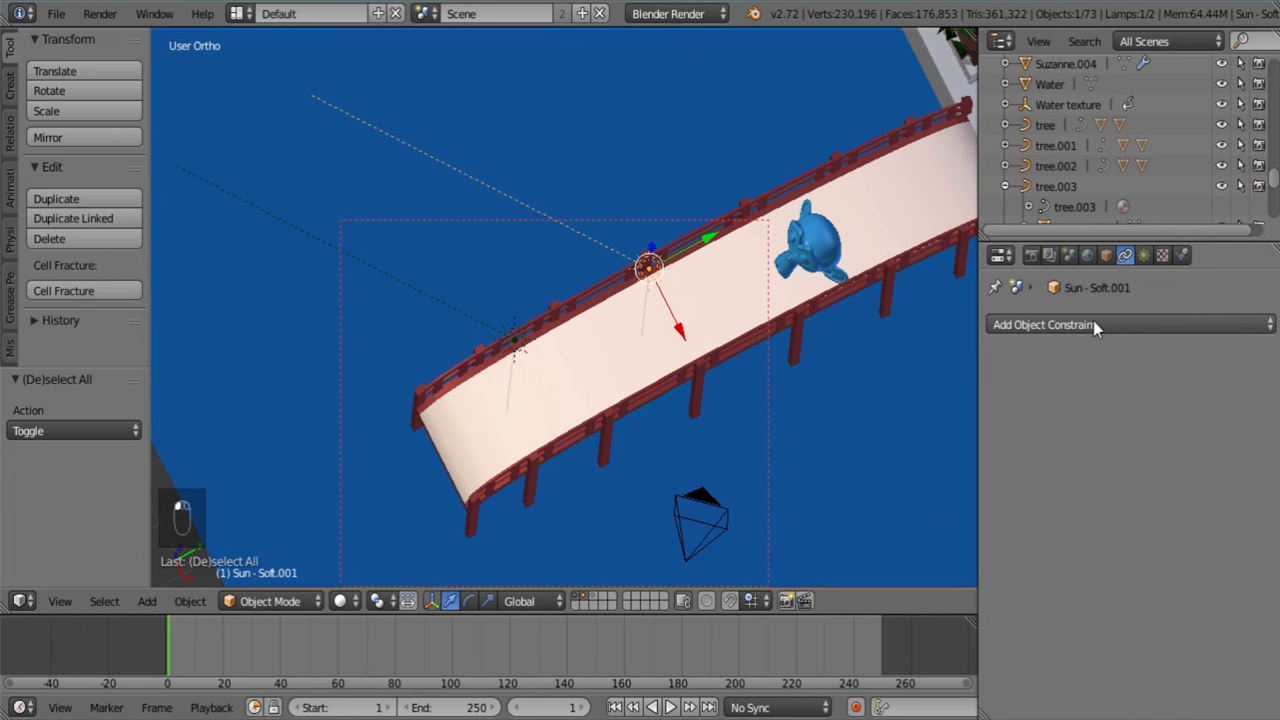
pyautogui.click(1106, 255)
pyautogui.scroll(8, 1100, 360)
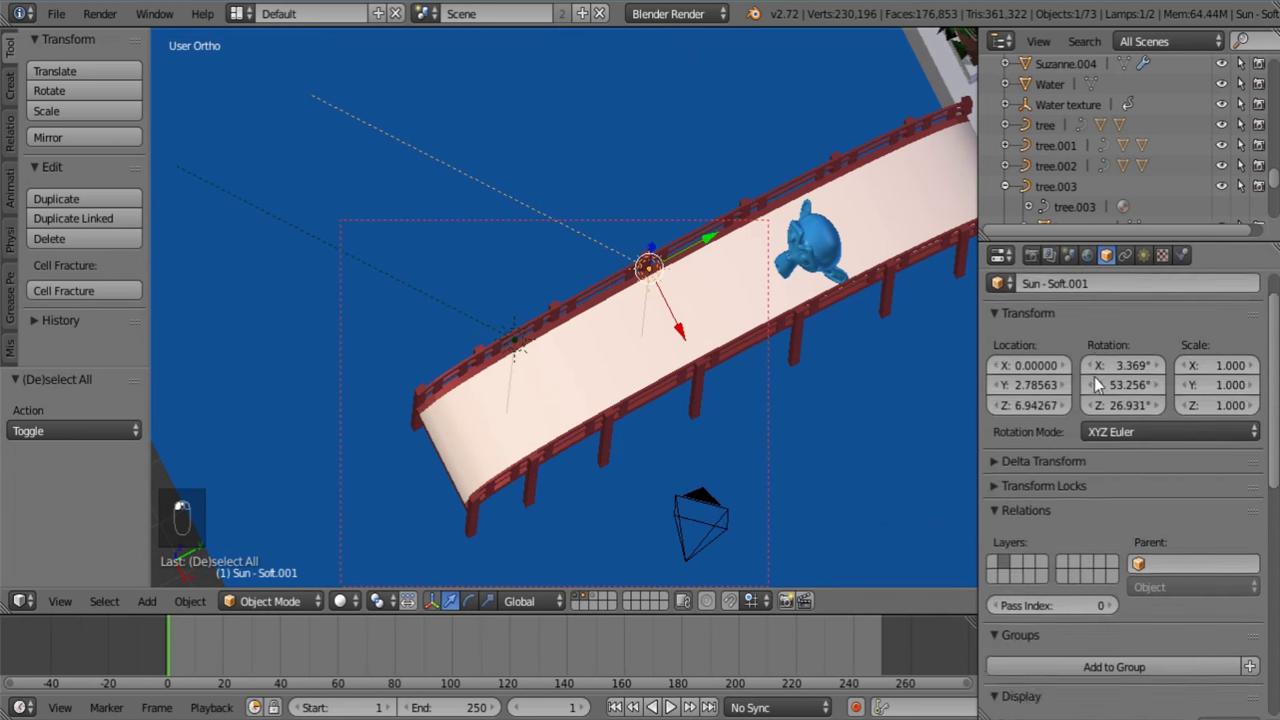
pyautogui.click(1181, 325)
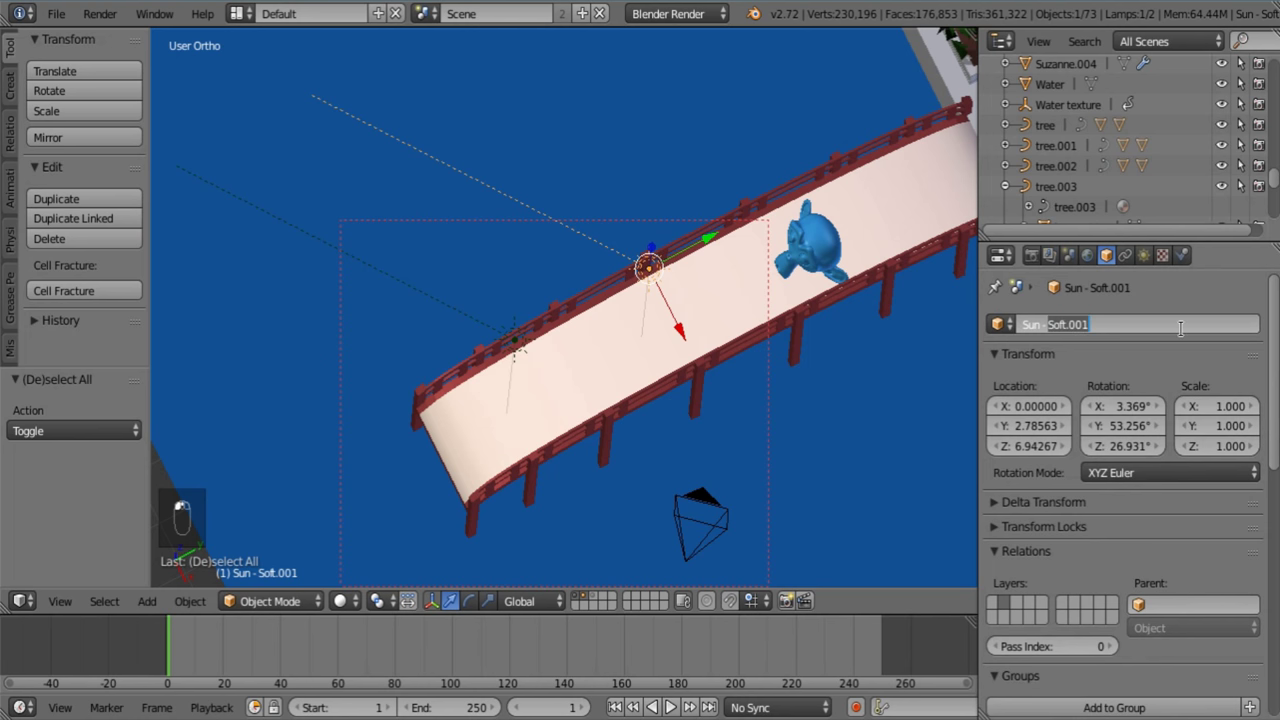
pyautogui.write('Toon')
pyautogui.press('Return')
# Add a Copy Rotation constraint to the Sun - Toon lamp with Sun - Soft as its target
pyautogui.click(1125, 256)
pyautogui.click(1133, 322)
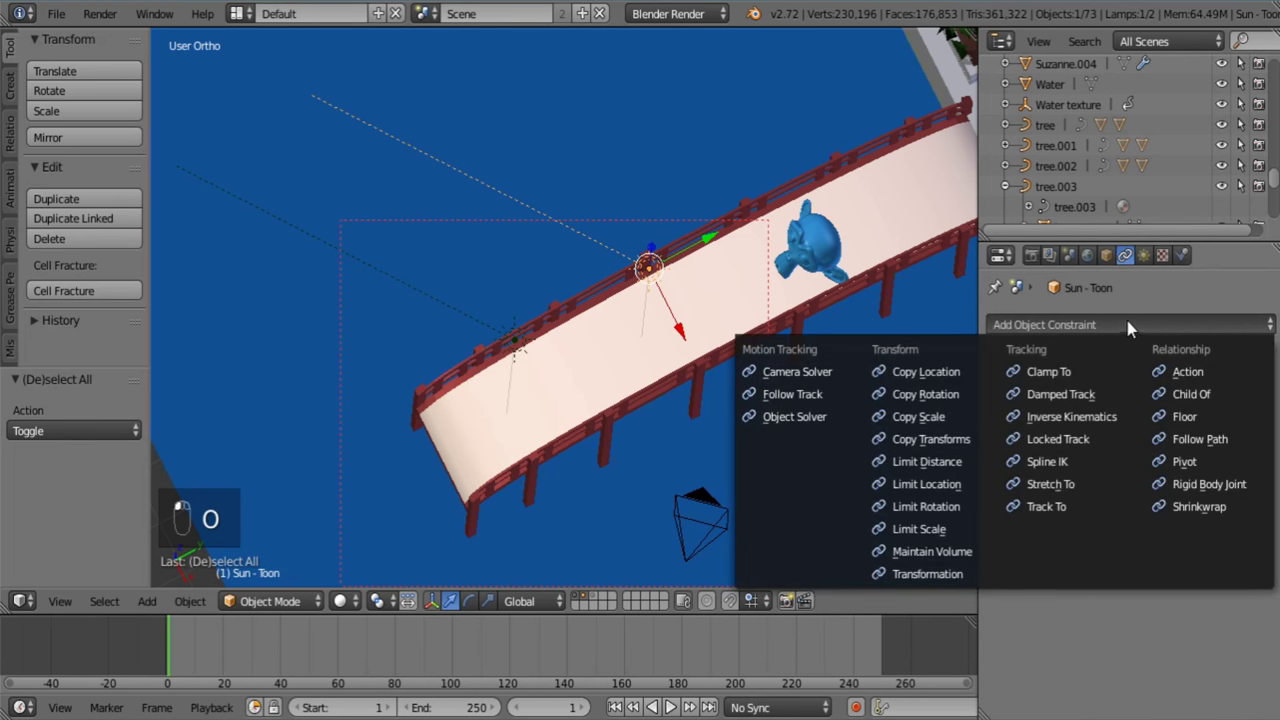
pyautogui.click(975, 394)
pyautogui.click(1134, 399)
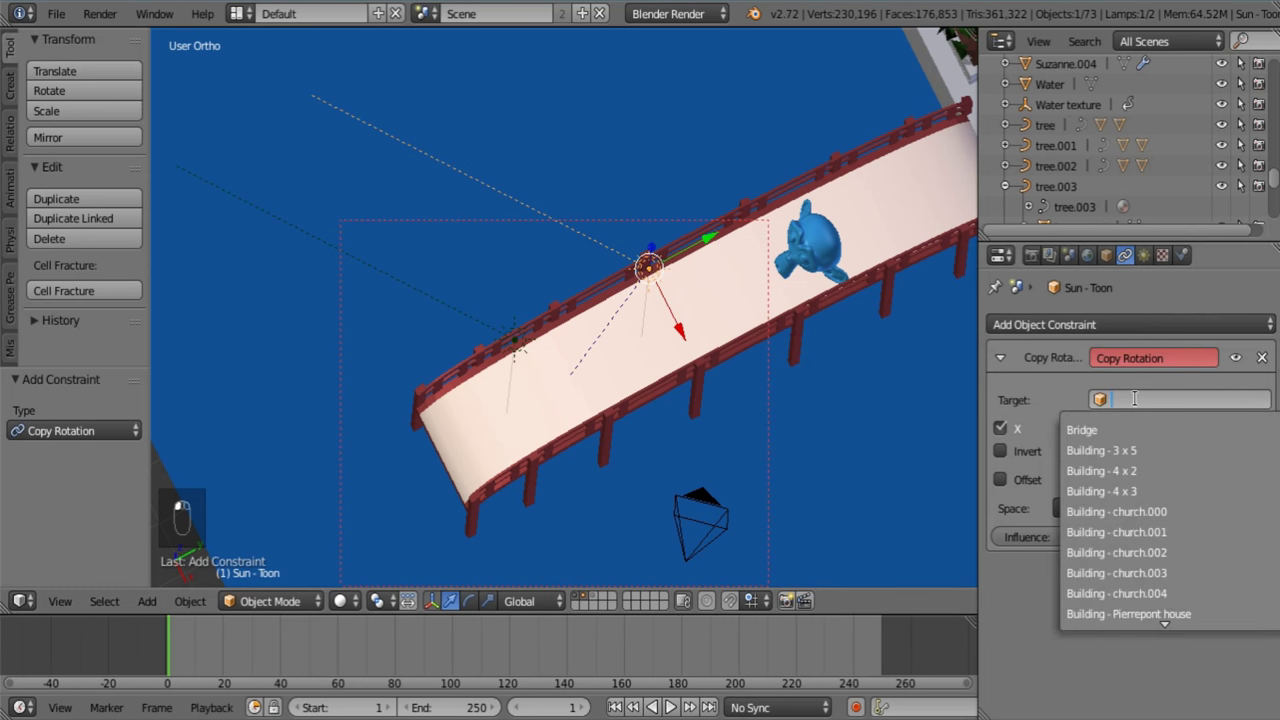
pyautogui.write('sun')
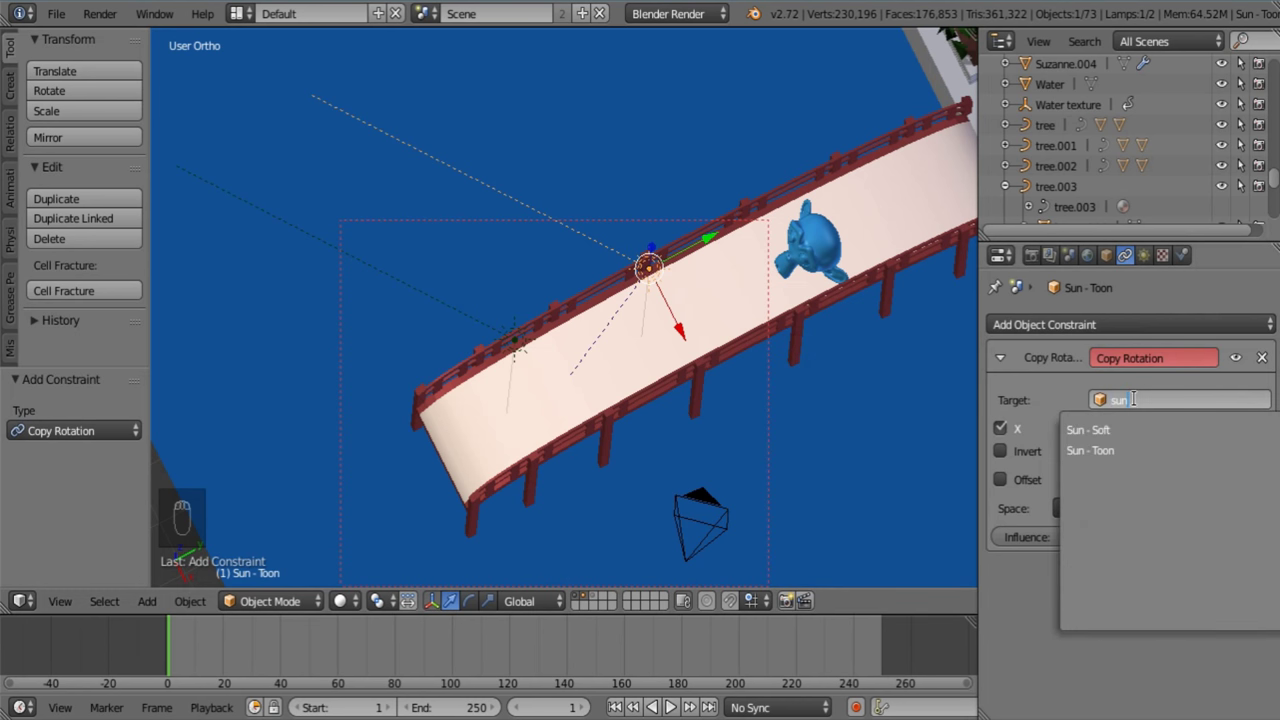
pyautogui.click(1148, 430)
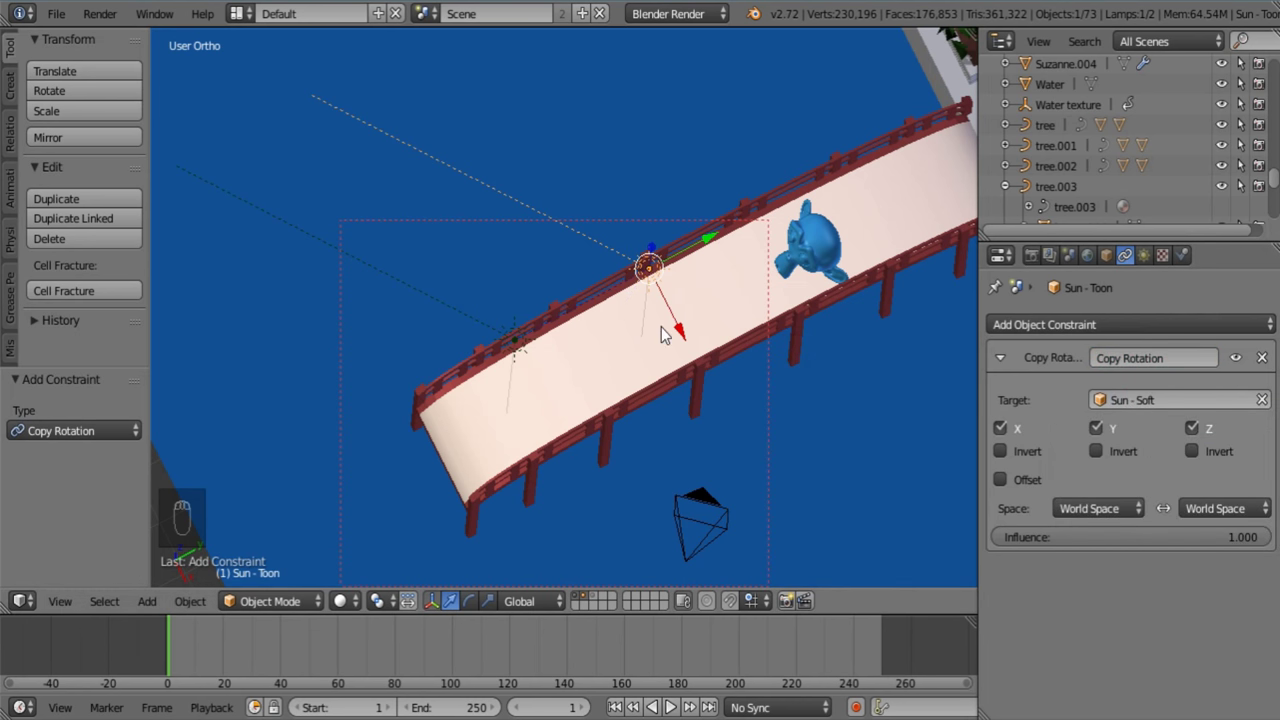
# Rotate the Sun - Soft lamp freely to test that Sun - Toon follows its rotation
pyautogui.moveTo(653, 331); pyautogui.dragTo(623, 283, button='middle')
pyautogui.rightClick(500, 278)
pyautogui.press('r')
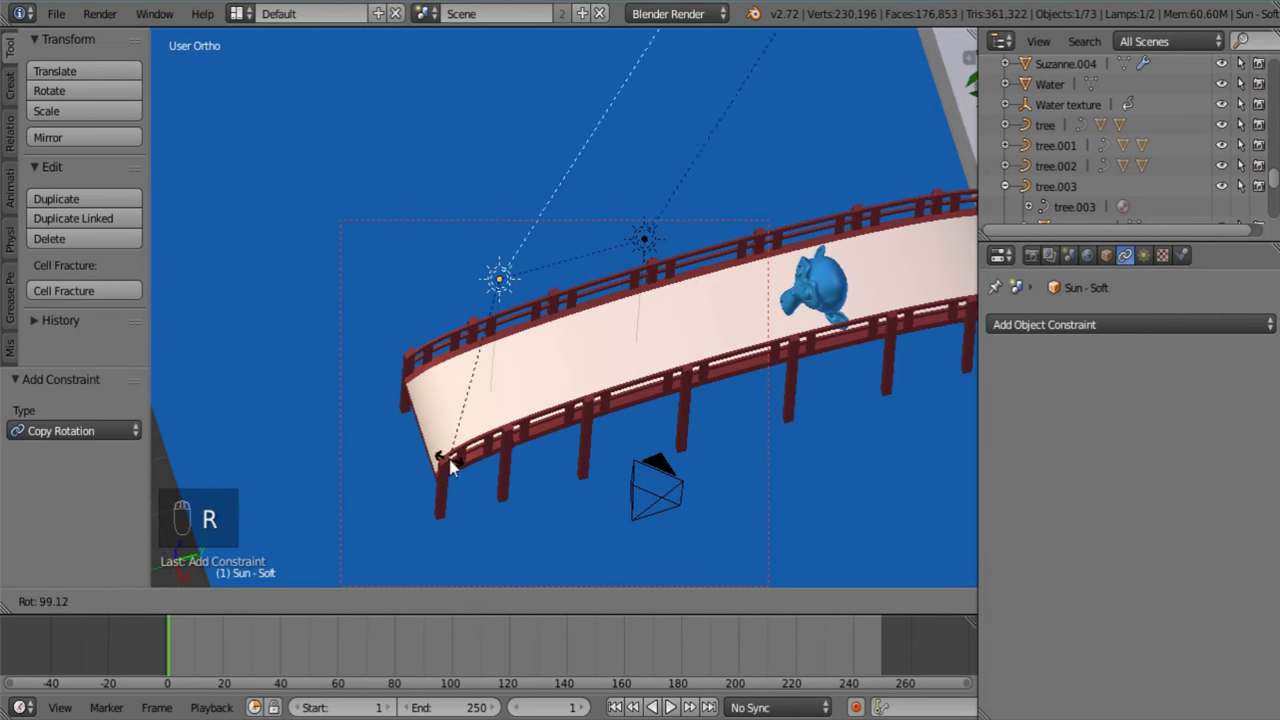
pyautogui.click(864, 457)
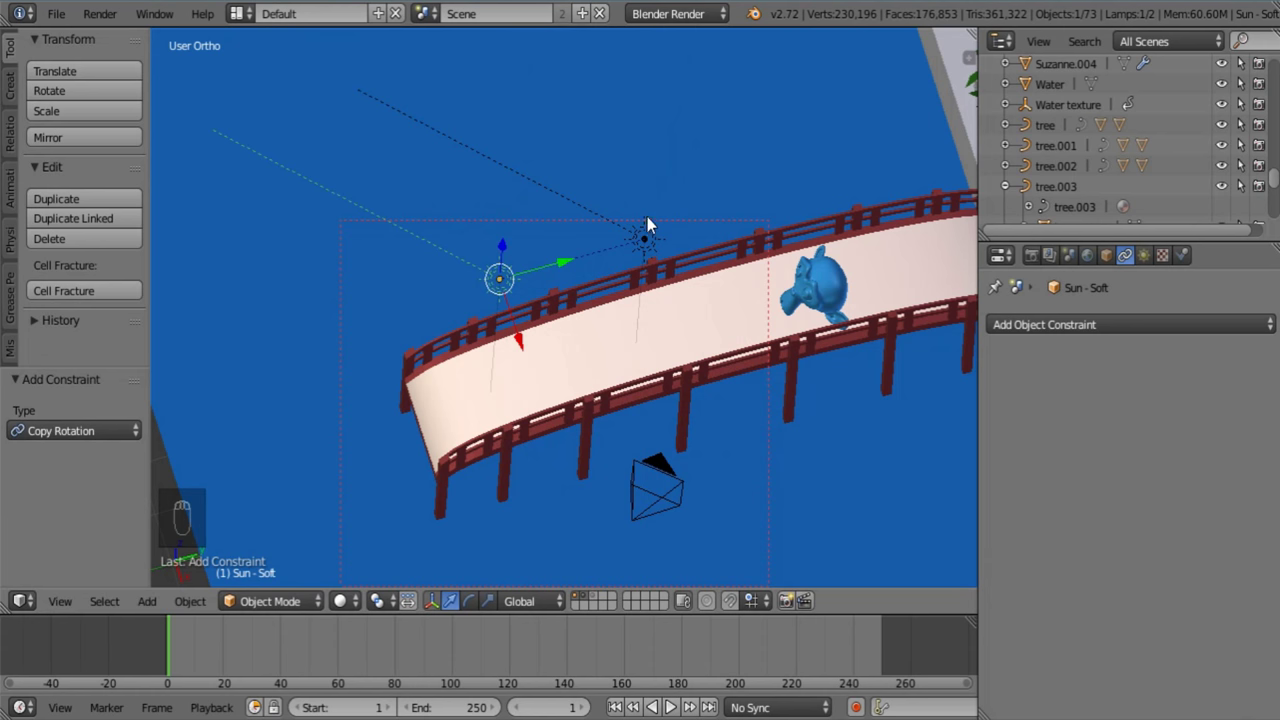
# Look over the bridges, trees and buildings around the lamps, and render the frame with both render layers
pyautogui.scroll(-4, 682, 312)
pyautogui.keyDown('shift'); pyautogui.moveTo(637, 388); pyautogui.dragTo(645, 455, button='middle'); pyautogui.keyUp('shift')
pyautogui.moveTo(657, 446); pyautogui.dragTo(712, 354, button='middle')
pyautogui.scroll(3, 740, 380)
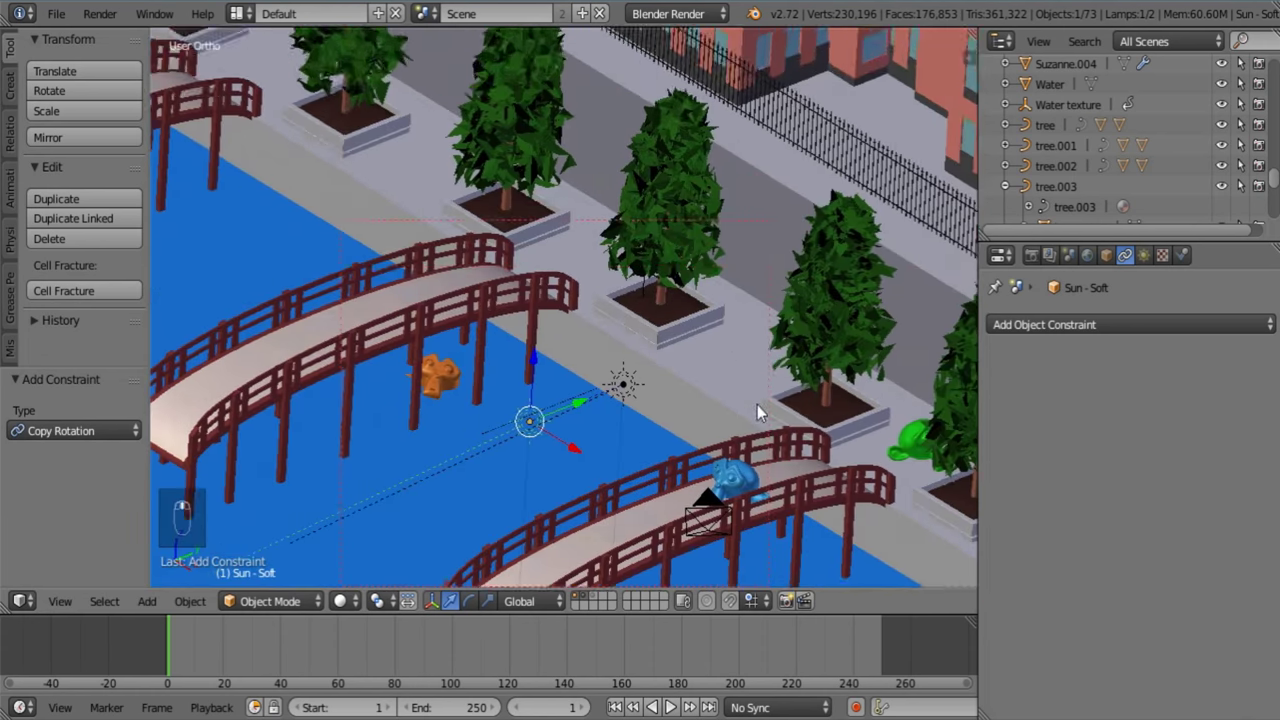
pyautogui.keyDown('shift'); pyautogui.moveTo(766, 414); pyautogui.dragTo(651, 453, button='middle'); pyautogui.keyUp('shift')
pyautogui.scroll(-4, 699, 392)
pyautogui.moveTo(651, 453); pyautogui.dragTo(683, 436, button='middle')
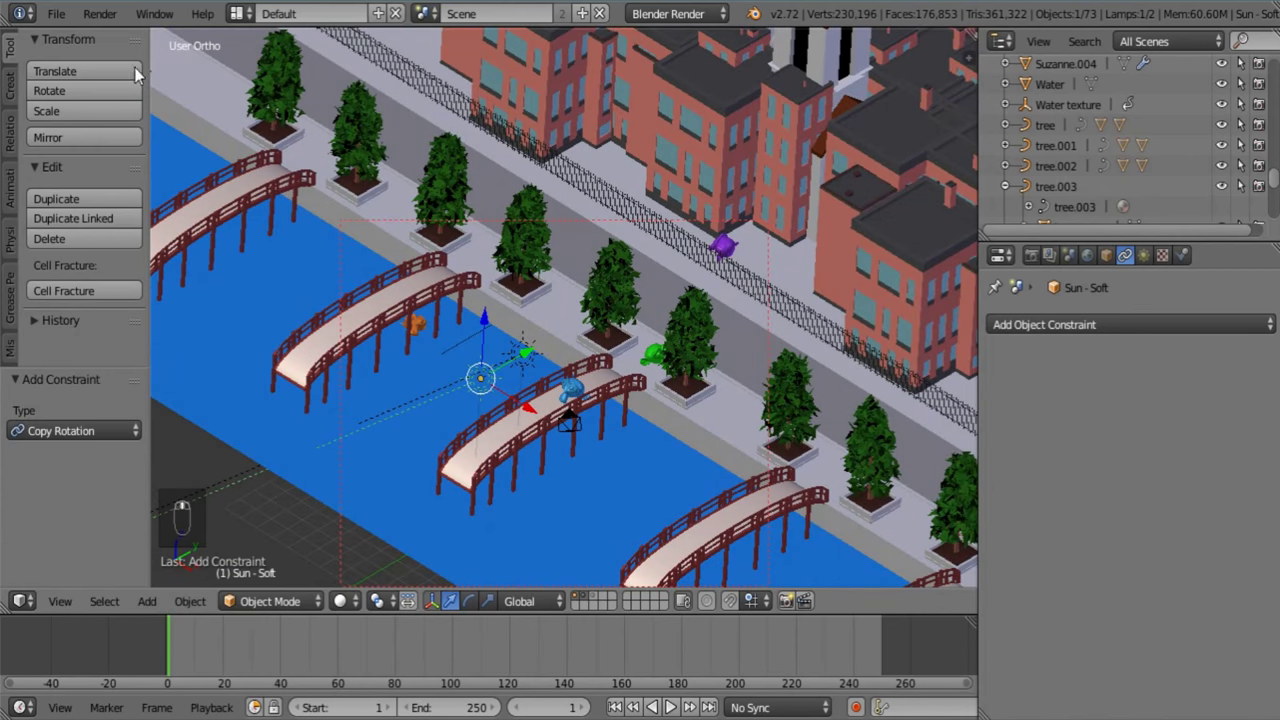
pyautogui.click(56, 13)
pyautogui.keyDown('shift'); pyautogui.moveTo(752, 429); pyautogui.dragTo(773, 325, button='middle'); pyautogui.keyUp('shift')
pyautogui.moveTo(845, 386); pyautogui.dragTo(774, 388, button='middle')
pyautogui.keyDown('shift'); pyautogui.moveTo(774, 388); pyautogui.dragTo(674, 458, button='middle'); pyautogui.keyUp('shift')
pyautogui.scroll(3, 669, 456)
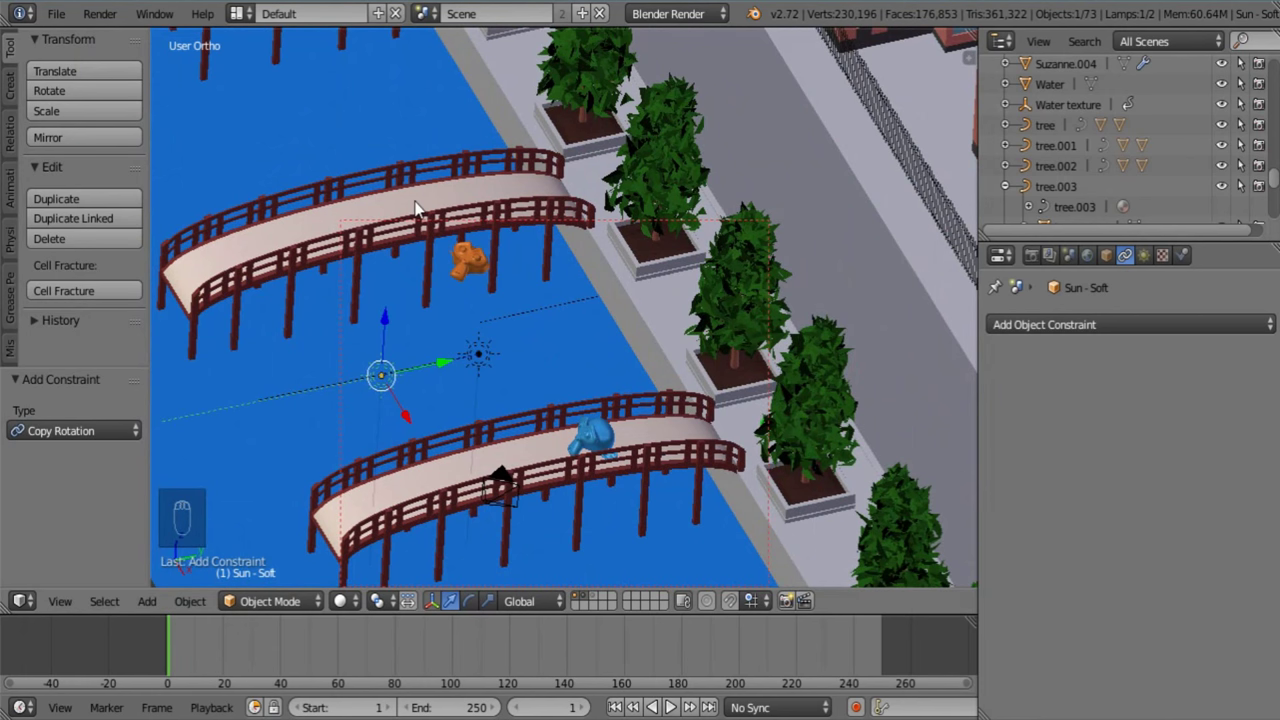
pyautogui.press('F12')
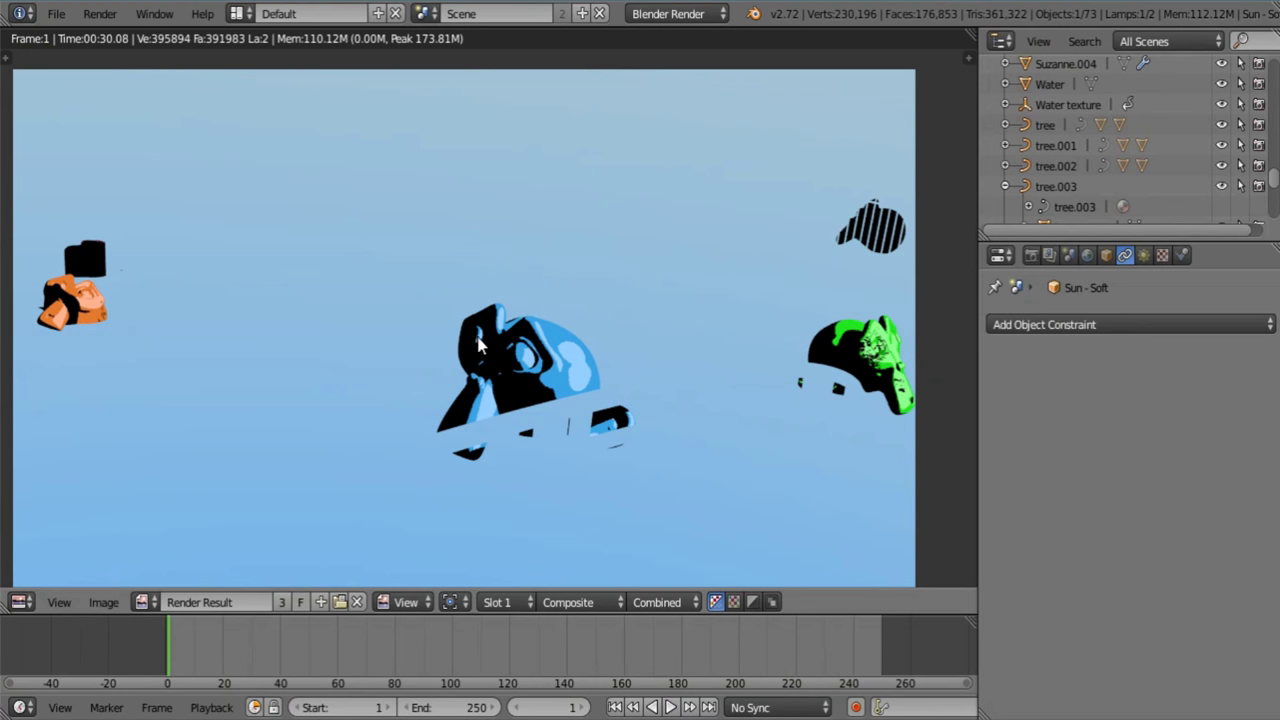
pyautogui.moveTo(494, 346)
pyautogui.mouseDown(button='middle')
pyautogui.moveTo(523, 395)
pyautogui.moveTo(514, 335)
pyautogui.mouseUp(button='middle')
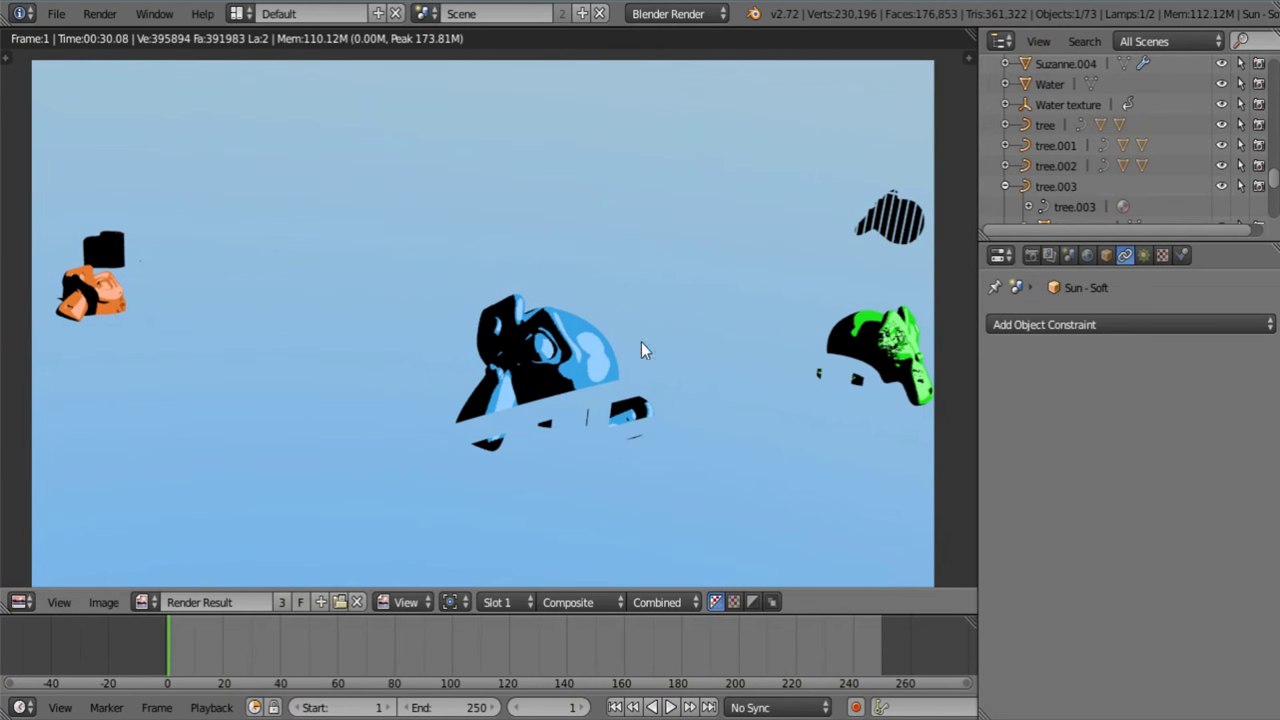
# Exclude Sky from the Freestyle render layer, restrict rendering to that single layer, and render the frame again
pyautogui.click(1049, 256)
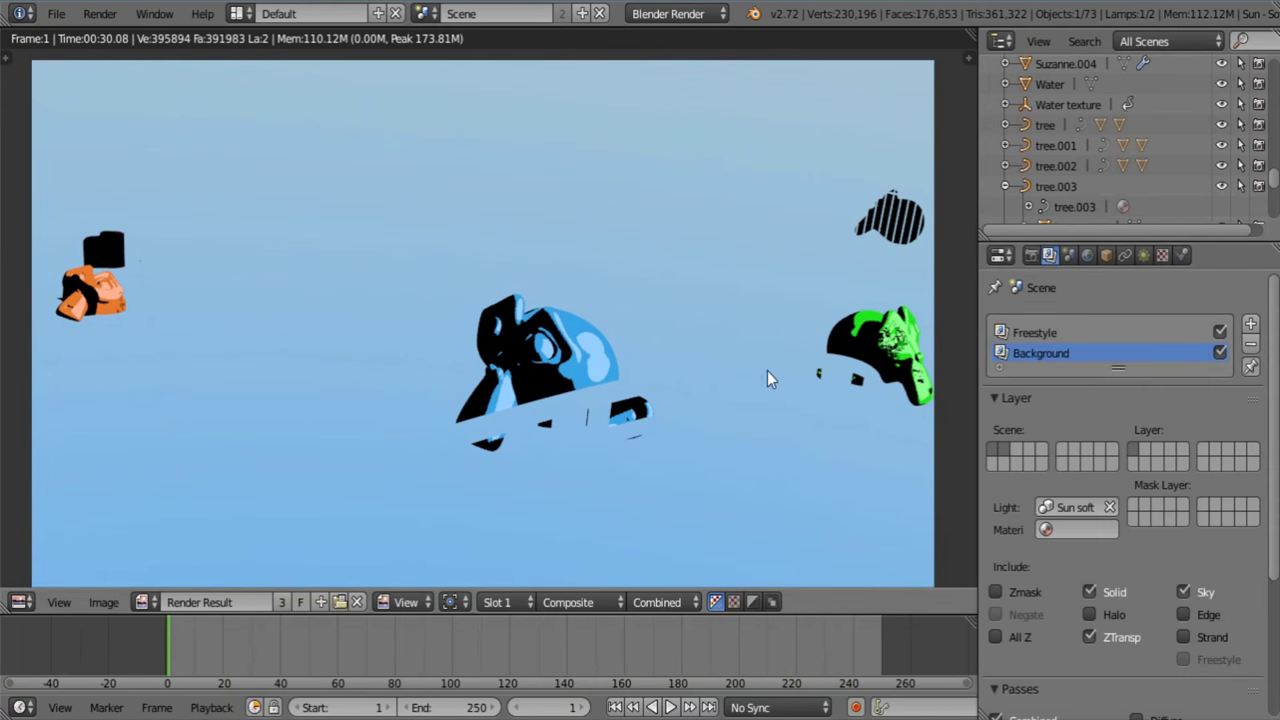
pyautogui.click(1030, 336)
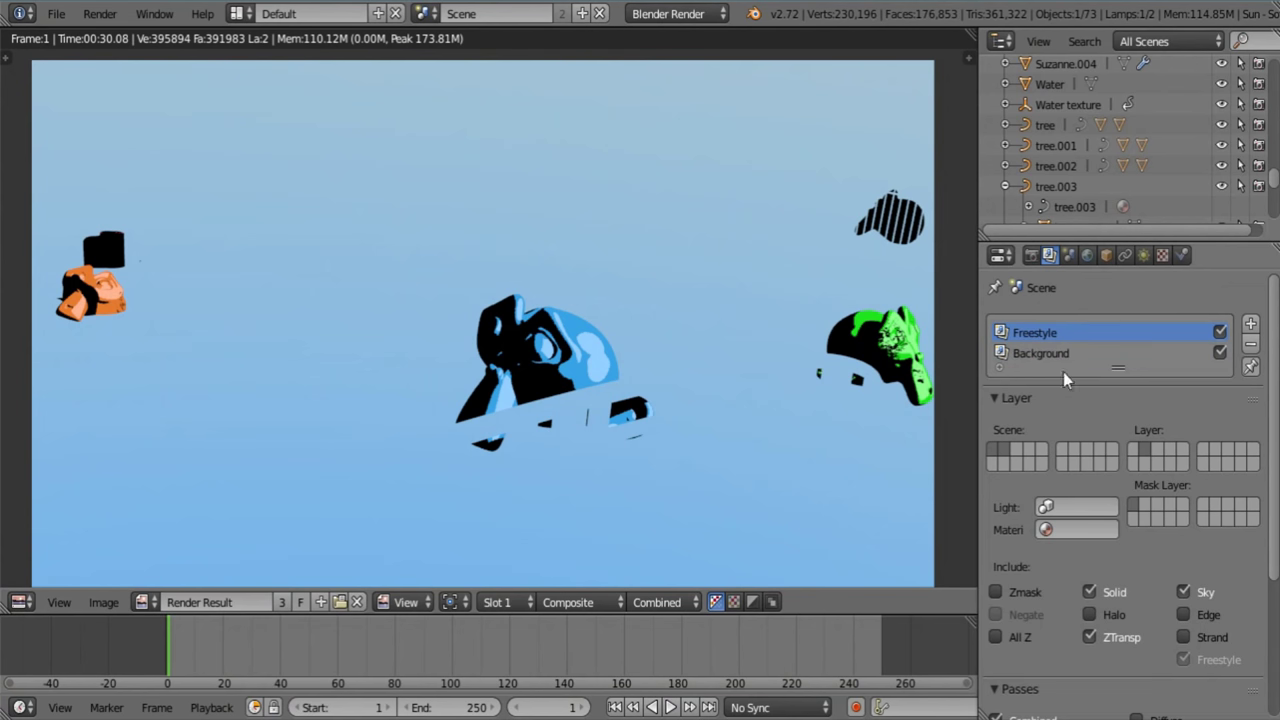
pyautogui.click(1186, 591)
pyautogui.click(1254, 366)
pyautogui.press('F12')
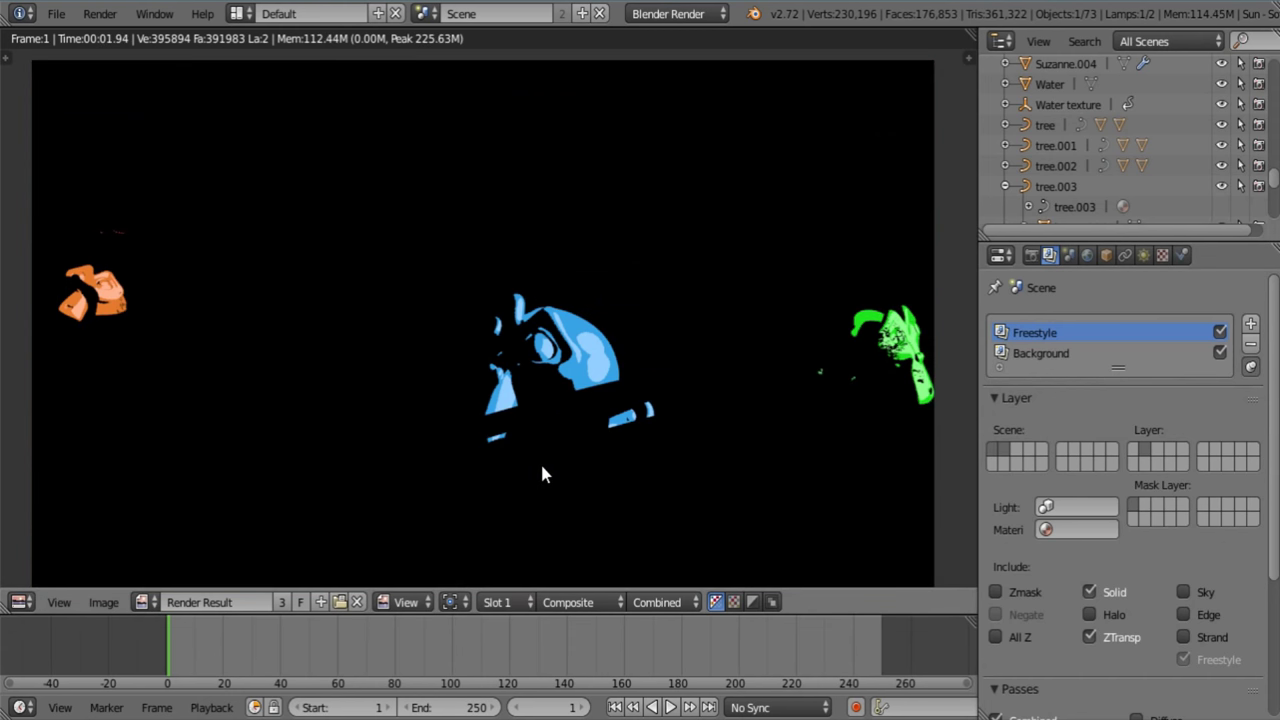
# Return from the render result to the 3D View and show only scene layer 2
pyautogui.click(66, 14)
pyautogui.click(108, 168)
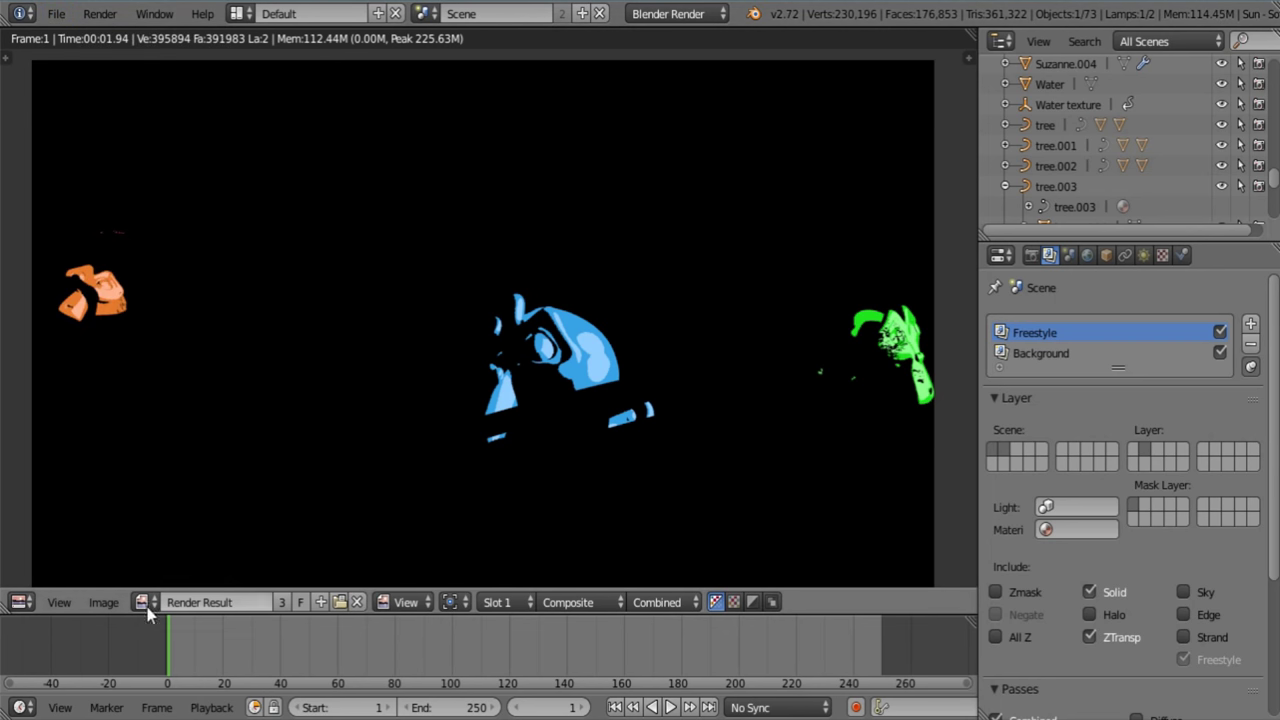
pyautogui.click(18, 602)
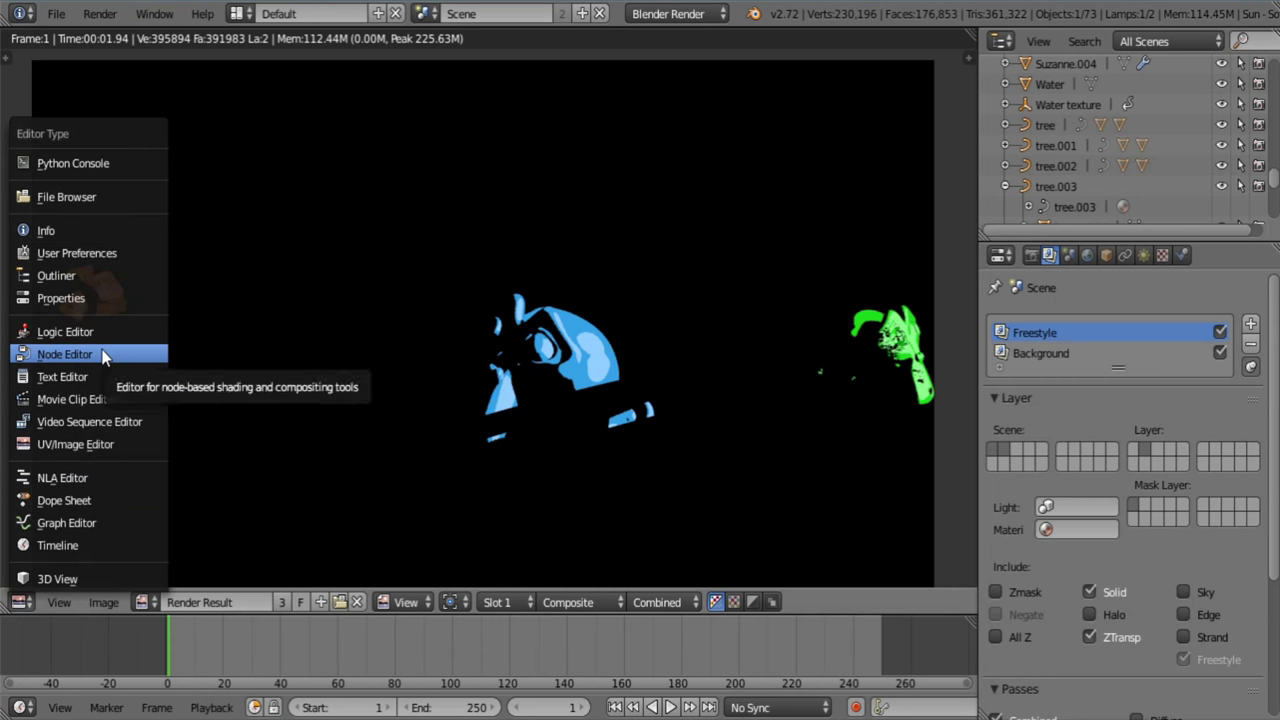
pyautogui.click(83, 578)
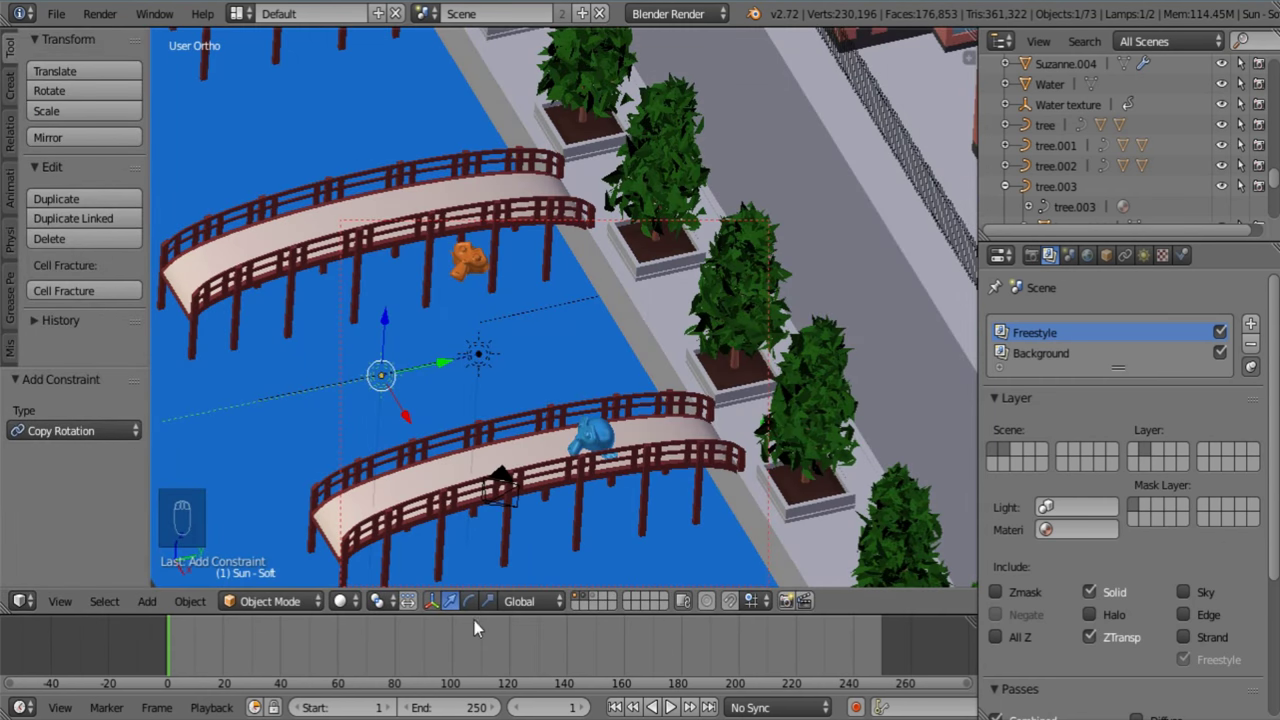
pyautogui.click(583, 596)
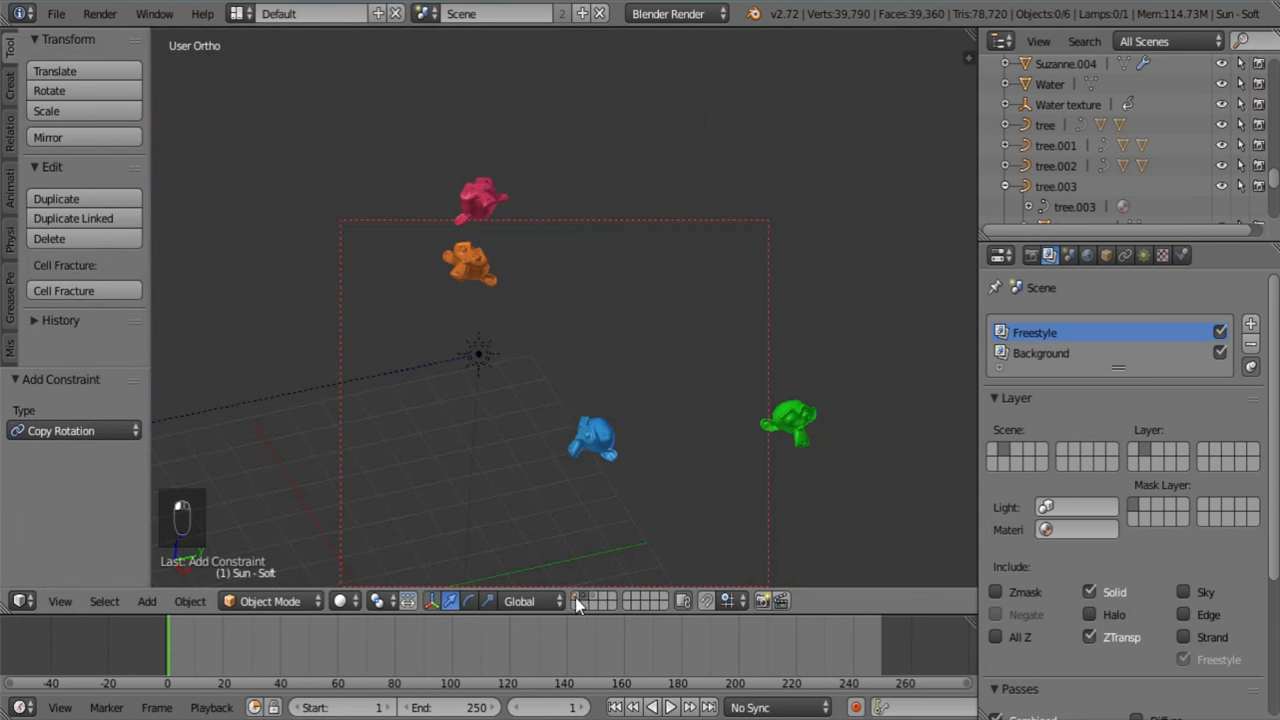
# Add a Hemi lamp at the 3D cursor, away from the monkey heads on scene layer 2
pyautogui.scroll(-4, 640, 443)
pyautogui.keyDown('shift'); pyautogui.moveTo(790, 437); pyautogui.dragTo(676, 416, button='middle'); pyautogui.keyUp('shift')
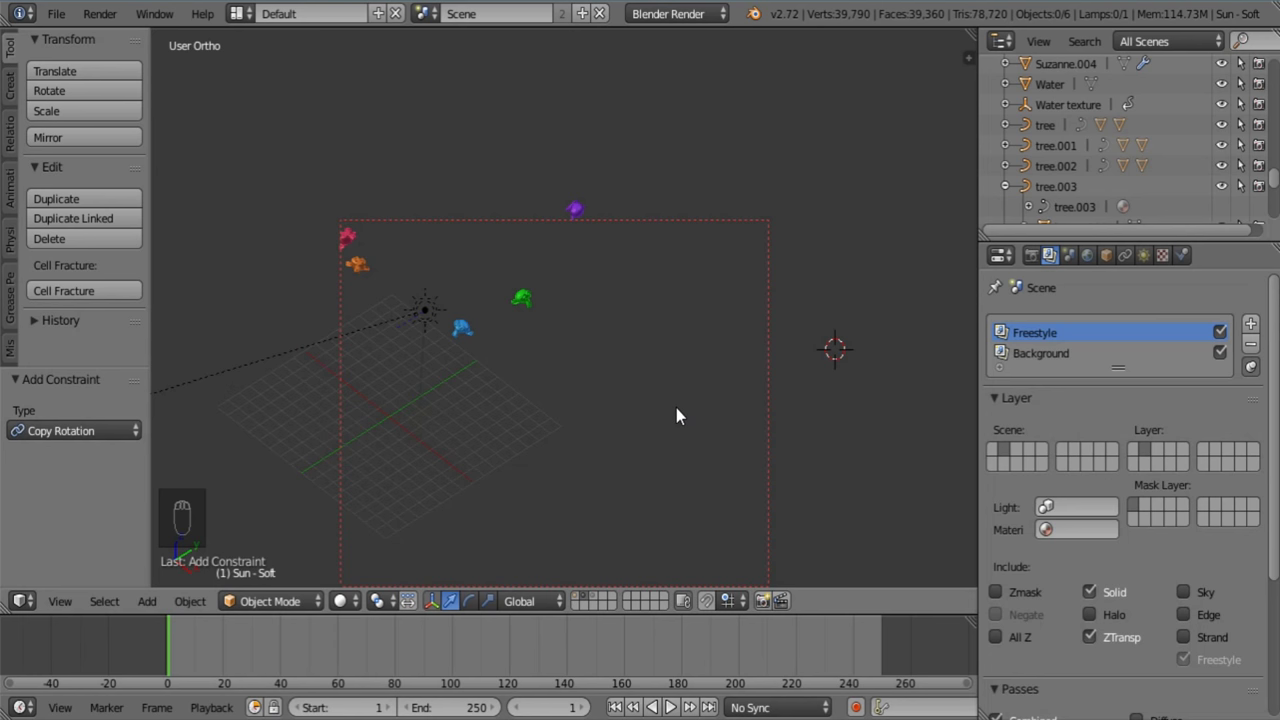
pyautogui.hotkey('shift', 'a')
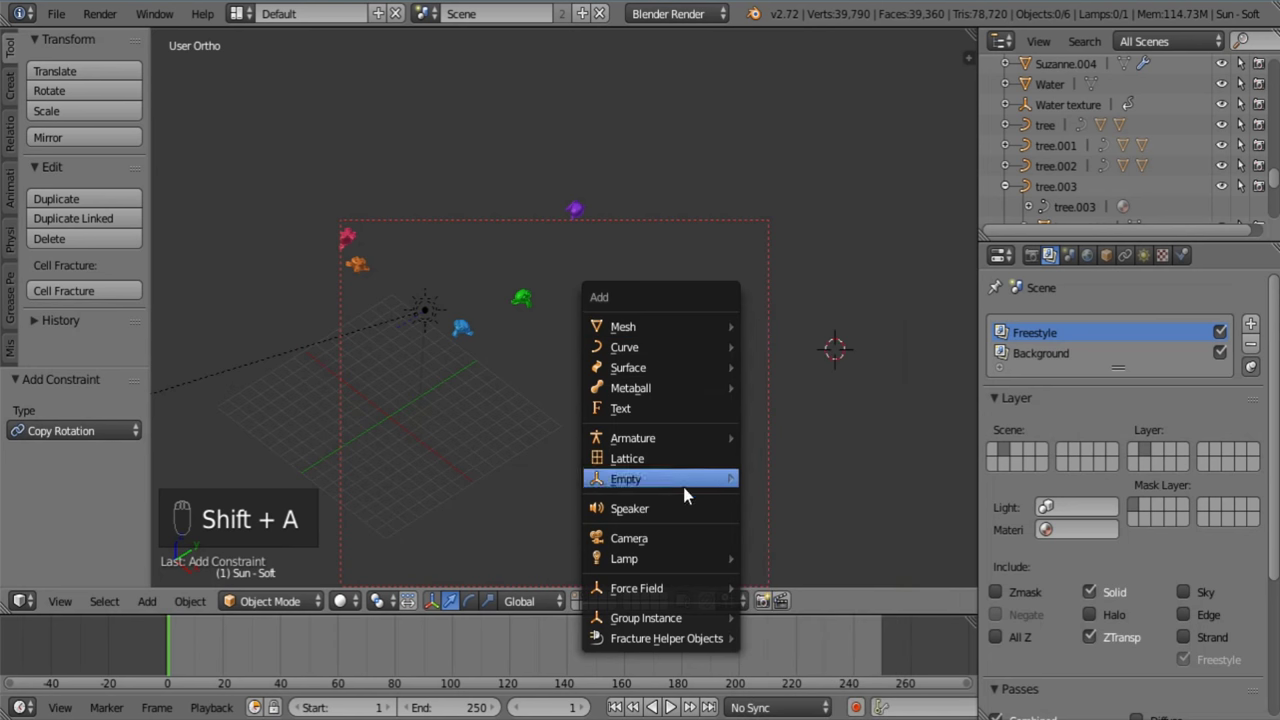
pyautogui.moveTo(692, 558)
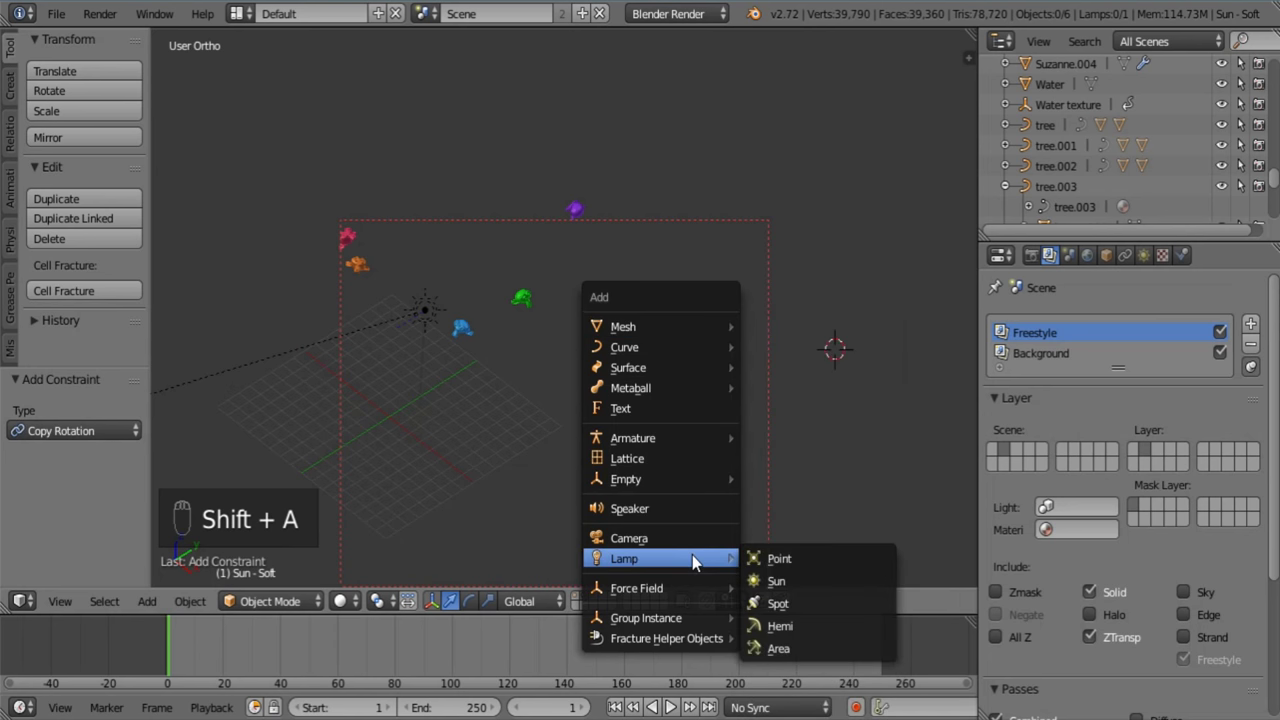
pyautogui.click(807, 630)
pyautogui.keyDown('shift'); pyautogui.moveTo(854, 400); pyautogui.dragTo(671, 370, button='middle'); pyautogui.keyUp('shift')
pyautogui.scroll(5, 671, 370)
pyautogui.keyDown('shift'); pyautogui.moveTo(802, 455); pyautogui.dragTo(566, 456, button='middle'); pyautogui.keyUp('shift')
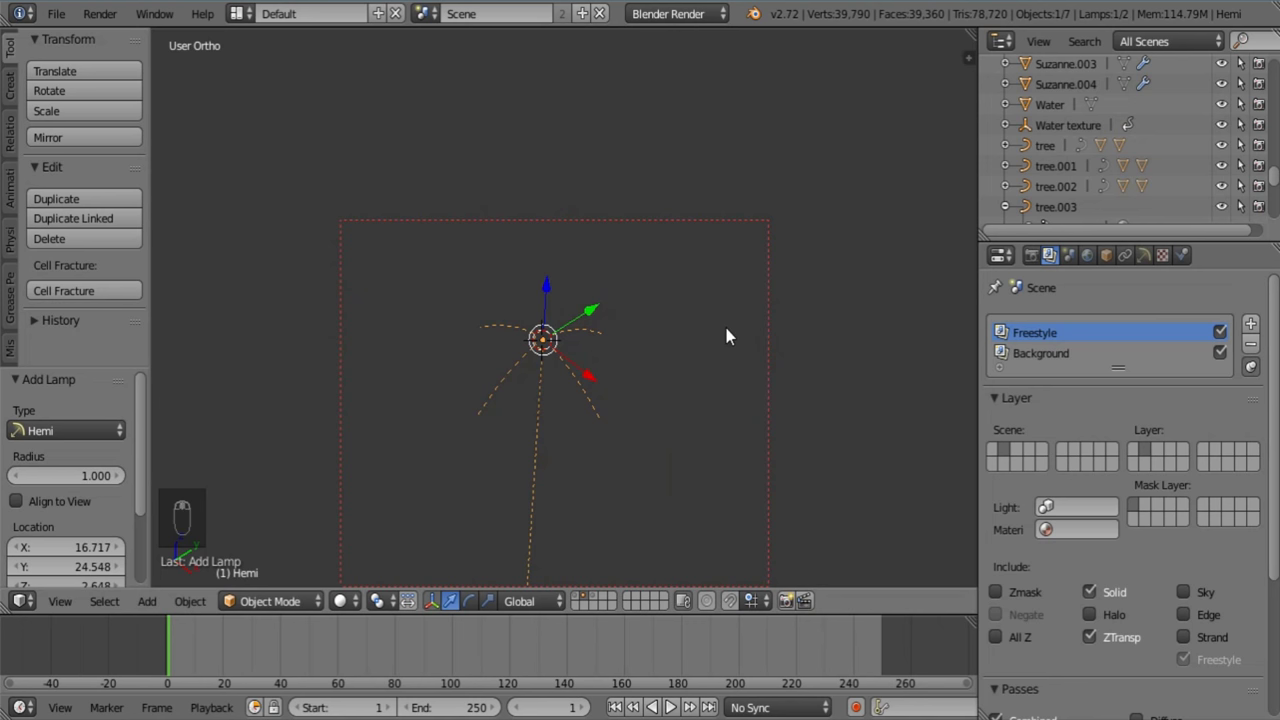
# Make a linked duplicate of the Hemi lamp, rotate it 180° about X and raise it about 2.9 units along Z
pyautogui.hotkey('alt', 'd')
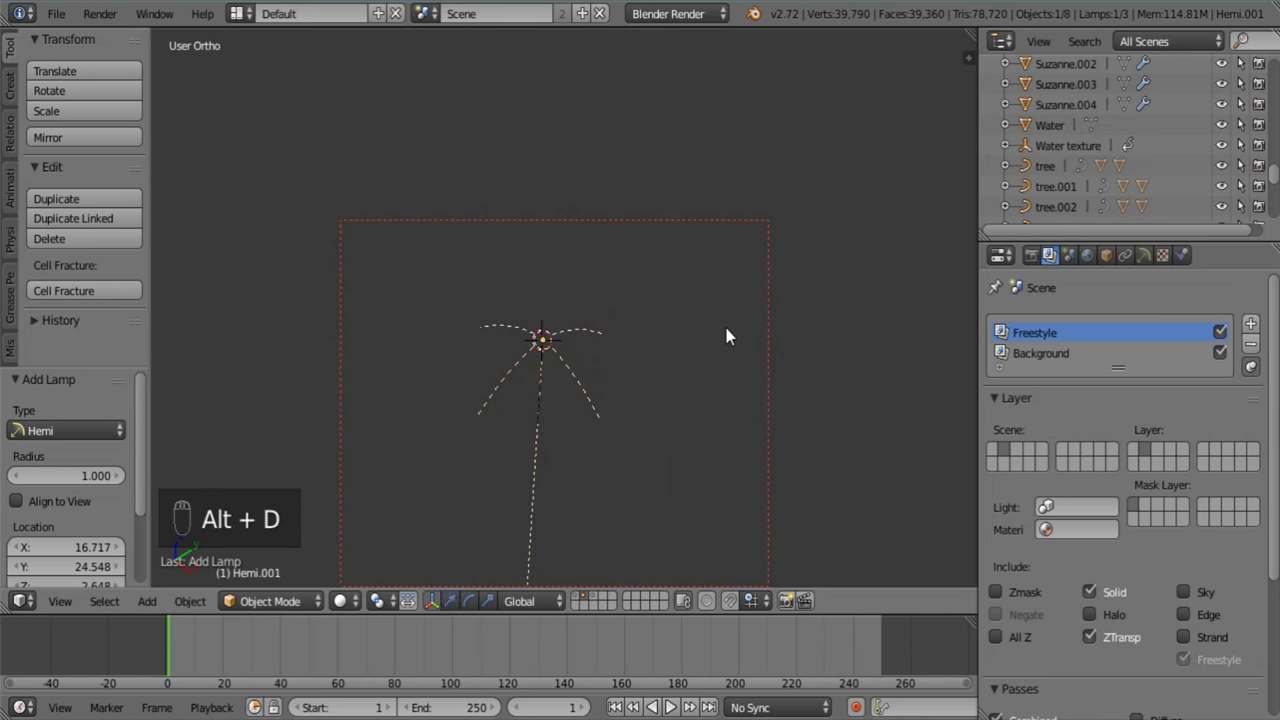
pyautogui.rightClick(727, 337)
pyautogui.write('rx180')
pyautogui.press('Return')
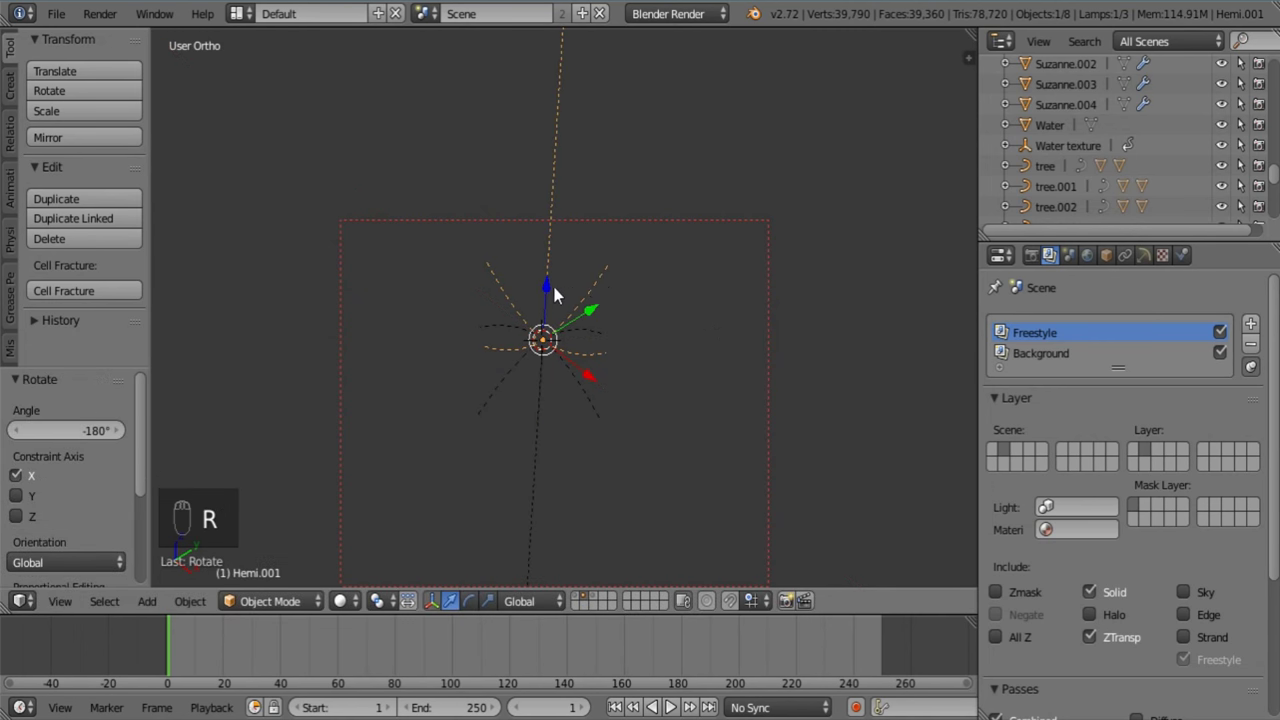
pyautogui.moveTo(555, 295); pyautogui.dragTo(540, 245)
# Make linked duplicates of both opposing Hemi lamps and rotate the copies 90° about X
pyautogui.keyDown('shift'); pyautogui.rightClick(547, 410); pyautogui.keyUp('shift')
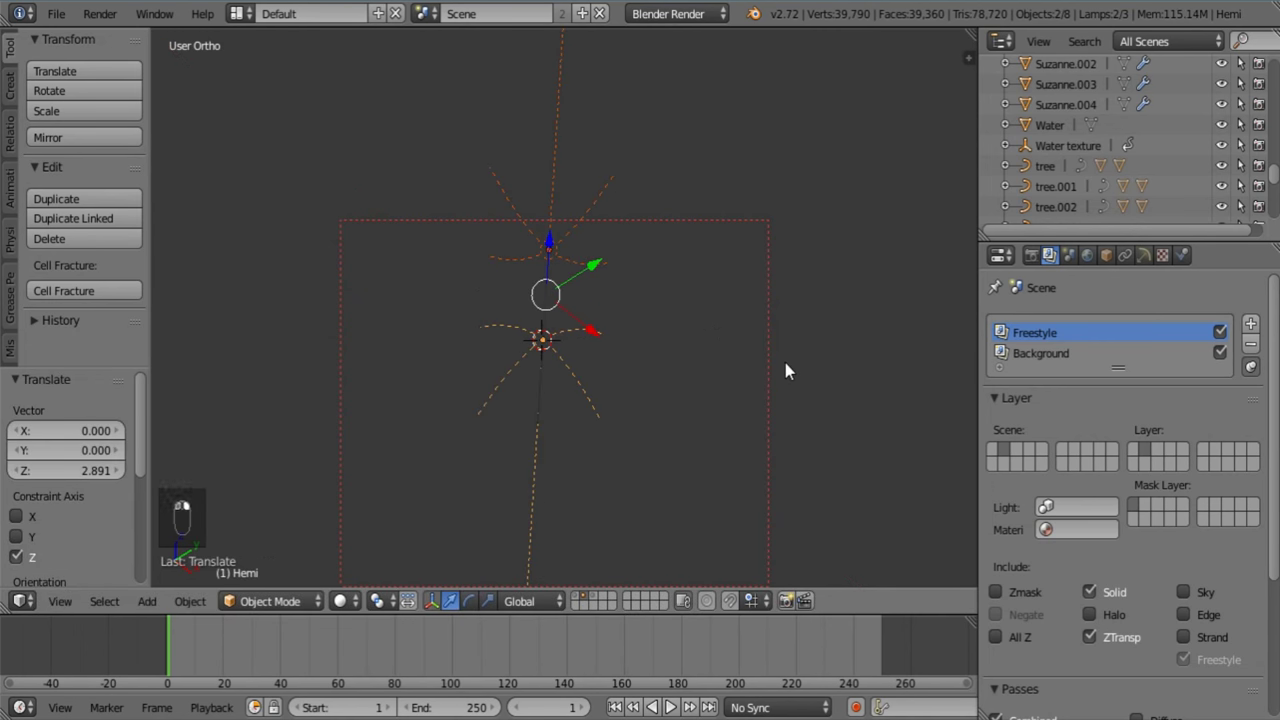
pyautogui.hotkey('alt', 'd')
pyautogui.press('r')
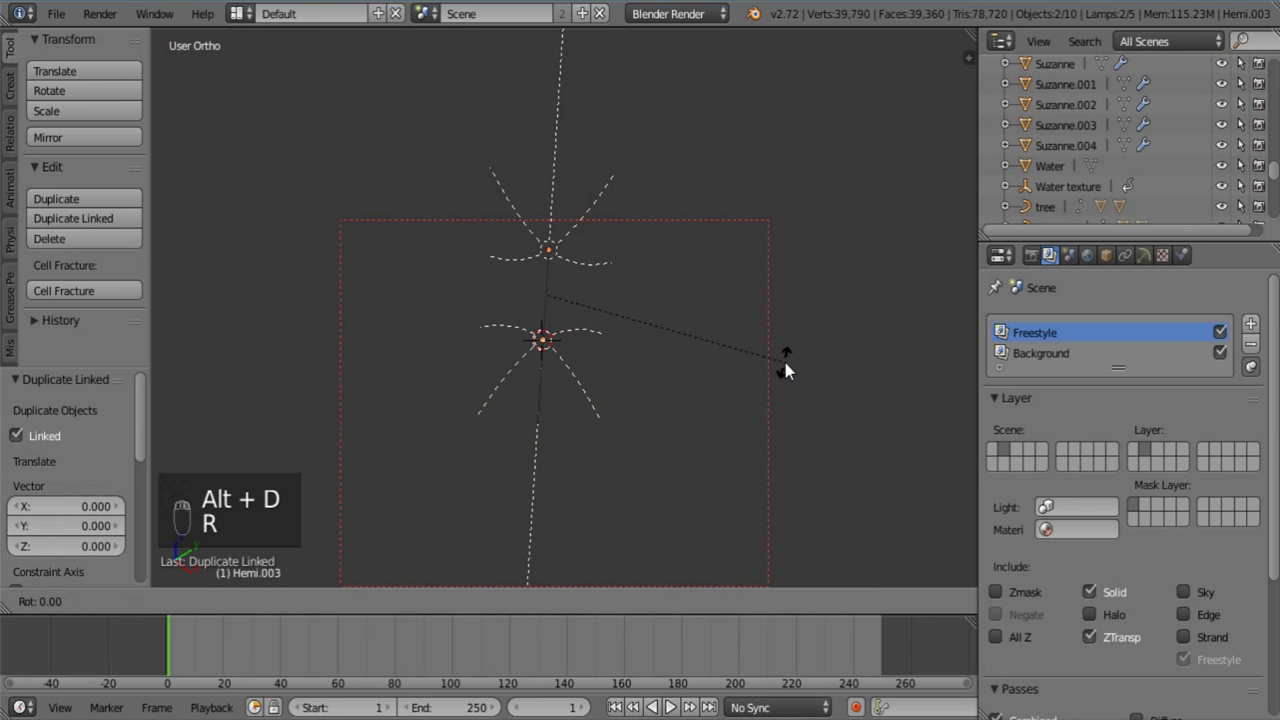
pyautogui.write('x90')
pyautogui.press('Return')
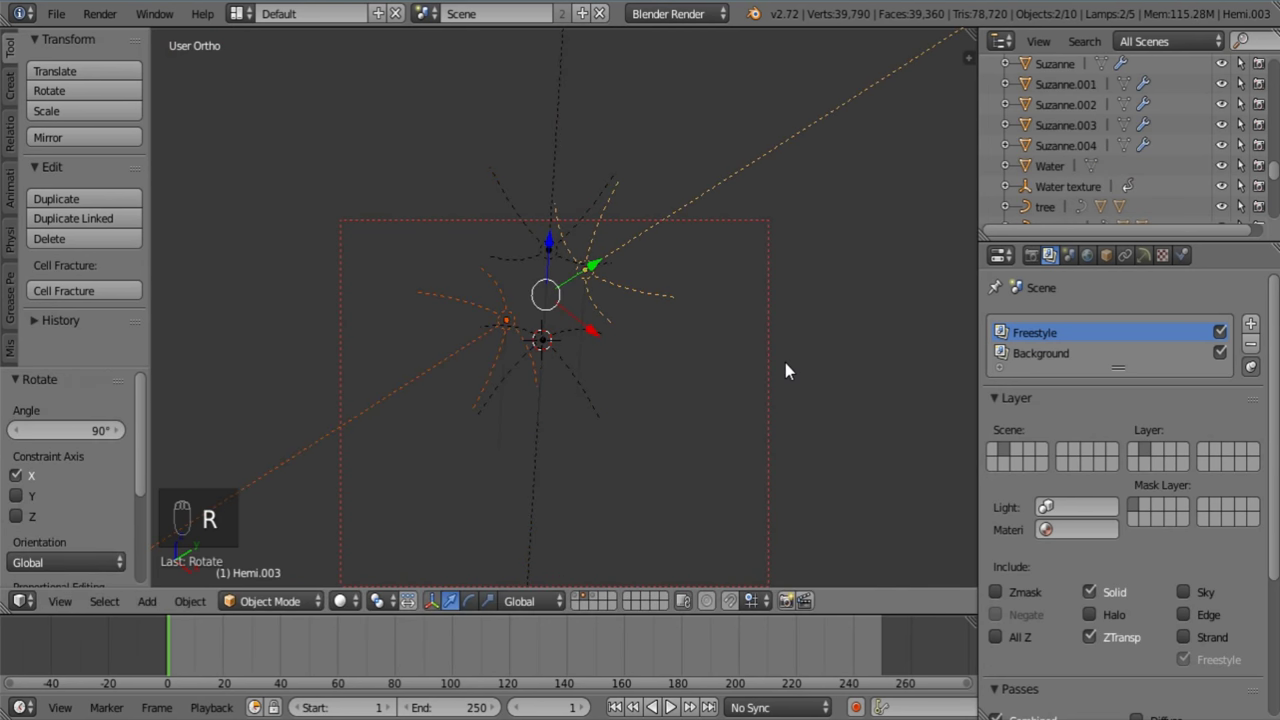
# Make linked duplicates of the horizontal Hemi pair and rotate them 90° about Z to cover the remaining two directions
pyautogui.hotkey('alt', 'd')
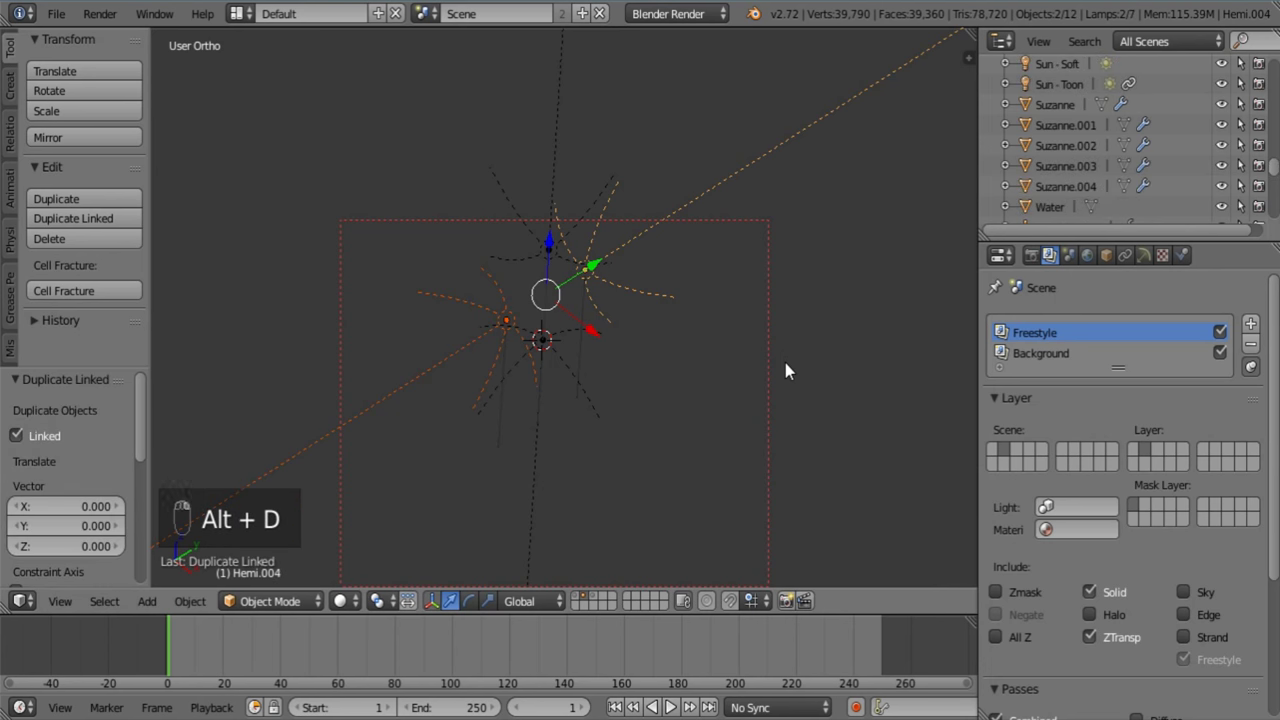
pyautogui.write('rz90')
pyautogui.press('Return')
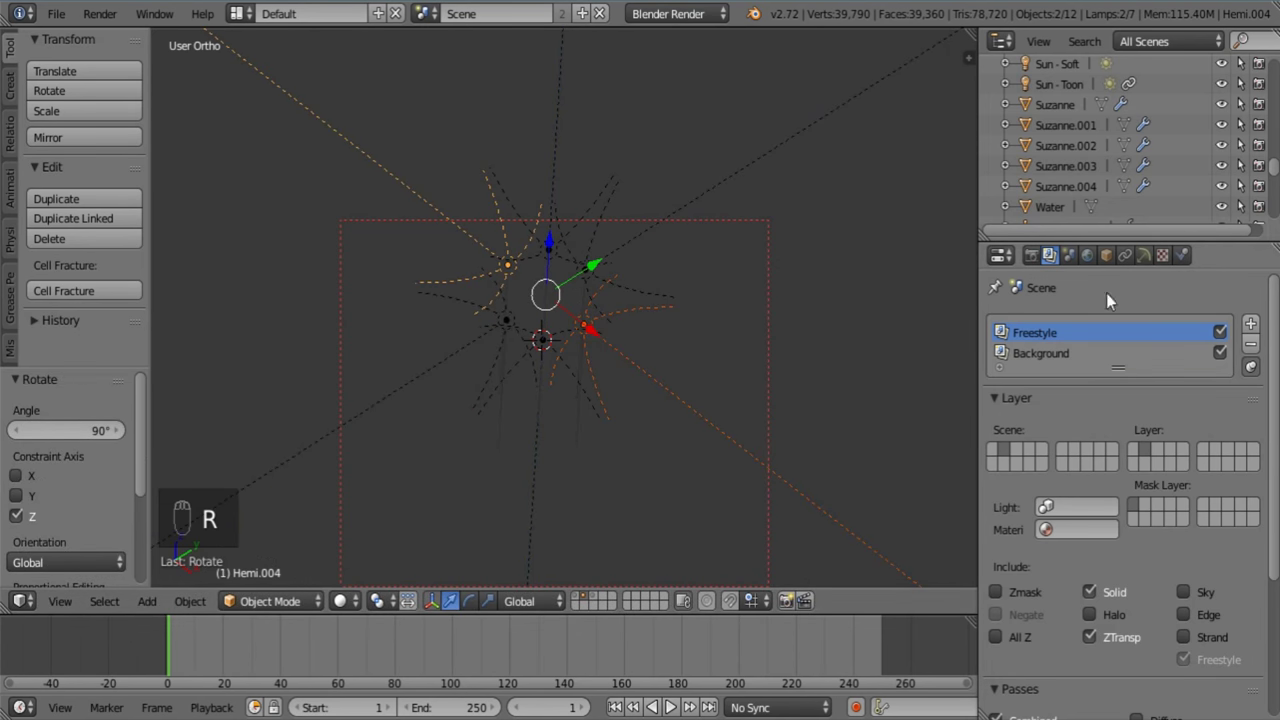
# Turn off Specular in the lamp settings shared by the Hemi lamps
pyautogui.click(1144, 255)
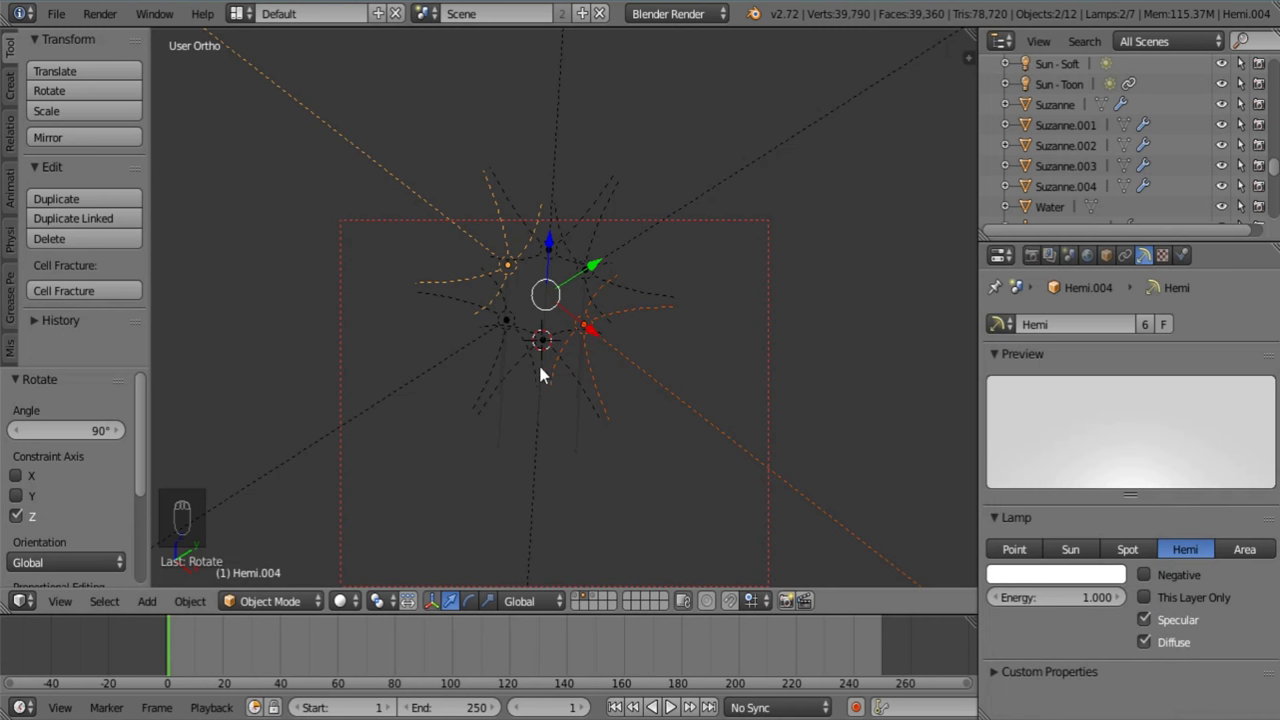
pyautogui.rightClick(496, 328)
pyautogui.rightClick(506, 264)
pyautogui.rightClick(592, 260)
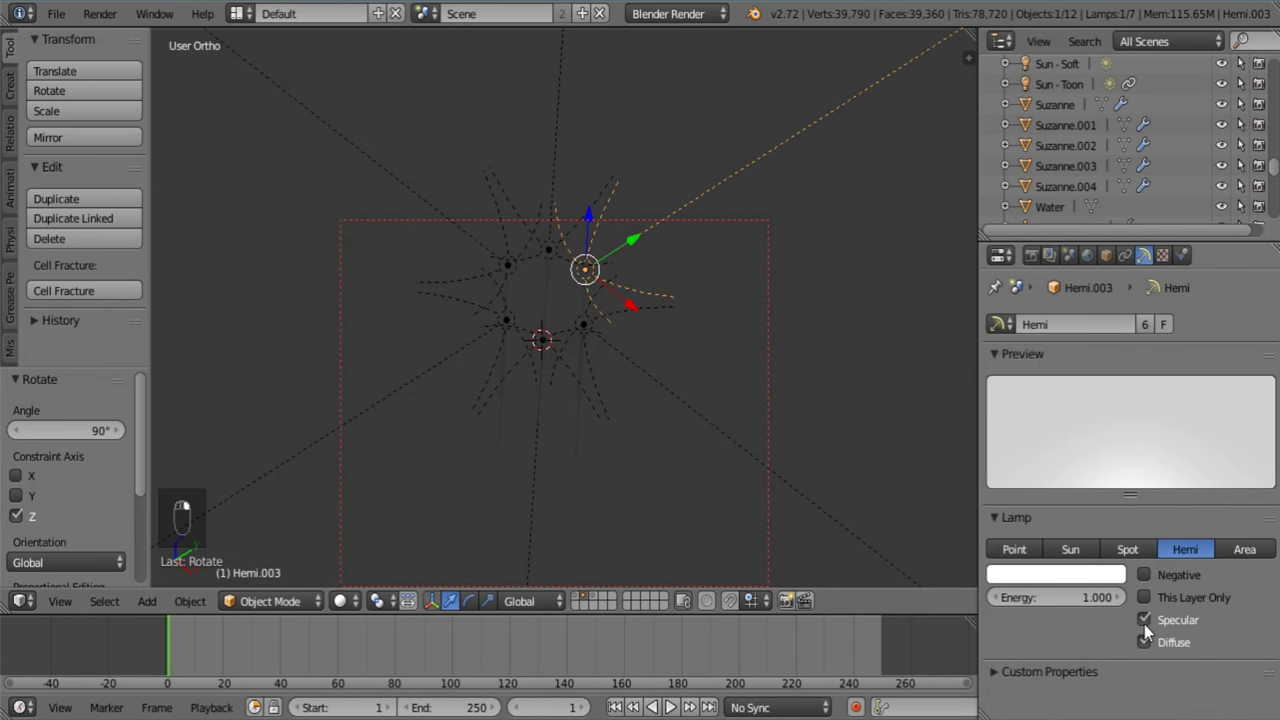
pyautogui.click(1144, 620)
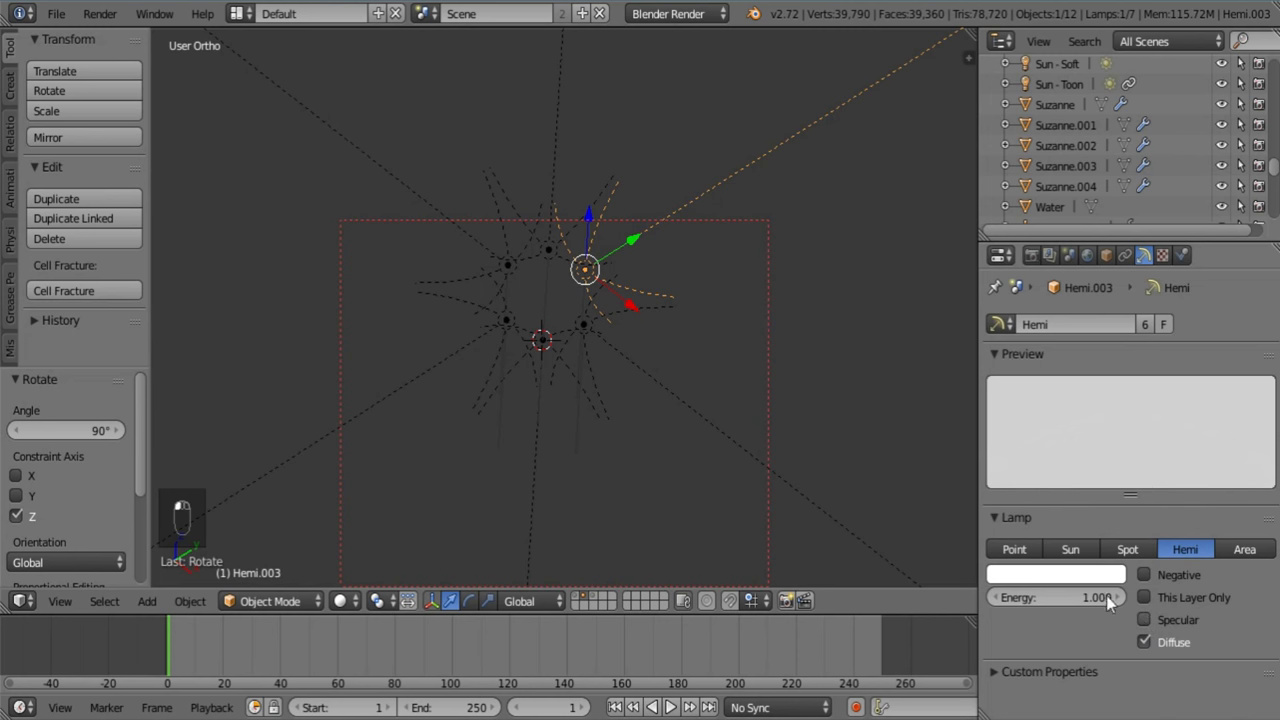
# Examine the lamp settings of the other Hemi copies to check that they share the same data
pyautogui.click(584, 355)
pyautogui.click(506, 318)
pyautogui.click(549, 249)
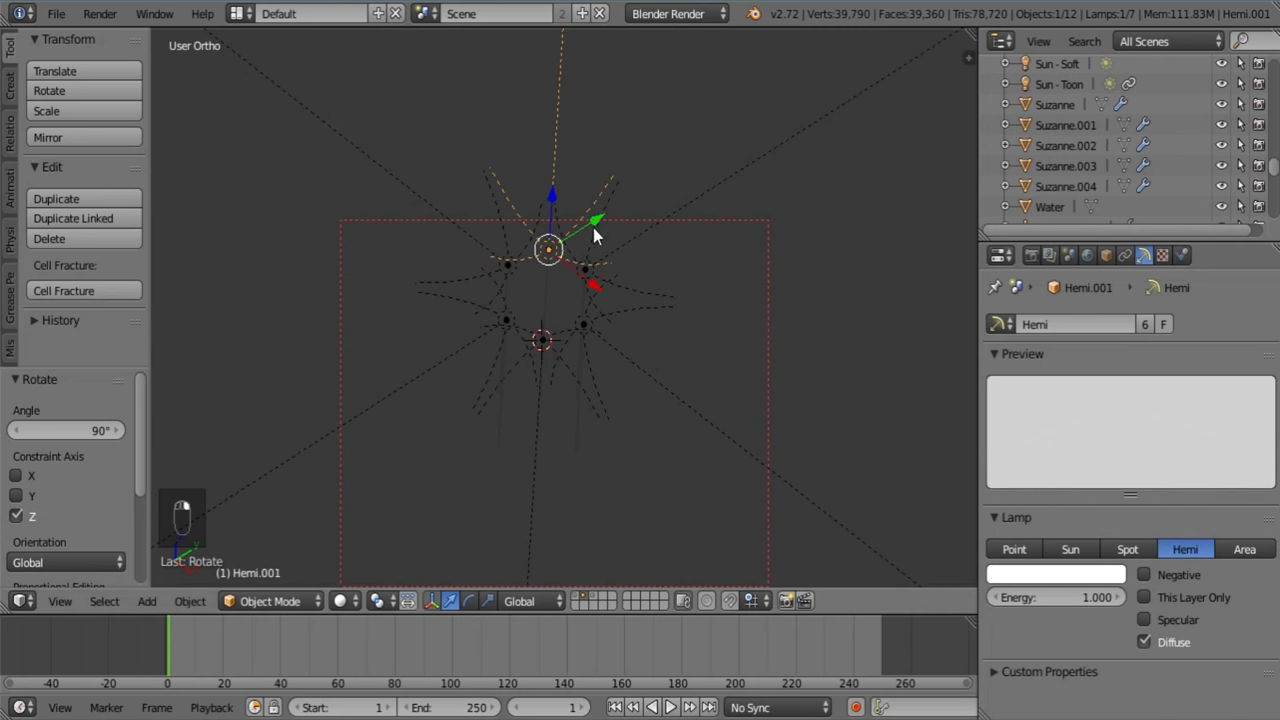
pyautogui.click(585, 365)
pyautogui.click(523, 217)
pyautogui.click(602, 218)
pyautogui.click(564, 357)
pyautogui.click(508, 320)
pyautogui.click(549, 249)
pyautogui.click(590, 265)
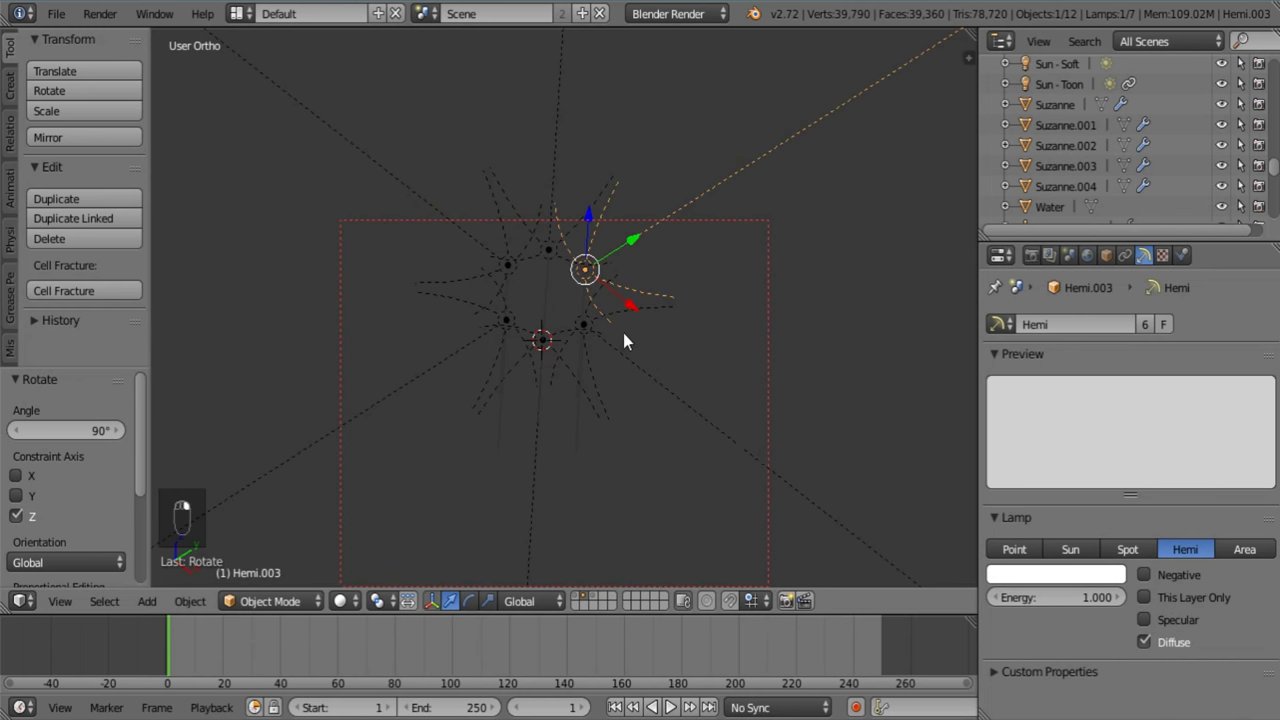
# Set the shared Hemi lamp energy to 0.1
pyautogui.doubleClick(1065, 598)
pyautogui.write('0.1')
pyautogui.press('Return')
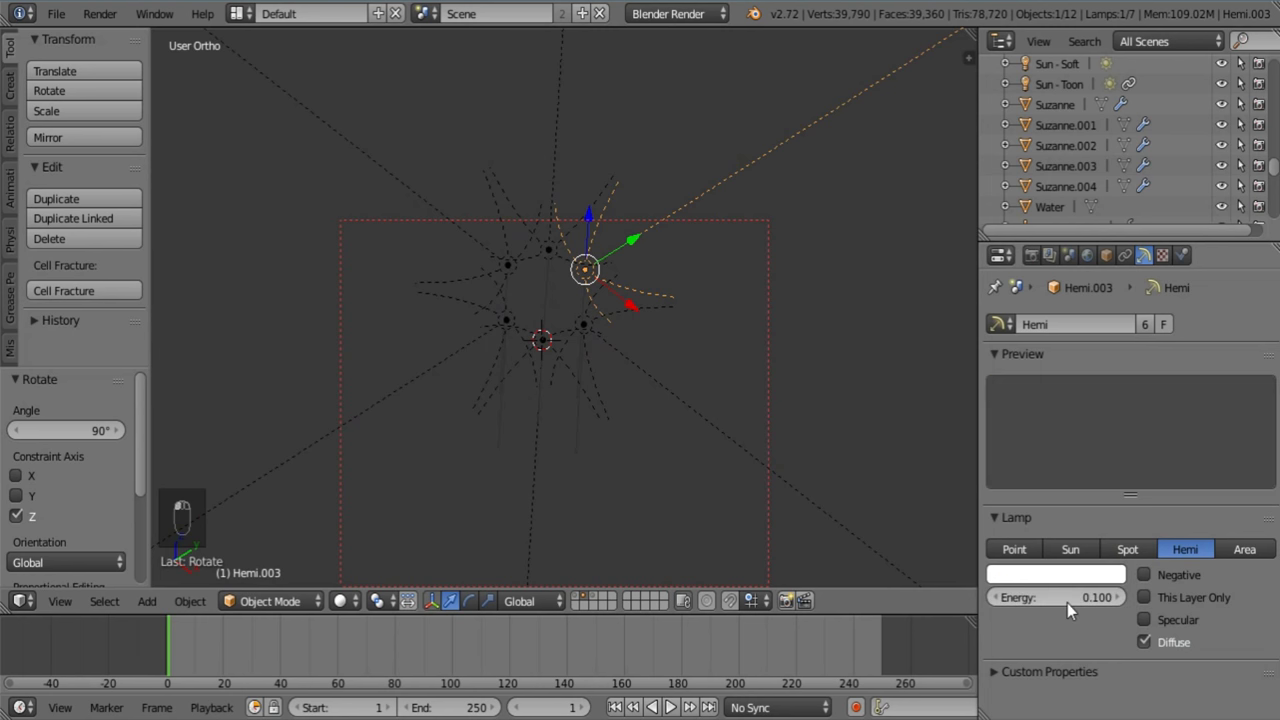
# Save the file and render the current frame with scene layer 1 shown together with layer 2
pyautogui.click(1087, 256)
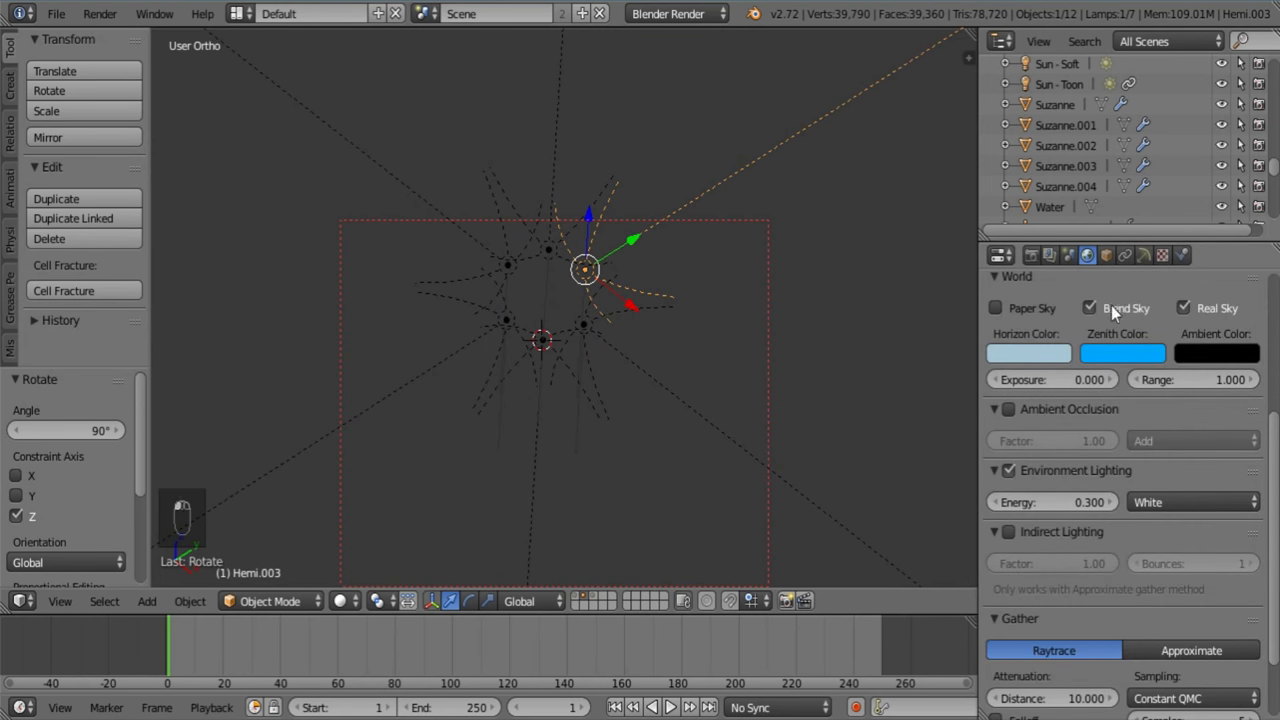
pyautogui.scroll(-4, 525, 430)
pyautogui.keyDown('shift'); pyautogui.moveTo(374, 374); pyautogui.dragTo(756, 454, button='middle'); pyautogui.keyUp('shift')
pyautogui.moveTo(643, 473); pyautogui.dragTo(668, 497, button='middle')
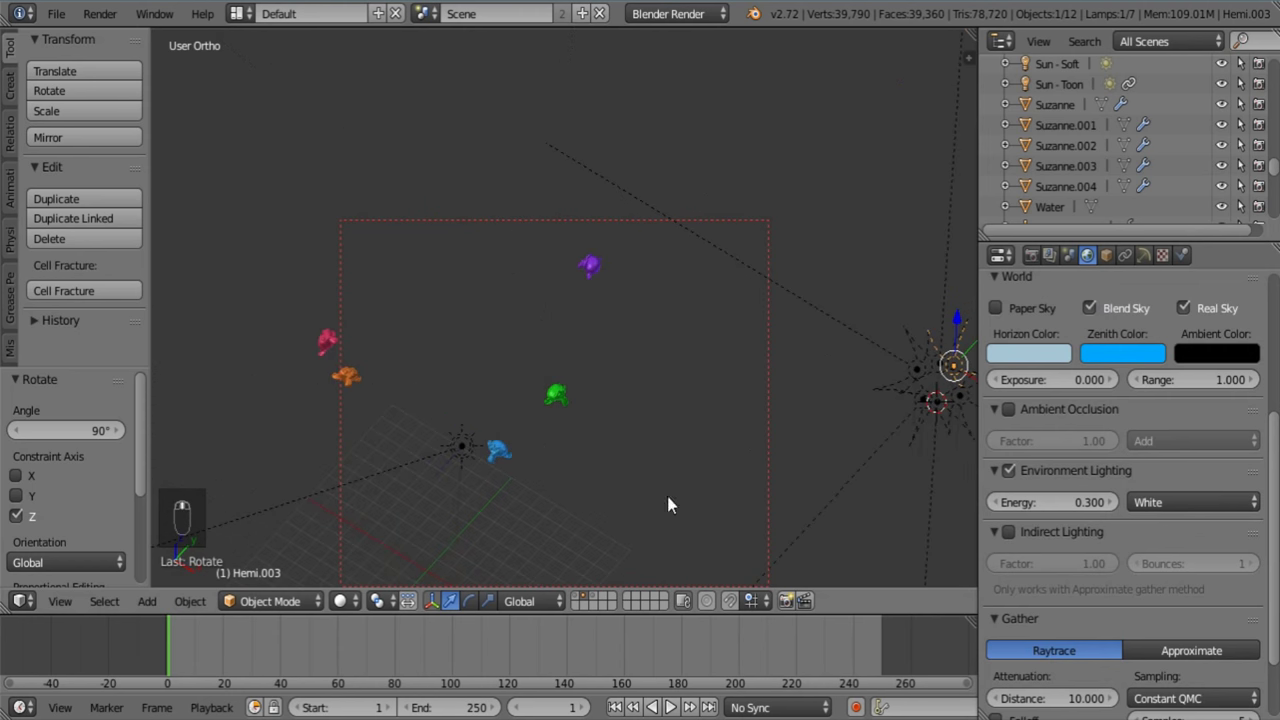
pyautogui.keyDown('shift'); pyautogui.click(575, 598); pyautogui.keyUp('shift')
pyautogui.click(54, 13)
pyautogui.click(111, 172)
pyautogui.press('F12')
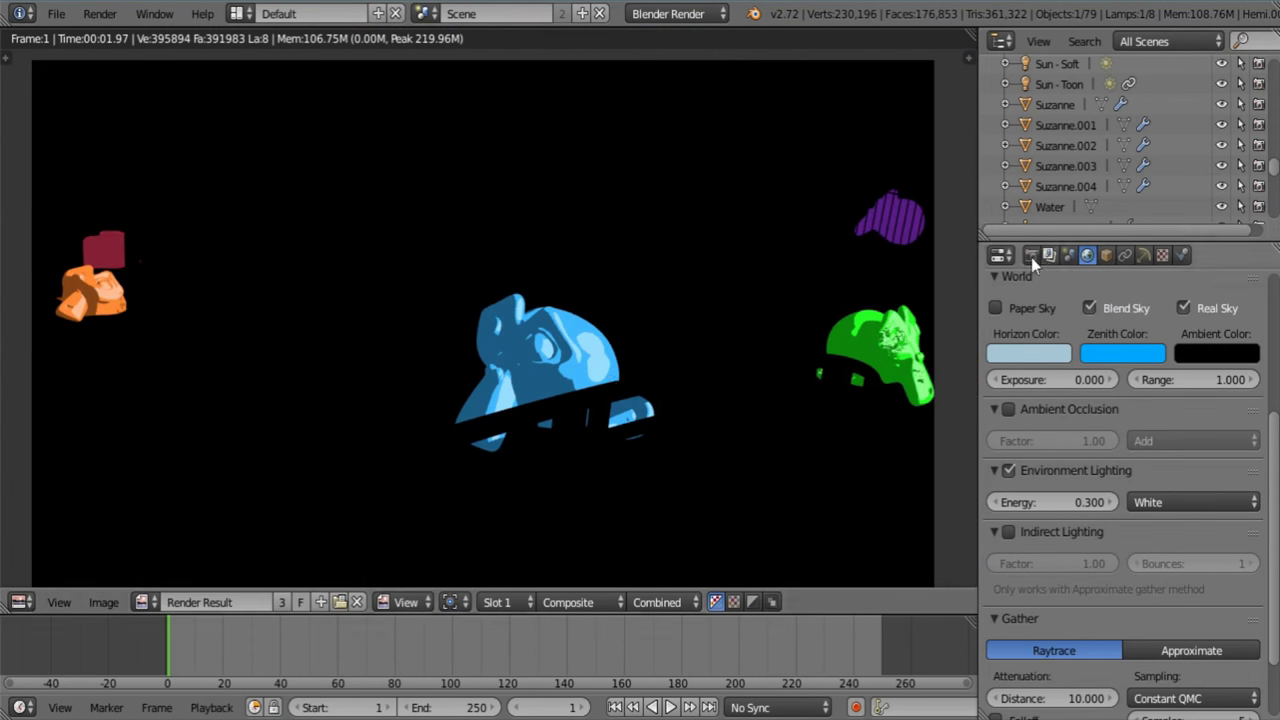
# Switch the render view to the compositing node editor
pyautogui.click(1049, 255)
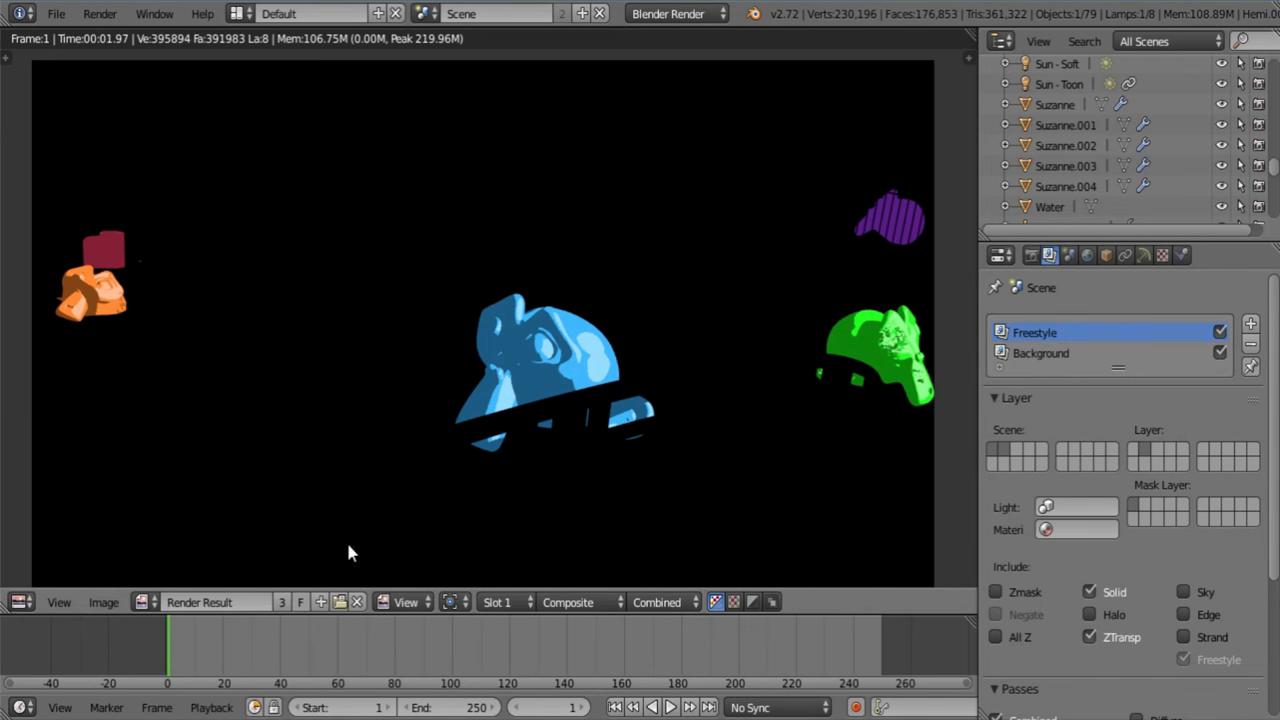
pyautogui.click(26, 603)
pyautogui.click(94, 352)
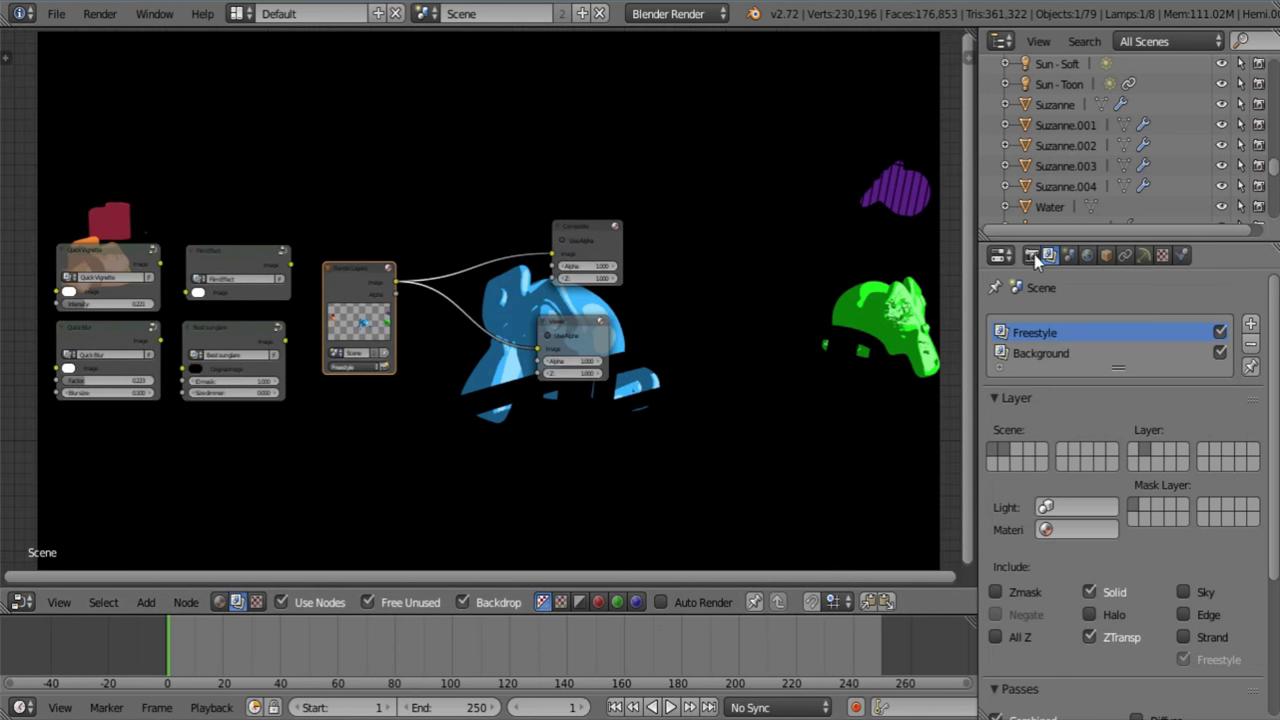
# Enable Freestyle in the render settings and expand its options
pyautogui.click(1032, 255)
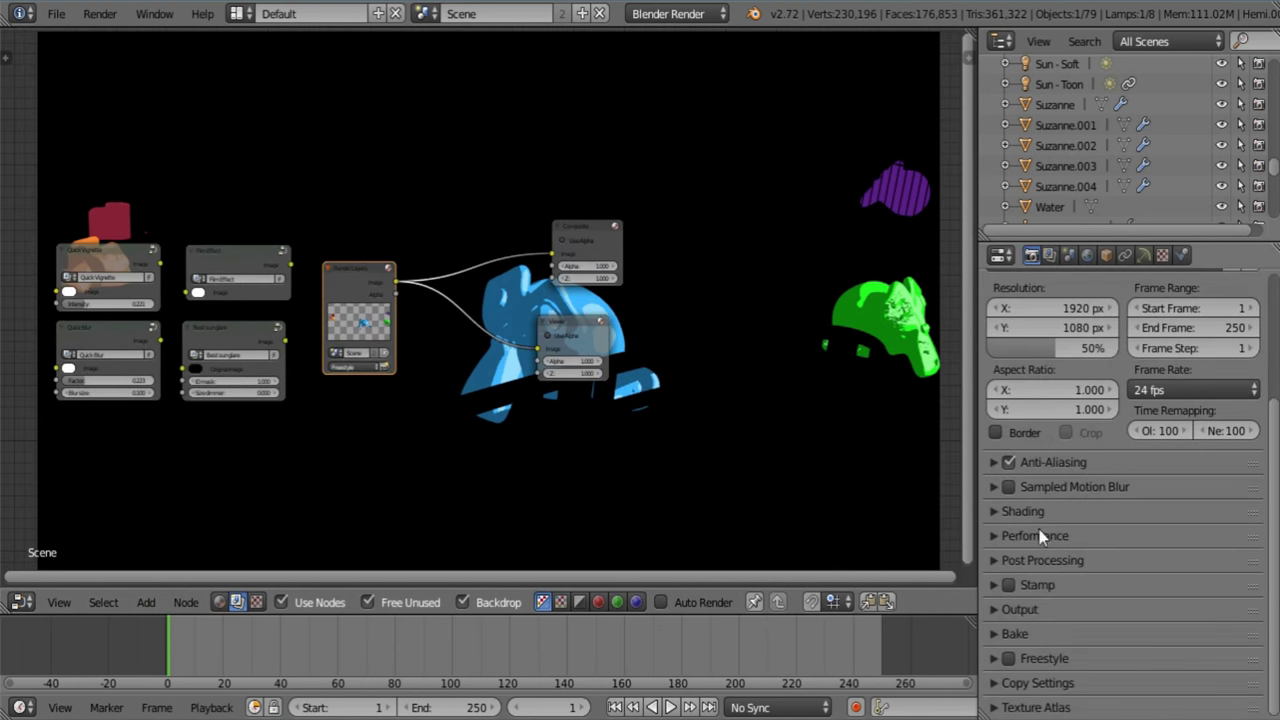
pyautogui.click(1009, 659)
pyautogui.click(993, 658)
pyautogui.scroll(-1, 1160, 535)
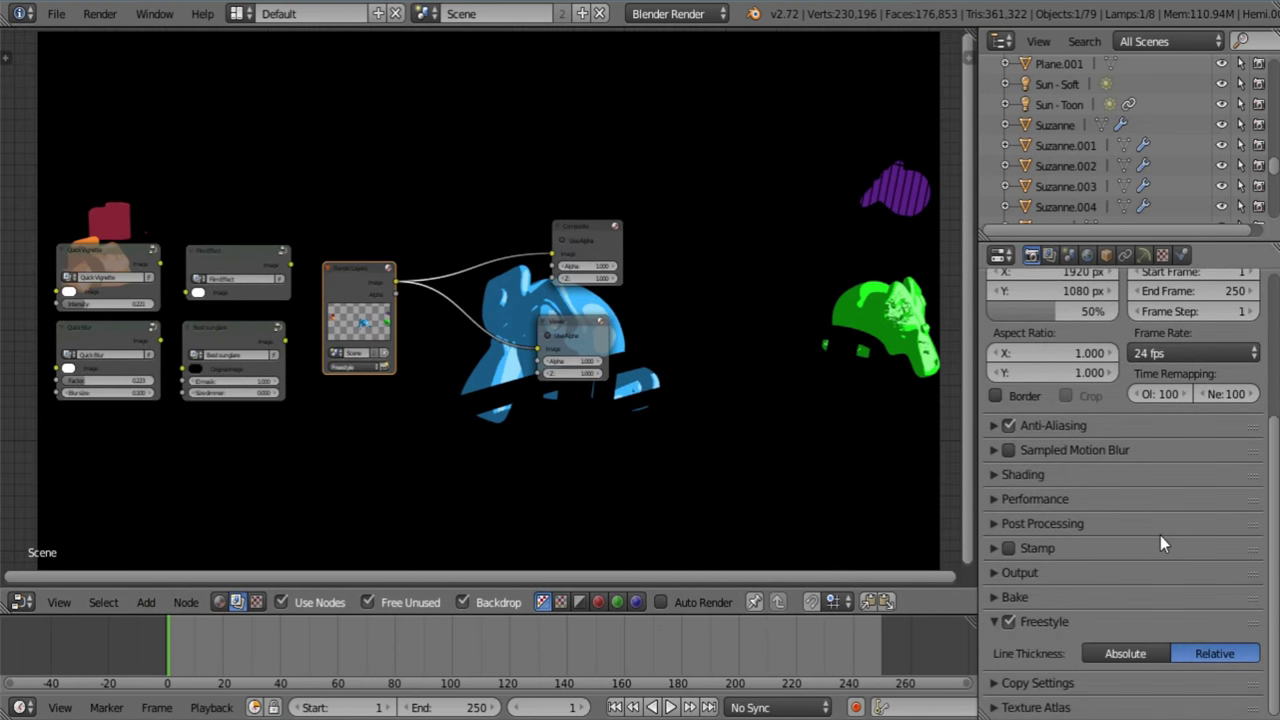
# Review the Freestyle line set's edge types and the line style's thickness, alpha, color and stroke options
pyautogui.click(1049, 255)
pyautogui.scroll(-10, 1160, 460)
pyautogui.scroll(-15, 1203, 494)
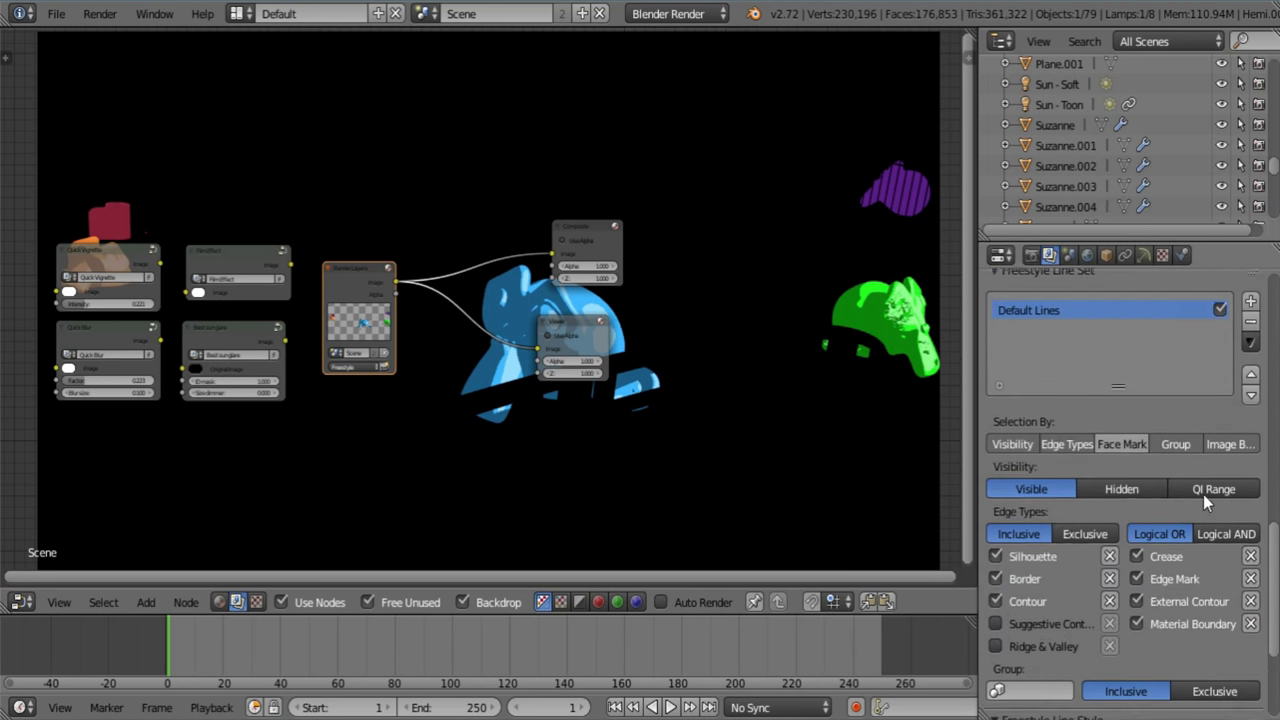
pyautogui.scroll(1, 1195, 358)
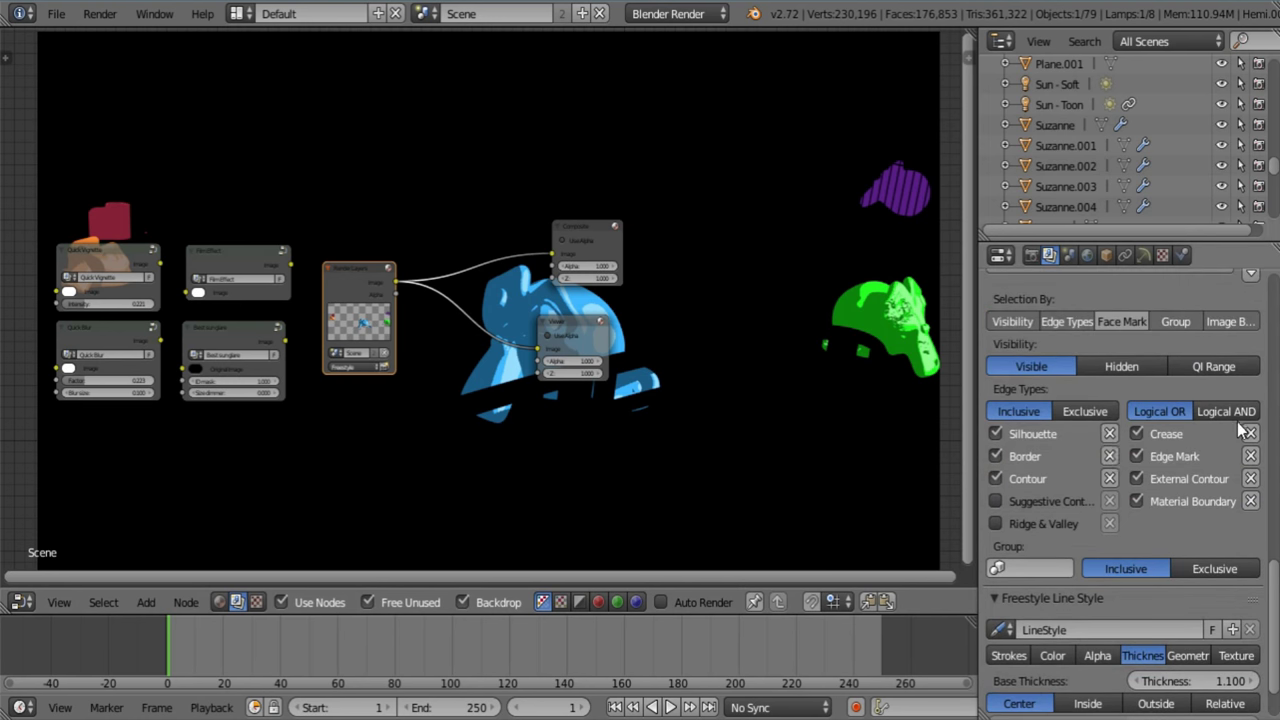
pyautogui.scroll(-1, 1142, 490)
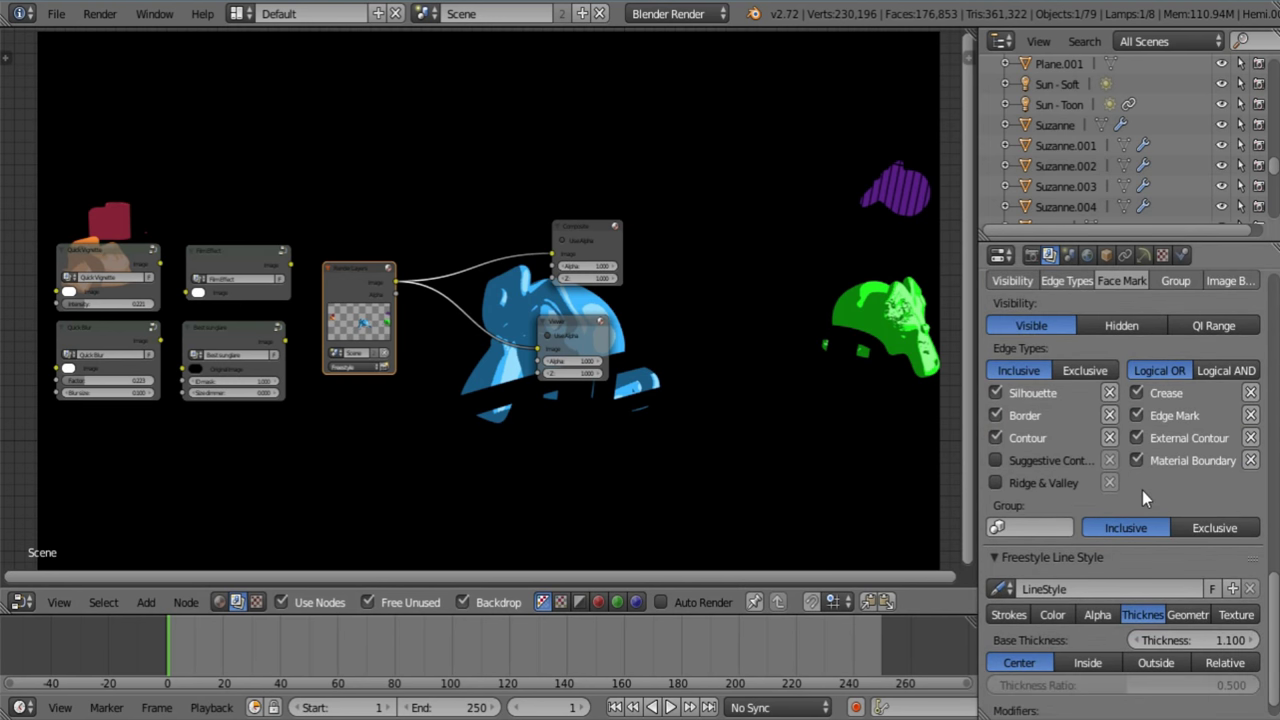
pyautogui.scroll(-1, 1142, 490)
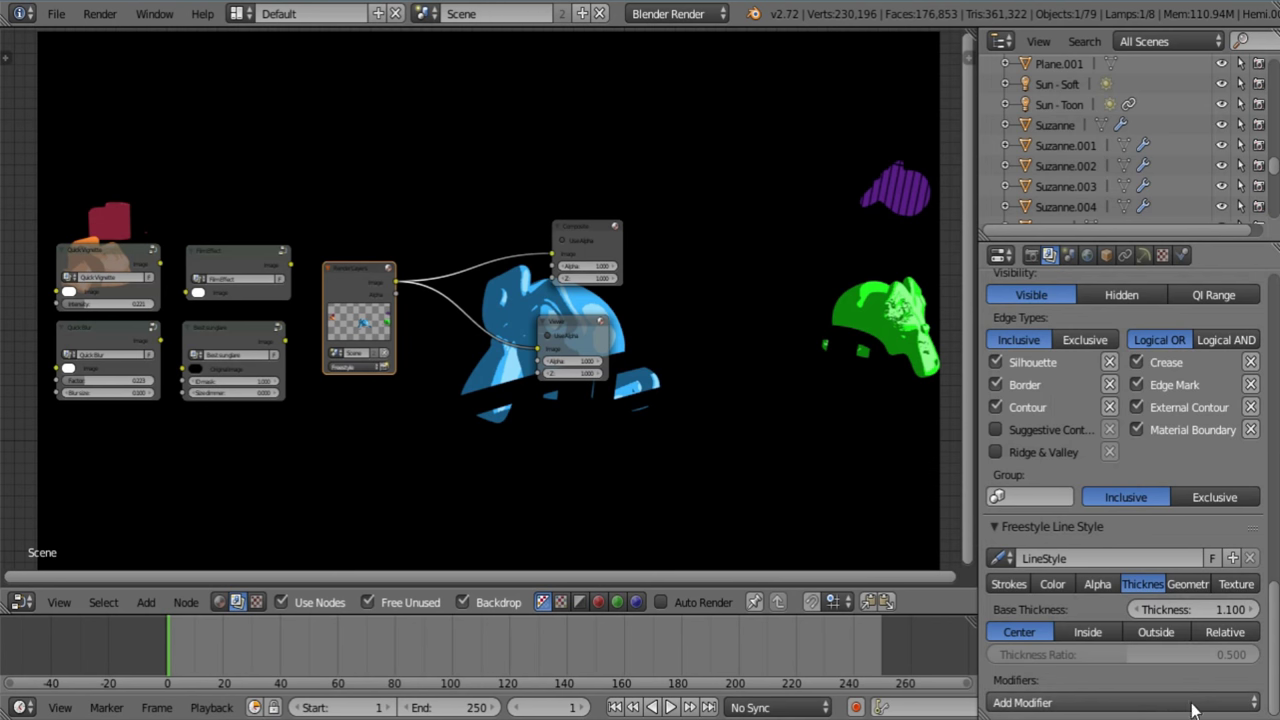
pyautogui.click(1096, 584)
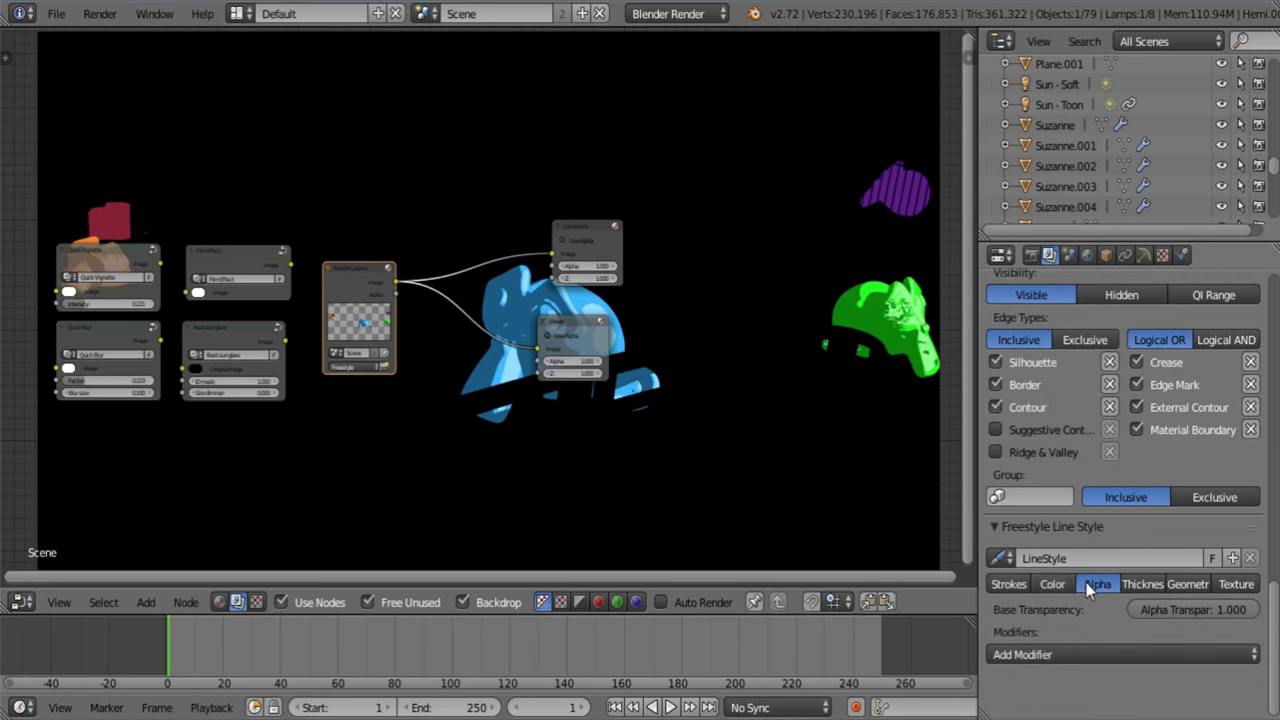
pyautogui.click(1050, 584)
pyautogui.click(1023, 583)
pyautogui.scroll(-6, 1145, 565)
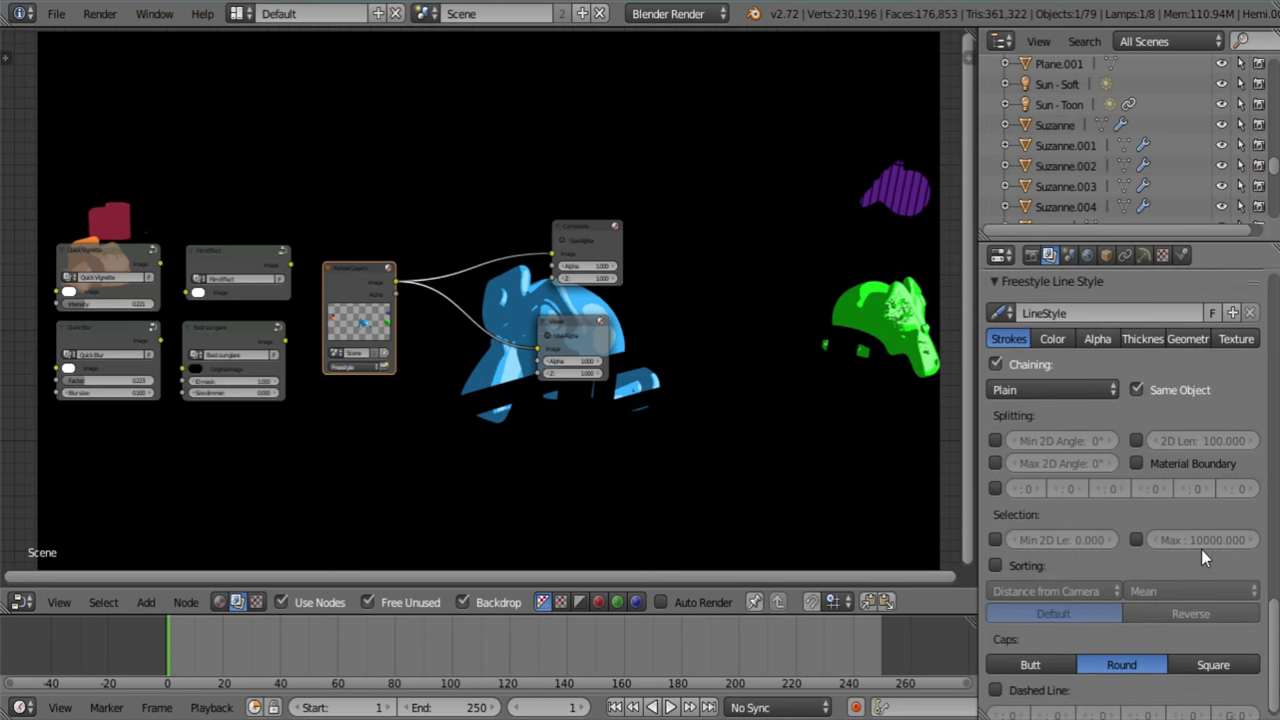
pyautogui.scroll(3, 1262, 648)
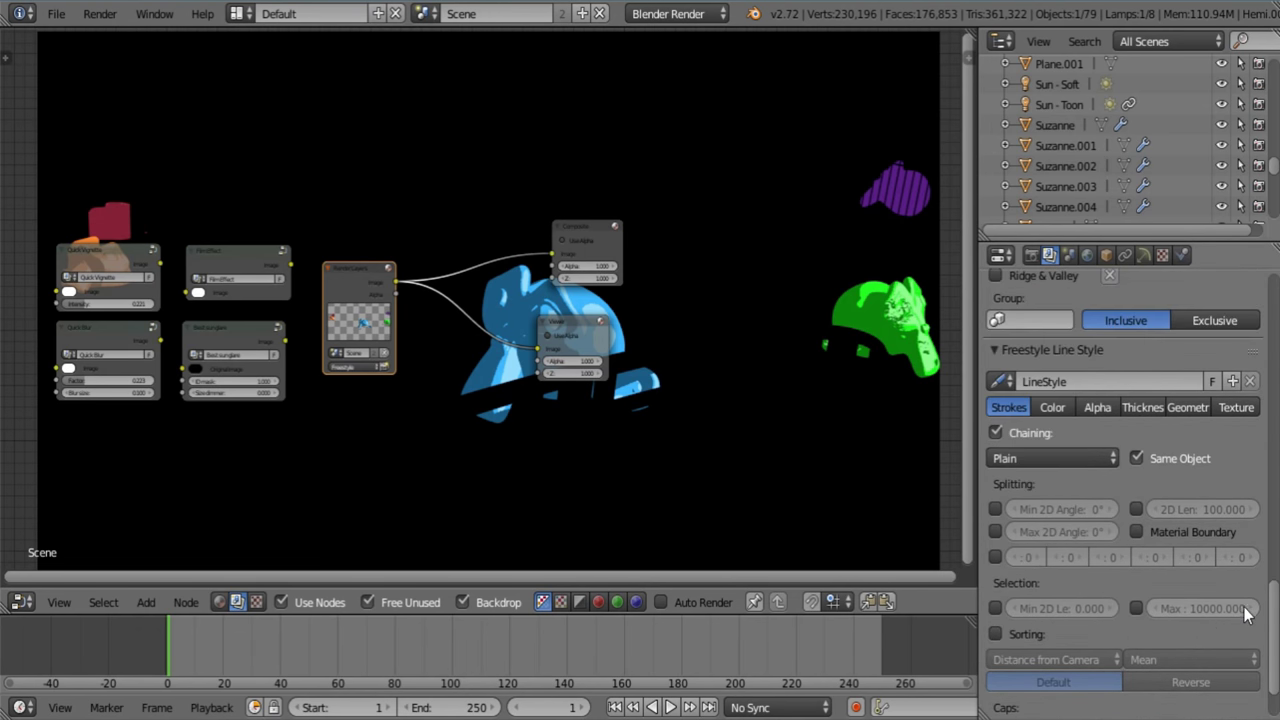
# Render the current frame with Freestyle lines and return to the compositing nodes
pyautogui.scroll(10, 1276, 666)
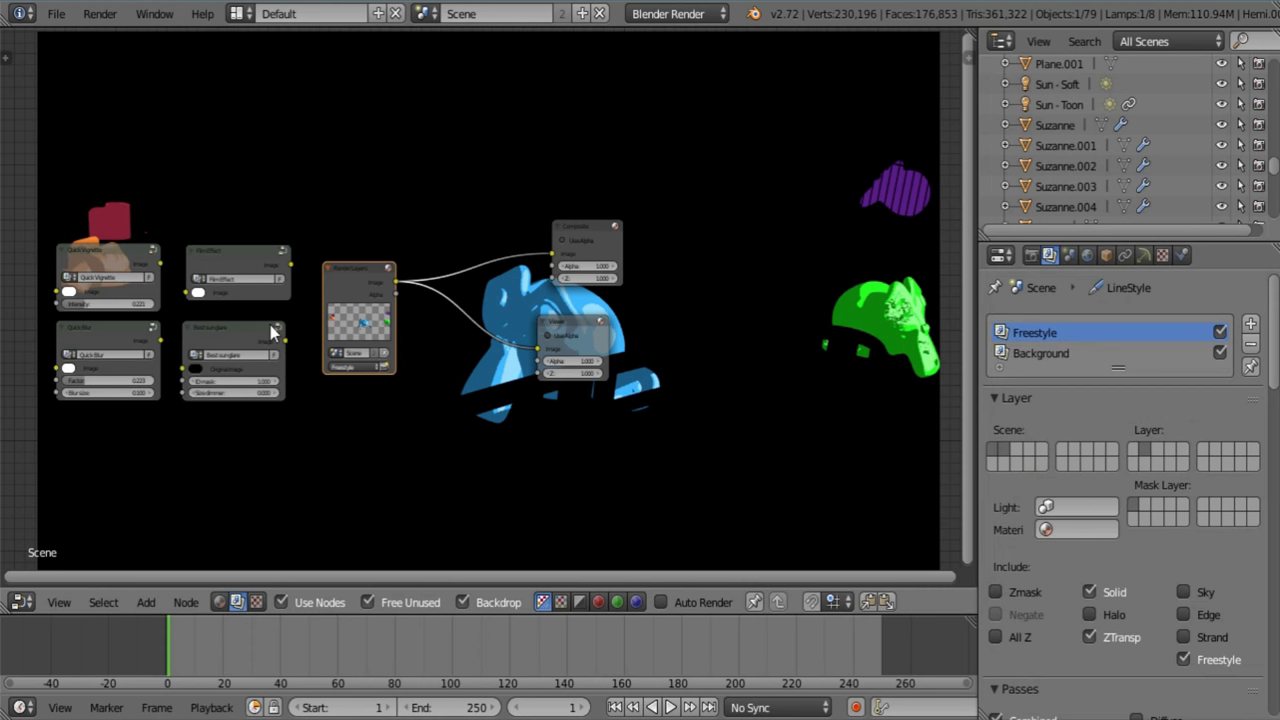
pyautogui.press('F12')
pyautogui.press('Escape')
# Delete the Composite node and move the Viewer node into the freed space
pyautogui.moveTo(510, 384); pyautogui.dragTo(405, 432, button='middle')
pyautogui.moveTo(495, 395); pyautogui.dragTo(758, 371)
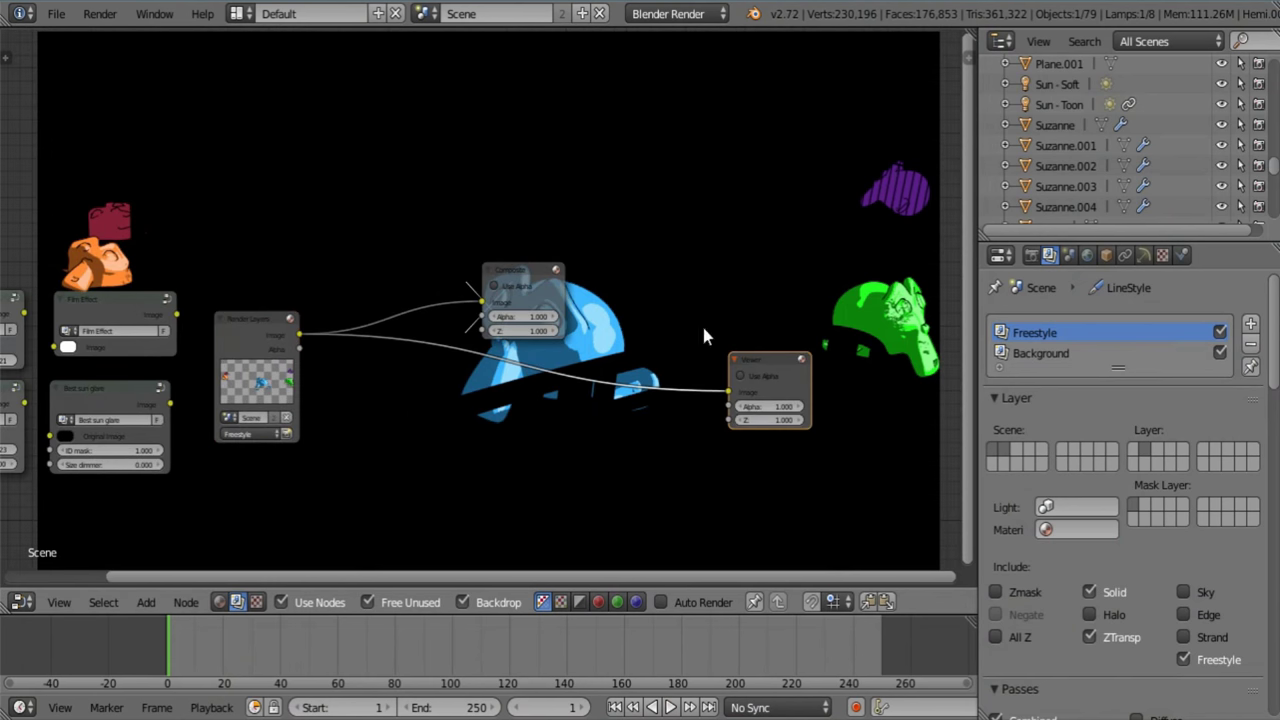
pyautogui.moveTo(530, 268); pyautogui.dragTo(751, 190)
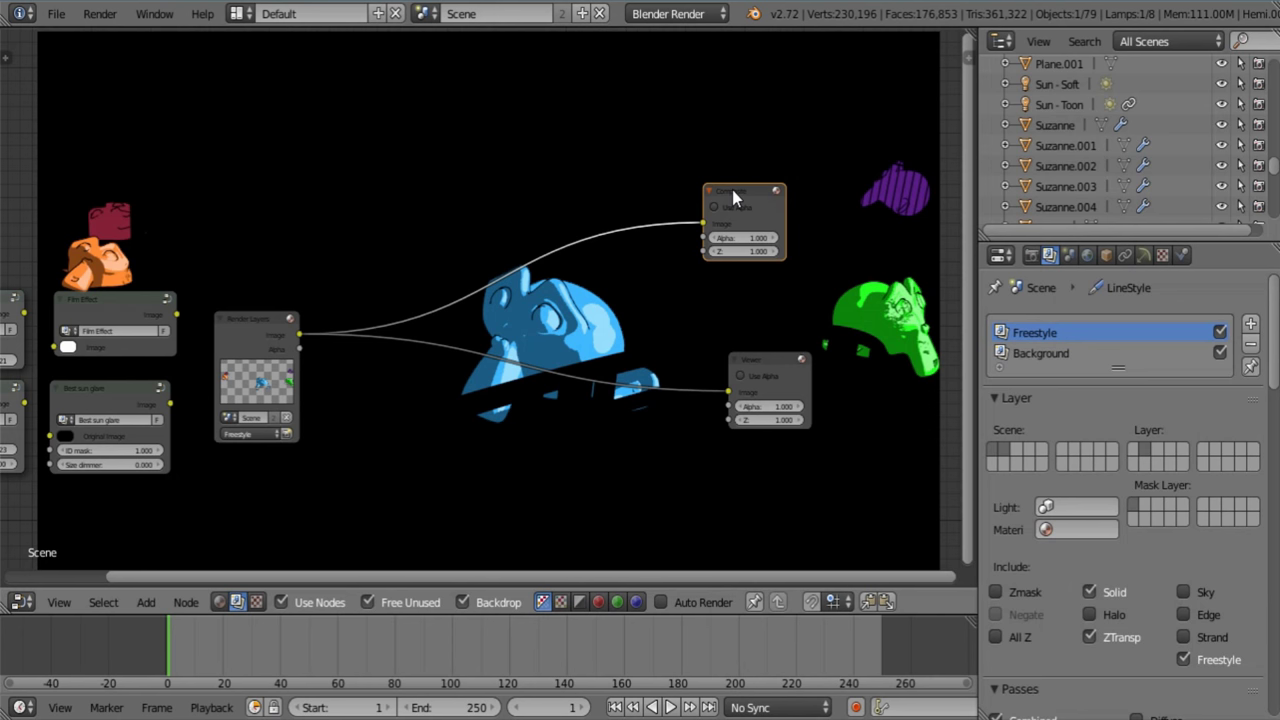
pyautogui.press('x')
pyautogui.moveTo(775, 357); pyautogui.dragTo(657, 223)
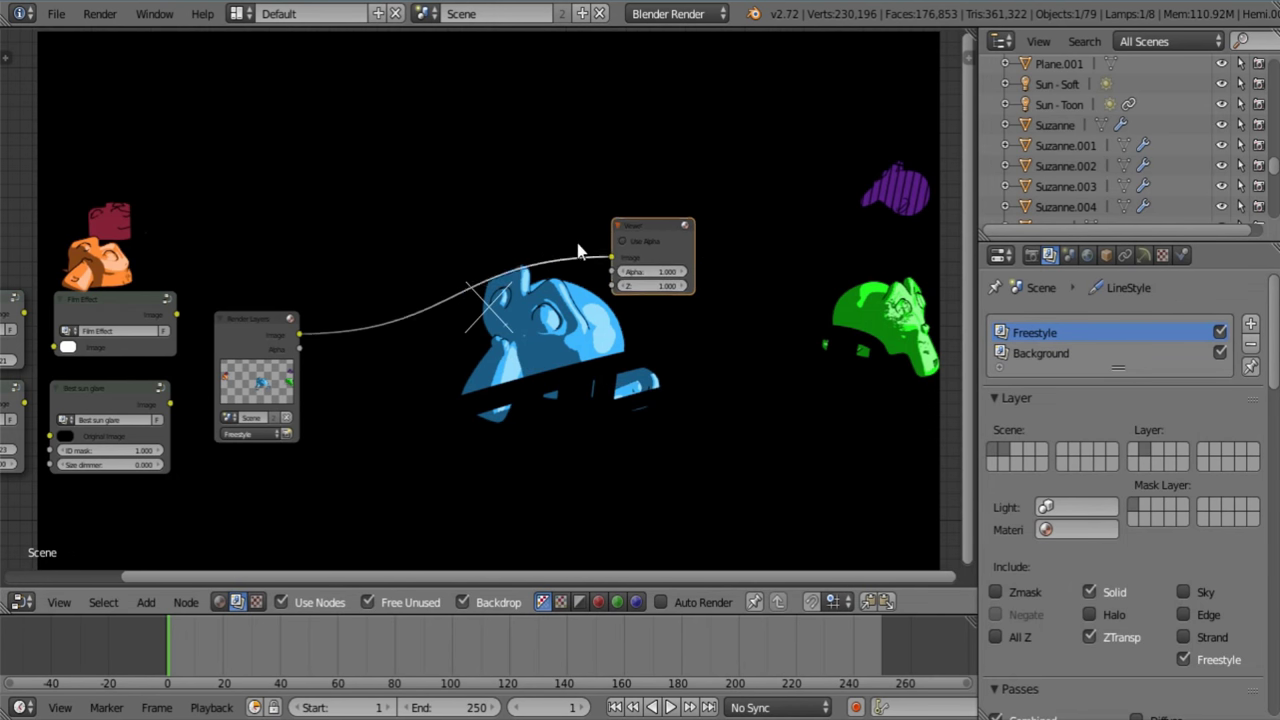
# Duplicate the Render Layers node below the original and set the copy to the Background layer
pyautogui.scroll(3, 489, 322)
pyautogui.press('a')
pyautogui.moveTo(454, 285); pyautogui.dragTo(551, 176, button='middle')
pyautogui.click(320, 257)
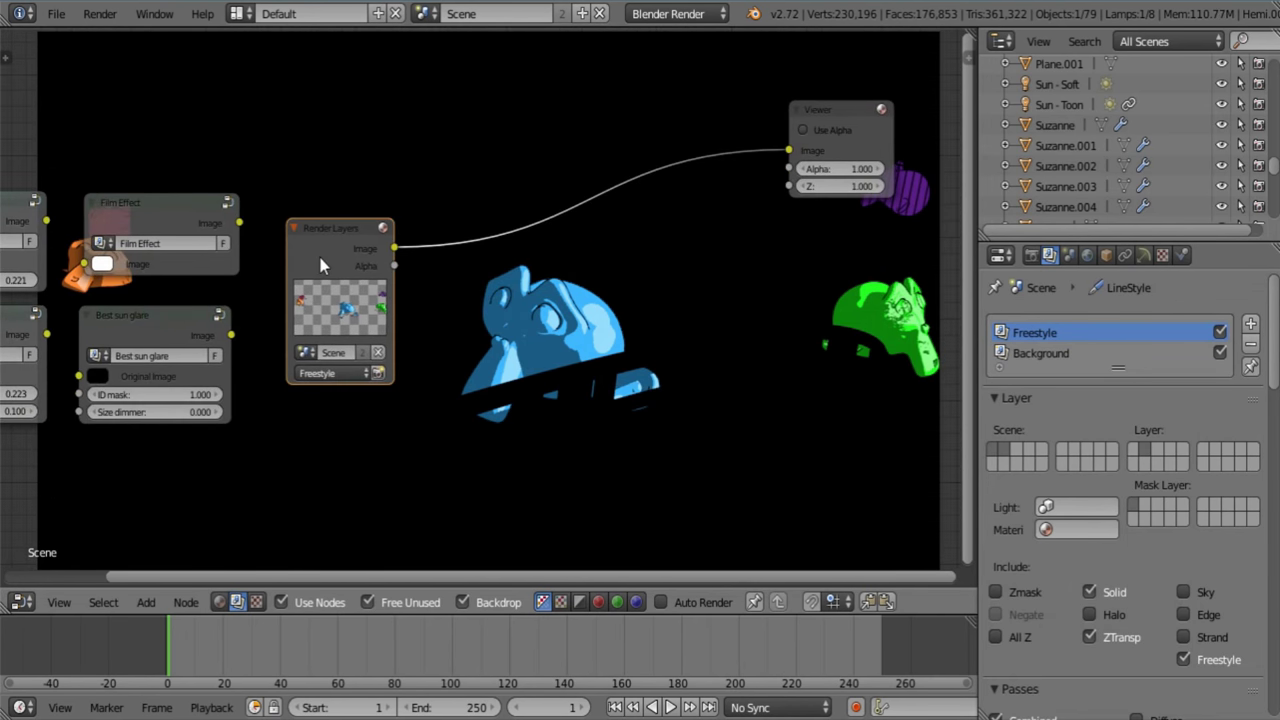
pyautogui.hotkey('shift', 'd')
pyautogui.click(316, 463)
pyautogui.moveTo(435, 373); pyautogui.dragTo(470, 206, button='middle')
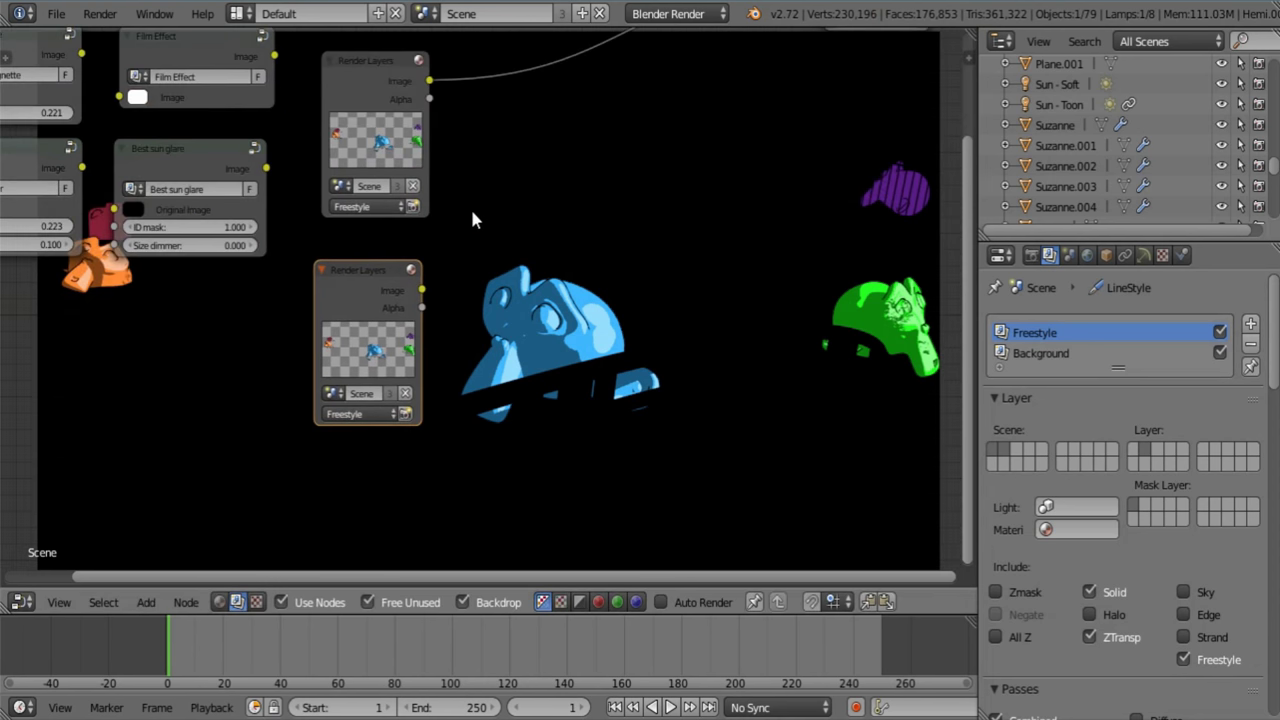
pyautogui.click(348, 418)
pyautogui.click(352, 375)
pyautogui.moveTo(513, 272); pyautogui.dragTo(504, 320, button='middle')
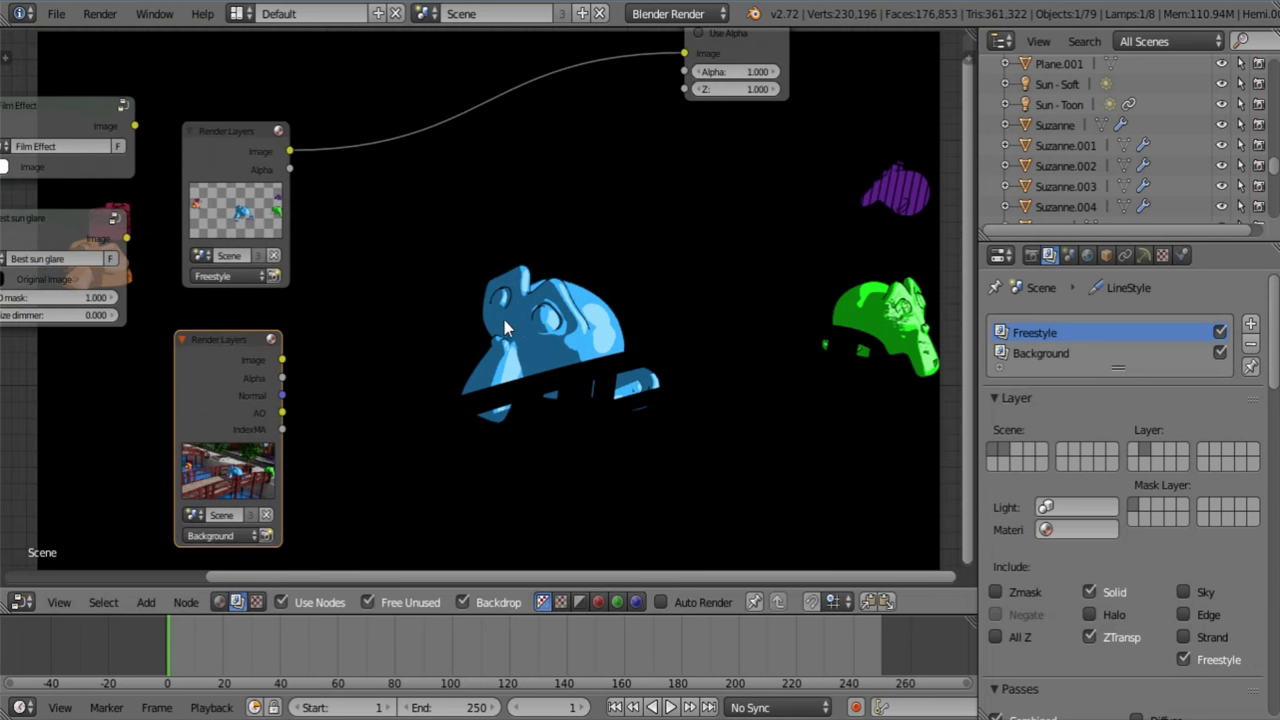
# Add a second Viewer node and connect the Background layer's Image output to it
pyautogui.scroll(-2, 504, 320)
pyautogui.hotkey('shift', 'a')
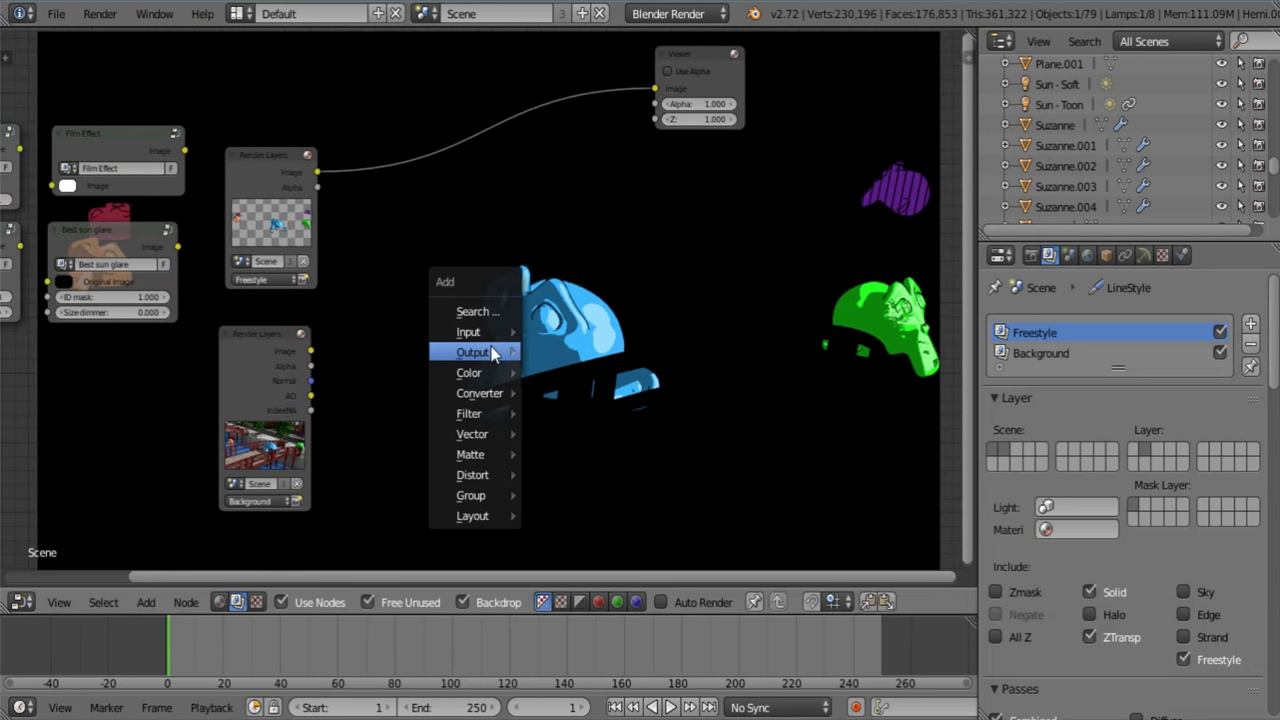
pyautogui.moveTo(492, 354)
pyautogui.click(561, 373)
pyautogui.moveTo(312, 351); pyautogui.dragTo(695, 184)
pyautogui.moveTo(596, 219); pyautogui.dragTo(513, 282, button='middle')
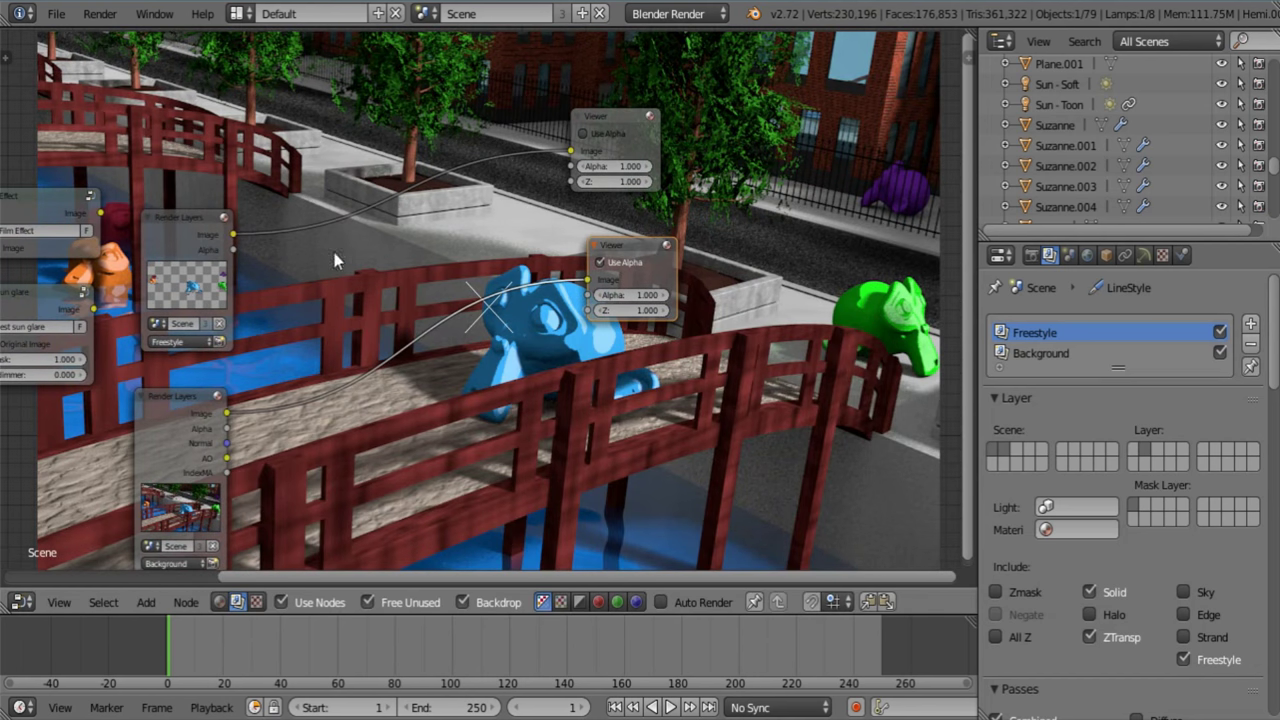
# Insert a Mix node between the Background layer and its Viewer, and connect the Freestyle Image output to its second image input
pyautogui.moveTo(360, 270); pyautogui.dragTo(400, 210, button='middle')
pyautogui.hotkey('shift', 'a')
pyautogui.click(548, 298)
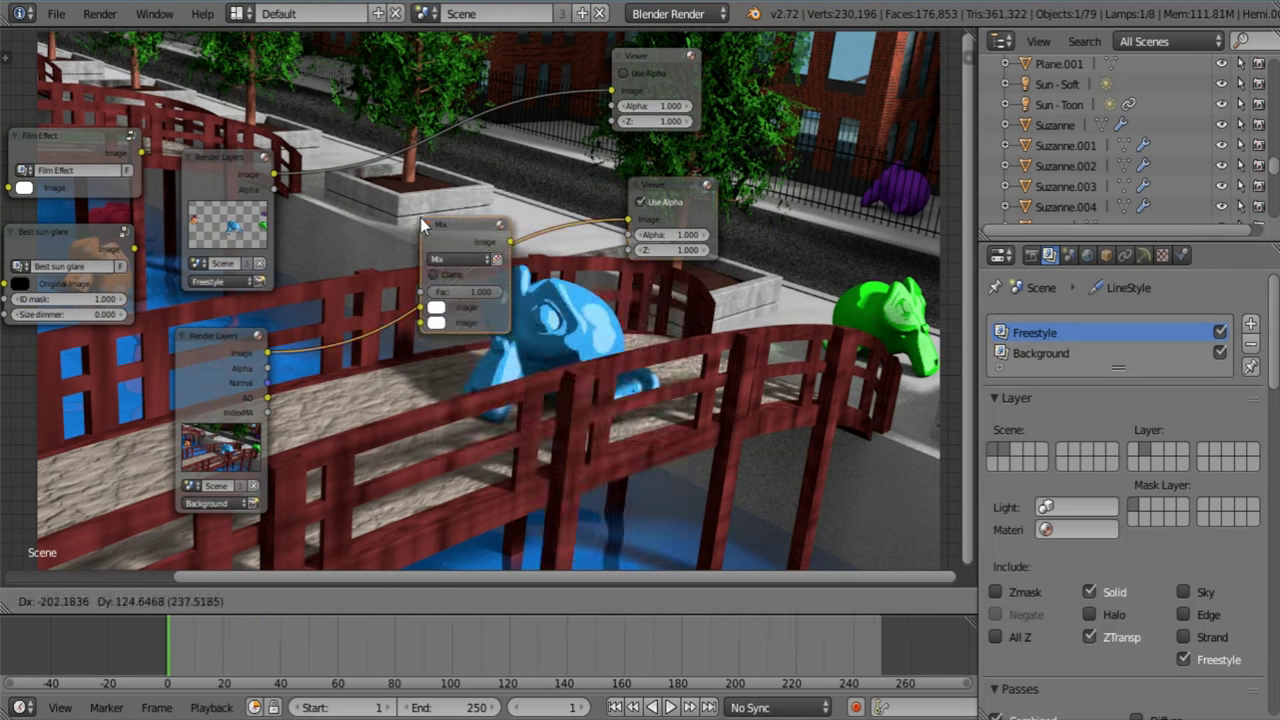
pyautogui.click(420, 217)
pyautogui.moveTo(276, 175); pyautogui.dragTo(424, 324)
# Delete the original Viewer node, leaving the Mix output connected to the second Viewer
pyautogui.moveTo(543, 269); pyautogui.dragTo(527, 318, button='middle')
pyautogui.scroll(1, 514, 300)
pyautogui.moveTo(498, 289); pyautogui.dragTo(630, 100)
pyautogui.click(645, 85)
pyautogui.press('x')
pyautogui.click(661, 229)
pyautogui.moveTo(511, 354); pyautogui.dragTo(553, 332, button='middle')
pyautogui.scroll(3, 553, 332)
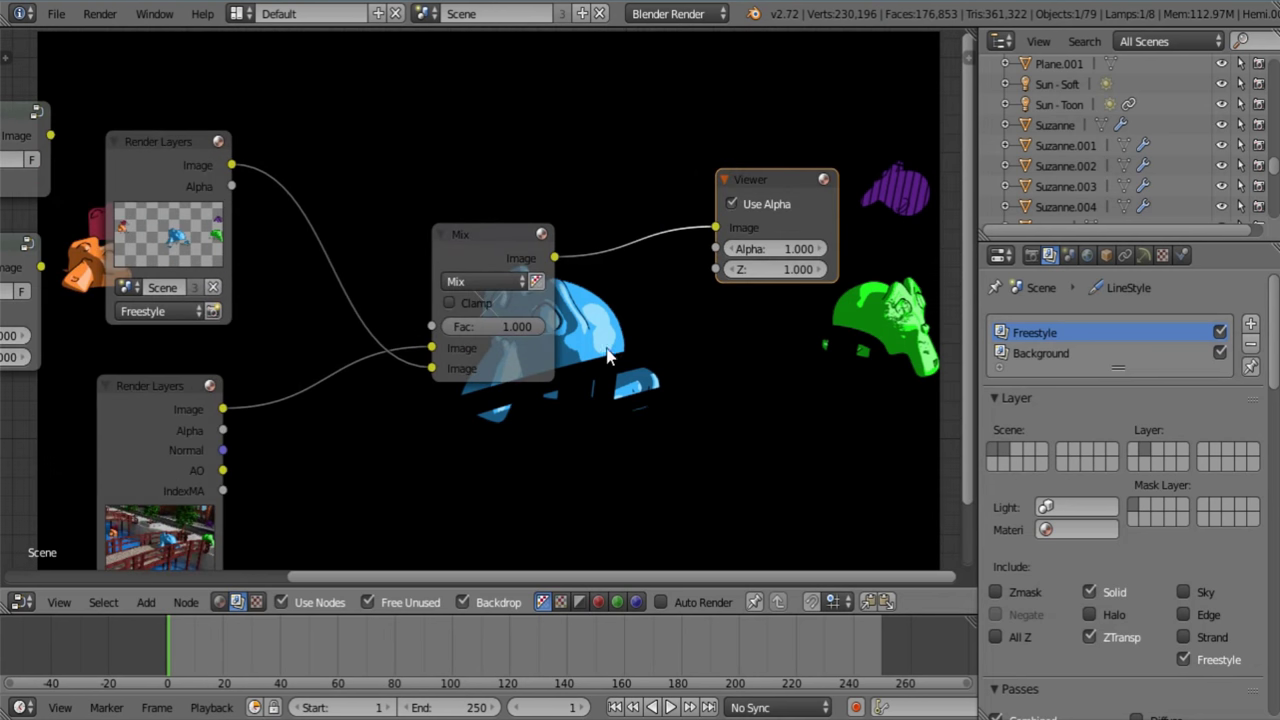
# Preview the Background layer alone with a Mix factor of 0, and return the factor to 1
pyautogui.moveTo(620, 462); pyautogui.dragTo(592, 298, button='middle')
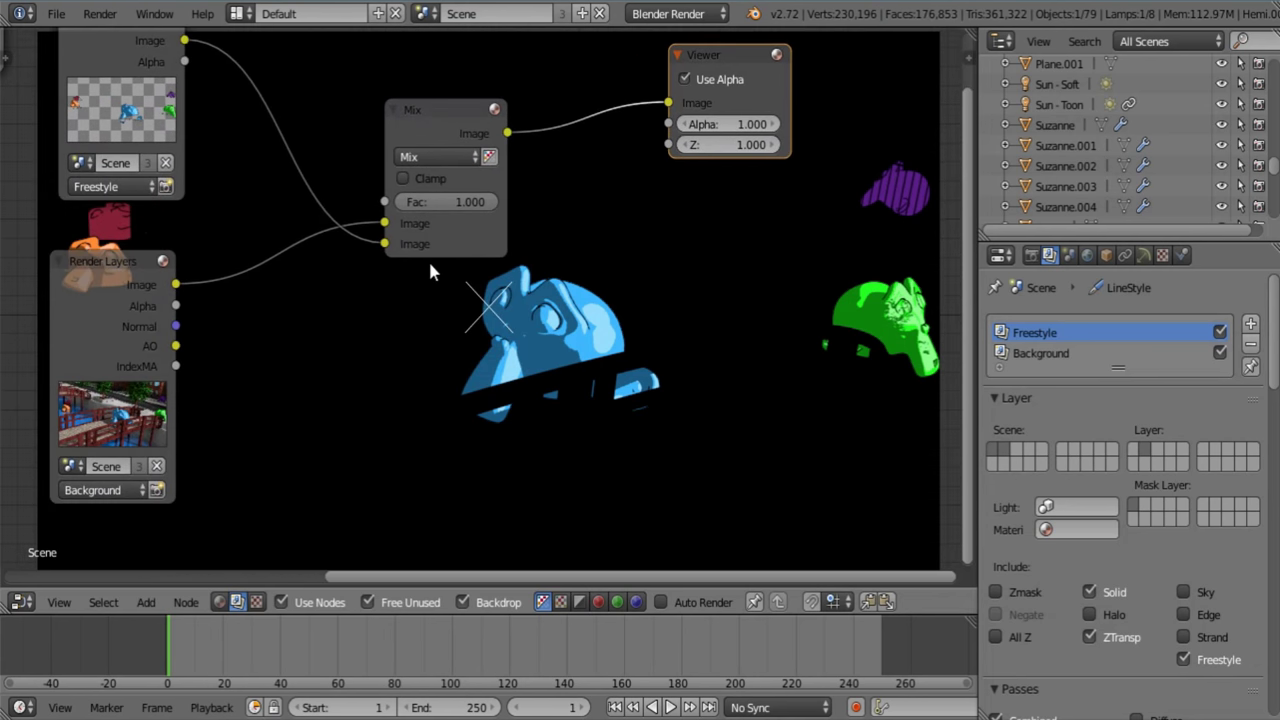
pyautogui.moveTo(466, 201); pyautogui.dragTo(335, 201)
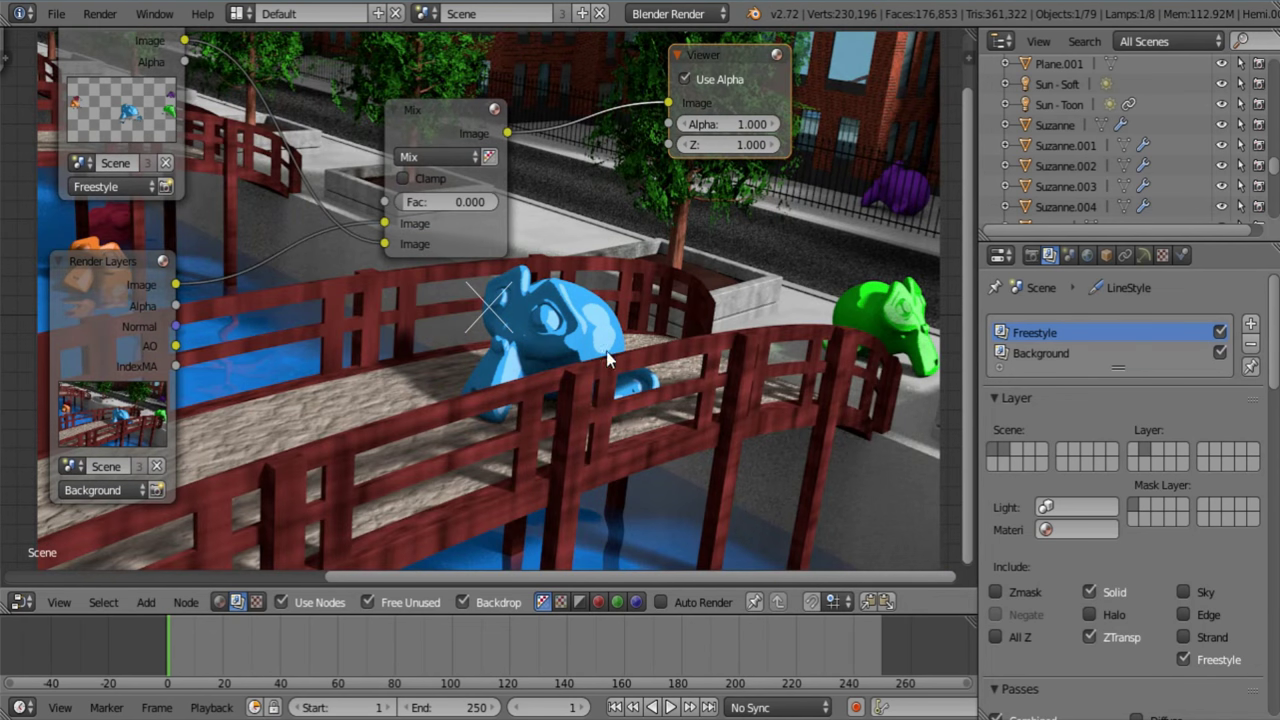
pyautogui.moveTo(475, 209); pyautogui.dragTo(629, 231)
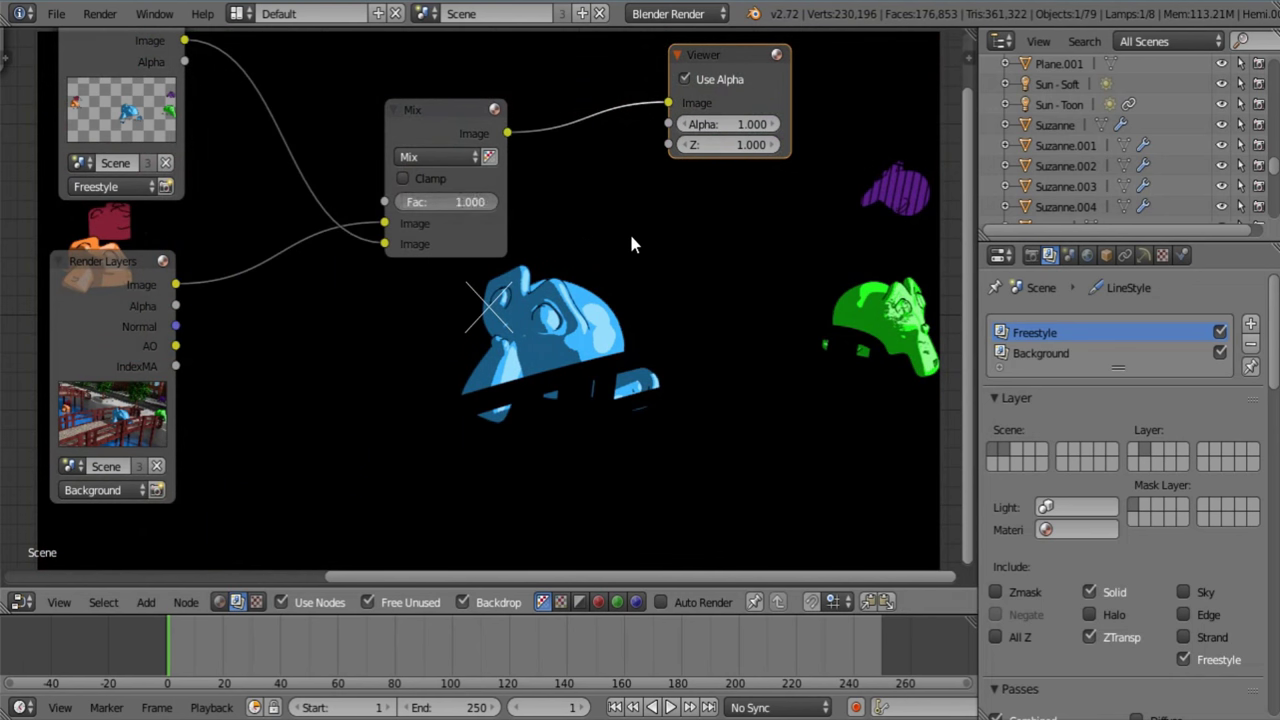
# Move the Viewer node closer to the Mix node
pyautogui.press('g')
pyautogui.scroll(-2, 310, 290)
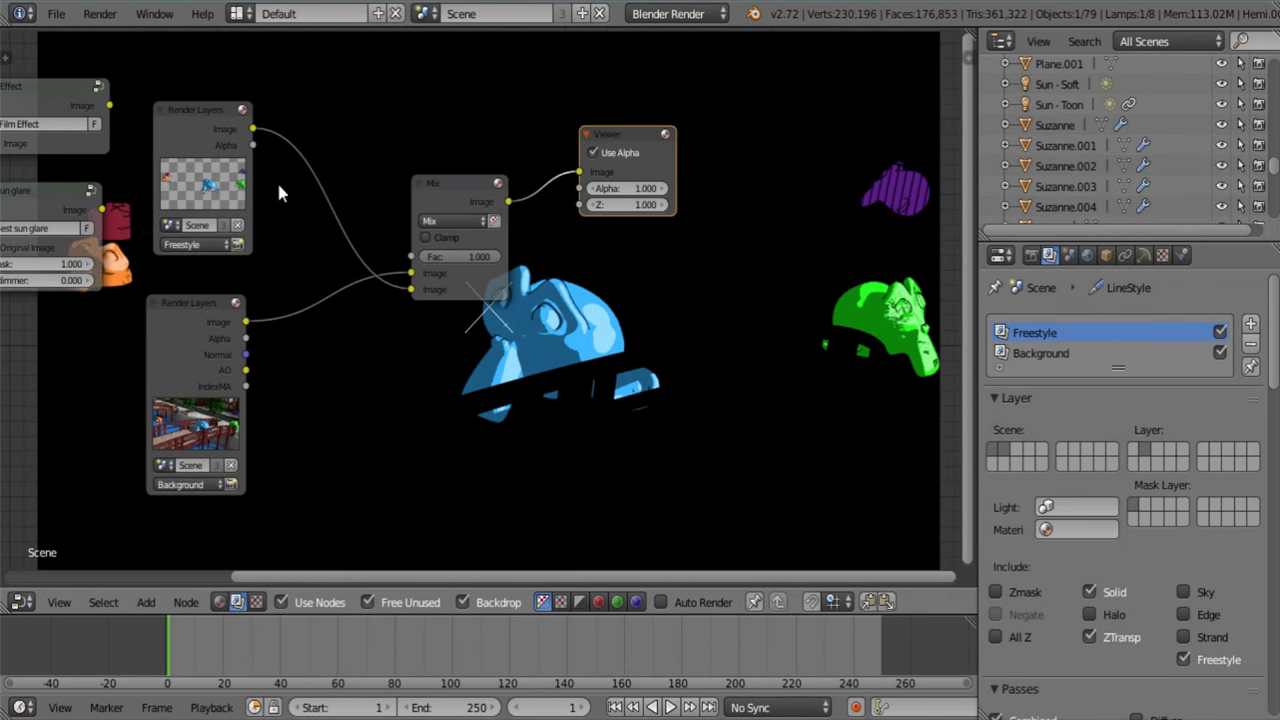
# Align the Background Render Layers node with the Freestyle one, delete the Mix node, and move the Viewer node further away
pyautogui.moveTo(215, 342); pyautogui.dragTo(223, 324)
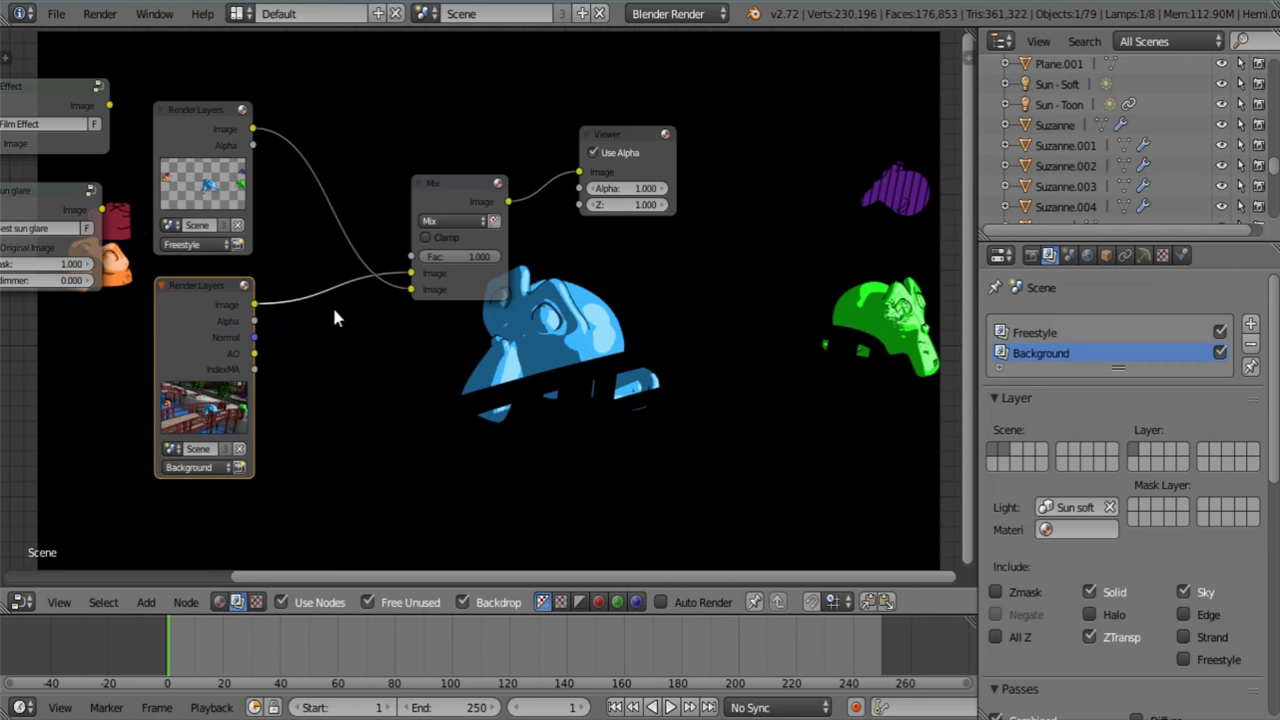
pyautogui.click(458, 188)
pyautogui.press('x')
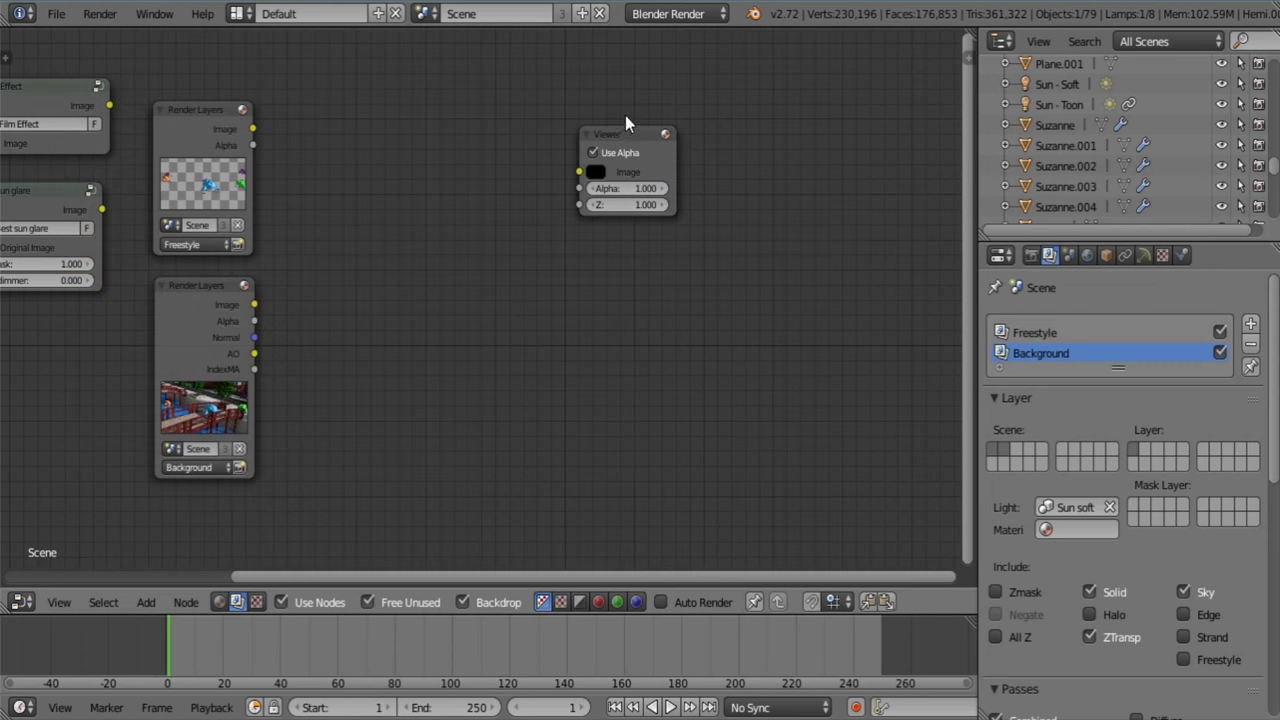
pyautogui.moveTo(625, 135); pyautogui.dragTo(1016, 158)
pyautogui.scroll(-4, 441, 194)
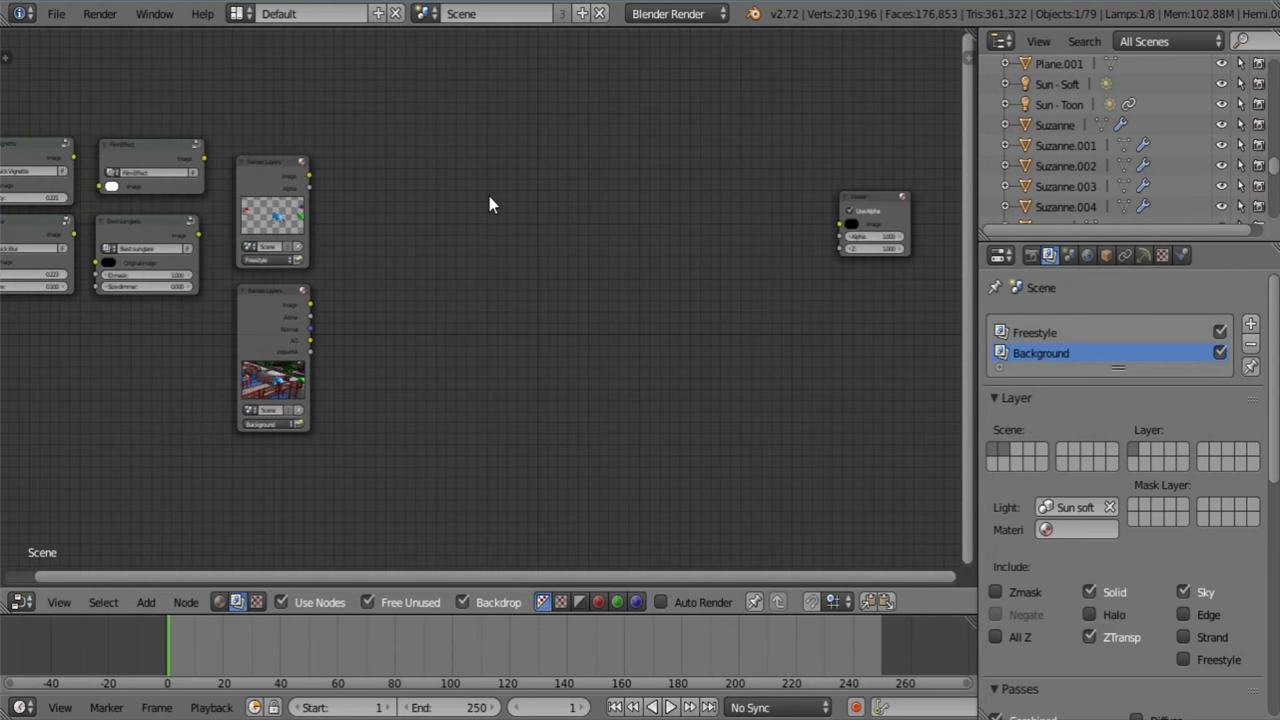
pyautogui.scroll(2, 414, 271)
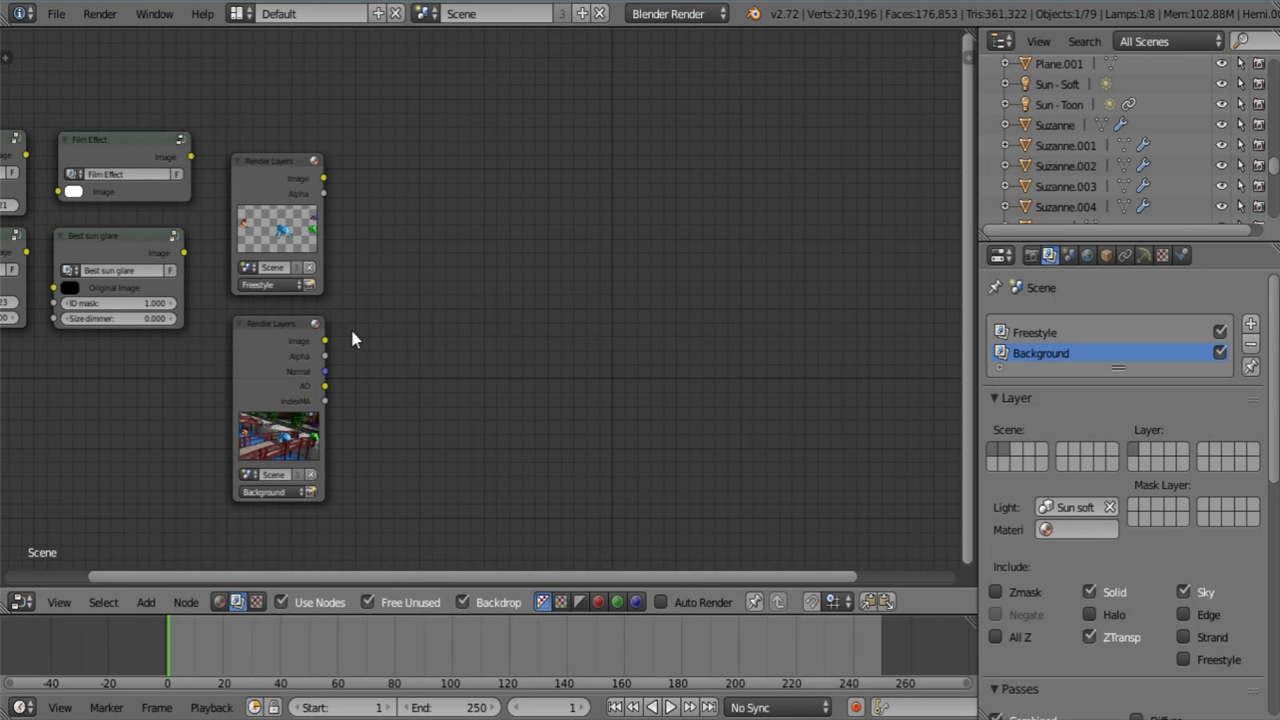
# Add an ID Mask node and connect the Background layer's IndexMA output to its ID value input
pyautogui.hotkey('shift', 'a')
pyautogui.moveTo(572, 216)
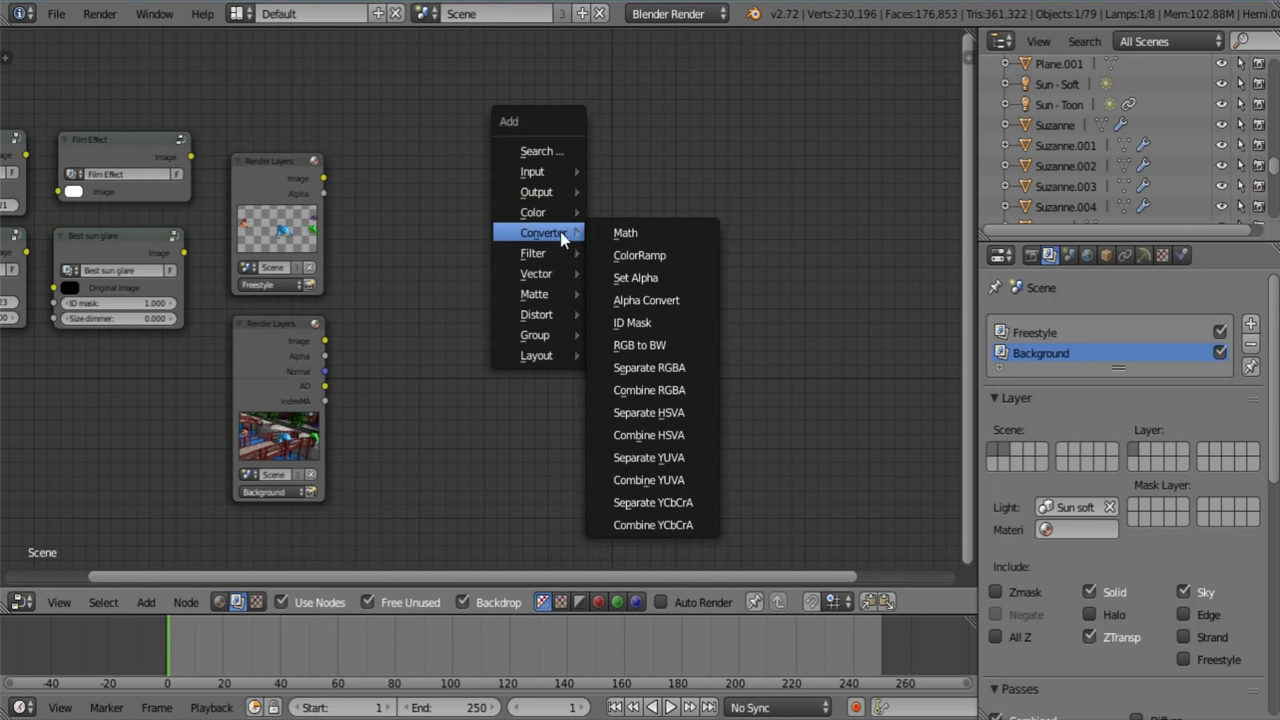
pyautogui.press('Escape')
pyautogui.hotkey('shift', 'a')
pyautogui.moveTo(600, 298)
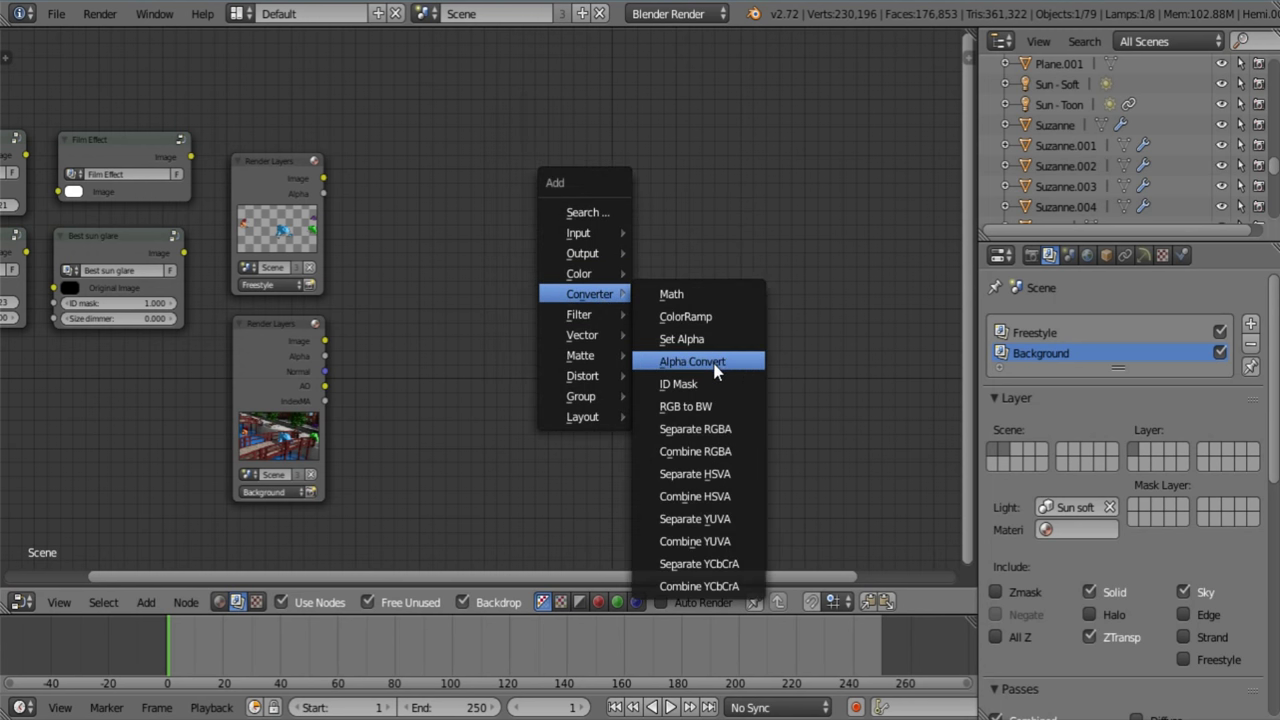
pyautogui.click(710, 383)
pyautogui.click(450, 231)
pyautogui.scroll(2, 398, 360)
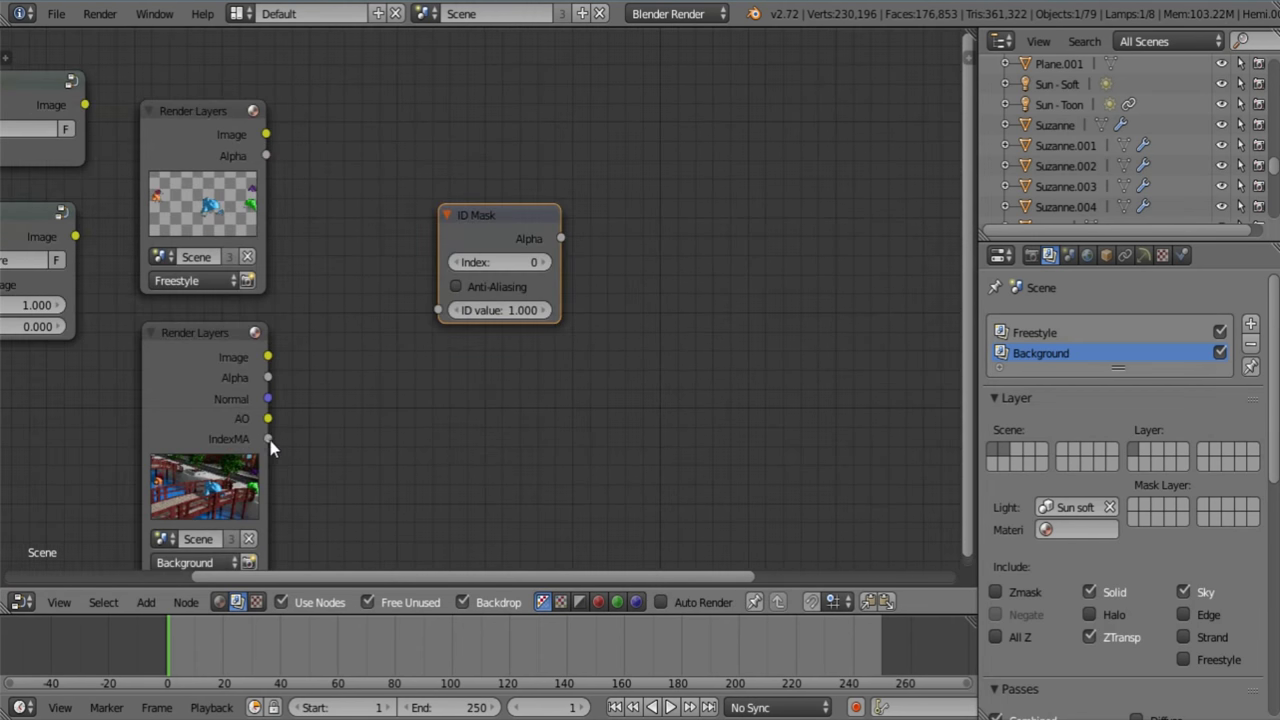
pyautogui.moveTo(269, 440); pyautogui.dragTo(438, 310)
# Add another Viewer node and connect the ID Mask's Alpha output to its Image input
pyautogui.moveTo(714, 206); pyautogui.dragTo(572, 229, button='middle')
pyautogui.hotkey('shift', 'a')
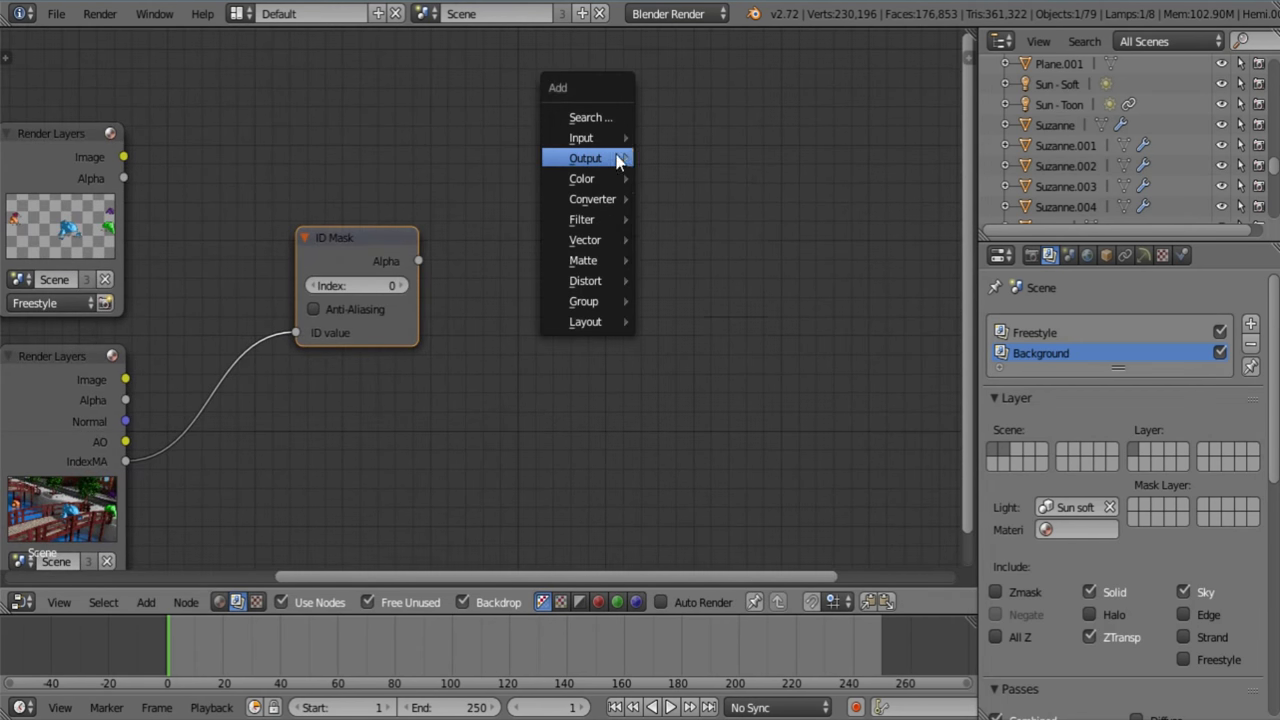
pyautogui.click(625, 178)
pyautogui.click(705, 195)
pyautogui.moveTo(418, 261); pyautogui.dragTo(674, 233)
pyautogui.click(700, 212)
pyautogui.moveTo(506, 251); pyautogui.dragTo(554, 236, button='middle')
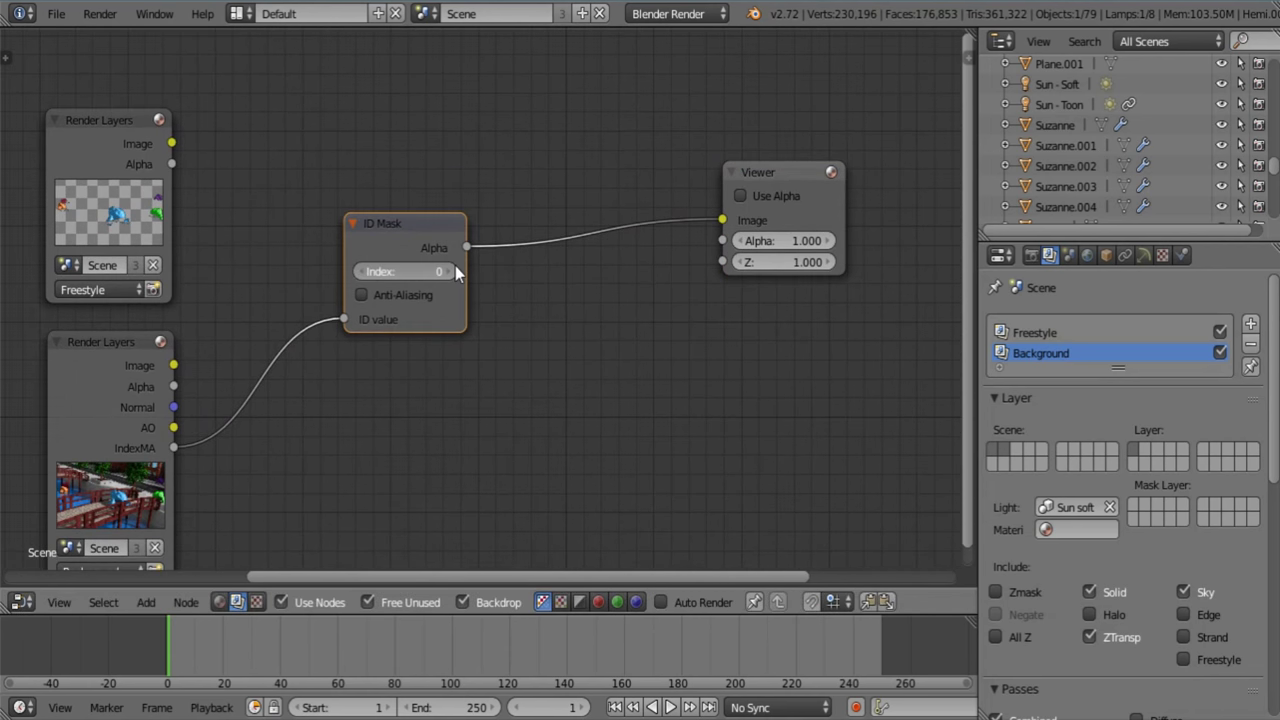
# Set the ID Mask index to 5, enable its Anti-Aliasing, and place the node lower beside the Background layer
pyautogui.click(455, 272)
pyautogui.click(454, 275)
pyautogui.click(453, 272)
pyautogui.click(452, 271)
pyautogui.click(452, 270)
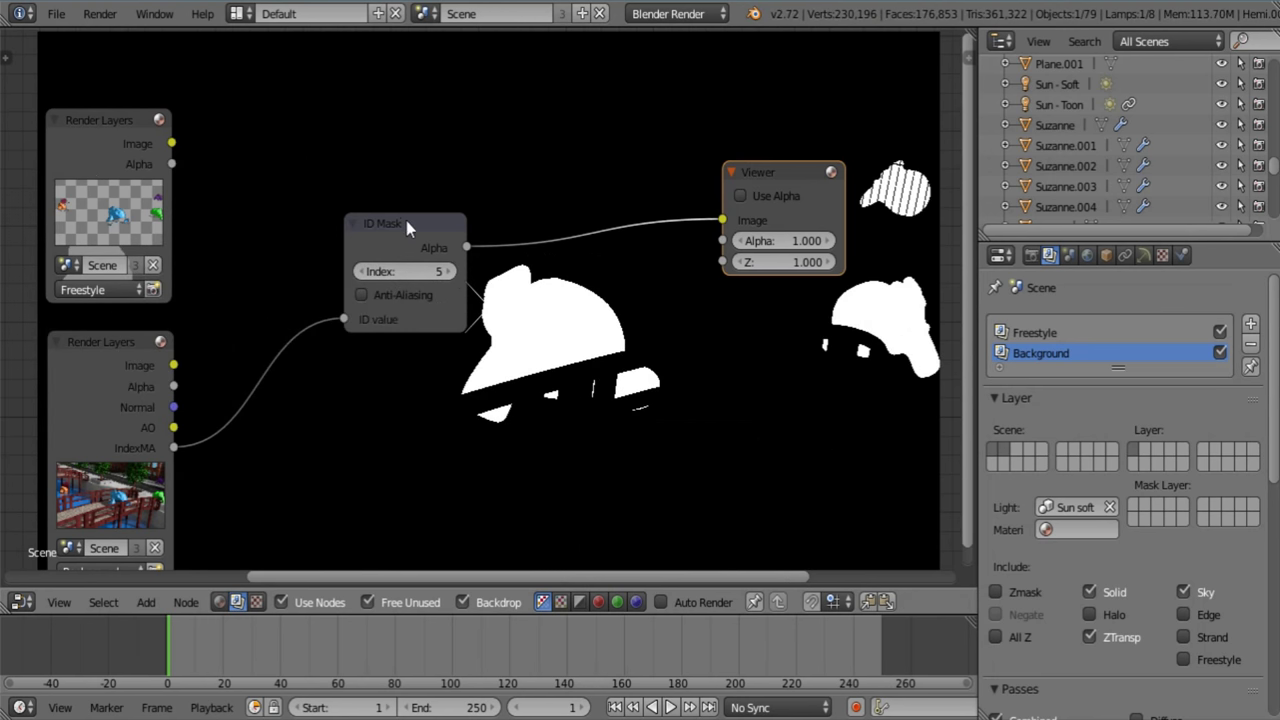
pyautogui.moveTo(406, 226); pyautogui.dragTo(401, 296)
pyautogui.moveTo(554, 329); pyautogui.dragTo(565, 369, button='middle')
pyautogui.press('a')
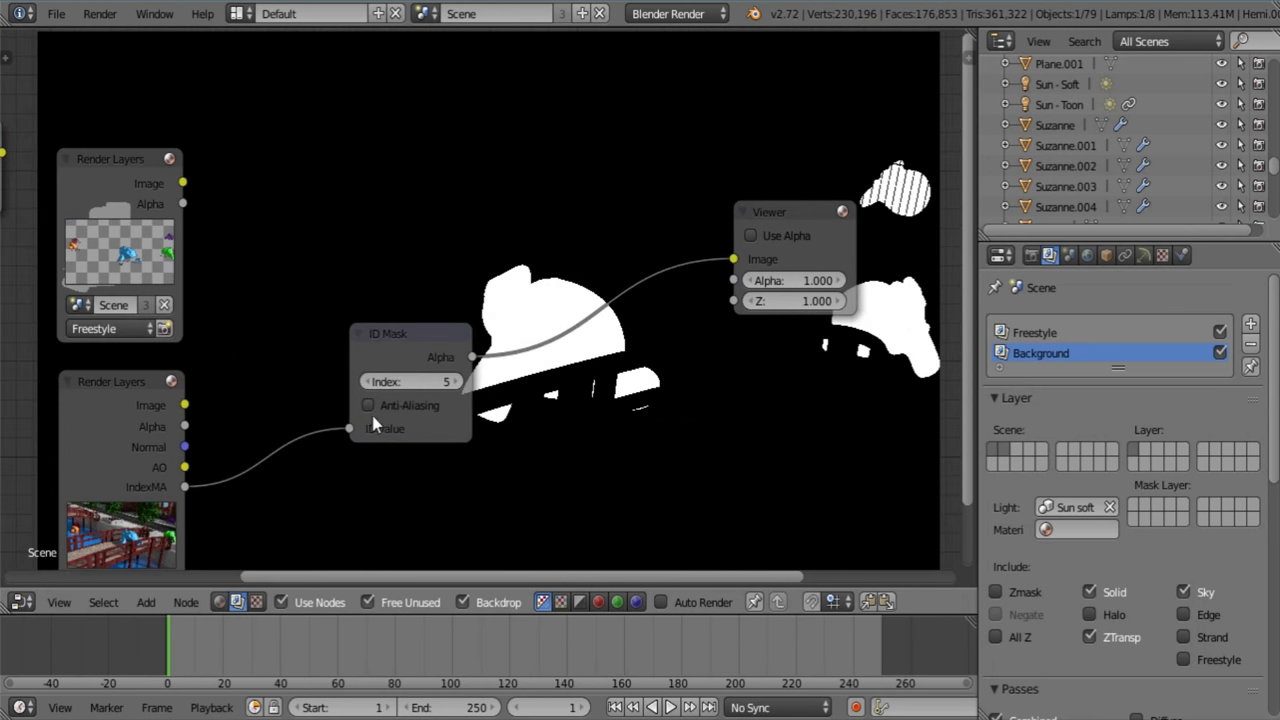
pyautogui.click(384, 405)
pyautogui.moveTo(543, 298); pyautogui.dragTo(493, 288, button='middle')
# Insert a Mix node between the ID Mask and the Viewer, and reroute the mask's Alpha link to the Mix factor input
pyautogui.hotkey('shift', 'a')
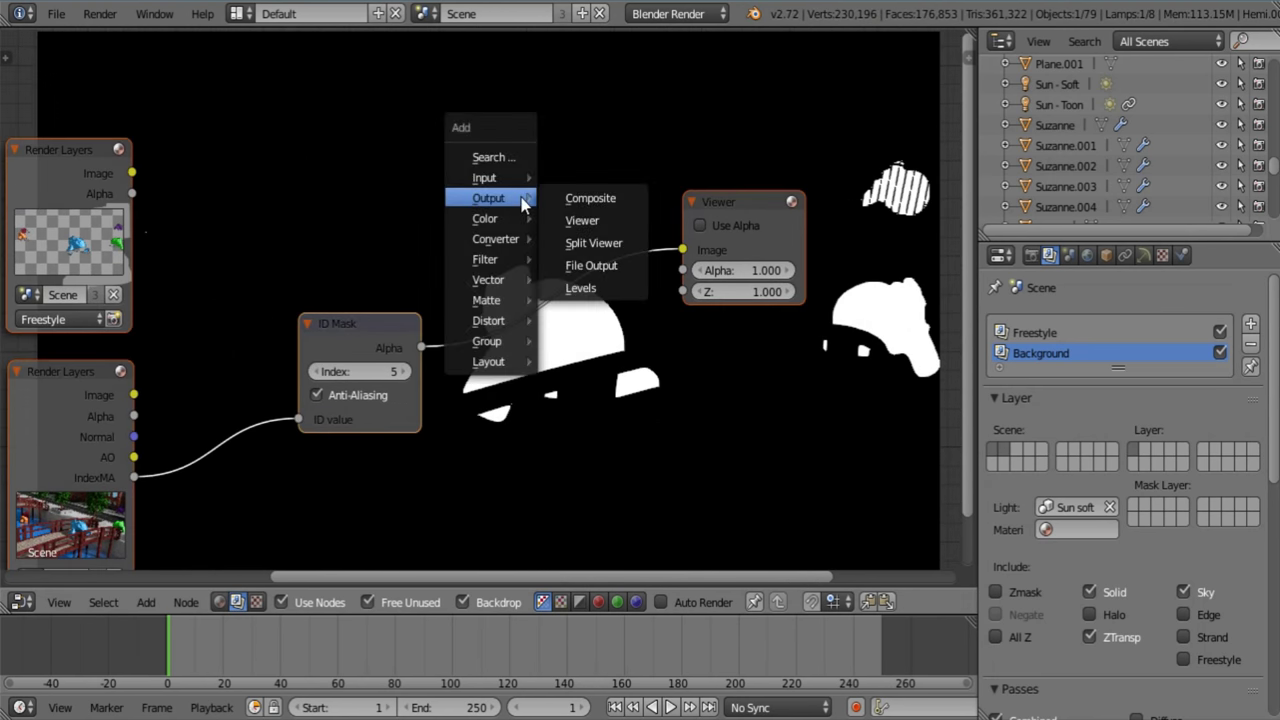
pyautogui.moveTo(475, 214)
pyautogui.click(603, 220)
pyautogui.click(538, 222)
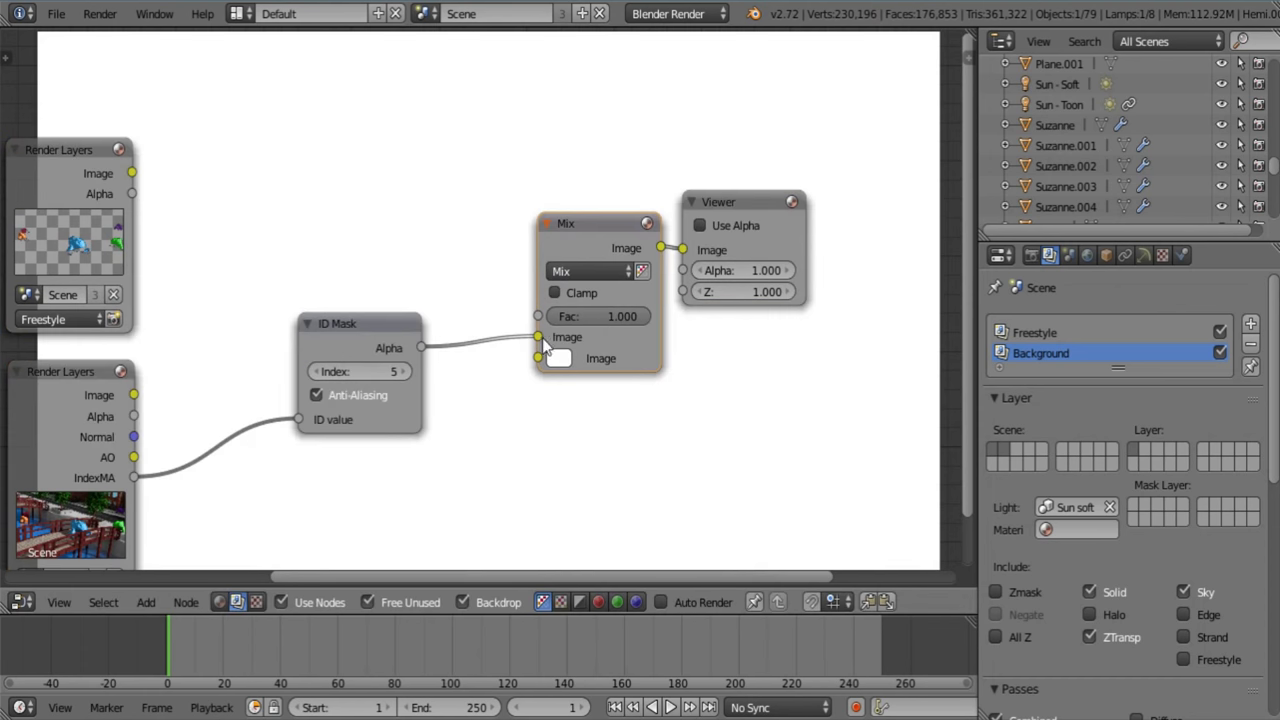
pyautogui.moveTo(538, 337); pyautogui.dragTo(538, 316)
# Connect the Background Image output to the Mix node's first image input and set the second image colour to black
pyautogui.click(558, 337)
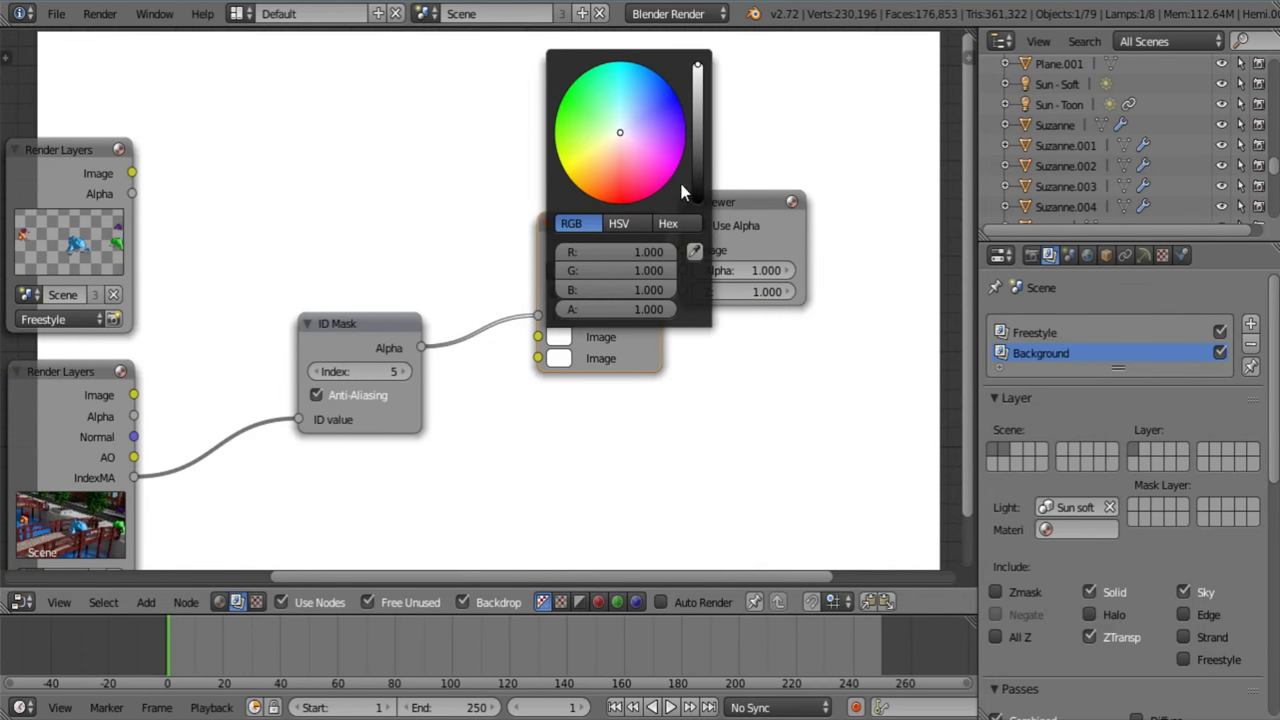
pyautogui.moveTo(699, 168); pyautogui.dragTo(692, 255)
pyautogui.moveTo(134, 395); pyautogui.dragTo(539, 340)
pyautogui.click(558, 358)
pyautogui.moveTo(697, 165); pyautogui.dragTo(697, 289)
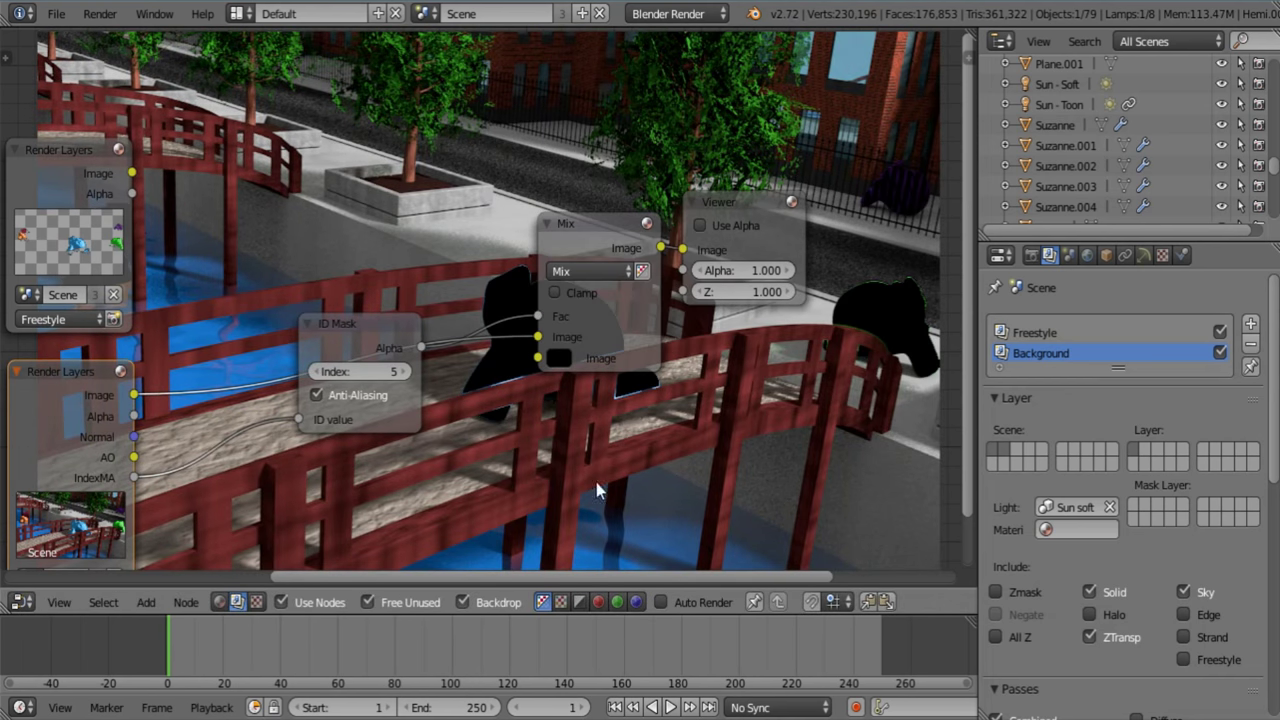
# Spread the ID Mask, Mix and connected Viewer nodes apart to make room between the mask and the Mix node
pyautogui.scroll(4, 533, 383)
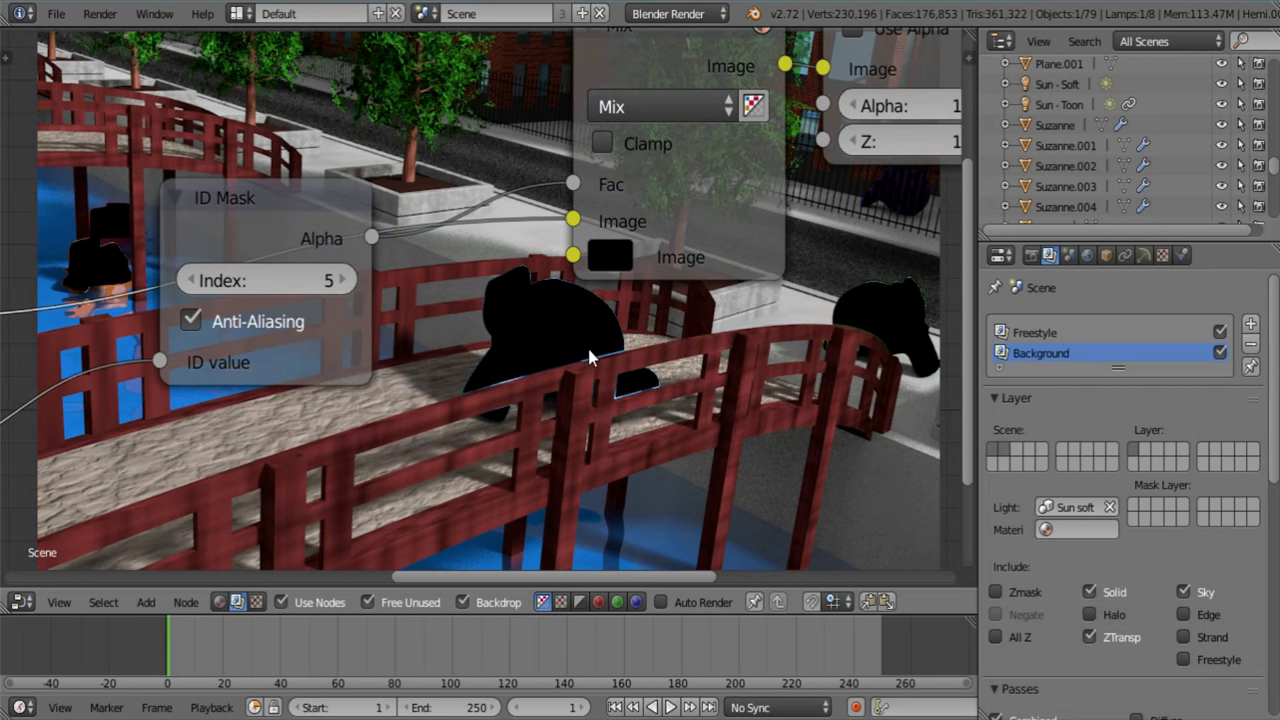
pyautogui.hotkey('alt', 'v')
pyautogui.hotkey('alt', 'v')
pyautogui.hotkey('alt', 'v')
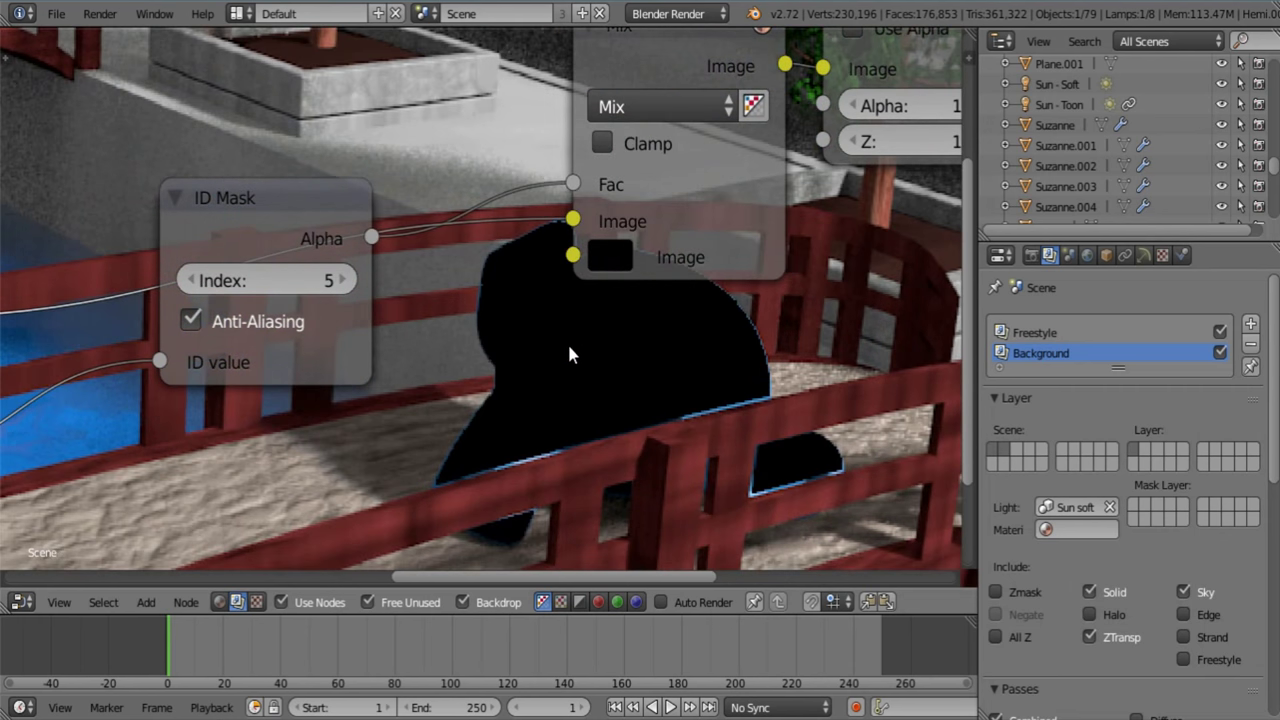
pyautogui.keyDown('alt'); pyautogui.moveTo(568, 347); pyautogui.dragTo(517, 395, button='middle'); pyautogui.keyUp('alt')
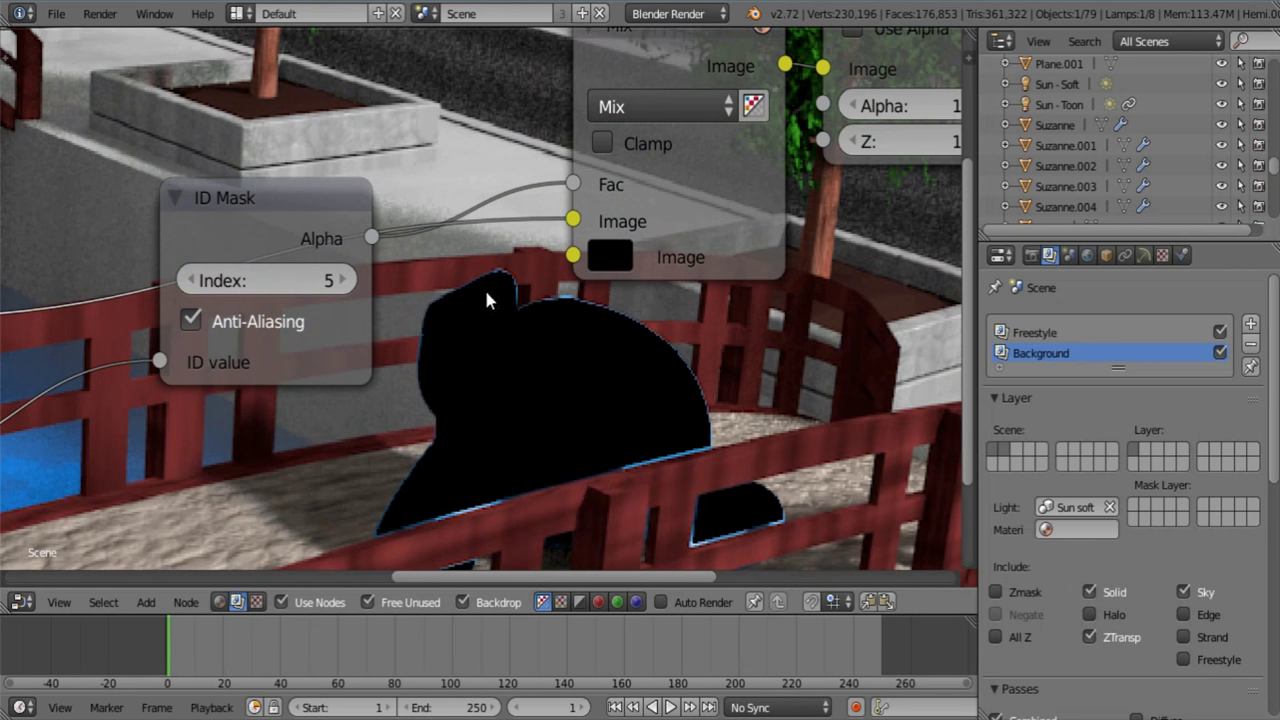
pyautogui.scroll(-3, 246, 301)
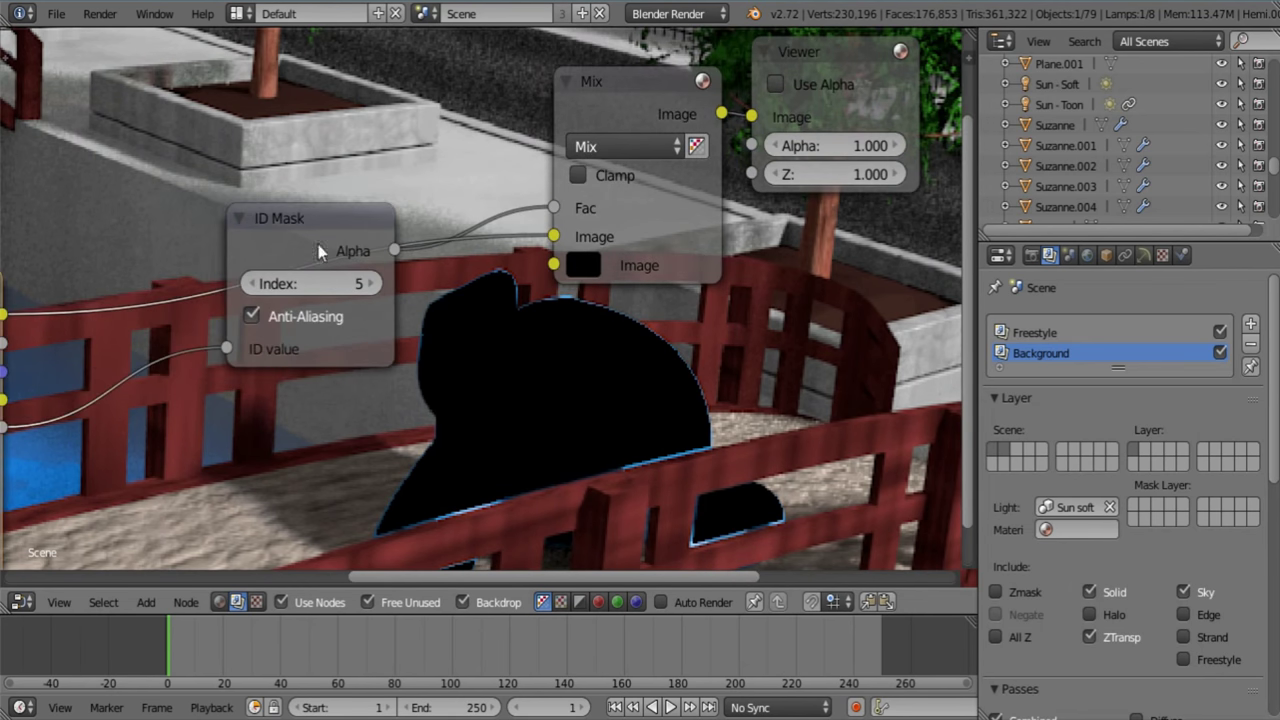
pyautogui.moveTo(316, 239); pyautogui.dragTo(206, 239)
pyautogui.moveTo(530, 300); pyautogui.dragTo(327, 367, button='middle')
pyautogui.scroll(-2, 327, 367)
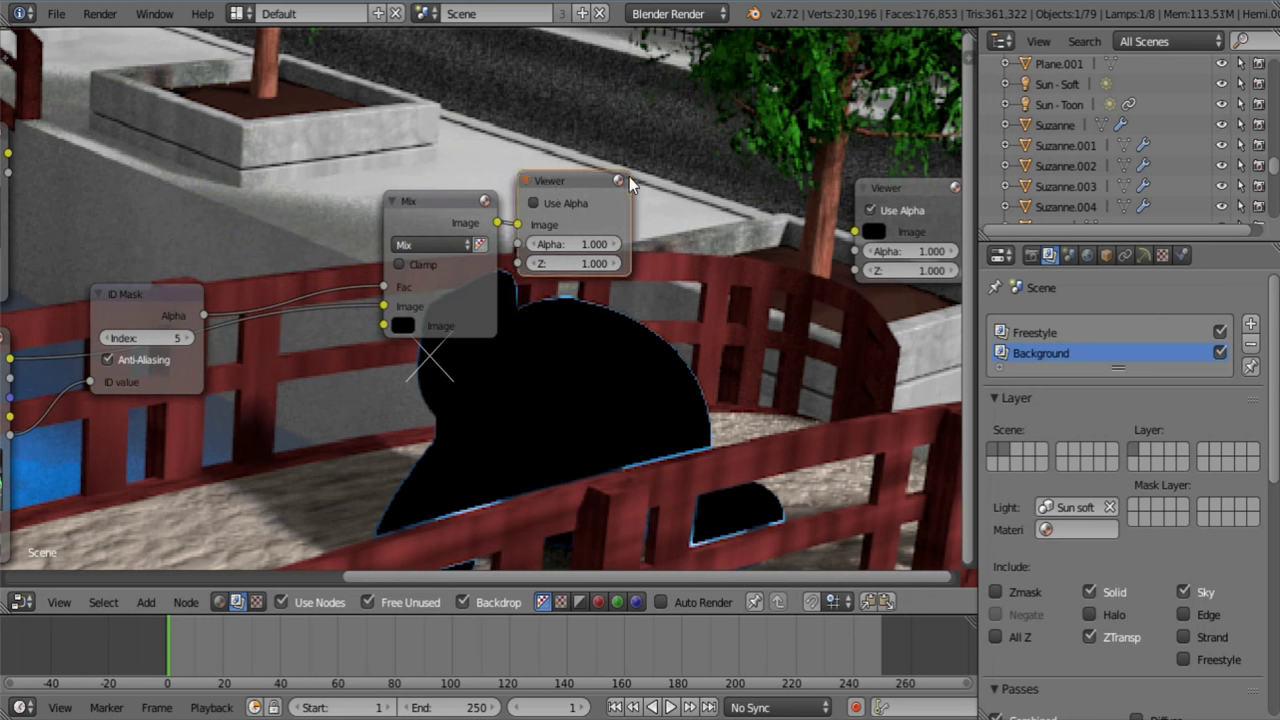
pyautogui.moveTo(515, 190); pyautogui.dragTo(669, 170)
pyautogui.moveTo(425, 201); pyautogui.dragTo(587, 120)
# Insert a Blur node on the link between the ID Mask's Alpha output and the Mix factor input
pyautogui.hotkey('shift', 'a')
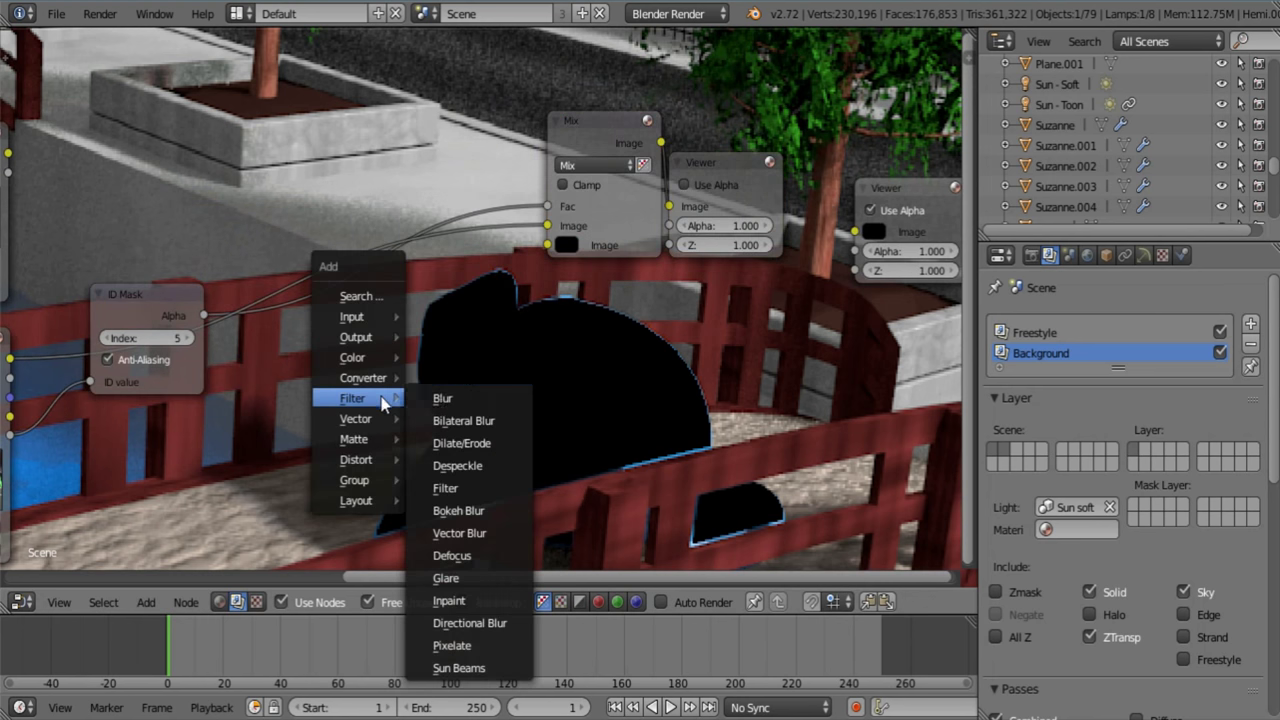
pyautogui.click(447, 357)
pyautogui.click(253, 315)
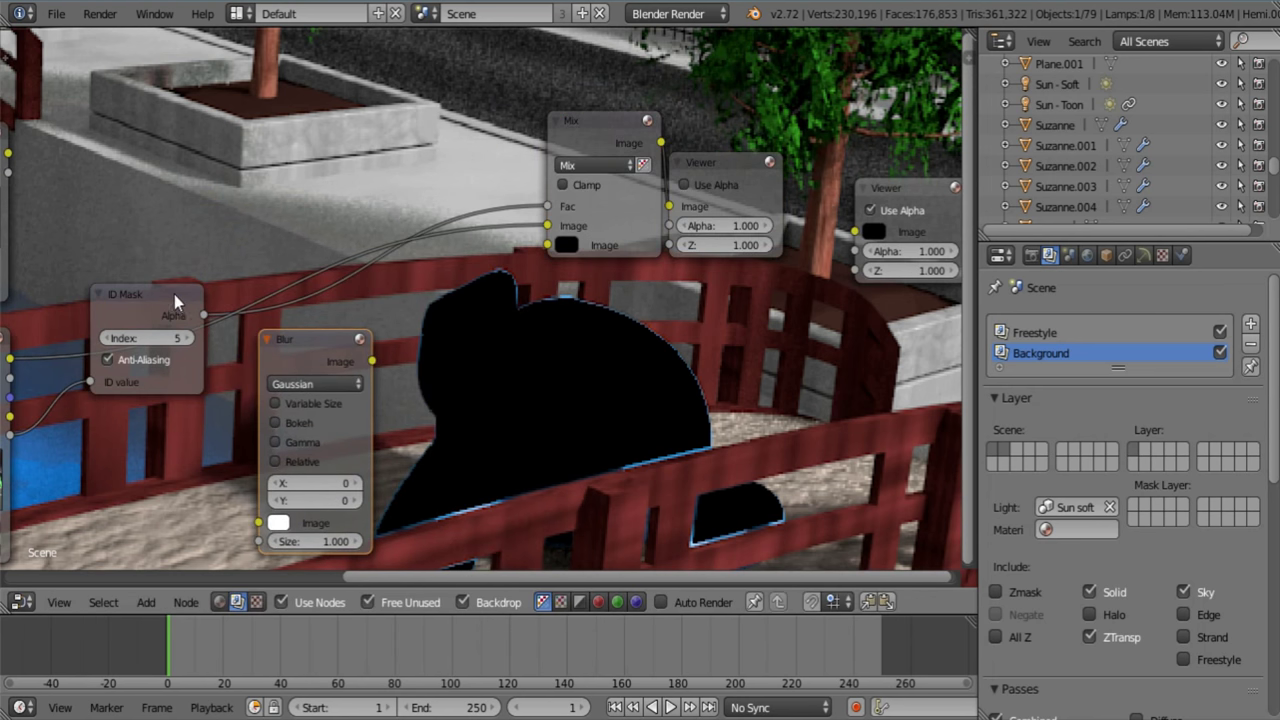
pyautogui.moveTo(175, 306); pyautogui.dragTo(195, 362)
pyautogui.moveTo(305, 378); pyautogui.dragTo(348, 362)
# Set the Blur node to Fast Gaussian with Relative sizing, Y aspect correction, and 0.2% for both X and Y
pyautogui.click(348, 360)
pyautogui.click(360, 244)
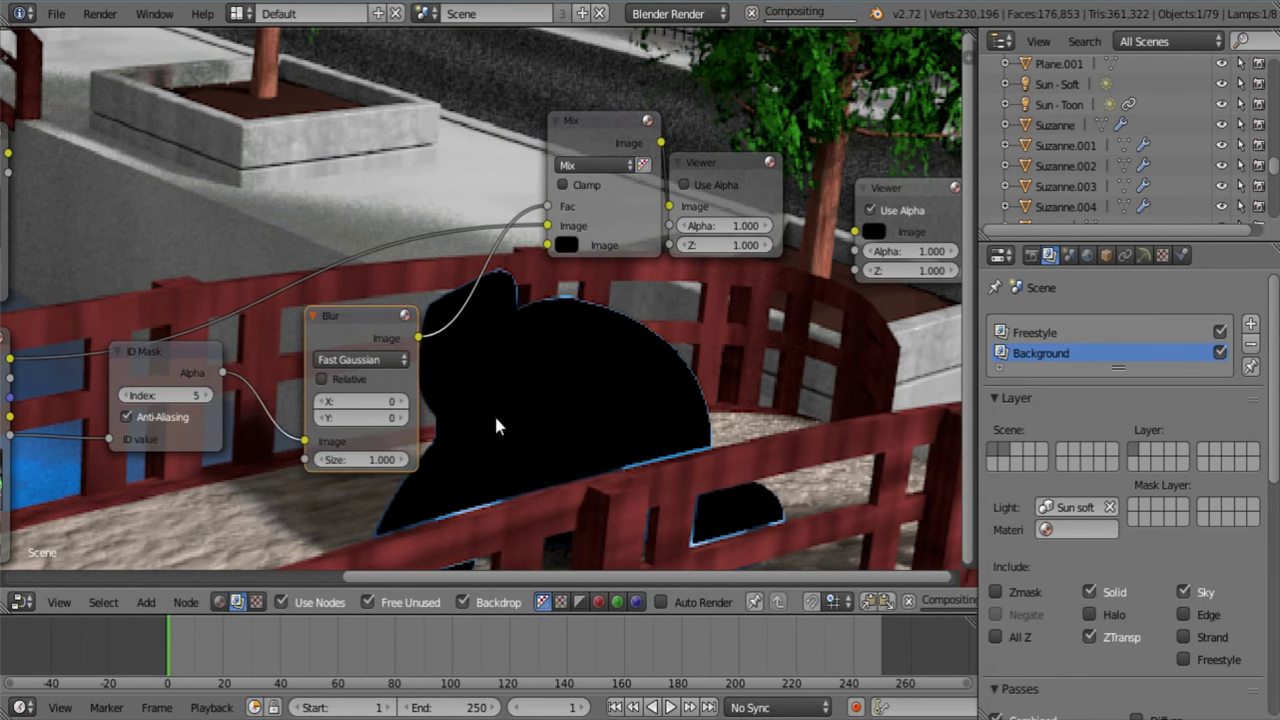
pyautogui.scroll(2, 494, 413)
pyautogui.moveTo(494, 413); pyautogui.dragTo(488, 339, button='middle')
pyautogui.click(289, 300)
pyautogui.click(332, 348)
pyautogui.click(331, 374)
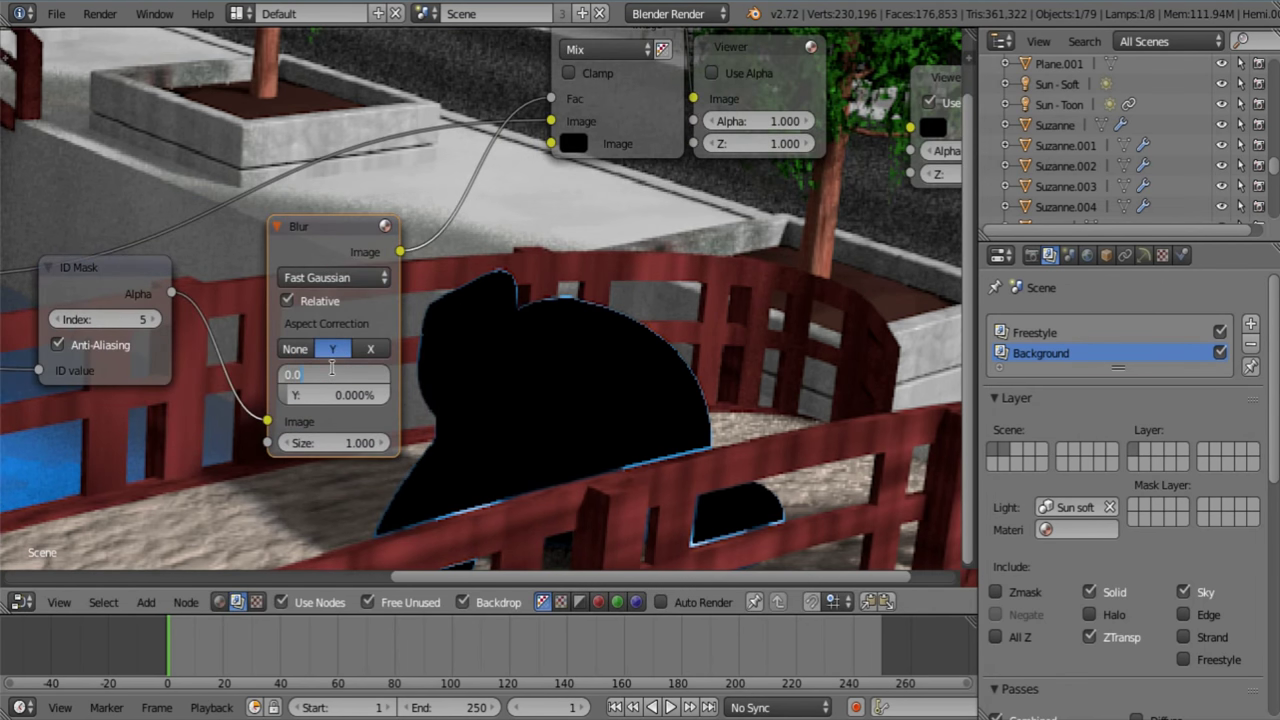
pyautogui.write('.2')
pyautogui.press('Return')
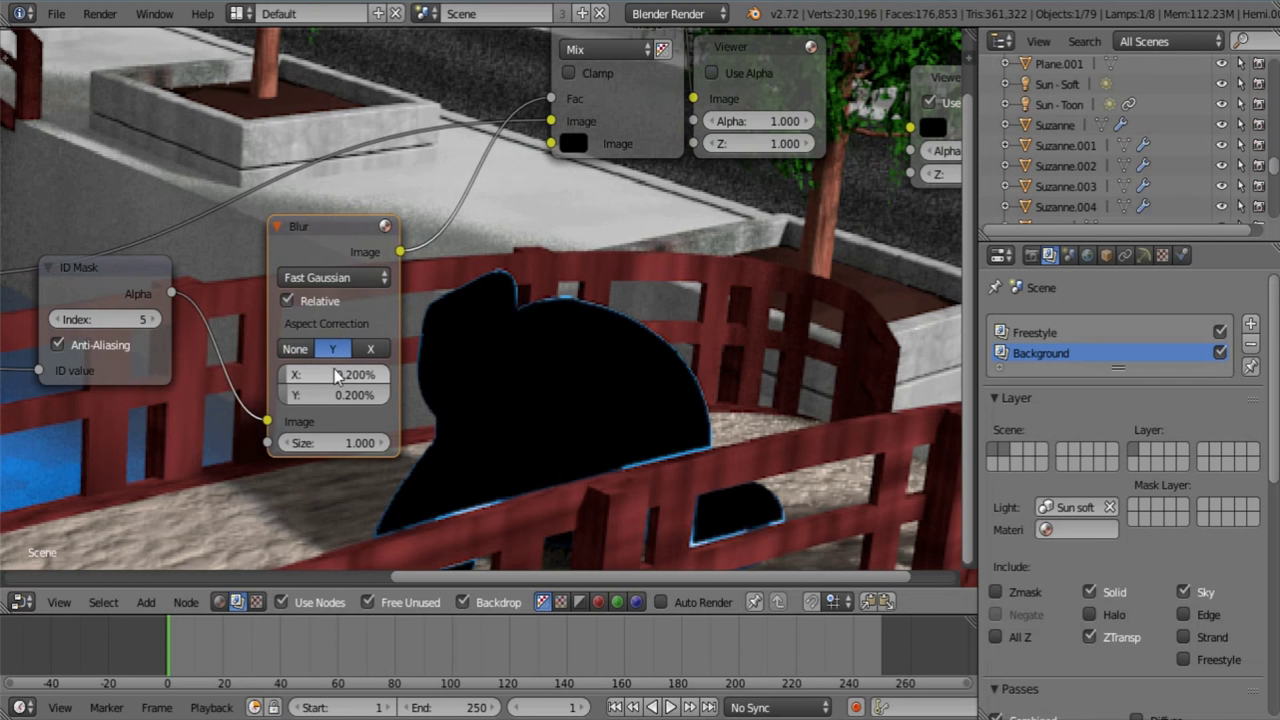
# Insert a Mix node in Add mode between the Blur and the Mix factor, feeding the Blur output into both image inputs
pyautogui.hotkey('shift', 'a')
pyautogui.moveTo(490, 260)
pyautogui.click(565, 256)
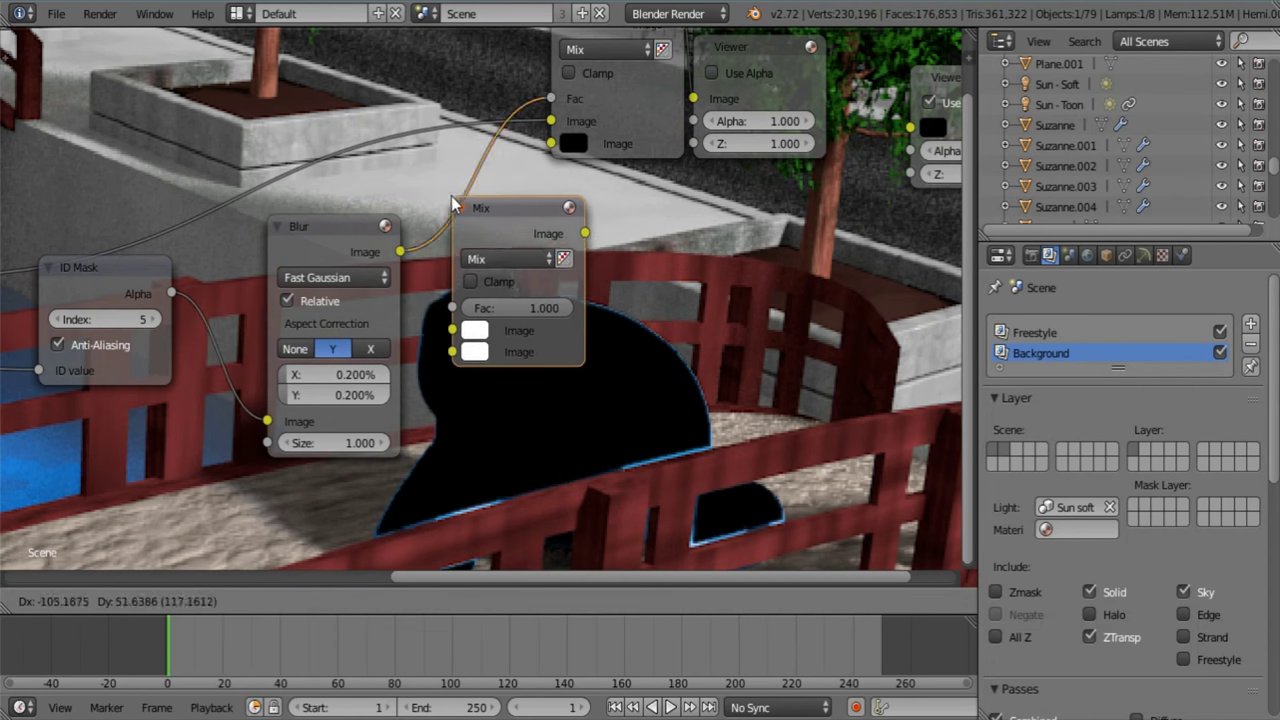
pyautogui.click(494, 263)
pyautogui.click(494, 260)
pyautogui.click(478, 306)
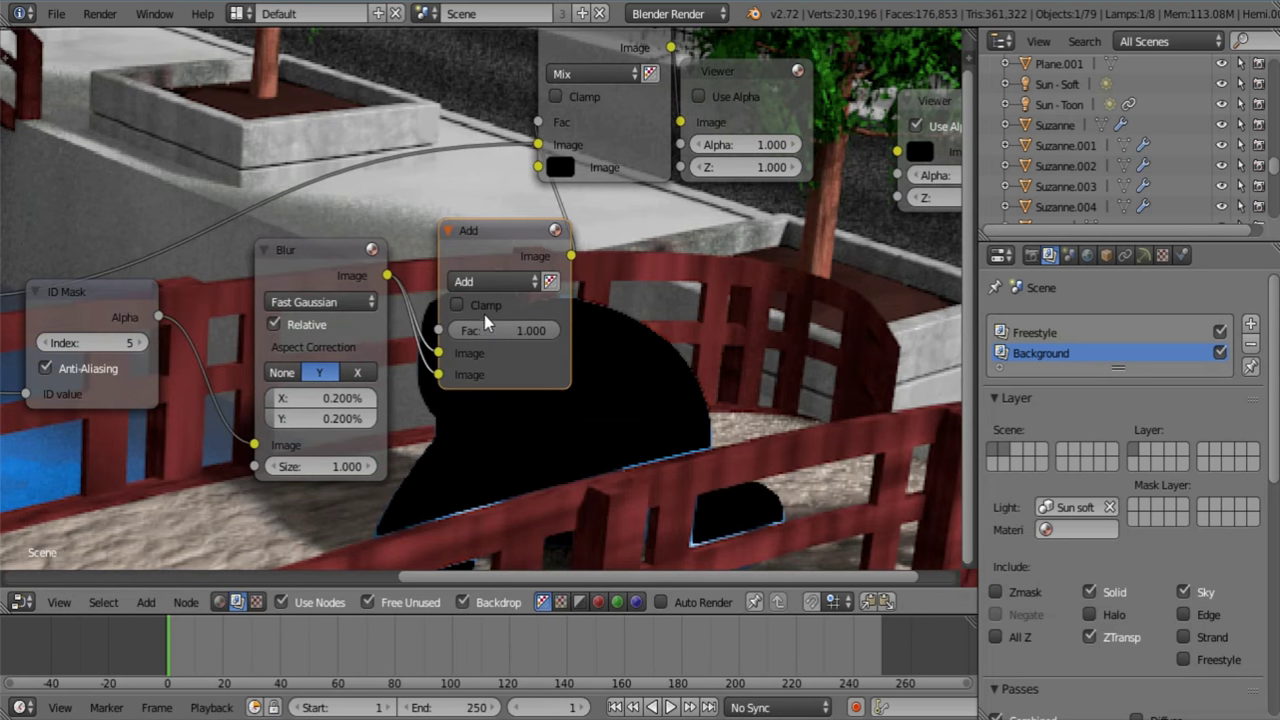
# Enable Clamp on the Add node and set its factor to 15
pyautogui.click(485, 306)
pyautogui.moveTo(580, 378); pyautogui.dragTo(437, 269, button='middle')
pyautogui.click(357, 215)
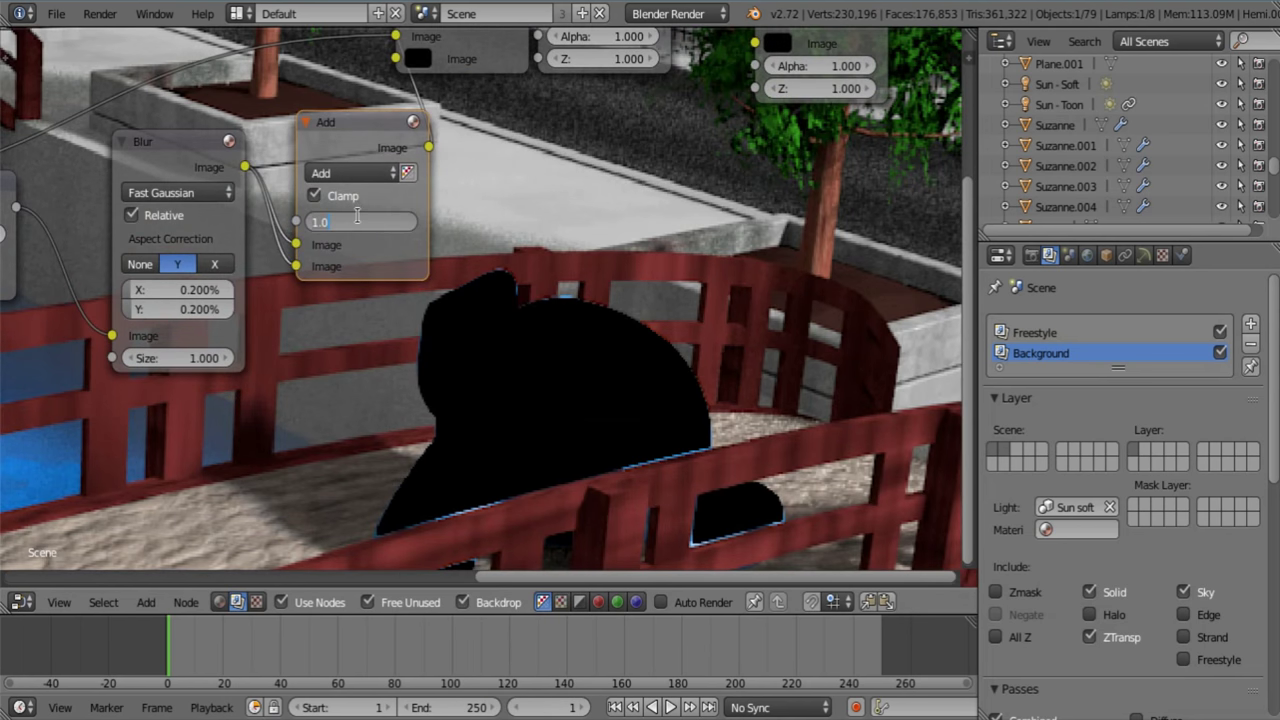
pyautogui.write('5.015')
pyautogui.press('Return')
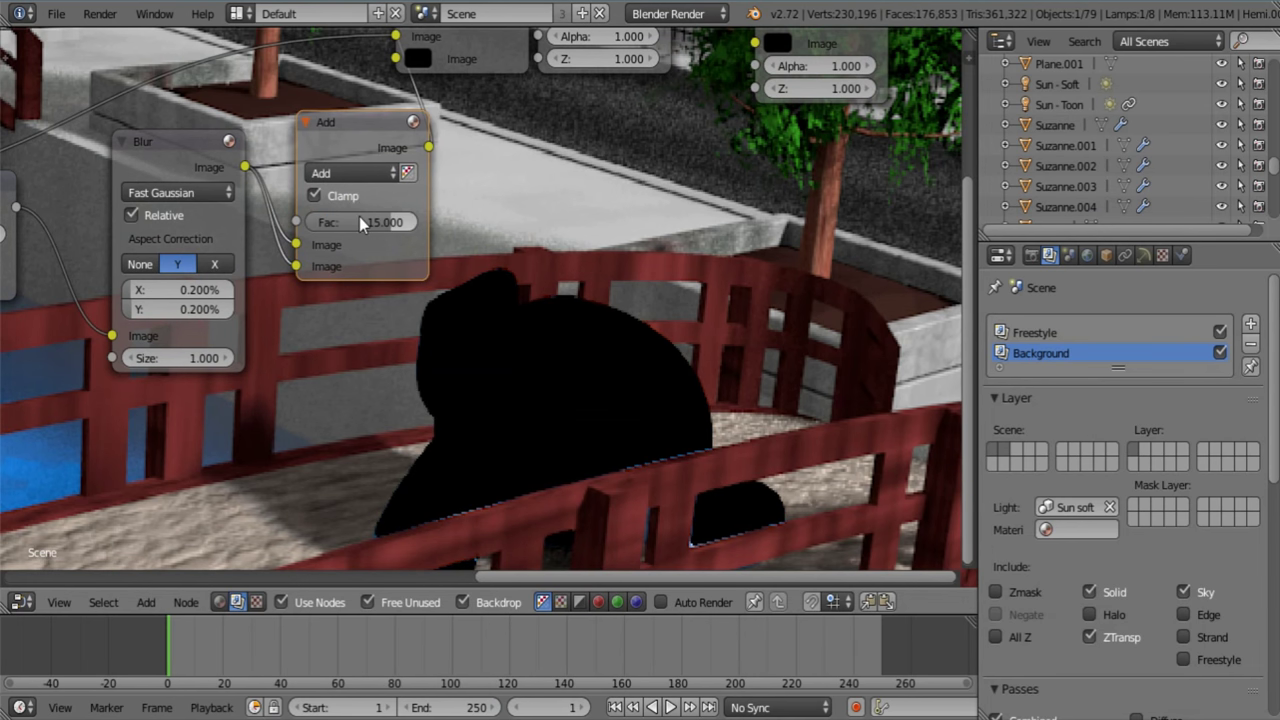
# Delete the unconnected Viewer node and move the remaining Viewer and Mix nodes further along the chain
pyautogui.moveTo(465, 226); pyautogui.dragTo(410, 384, button='middle')
pyautogui.scroll(-5, 505, 253)
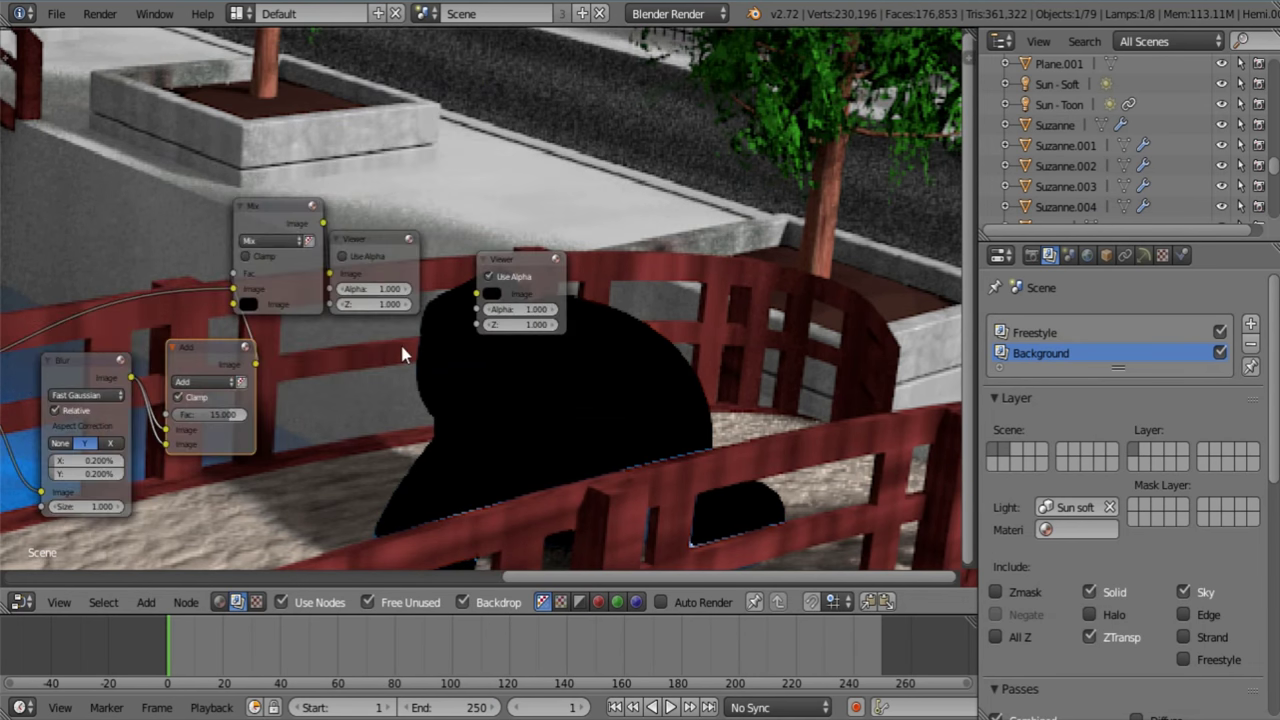
pyautogui.scroll(3, 405, 345)
pyautogui.moveTo(534, 257); pyautogui.dragTo(705, 244)
pyautogui.press('x')
pyautogui.moveTo(314, 220); pyautogui.dragTo(782, 177)
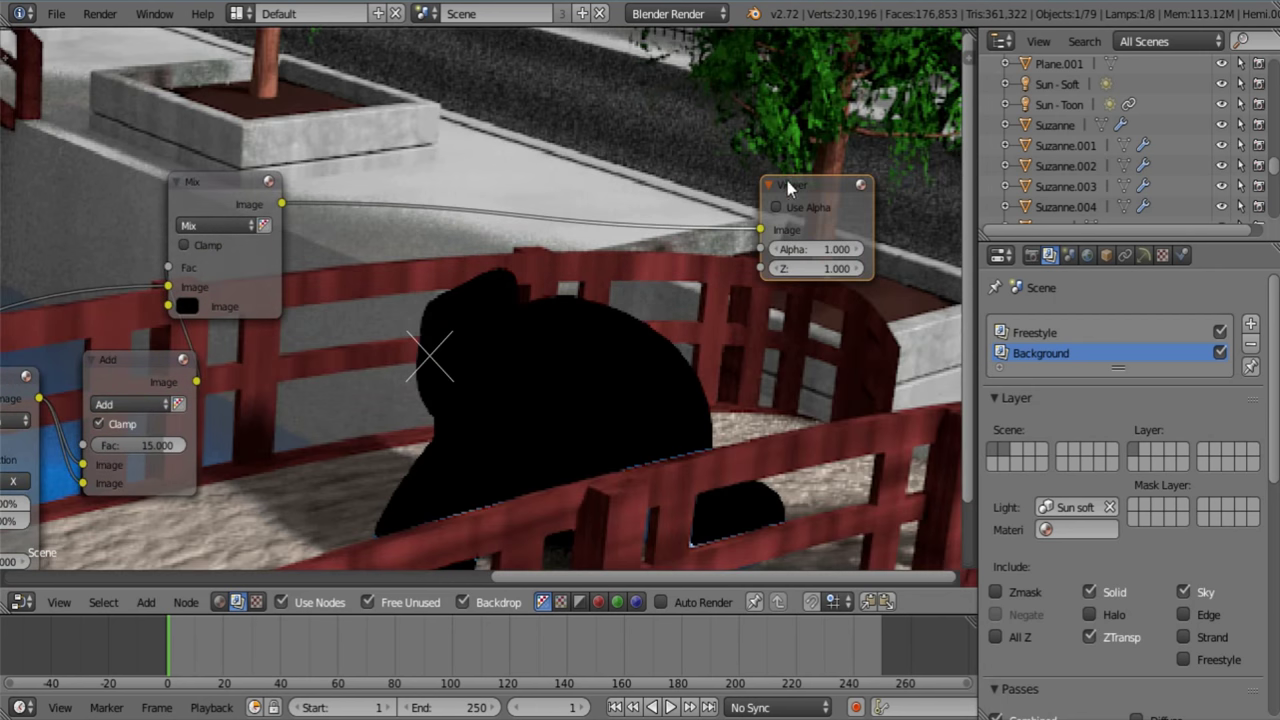
pyautogui.moveTo(179, 202); pyautogui.dragTo(459, 207)
# Reposition the whole node tree, and move the Viewer and final Mix nodes well away from the mask nodes
pyautogui.moveTo(397, 400); pyautogui.dragTo(455, 251, button='middle')
pyautogui.scroll(-7, 455, 251)
pyautogui.moveTo(357, 328); pyautogui.dragTo(466, 383, button='middle')
pyautogui.keyDown('alt'); pyautogui.moveTo(325, 424); pyautogui.dragTo(604, 475, button='middle'); pyautogui.keyUp('alt')
pyautogui.moveTo(786, 431); pyautogui.dragTo(436, 312, button='middle')
pyautogui.press('a')
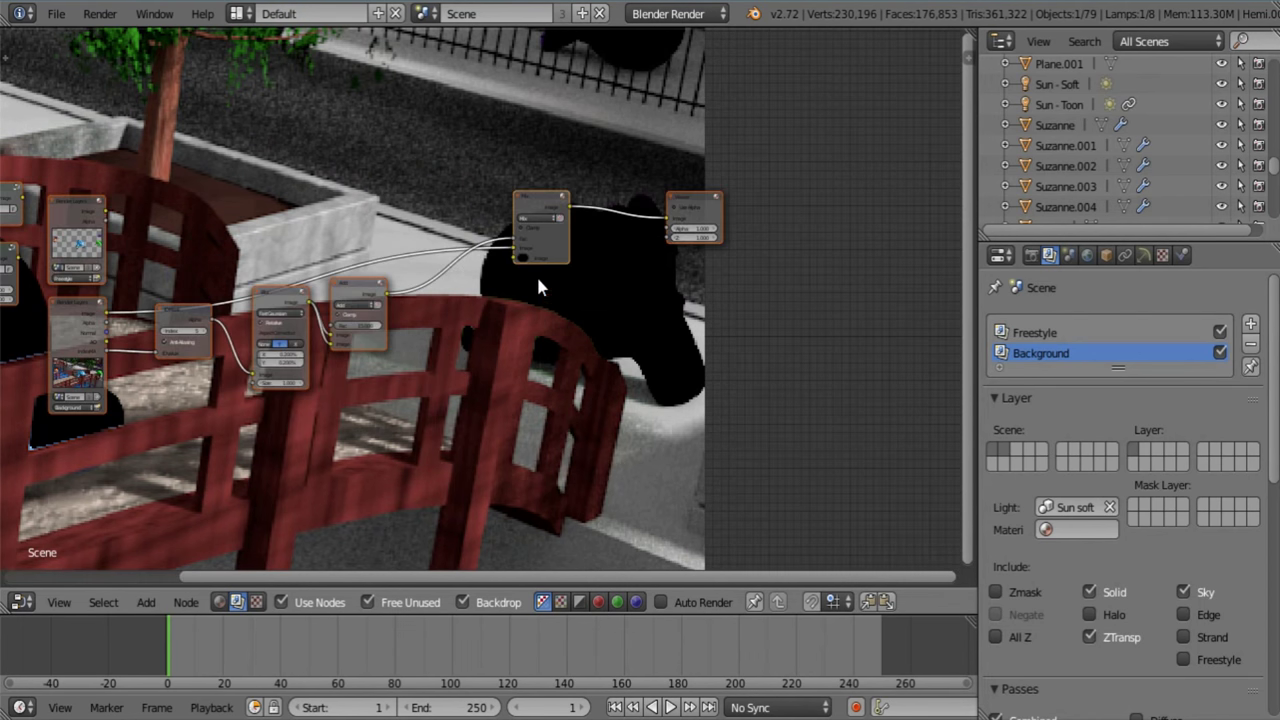
pyautogui.press('g')
pyautogui.click(422, 377)
pyautogui.moveTo(578, 305); pyautogui.dragTo(937, 247)
pyautogui.click(444, 297)
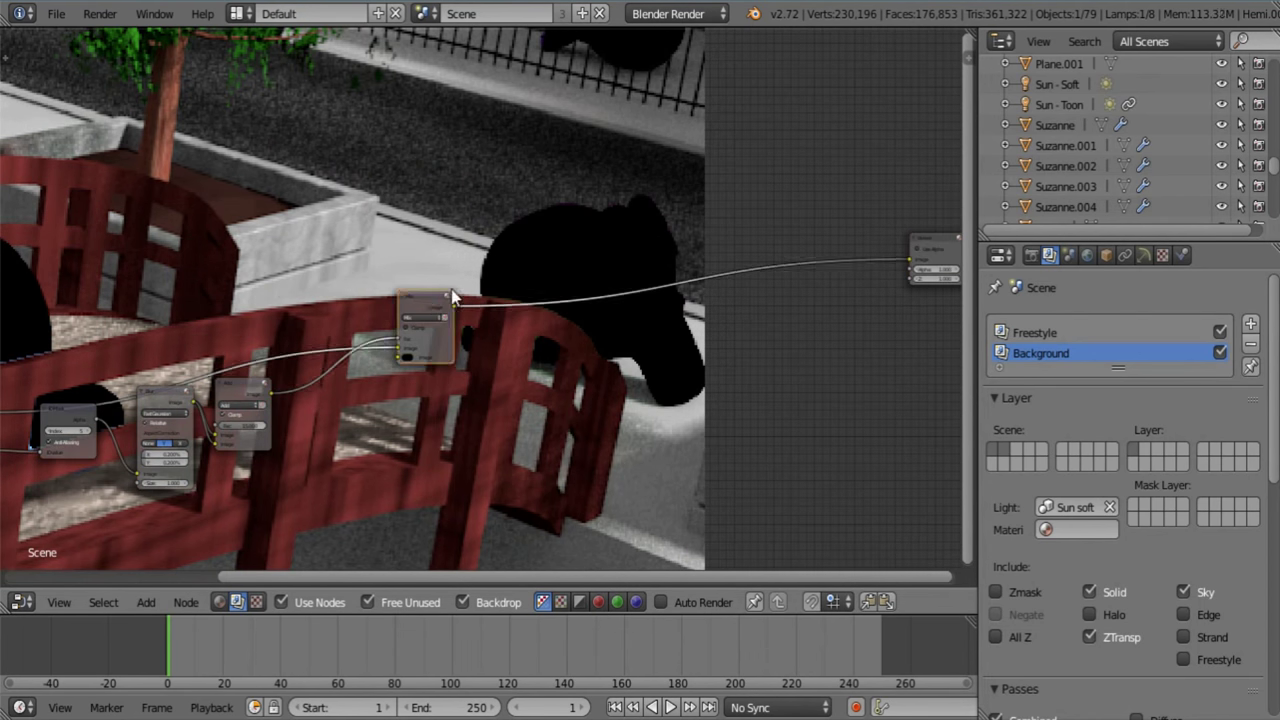
pyautogui.moveTo(451, 297); pyautogui.dragTo(748, 205)
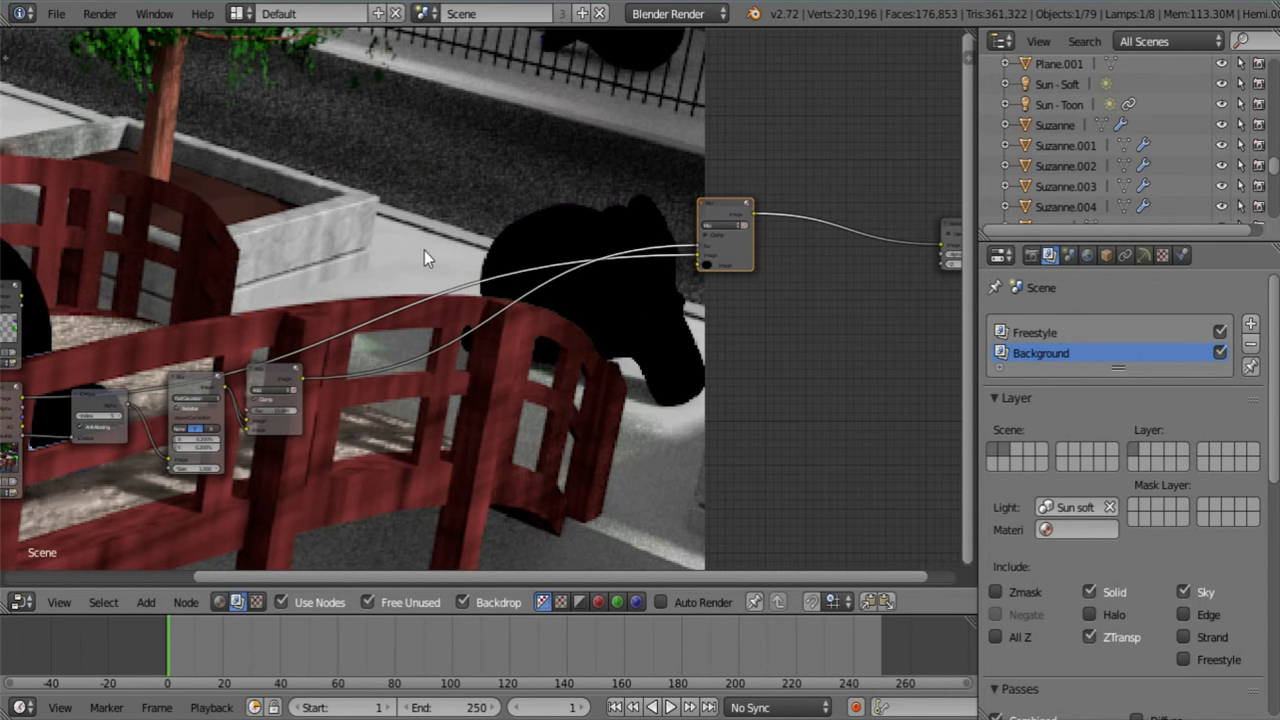
pyautogui.moveTo(496, 233); pyautogui.dragTo(482, 275, button='middle')
pyautogui.scroll(3, 482, 275)
pyautogui.moveTo(254, 253); pyautogui.dragTo(306, 265, button='middle')
pyautogui.scroll(-4, 306, 265)
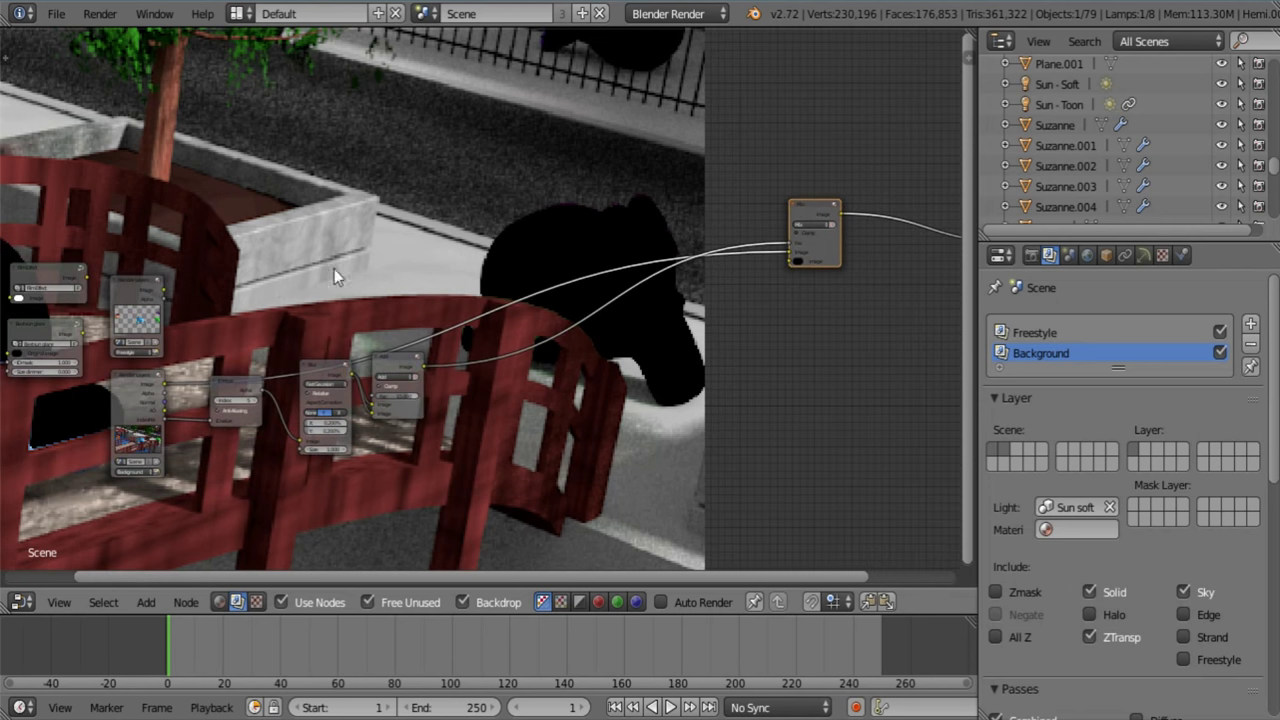
# Feed the Freestyle layer's image into the second image input of the final Mix node and fit the backdrop in view
pyautogui.moveTo(164, 290); pyautogui.dragTo(789, 261)
pyautogui.moveTo(764, 361); pyautogui.dragTo(719, 193, button='middle')
pyautogui.moveTo(527, 338); pyautogui.dragTo(524, 283, button='middle')
pyautogui.hotkey('alt', 'Home')
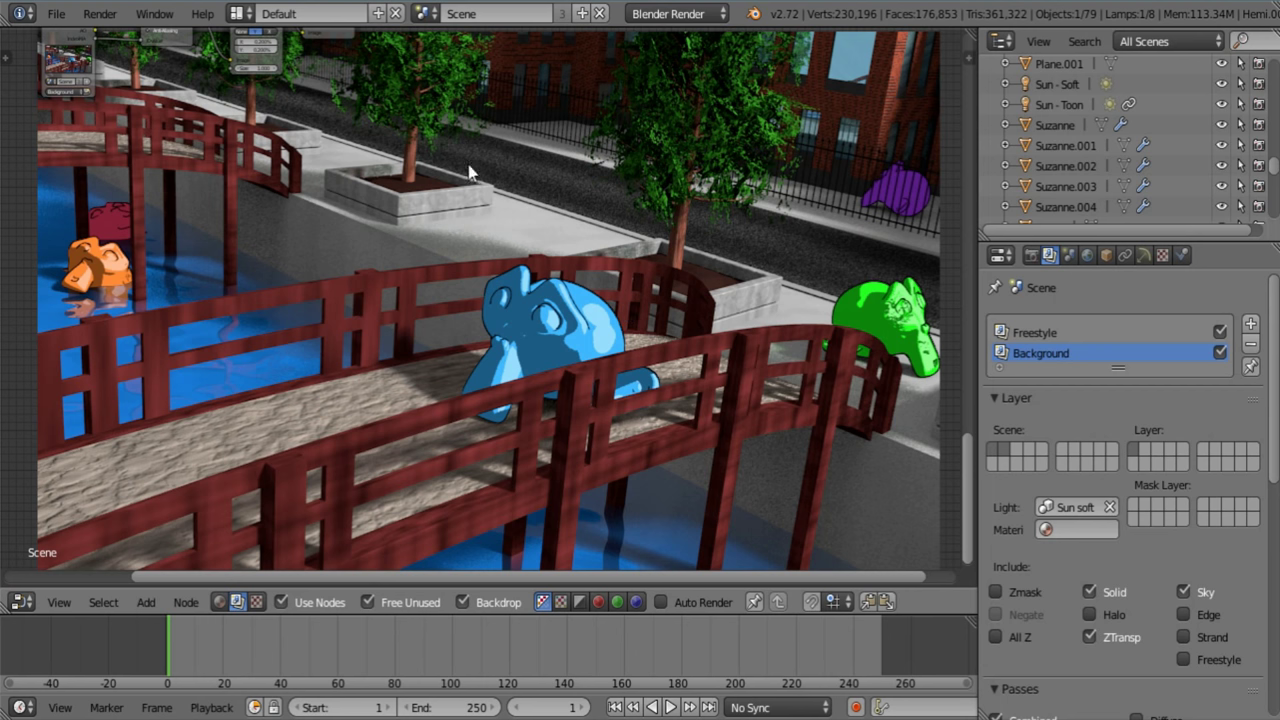
pyautogui.press('Home')
# Rearrange the Blur, ID Mask and Add nodes into a compact group below and beside the Background layer node
pyautogui.moveTo(489, 291); pyautogui.dragTo(300, 368, button='middle')
pyautogui.moveTo(614, 339); pyautogui.dragTo(534, 374, button='middle')
pyautogui.scroll(4, 534, 374)
pyautogui.moveTo(513, 233); pyautogui.dragTo(515, 180)
pyautogui.moveTo(330, 322); pyautogui.dragTo(420, 269, button='middle')
pyautogui.scroll(-5, 420, 269)
pyautogui.moveTo(326, 292); pyautogui.dragTo(460, 261, button='middle')
pyautogui.scroll(4, 241, 400)
pyautogui.moveTo(300, 398); pyautogui.dragTo(455, 328, button='middle')
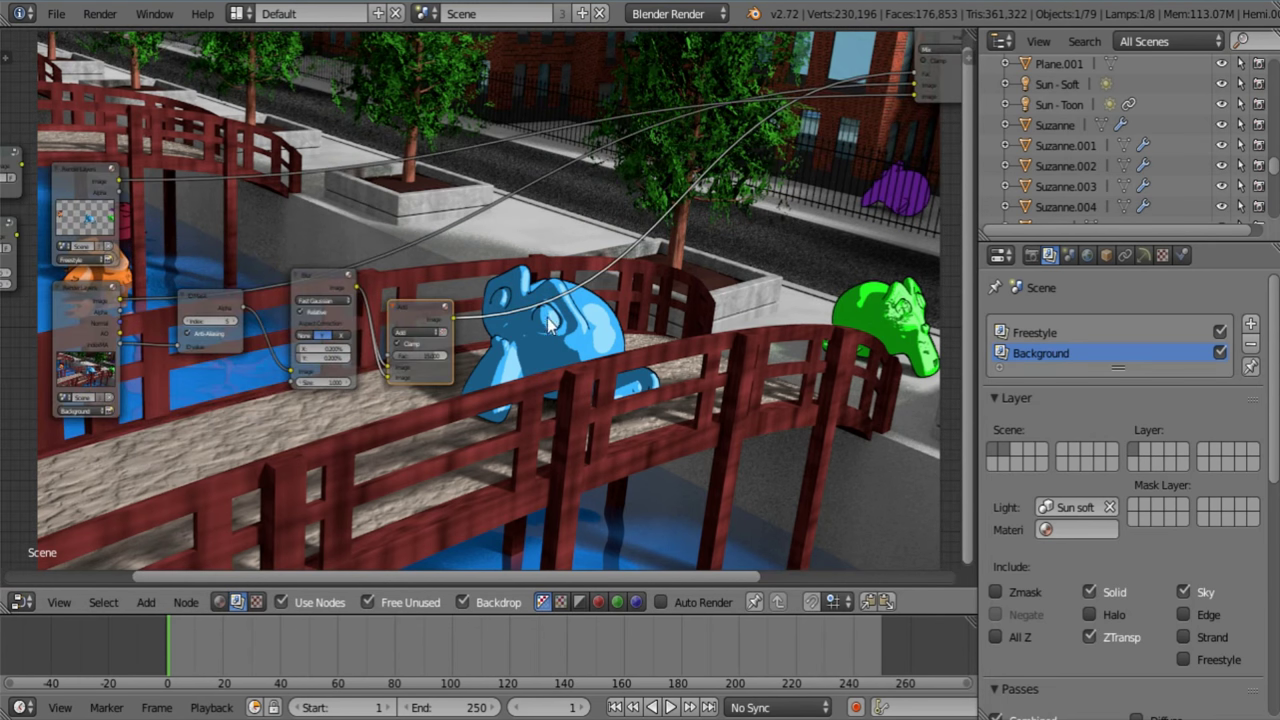
pyautogui.moveTo(330, 274); pyautogui.dragTo(328, 326)
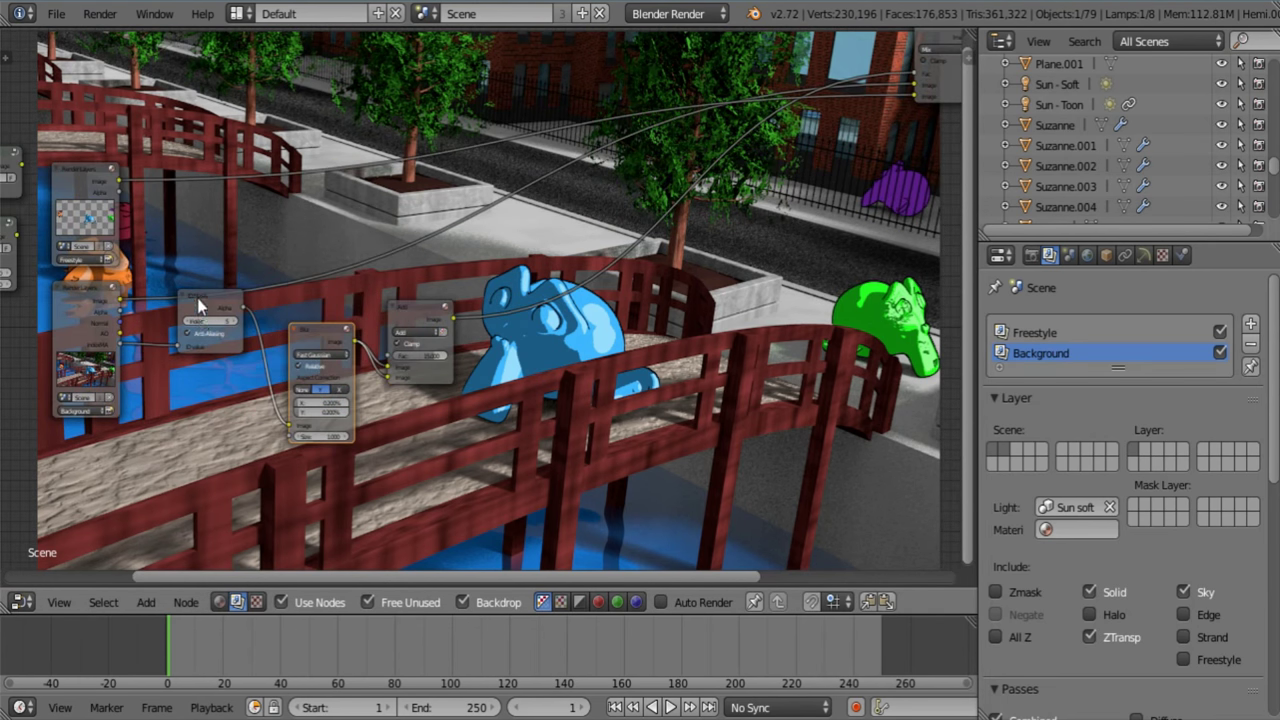
pyautogui.moveTo(203, 316); pyautogui.dragTo(210, 373)
pyautogui.moveTo(301, 331); pyautogui.dragTo(264, 364)
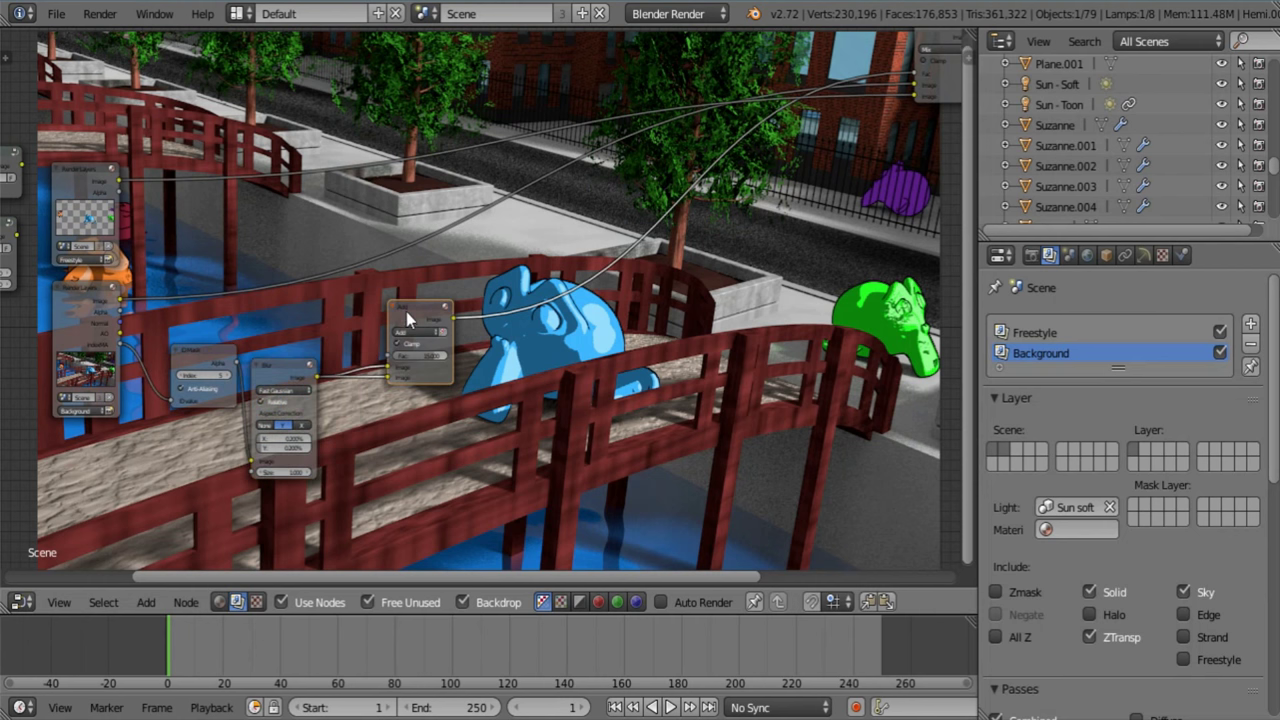
pyautogui.moveTo(406, 311); pyautogui.dragTo(377, 337)
pyautogui.scroll(2, 430, 355)
# Add an unconnected Mix node and a new Viewer node below the mask's Add node
pyautogui.hotkey('shift', 'a')
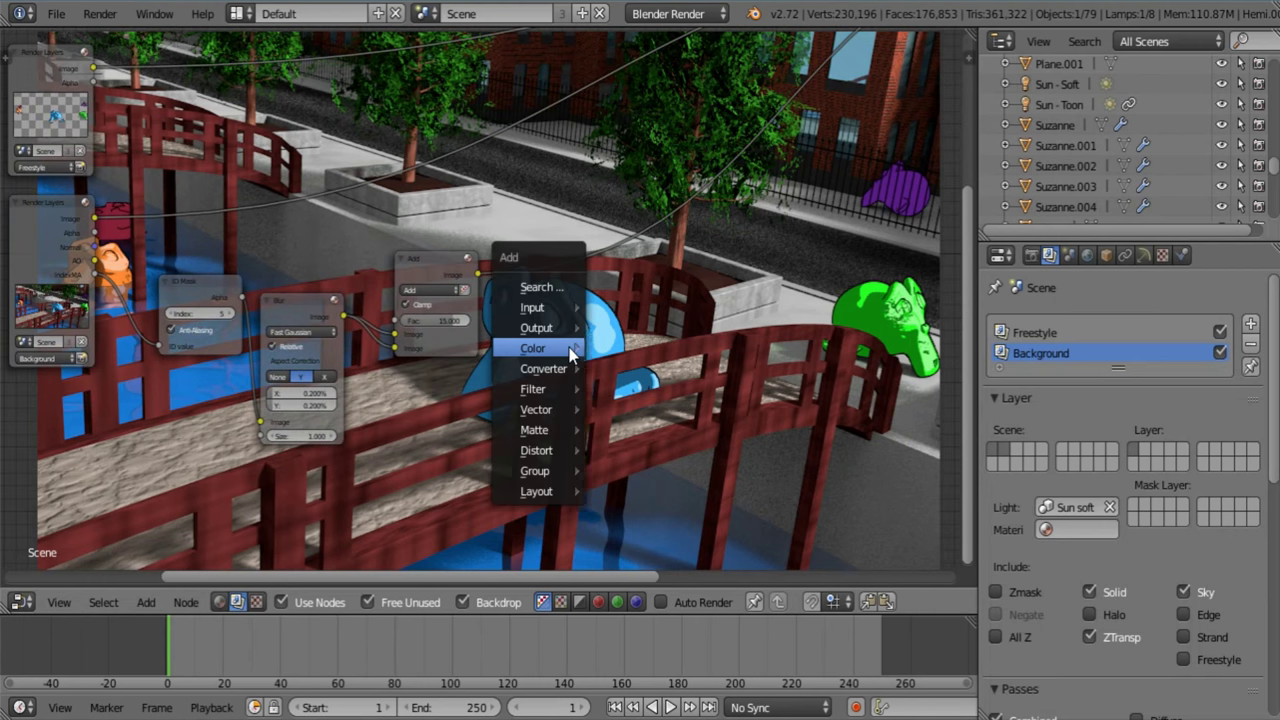
pyautogui.moveTo(573, 355)
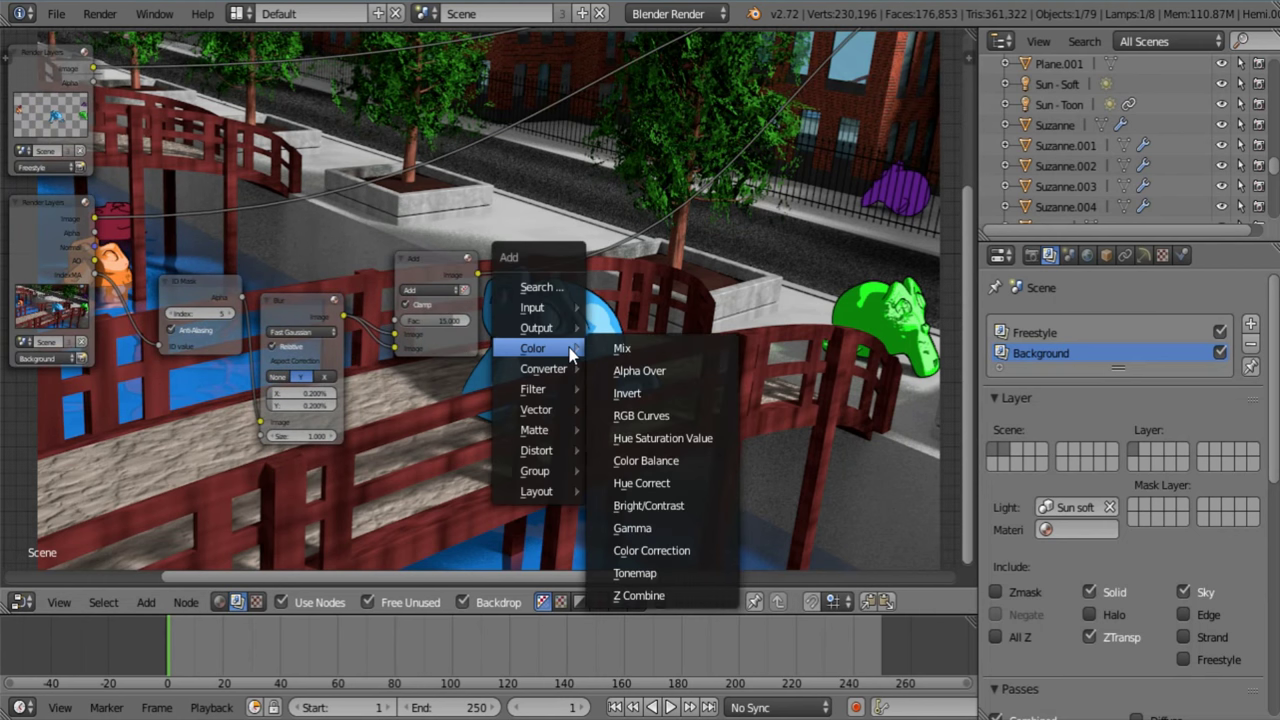
pyautogui.click(622, 348)
pyautogui.click(585, 395)
pyautogui.hotkey('shift', 'a')
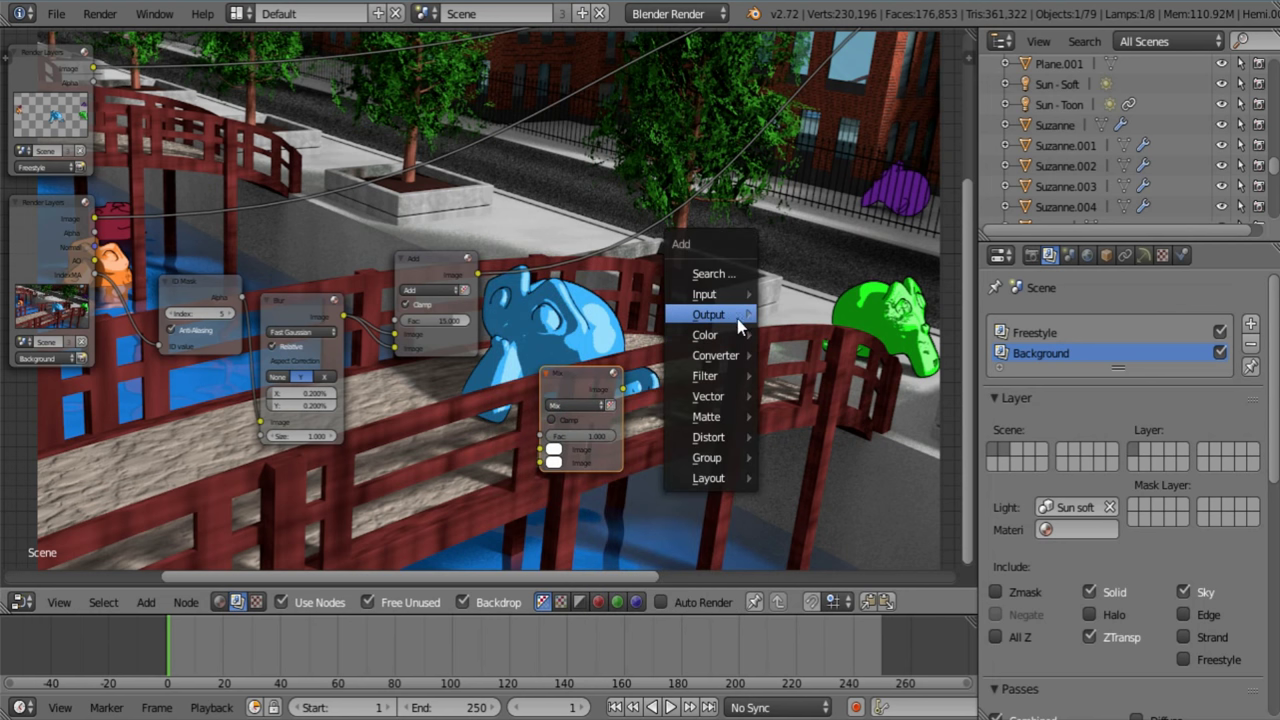
pyautogui.moveTo(740, 322)
pyautogui.click(805, 335)
pyautogui.click(712, 385)
# Connect the Background layer's AO pass to the new Viewer to preview it
pyautogui.moveTo(437, 379); pyautogui.dragTo(481, 360, button='middle')
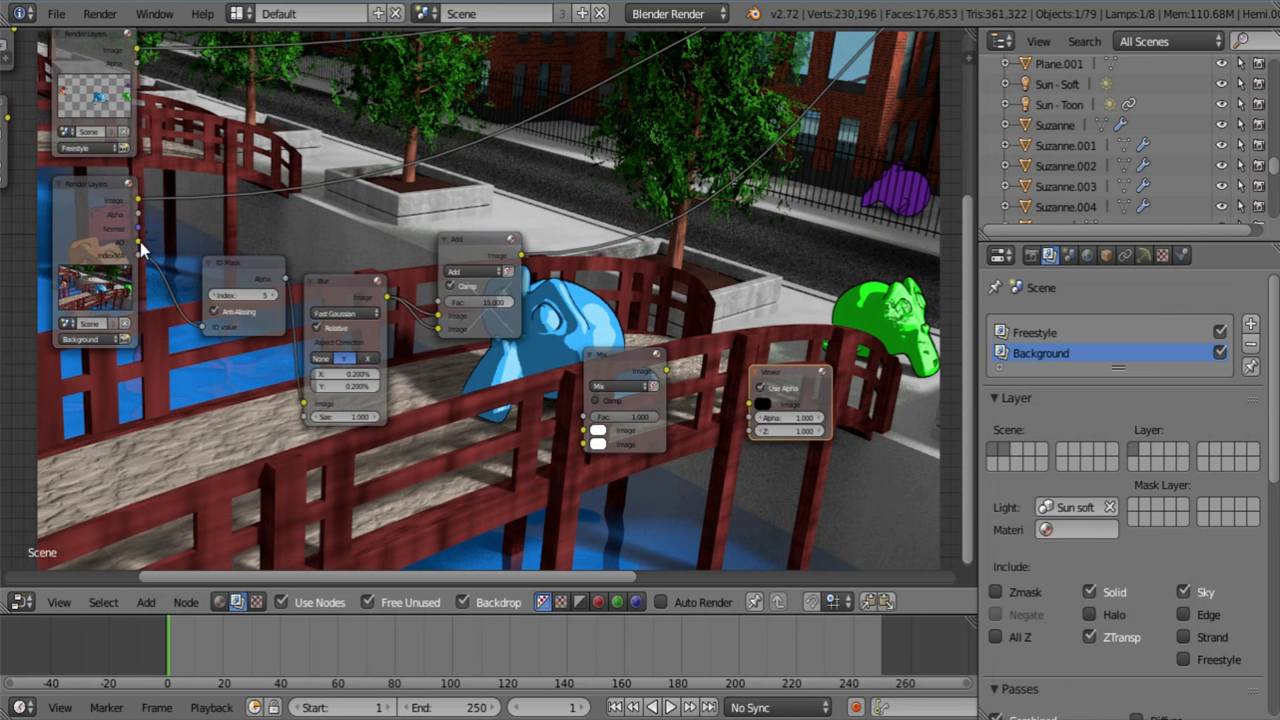
pyautogui.moveTo(139, 243); pyautogui.dragTo(750, 404)
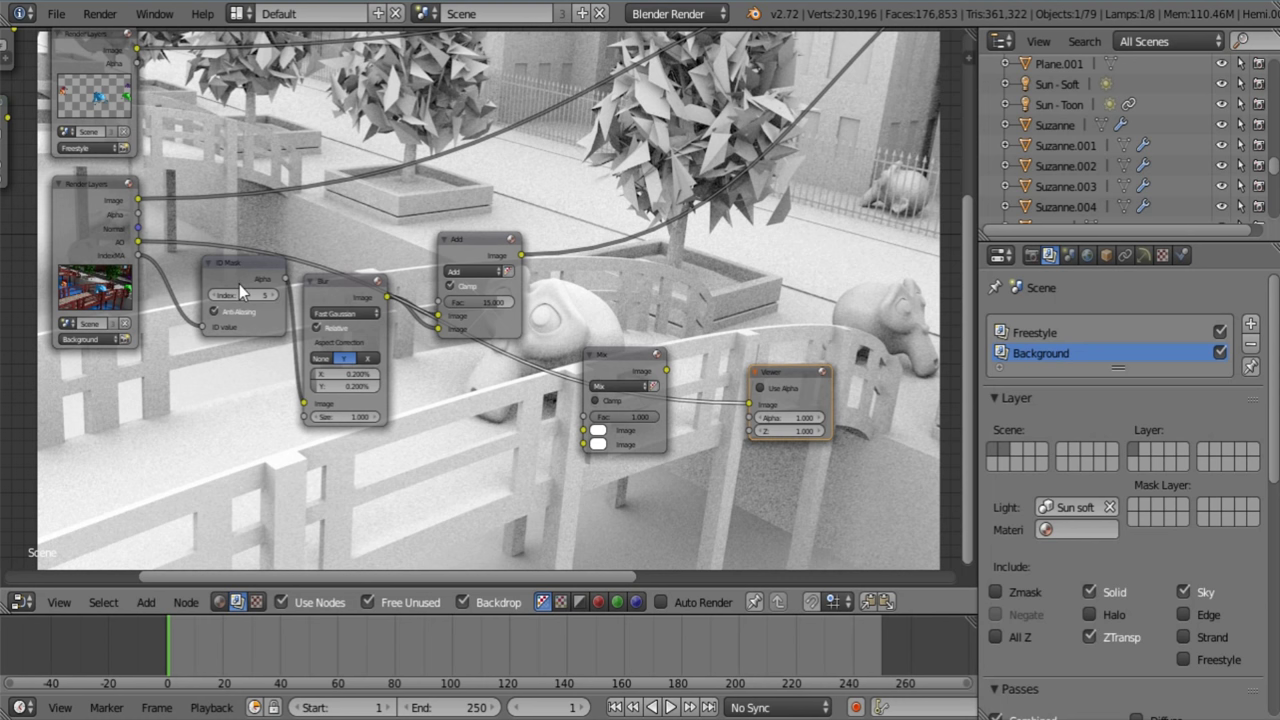
pyautogui.scroll(1, 239, 284)
pyautogui.moveTo(312, 321); pyautogui.dragTo(350, 280, button='middle')
pyautogui.moveTo(576, 168); pyautogui.dragTo(535, 232, button='middle')
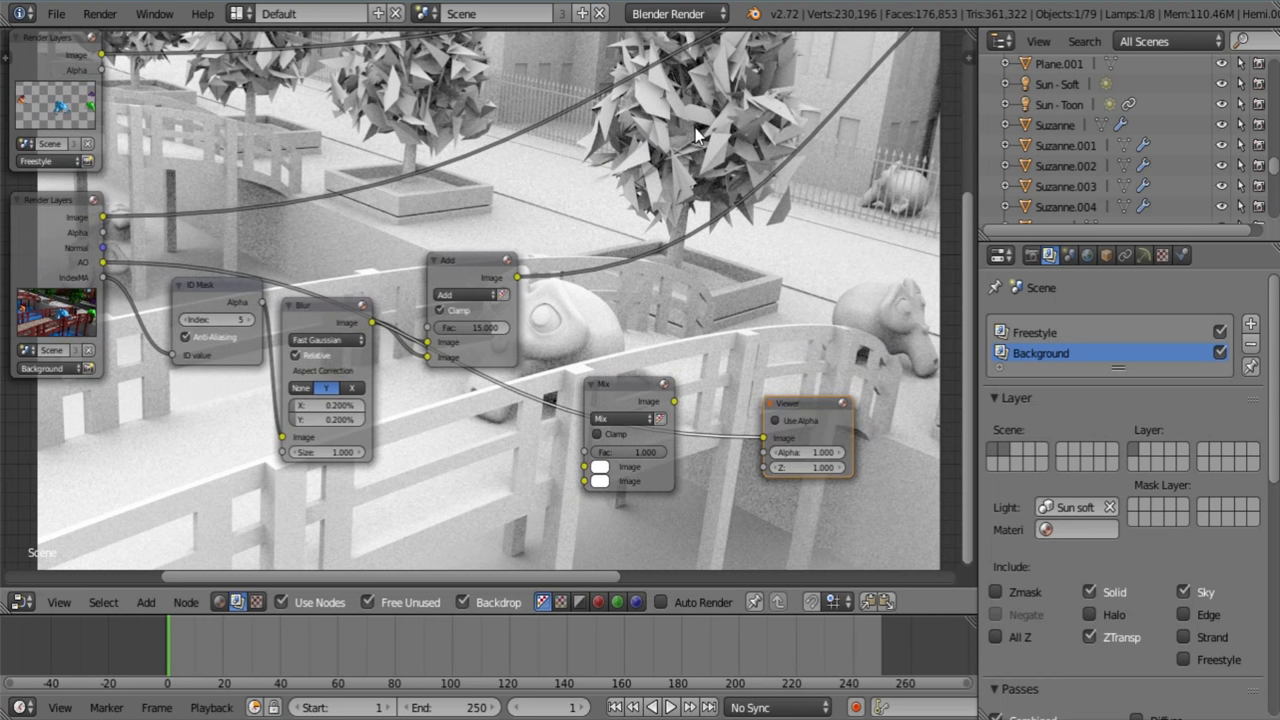
pyautogui.moveTo(610, 255); pyautogui.dragTo(685, 185, button='middle')
# Duplicate the ID Mask node below the original and lower the copy's index to 1
pyautogui.click(299, 220)
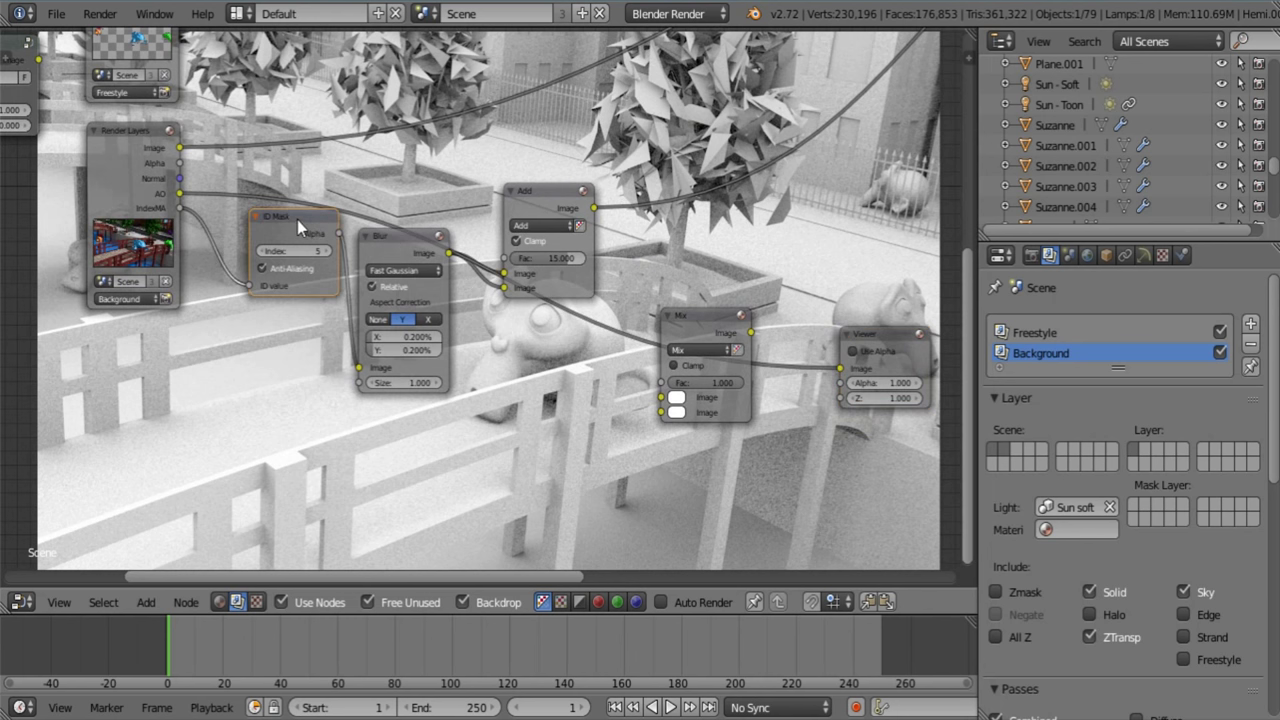
pyautogui.hotkey('shift', 'd')
pyautogui.click(280, 326)
pyautogui.click(243, 361)
pyautogui.click(243, 361)
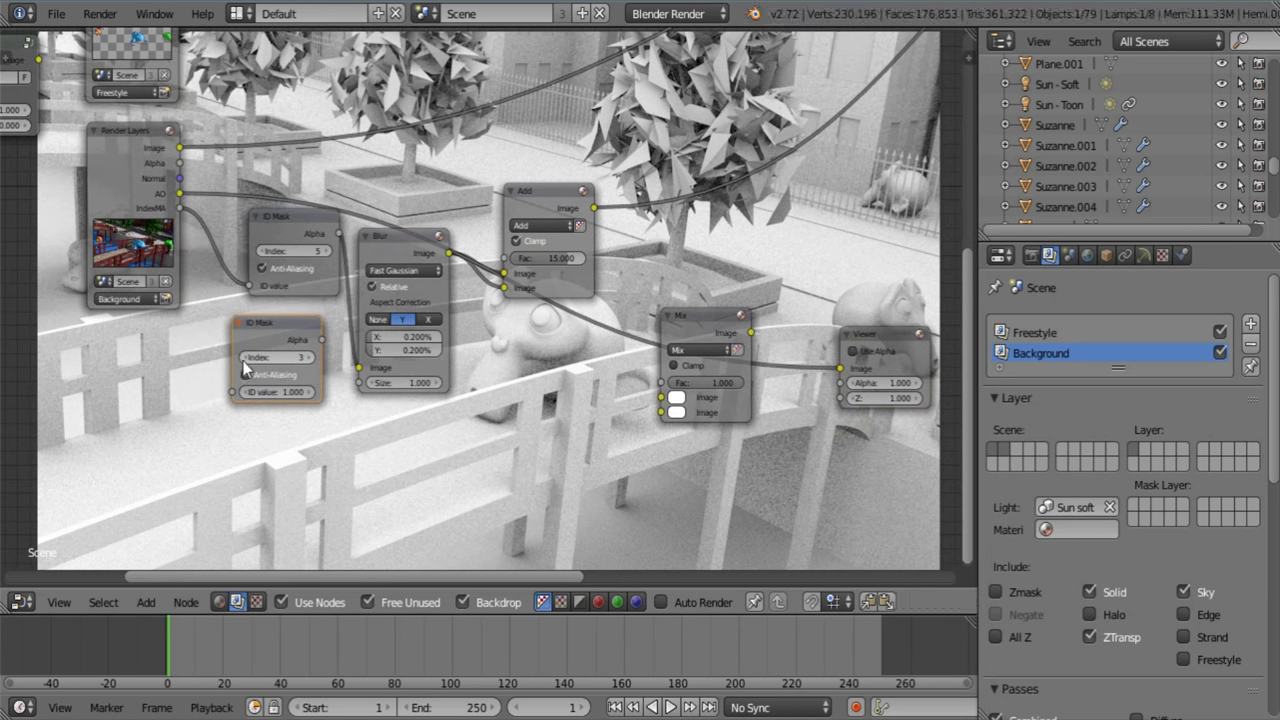
pyautogui.click(243, 361)
pyautogui.click(243, 361)
# Wire the duplicated ID Mask between the Background layer's IndexMA output and the Viewer, and set its index to 2
pyautogui.moveTo(180, 208); pyautogui.dragTo(234, 391)
pyautogui.moveTo(322, 340); pyautogui.dragTo(842, 363)
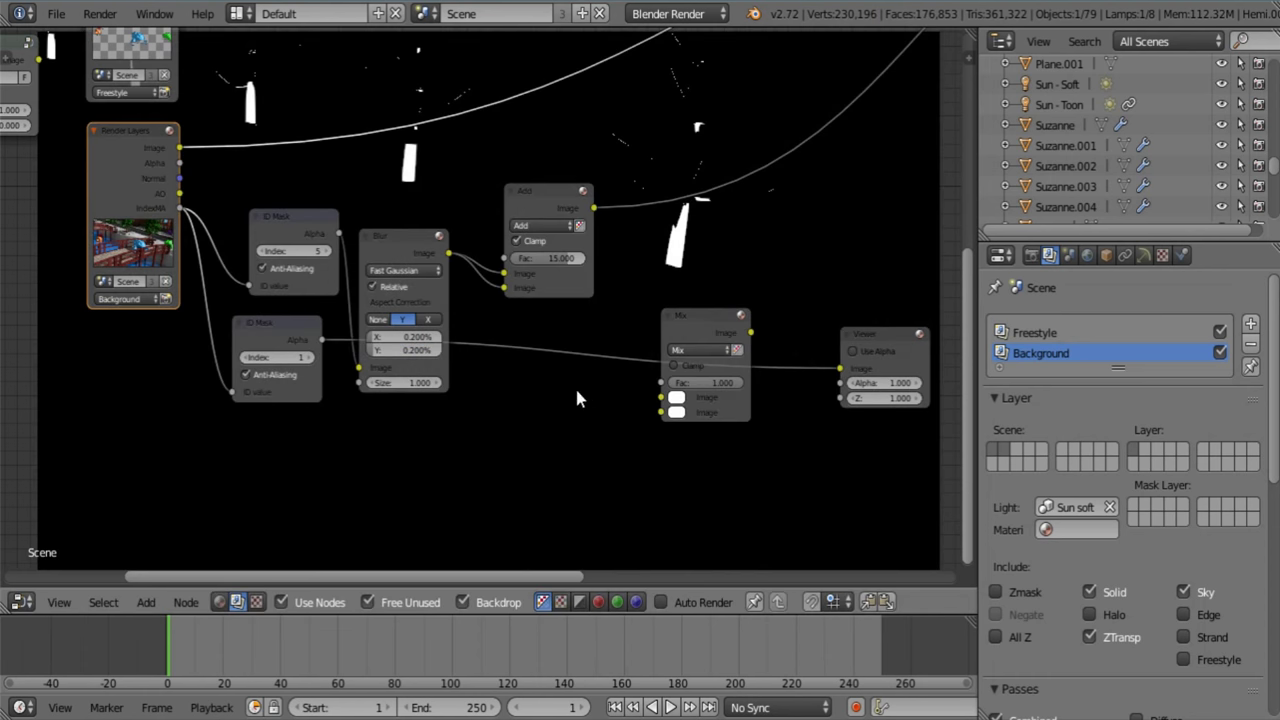
pyautogui.moveTo(257, 312); pyautogui.dragTo(387, 426)
pyautogui.click(440, 472)
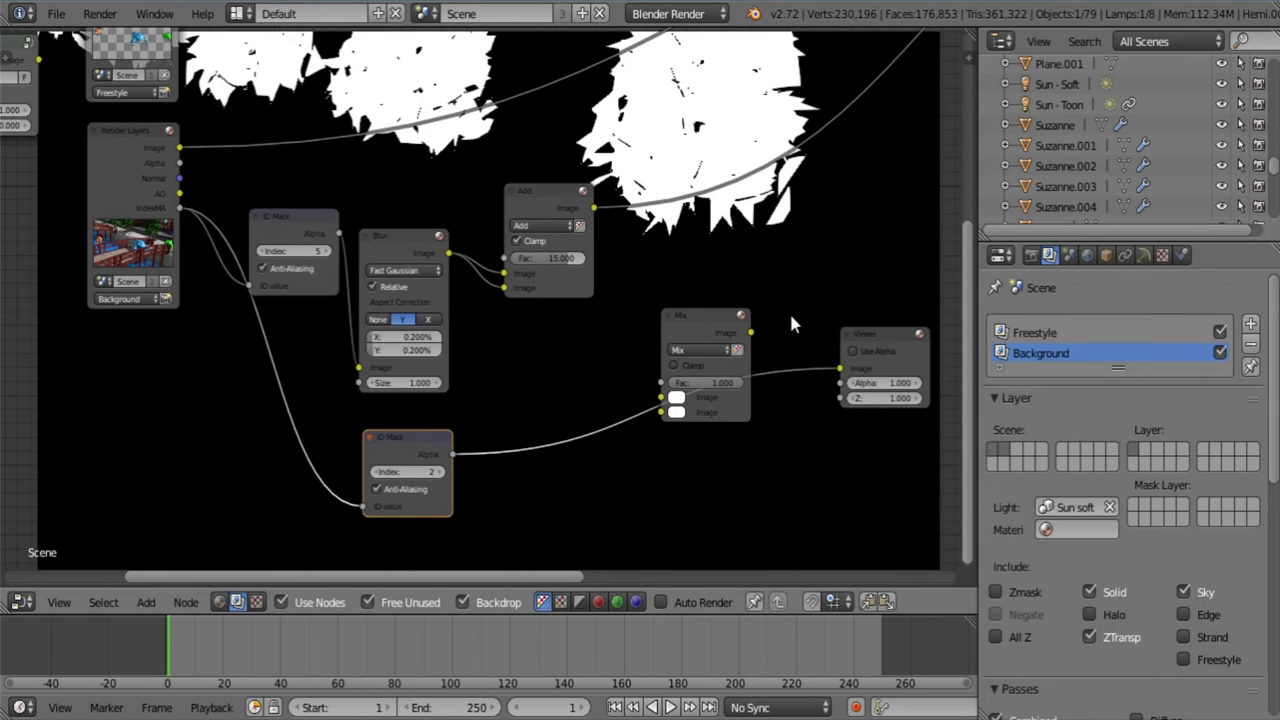
# Insert the loose Mix node before the Viewer and a Blur node between the duplicated ID Mask and that Mix
pyautogui.moveTo(686, 363); pyautogui.dragTo(595, 375, button='middle')
pyautogui.moveTo(603, 337); pyautogui.dragTo(643, 298)
pyautogui.hotkey('shift', 'a')
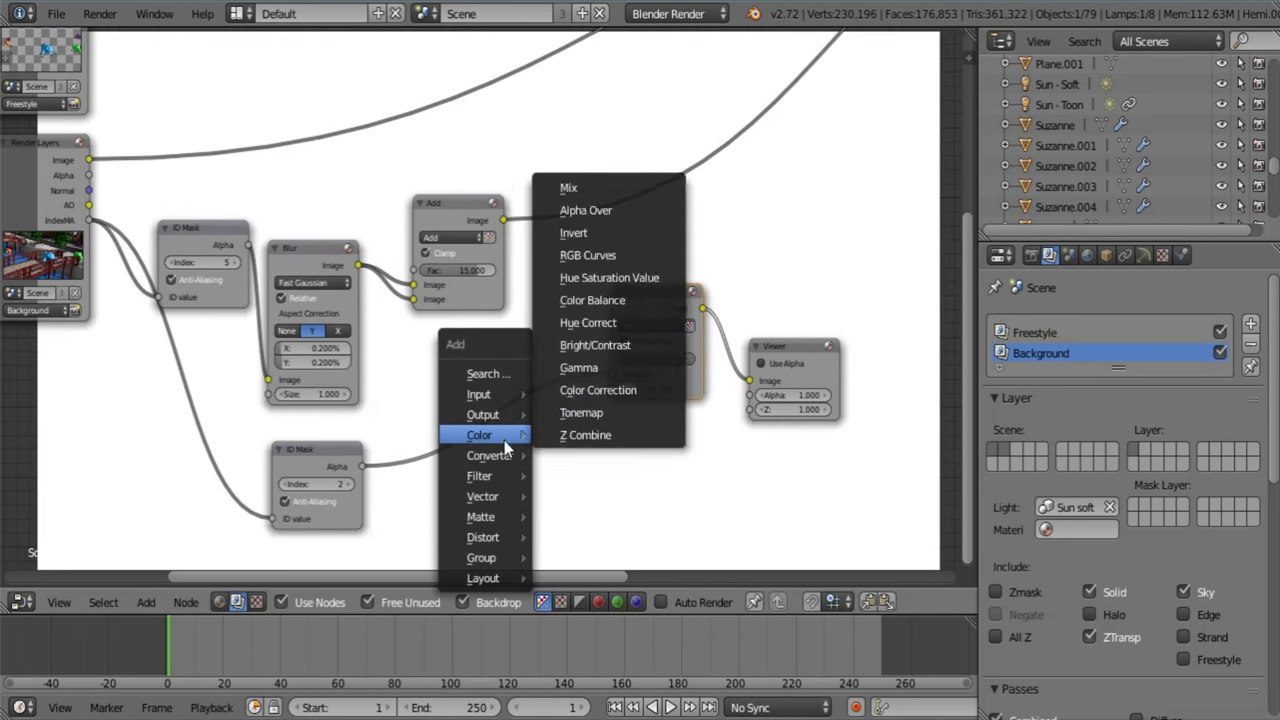
pyautogui.moveTo(500, 475)
pyautogui.click(569, 206)
pyautogui.click(405, 332)
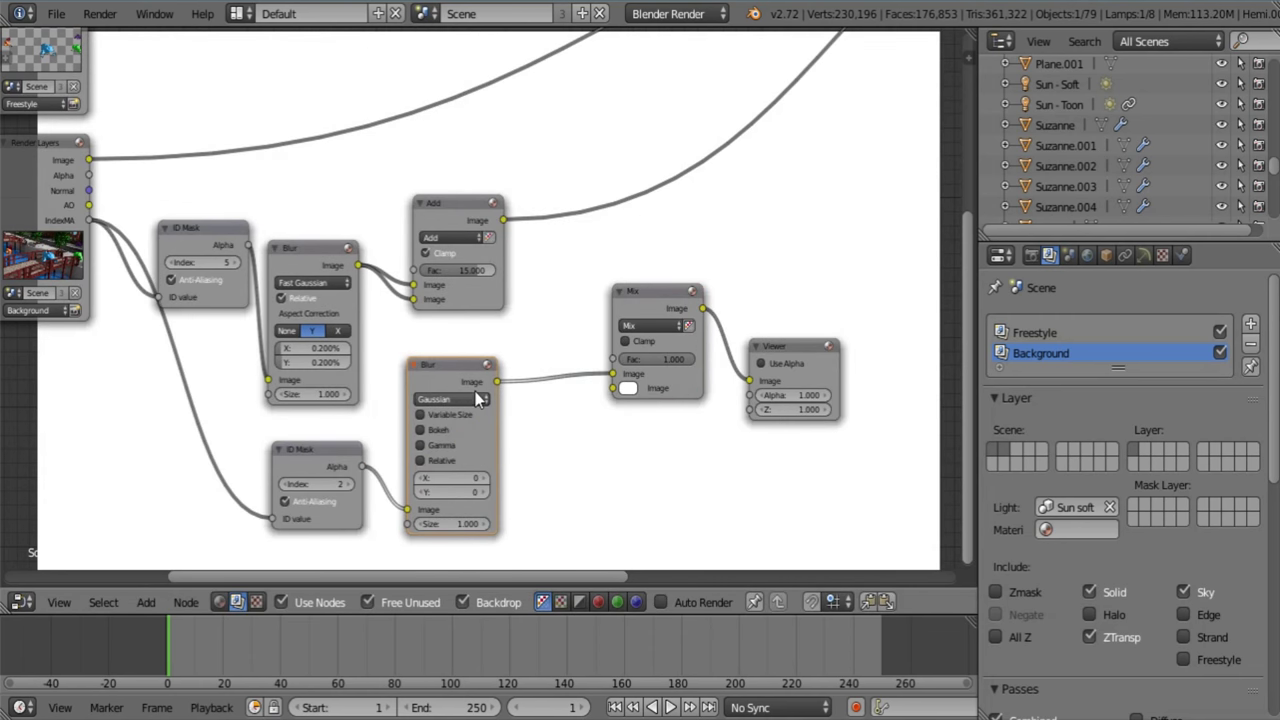
# Set the new Blur to Fast Gaussian and Relative with Y aspect correction and 0.5% in X and Y
pyautogui.click(455, 398)
pyautogui.click(441, 303)
pyautogui.scroll(2, 483, 337)
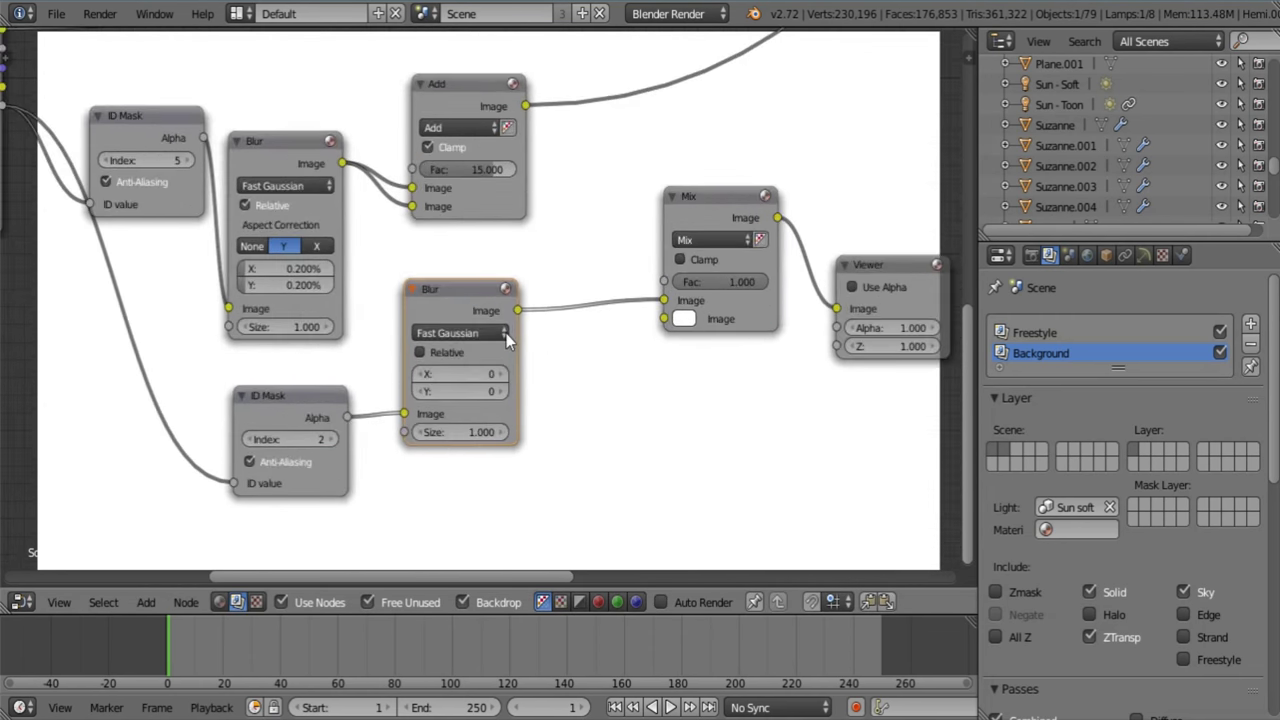
pyautogui.click(421, 353)
pyautogui.click(464, 414)
pyautogui.write('.5')
pyautogui.press('Tab')
pyautogui.write('.5')
pyautogui.press('Return')
# Move the Blur's link to the Mix node's second image input and feed the Background AO pass into the first
pyautogui.moveTo(692, 332); pyautogui.dragTo(587, 389, button='middle')
pyautogui.moveTo(560, 358); pyautogui.dragTo(559, 375)
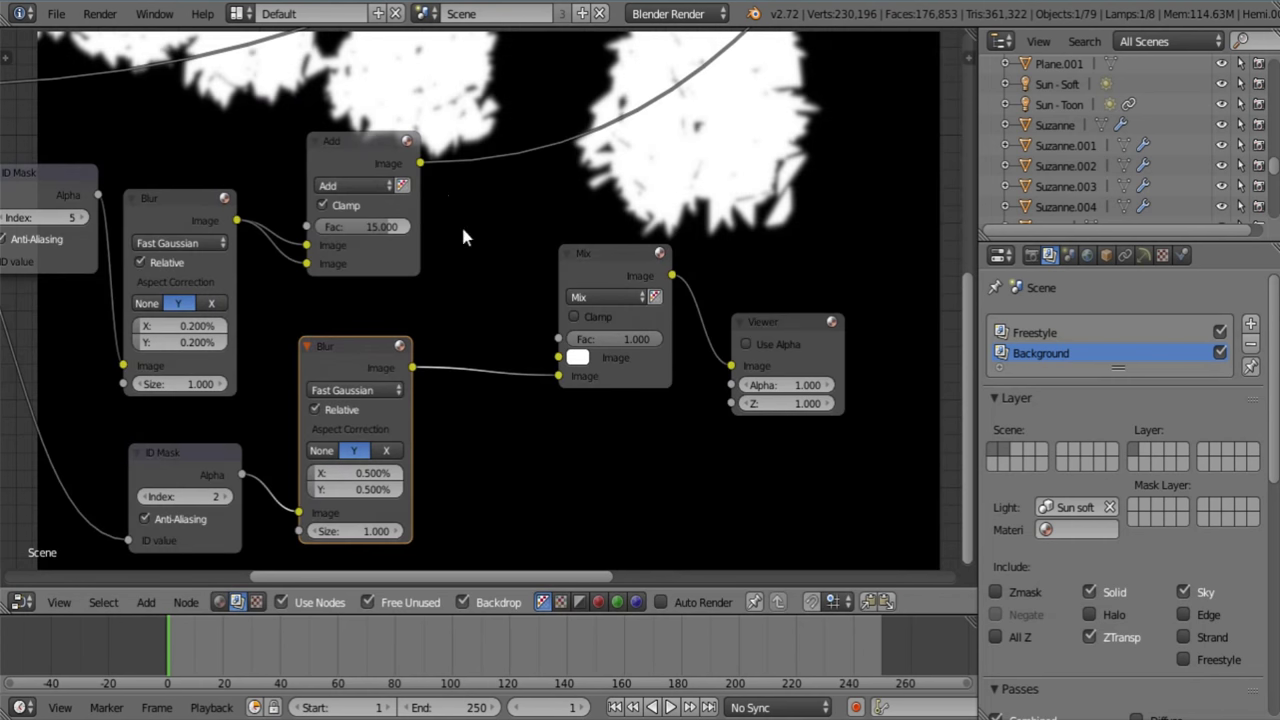
pyautogui.scroll(-2, 433, 182)
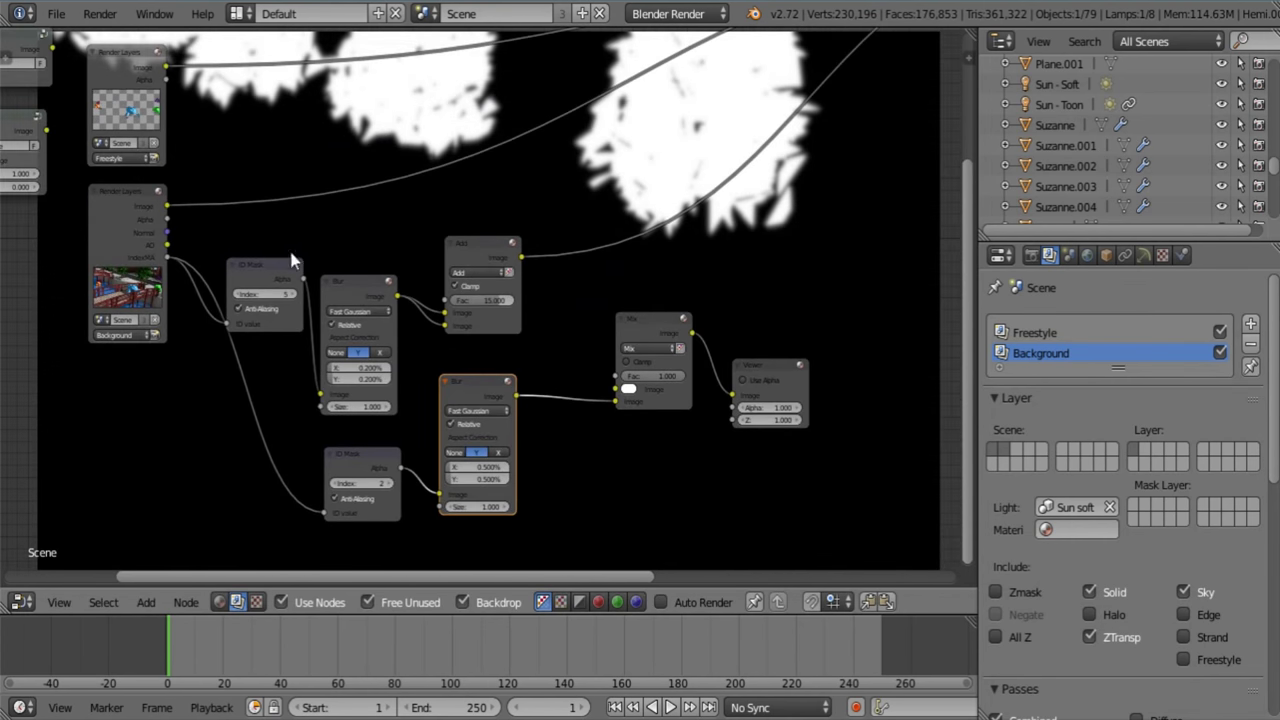
pyautogui.moveTo(166, 245); pyautogui.dragTo(614, 391)
pyautogui.moveTo(217, 279); pyautogui.dragTo(263, 291, button='middle')
pyautogui.scroll(3, 343, 314)
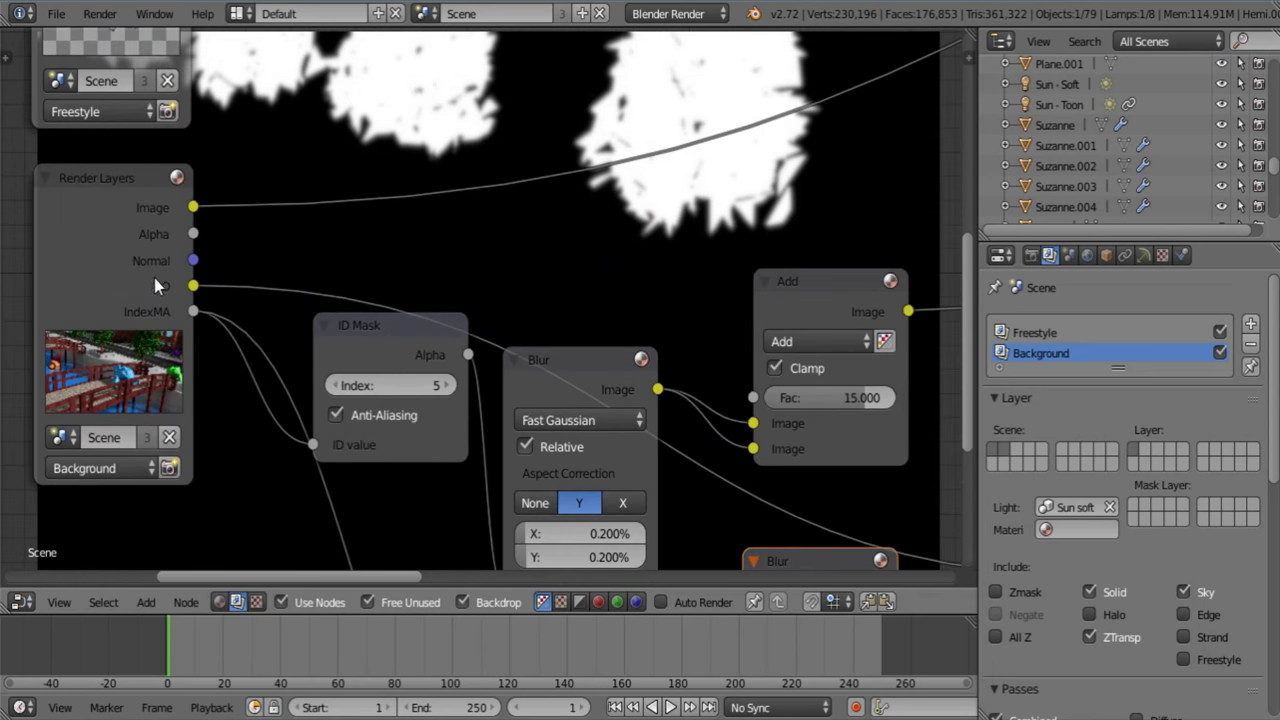
# Move the Viewer further from the Mix node, then set that Mix to Add mode with Clamp enabled
pyautogui.moveTo(476, 327); pyautogui.dragTo(614, 326, button='middle')
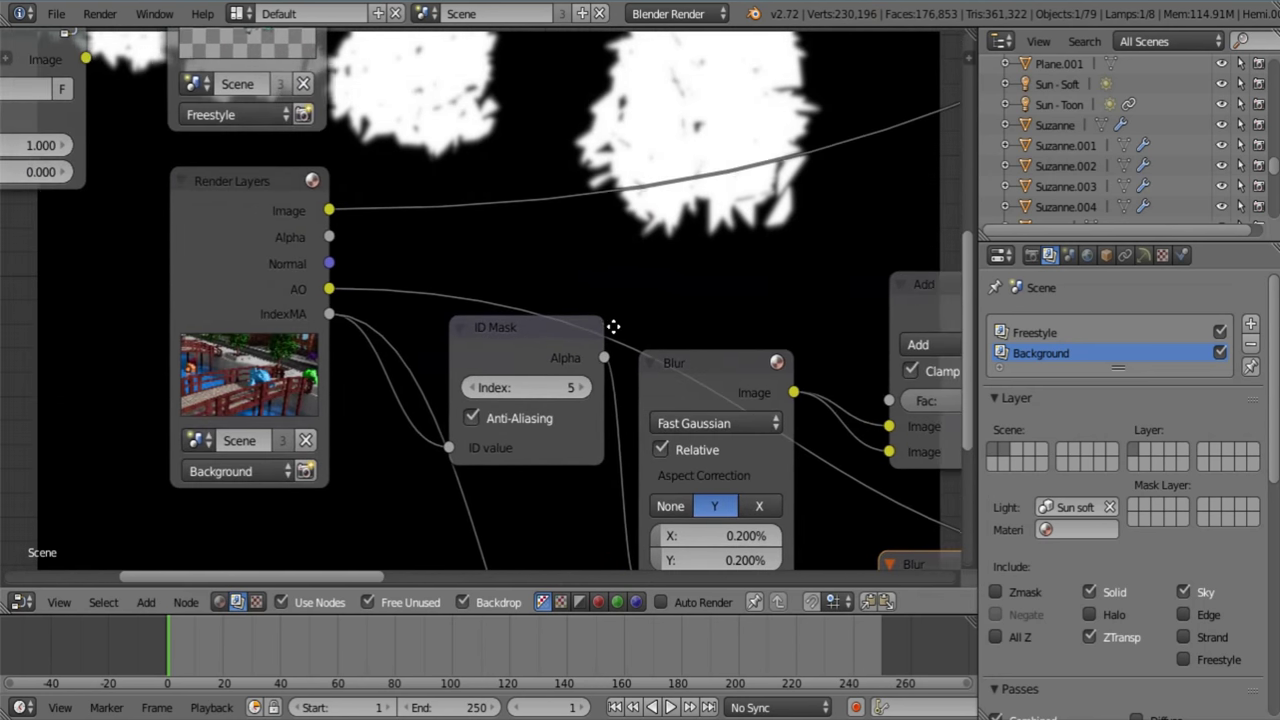
pyautogui.scroll(-6, 760, 384)
pyautogui.moveTo(760, 384); pyautogui.dragTo(380, 308, button='middle')
pyautogui.moveTo(497, 343); pyautogui.dragTo(422, 331, button='middle')
pyautogui.scroll(1, 583, 378)
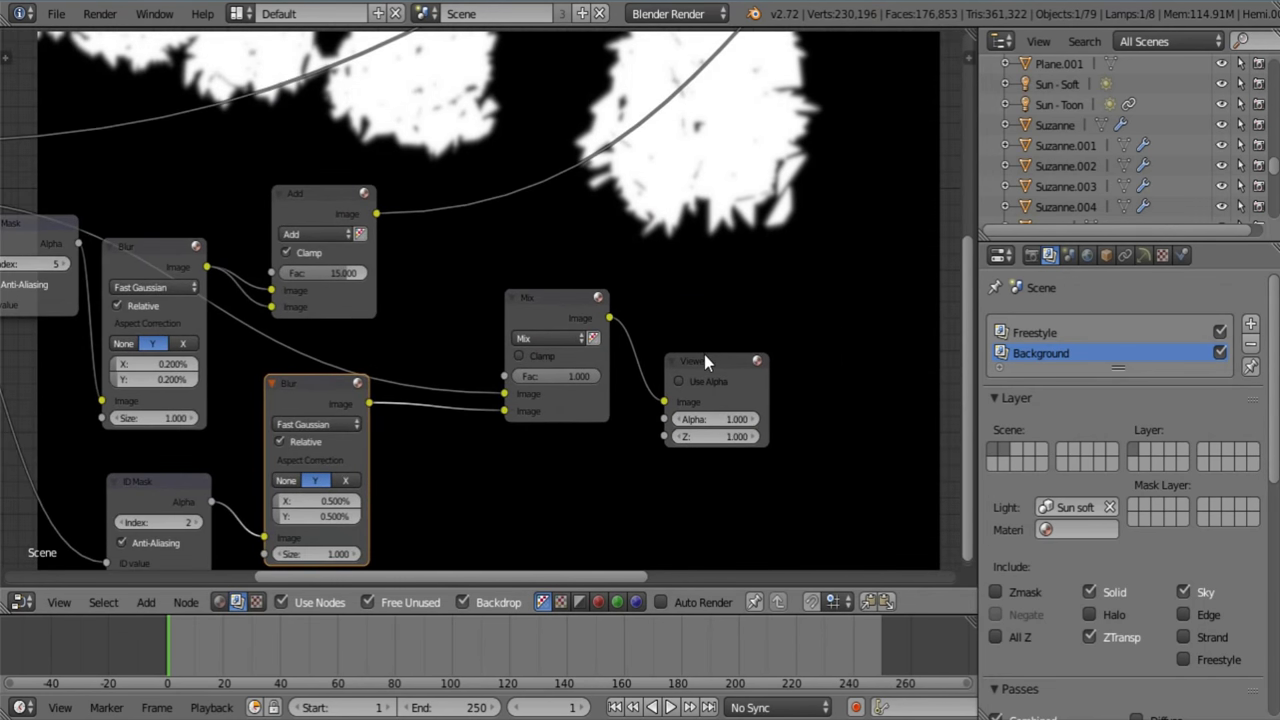
pyautogui.moveTo(704, 364); pyautogui.dragTo(808, 318)
pyautogui.moveTo(563, 303); pyautogui.dragTo(575, 311, button='middle')
pyautogui.click(564, 348)
pyautogui.click(563, 384)
pyautogui.click(550, 362)
pyautogui.moveTo(643, 374); pyautogui.dragTo(615, 384, button='middle')
pyautogui.click(522, 382)
pyautogui.click(522, 382)
# Insert a duplicate of the clamped Add node after the 0.5% Blur, feeding the Blur output into both image inputs
pyautogui.scroll(1, 534, 386)
pyautogui.moveTo(534, 386); pyautogui.dragTo(601, 278, button='middle')
pyautogui.moveTo(495, 343); pyautogui.dragTo(534, 290, button='middle')
pyautogui.moveTo(383, 280); pyautogui.dragTo(348, 314)
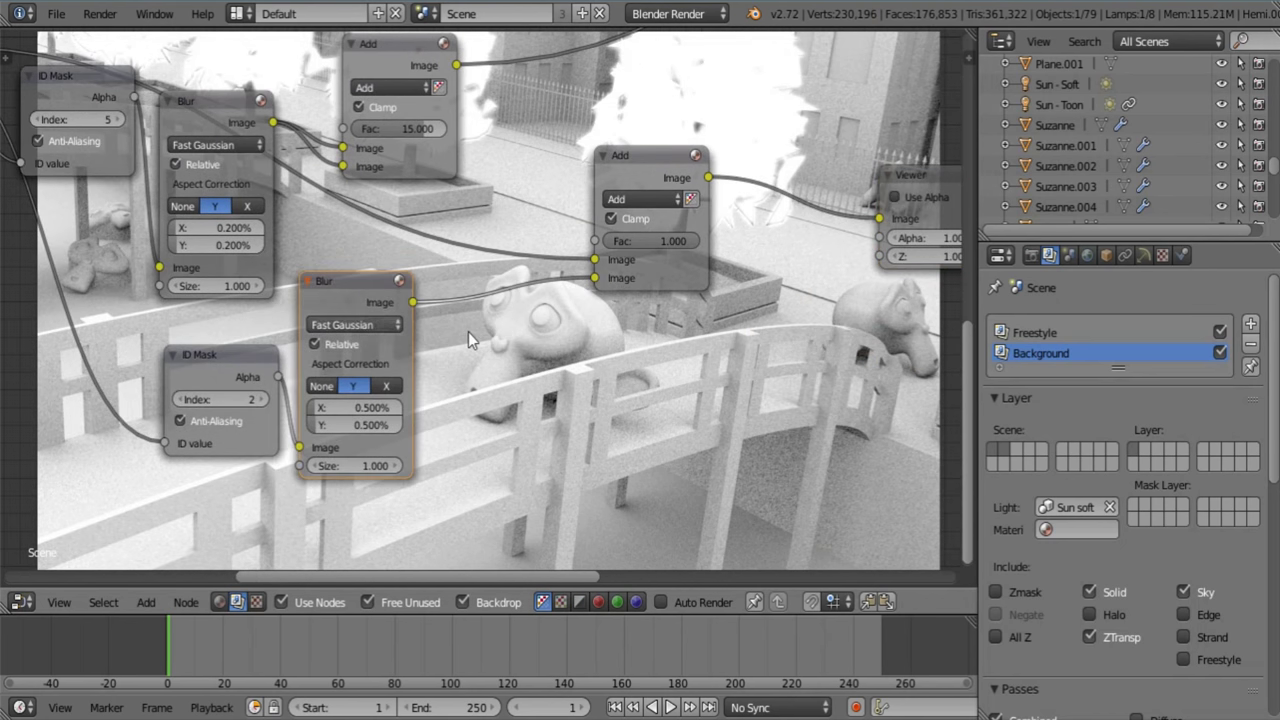
pyautogui.click(628, 171)
pyautogui.hotkey('shift', 'd')
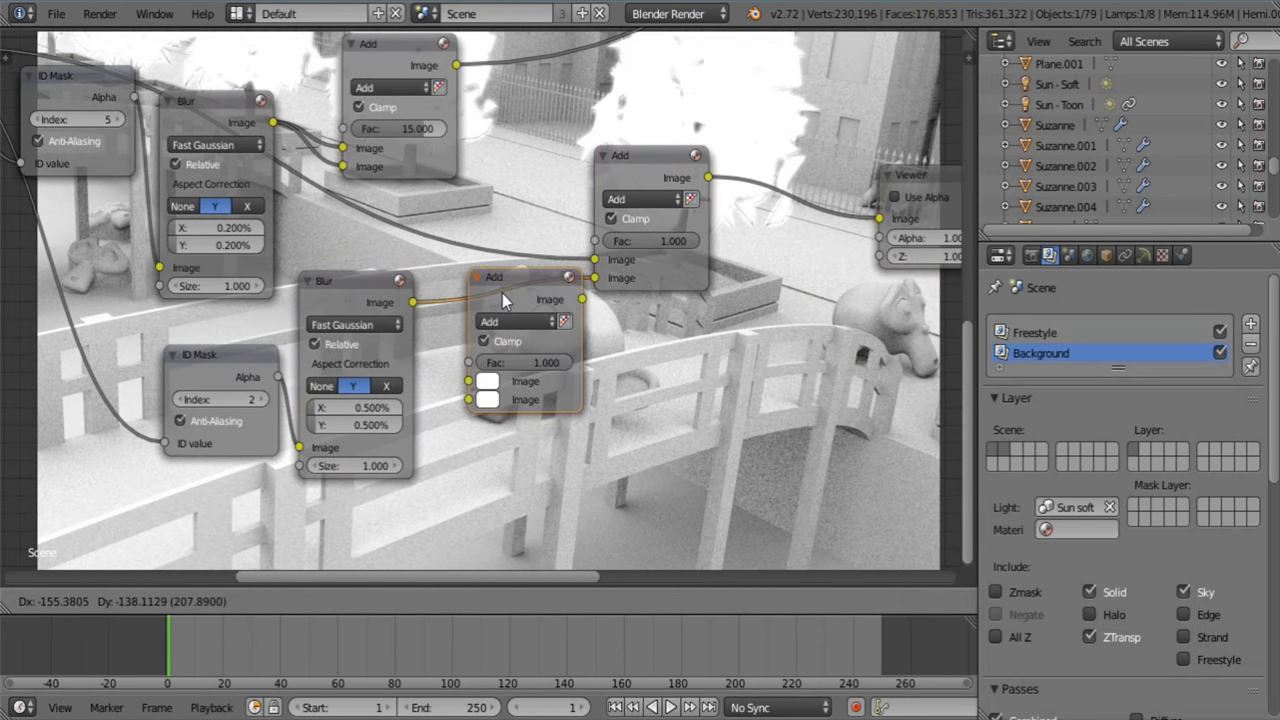
pyautogui.click(502, 295)
pyautogui.moveTo(418, 302); pyautogui.dragTo(469, 399)
pyautogui.moveTo(648, 343); pyautogui.dragTo(562, 402, button='middle')
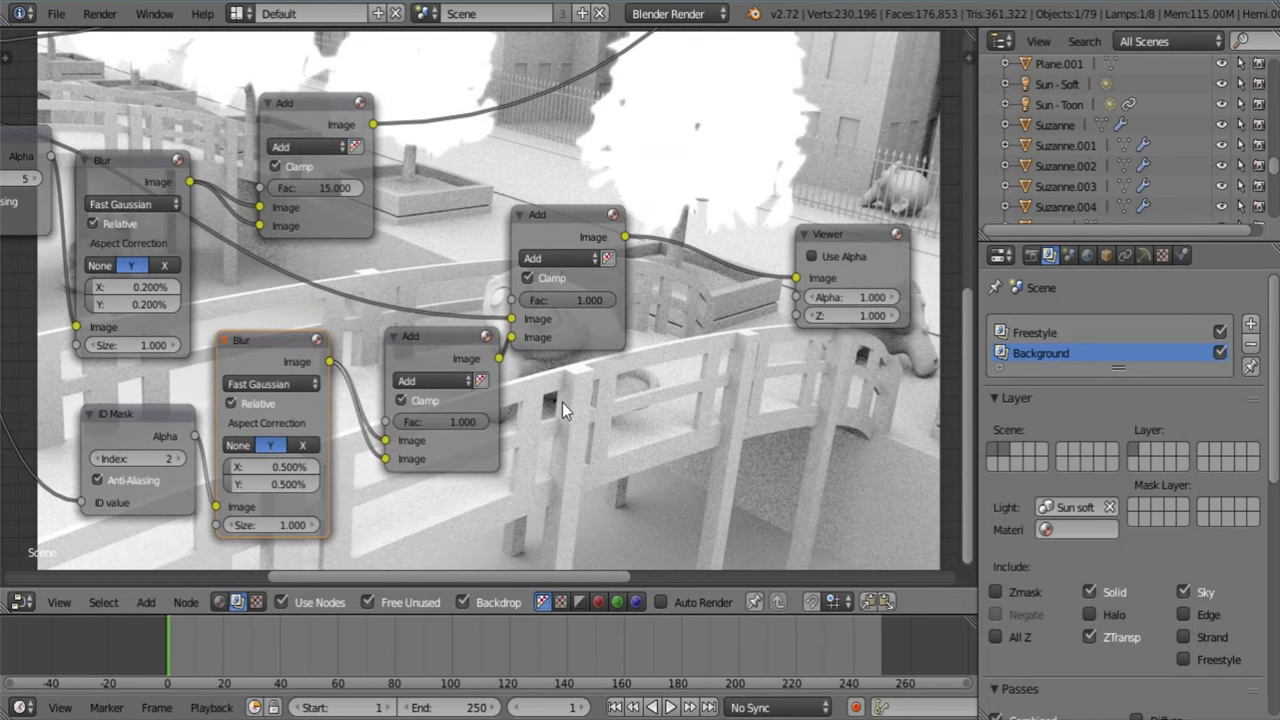
pyautogui.moveTo(666, 390); pyautogui.dragTo(607, 447, button='middle')
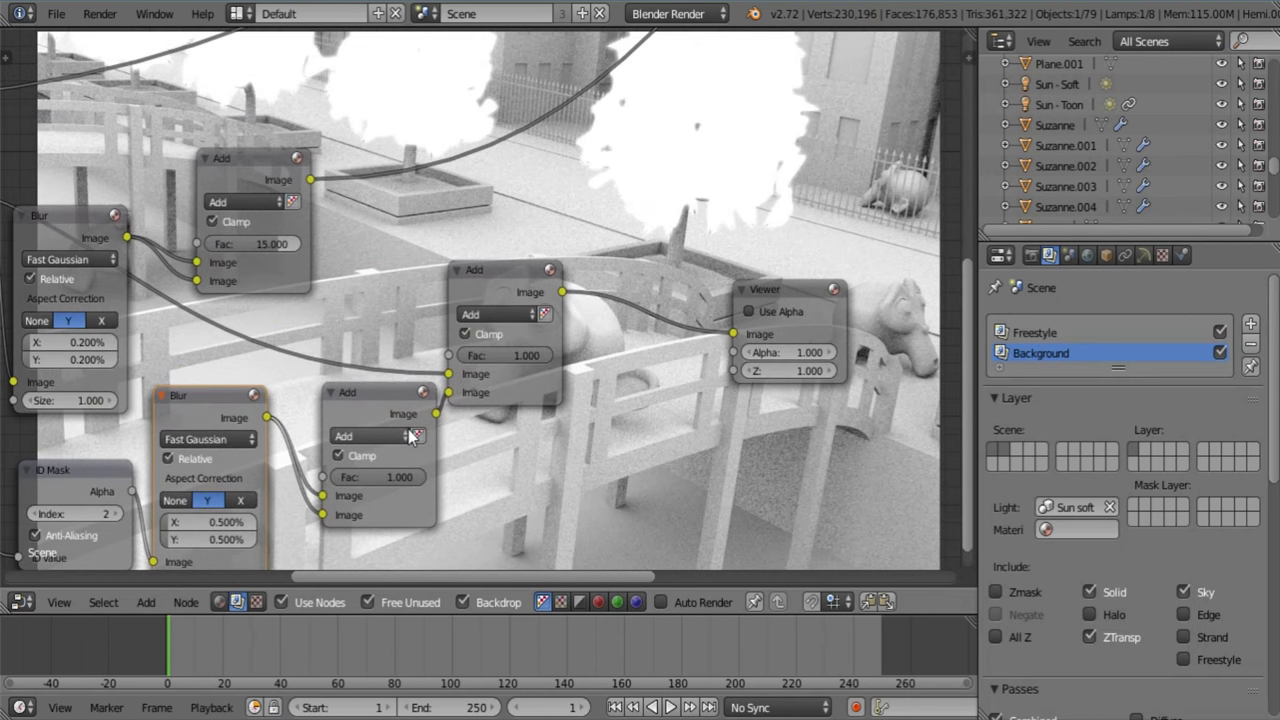
# Move the Viewer further along and insert a Blur node between the AO Add node and the Viewer
pyautogui.moveTo(784, 288); pyautogui.dragTo(884, 288)
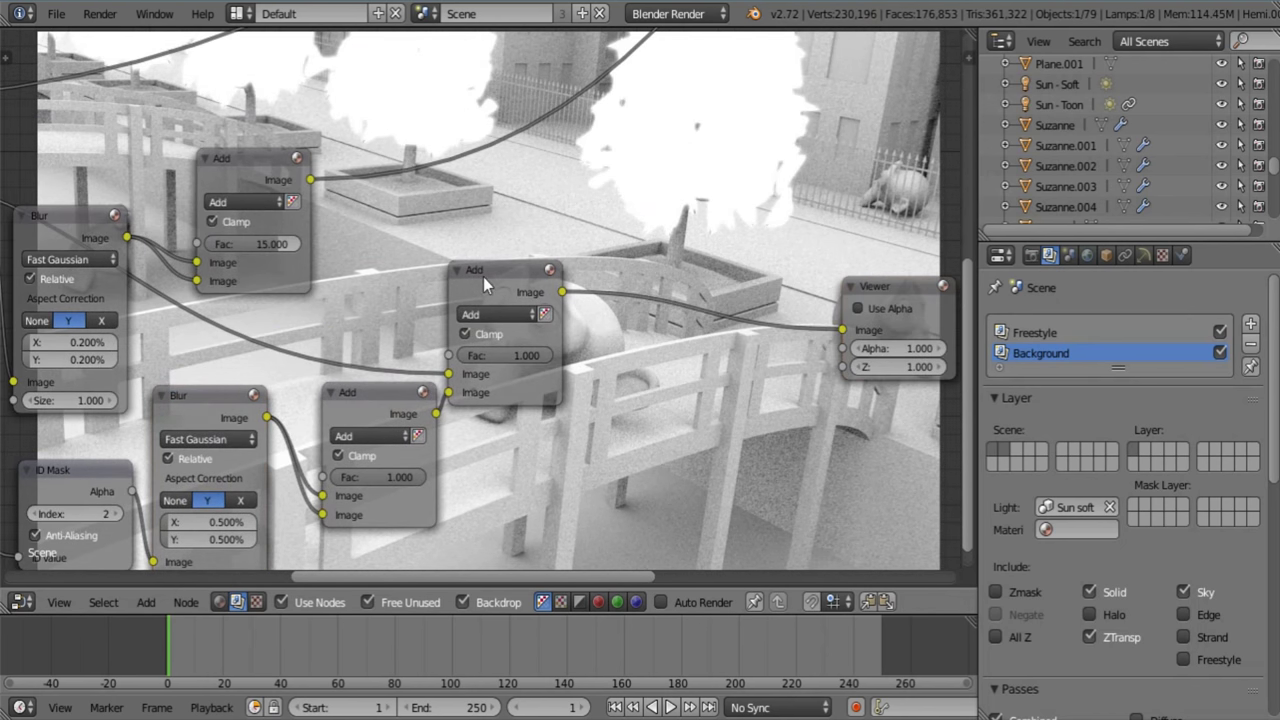
pyautogui.moveTo(483, 274); pyautogui.dragTo(423, 286, button='middle')
pyautogui.hotkey('shift', 'a')
pyautogui.moveTo(668, 190)
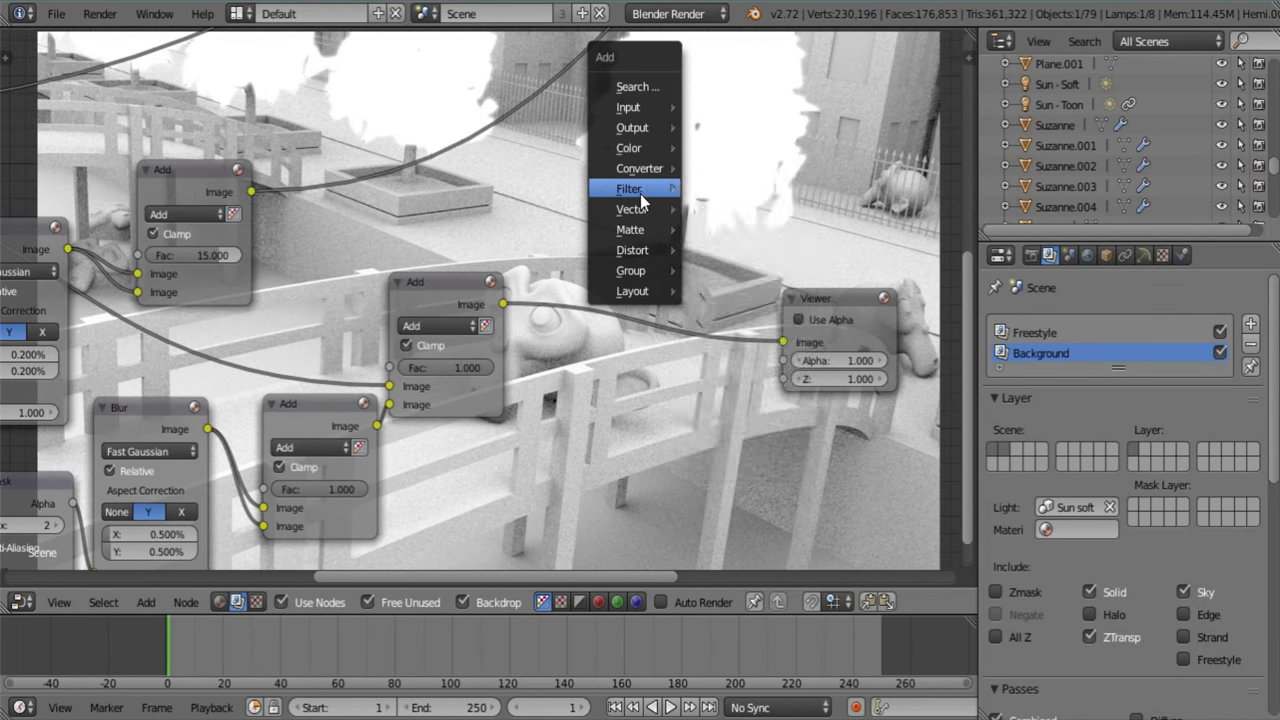
pyautogui.click(720, 189)
pyautogui.click(538, 291)
# Set the AO Blur to Fast Gaussian and Relative with Y aspect correction and 0.25% in X and Y
pyautogui.click(600, 347)
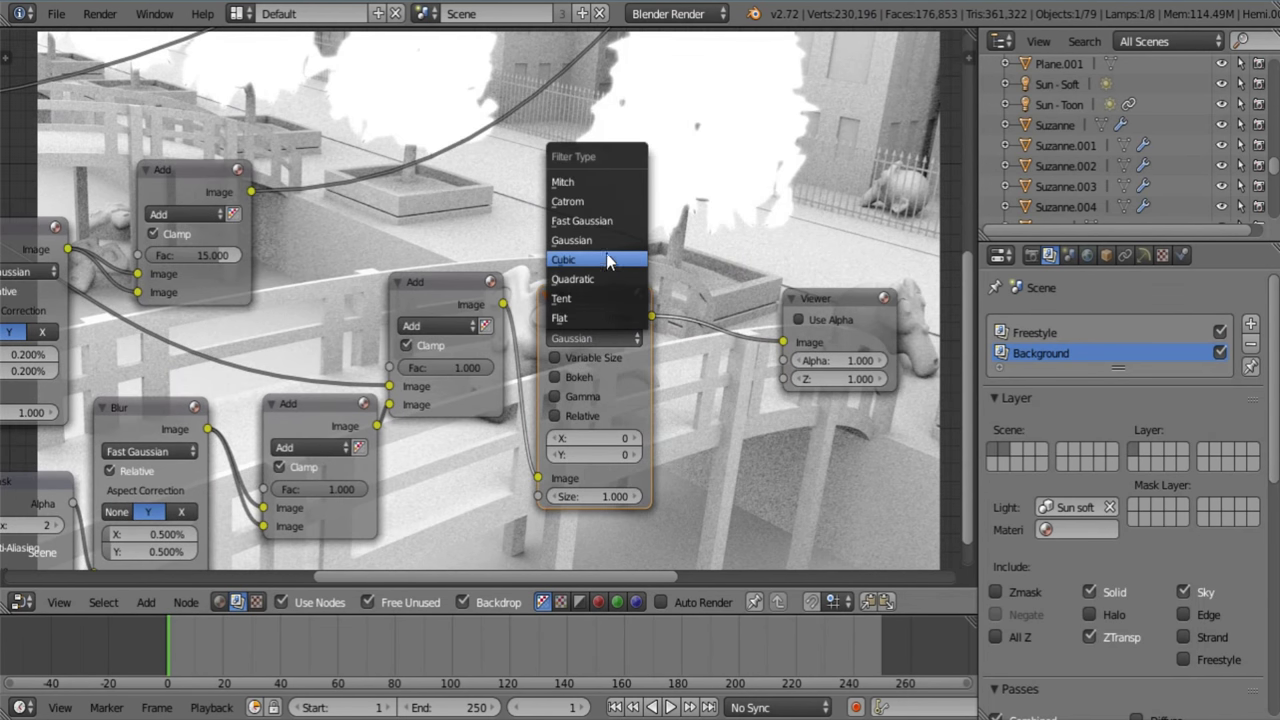
pyautogui.click(598, 201)
pyautogui.click(573, 356)
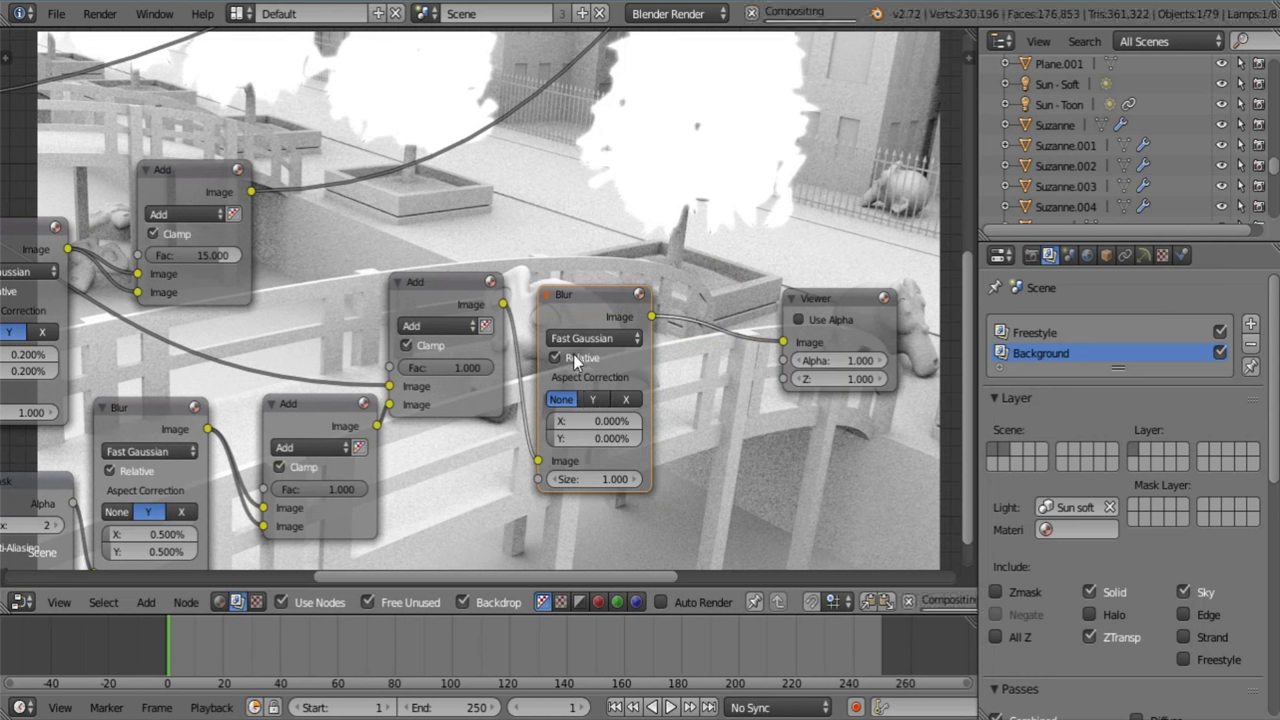
pyautogui.click(587, 420)
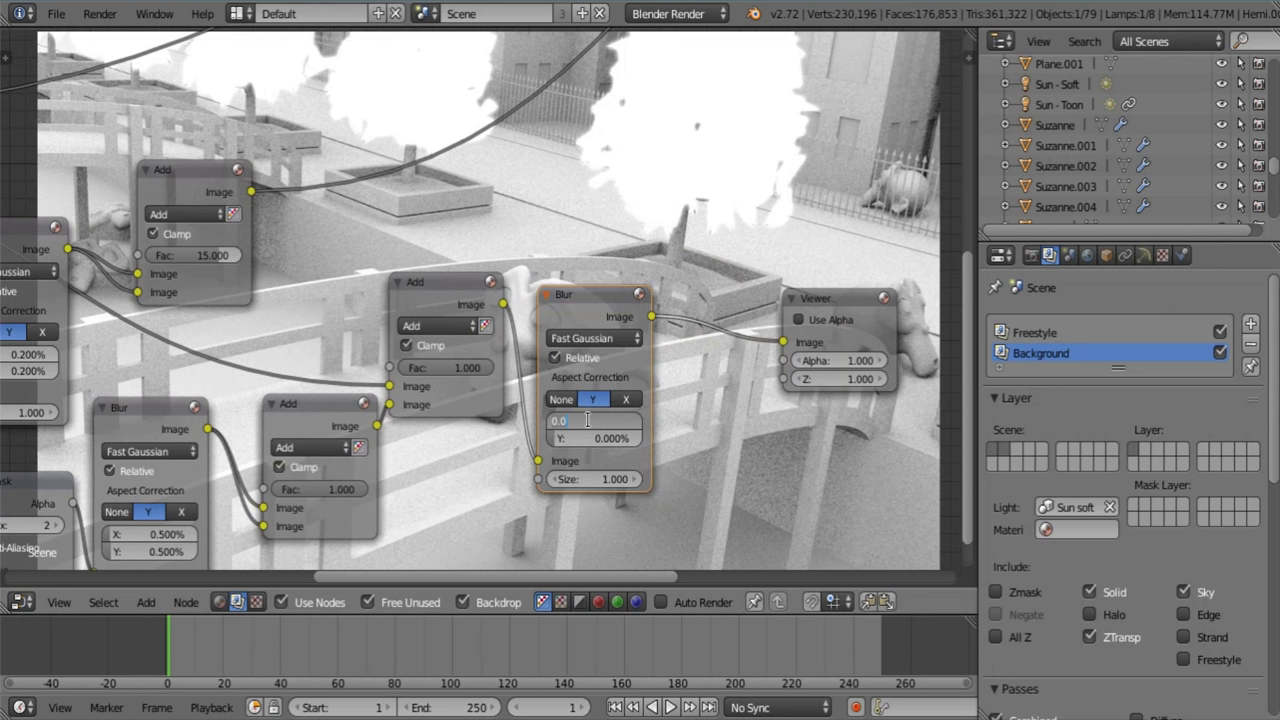
pyautogui.press('Tab')
pyautogui.write('.25')
pyautogui.press('Return')
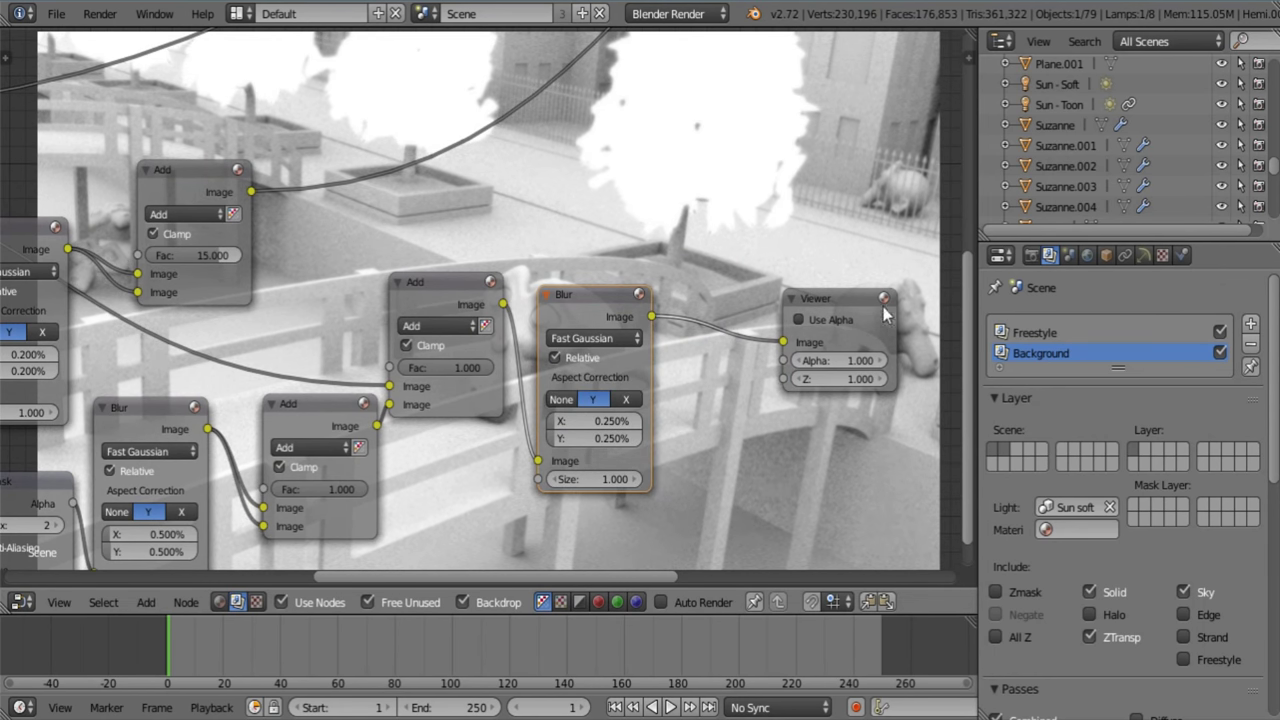
# Move the Viewer aside, insert a Mix node between the AO Blur and the Viewer, and set it to Multiply
pyautogui.moveTo(861, 298); pyautogui.dragTo(983, 250)
pyautogui.hotkey('shift', 'a')
pyautogui.moveTo(737, 303)
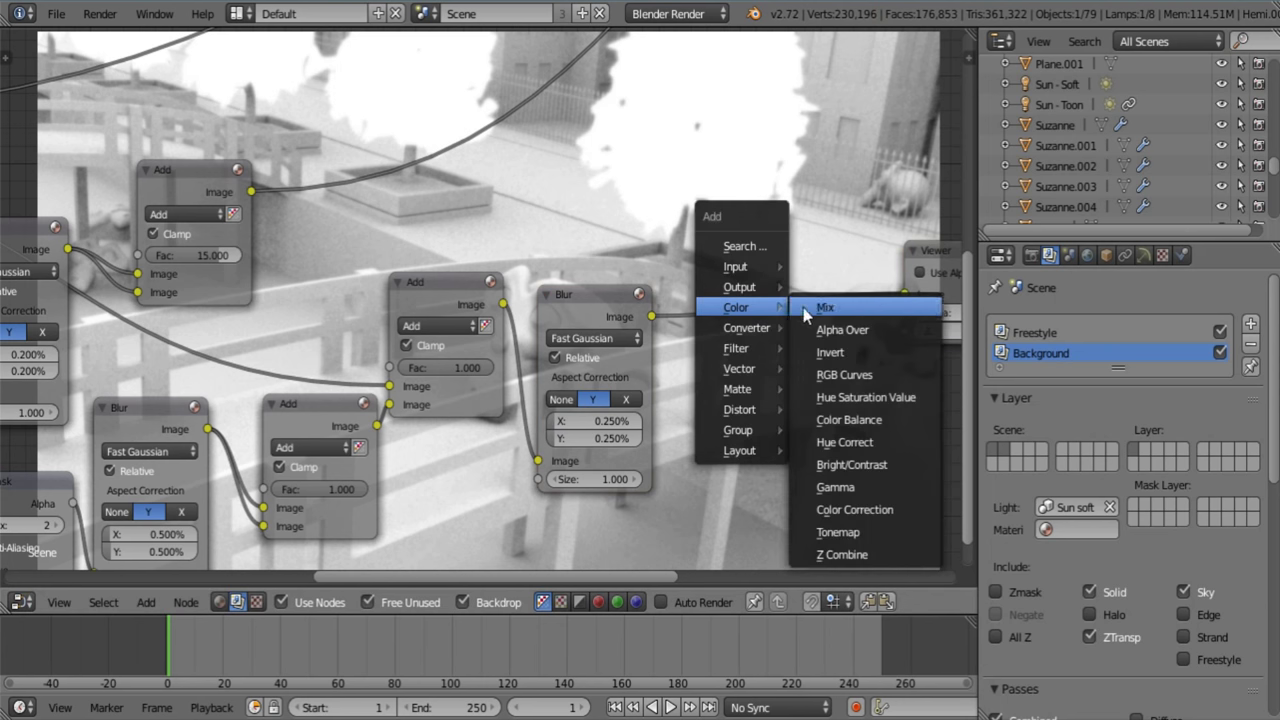
pyautogui.click(857, 309)
pyautogui.click(750, 265)
pyautogui.click(800, 317)
pyautogui.click(808, 374)
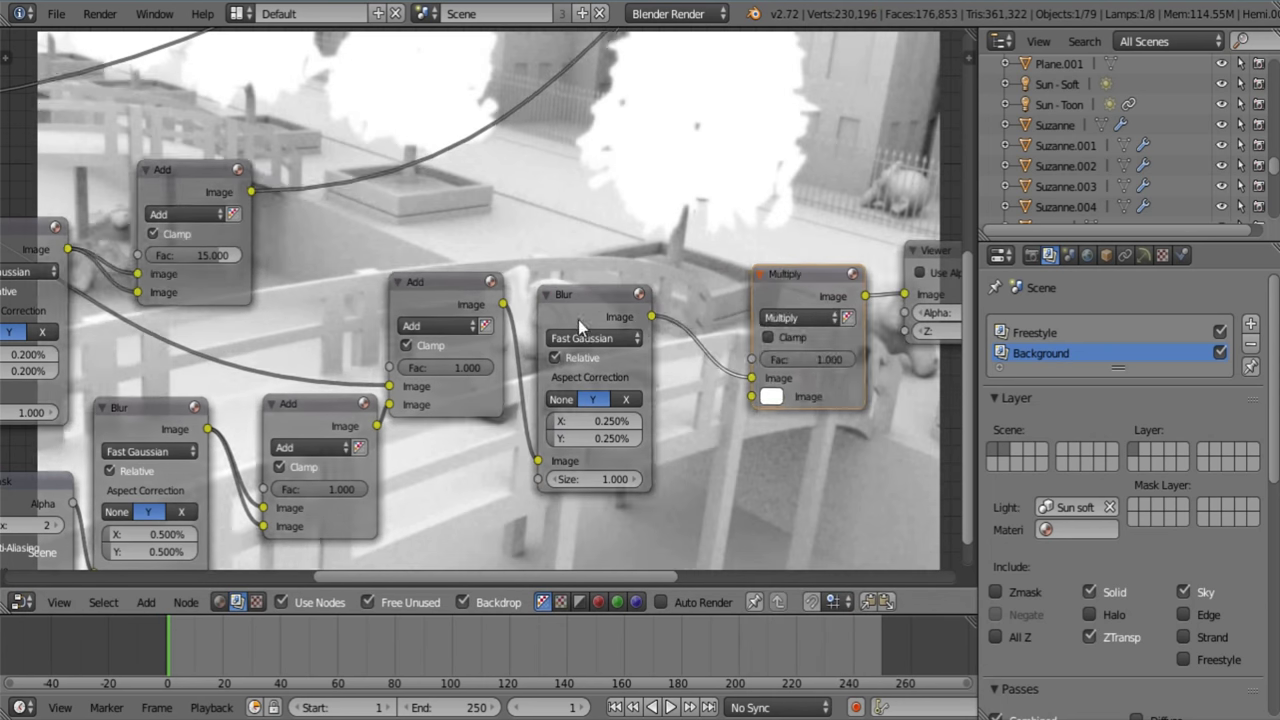
# Feed the output of the mask's Add node with factor 15 into Multiply's second image input and move the Viewer further along
pyautogui.scroll(-2, 296, 295)
pyautogui.moveTo(296, 295); pyautogui.dragTo(316, 324, button='middle')
pyautogui.moveTo(246, 281); pyautogui.dragTo(389, 325, button='middle')
pyautogui.scroll(-2, 474, 306)
pyautogui.moveTo(492, 300); pyautogui.dragTo(398, 309, button='middle')
pyautogui.moveTo(379, 307); pyautogui.dragTo(692, 423)
pyautogui.moveTo(812, 416); pyautogui.dragTo(685, 415, button='middle')
pyautogui.scroll(5, 699, 432)
pyautogui.moveTo(735, 343); pyautogui.dragTo(829, 343)
pyautogui.scroll(-3, 423, 371)
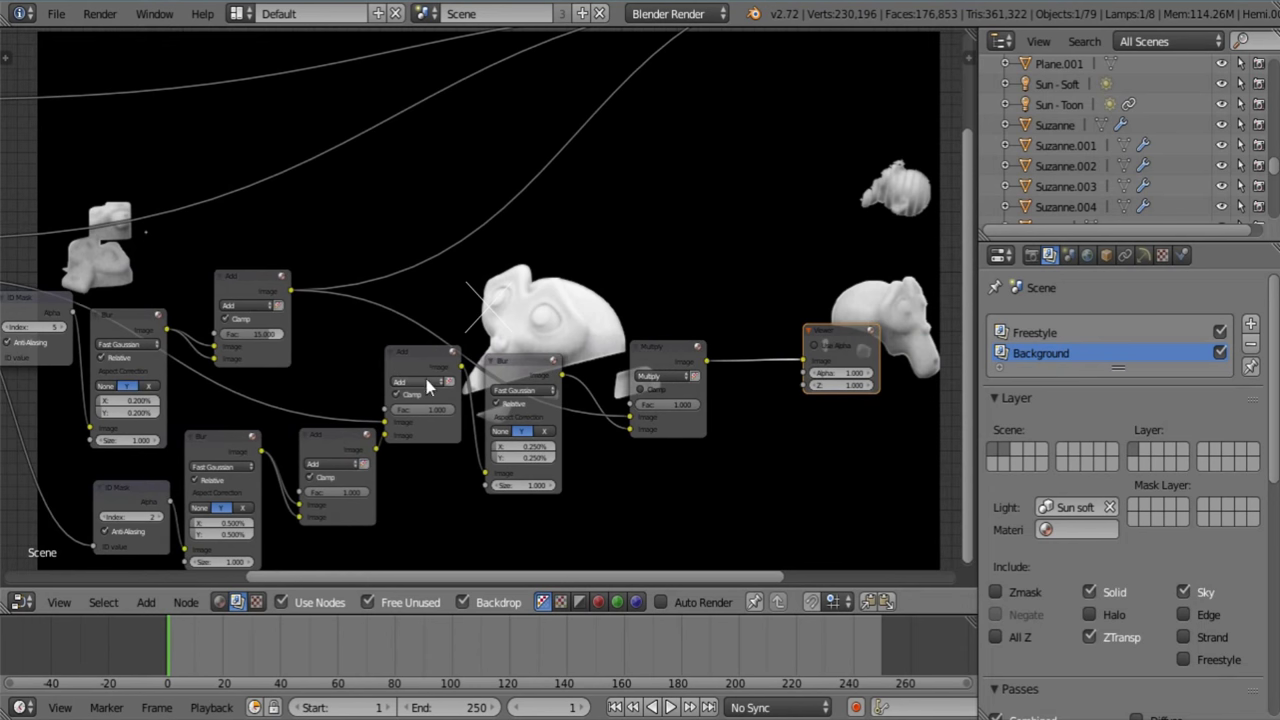
# Feed the AO branch into Multiply's second image input and the Background layer's Image output into its first image input
pyautogui.moveTo(464, 374); pyautogui.dragTo(634, 427)
pyautogui.press('Home')
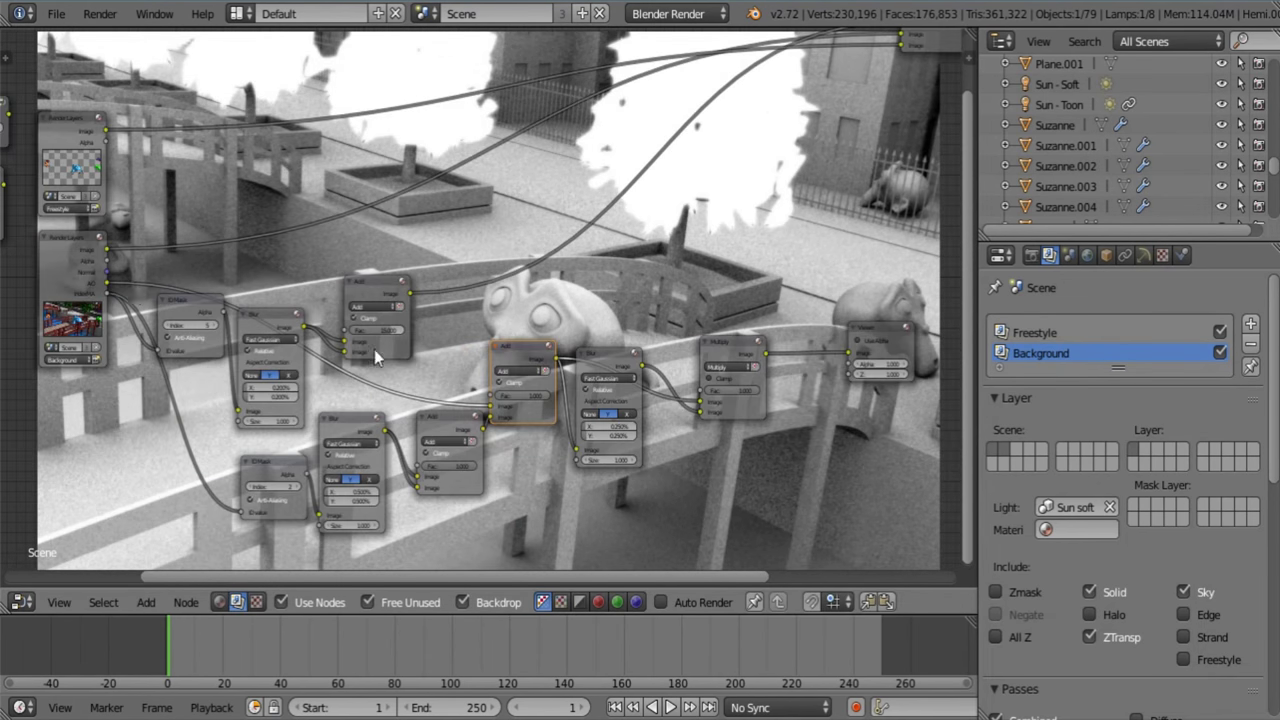
pyautogui.moveTo(107, 250); pyautogui.dragTo(540, 392)
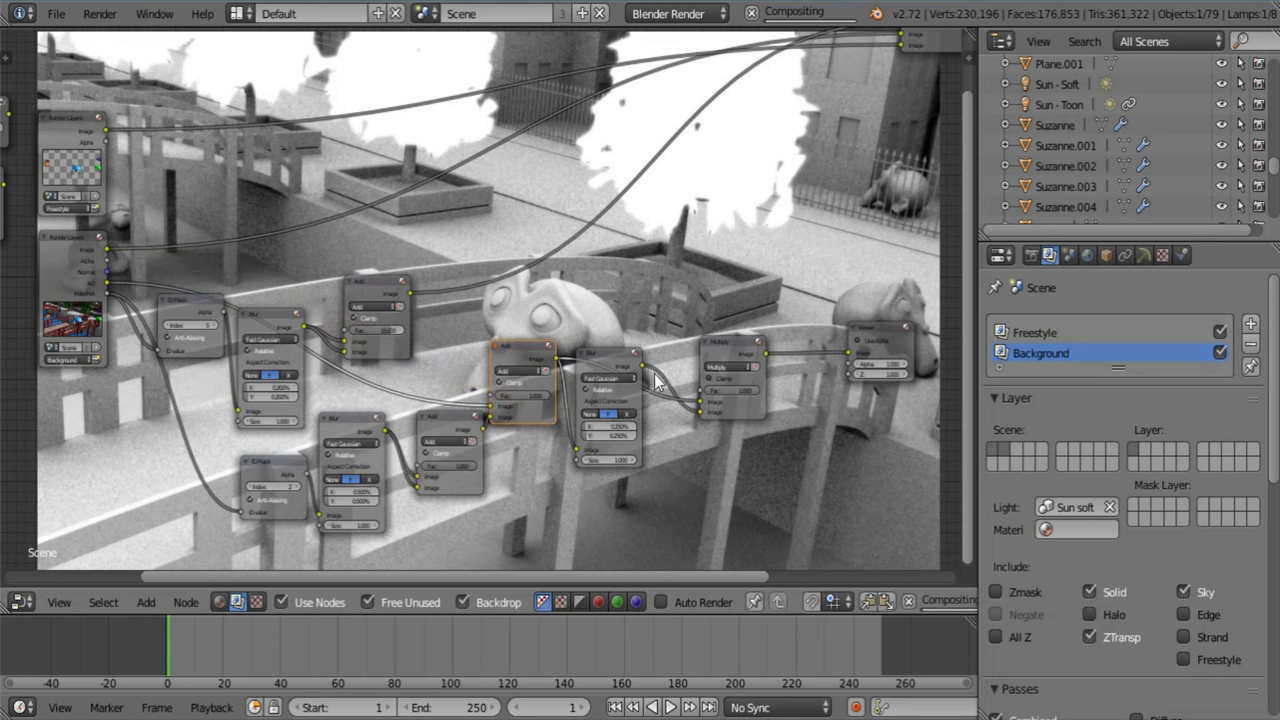
pyautogui.moveTo(599, 355); pyautogui.dragTo(582, 376, button='middle')
pyautogui.moveTo(361, 352); pyautogui.dragTo(339, 388, button='middle')
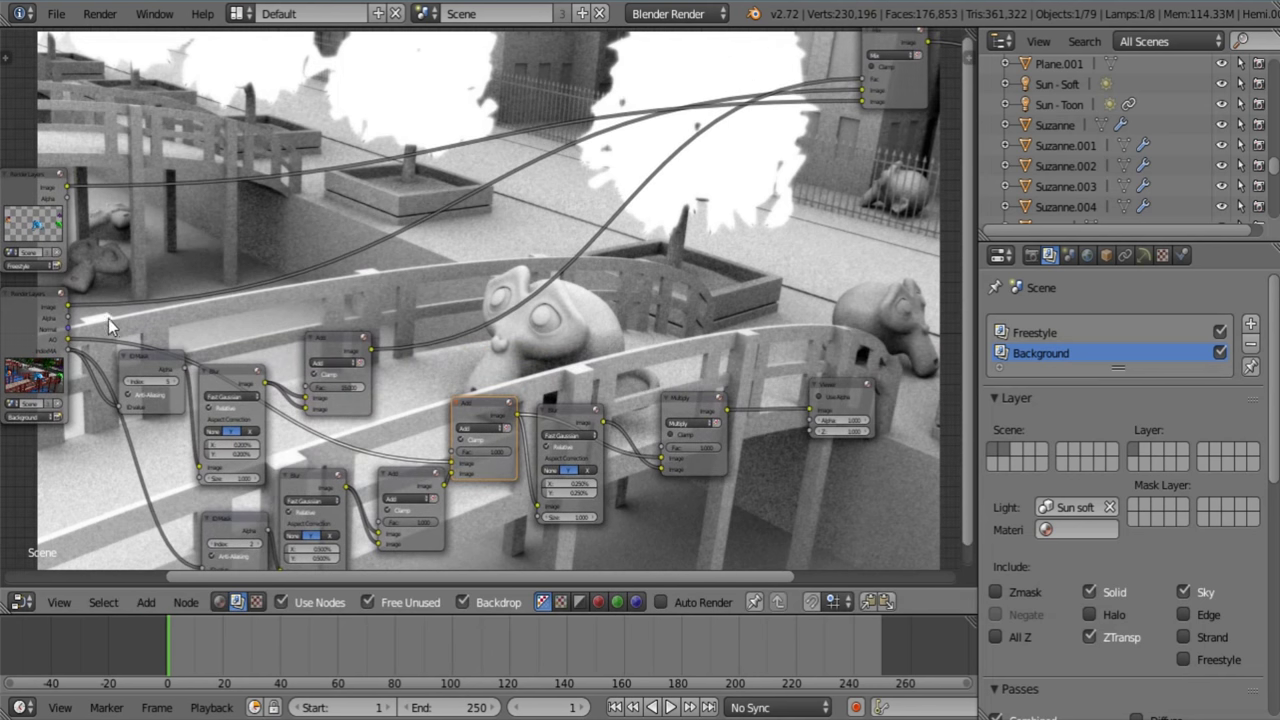
pyautogui.moveTo(70, 315); pyautogui.dragTo(661, 459)
pyautogui.moveTo(688, 460); pyautogui.dragTo(591, 470, button='middle')
pyautogui.scroll(3, 580, 480)
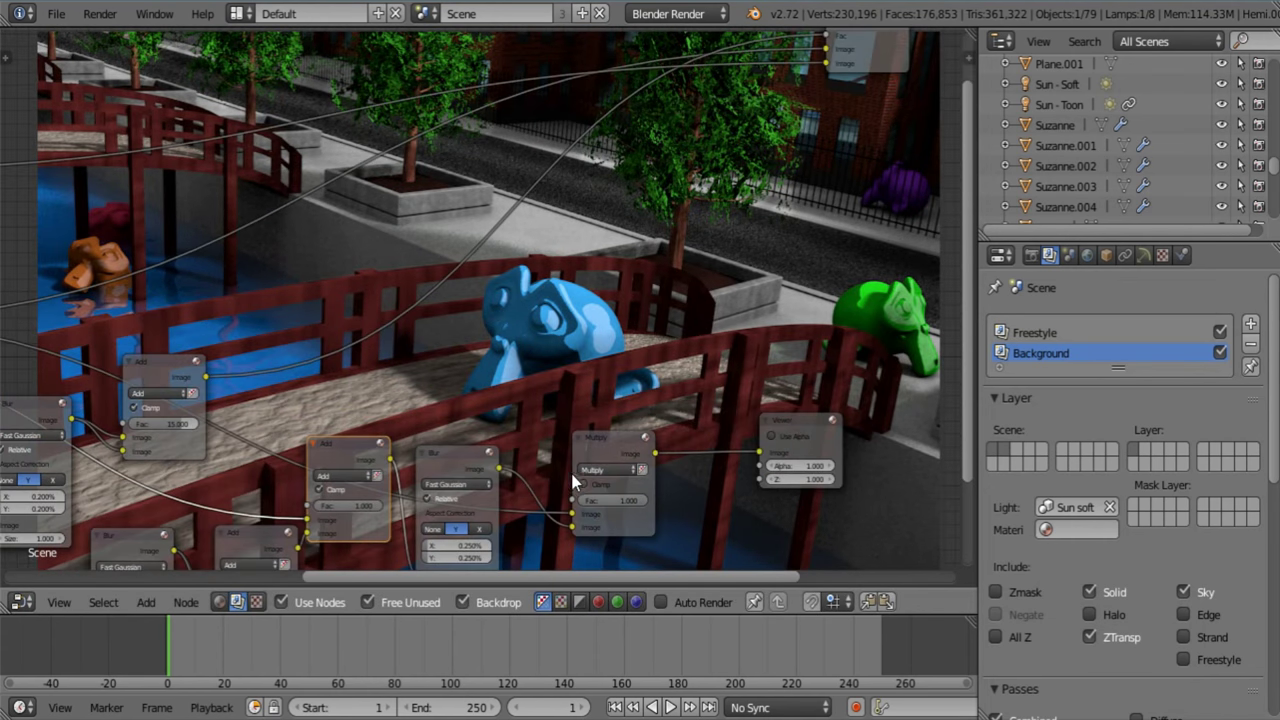
# Try disconnecting the Background layer's Image output from the upper Mix node's first image input
pyautogui.moveTo(668, 377); pyautogui.dragTo(594, 414, button='middle')
pyautogui.scroll(-4, 692, 188)
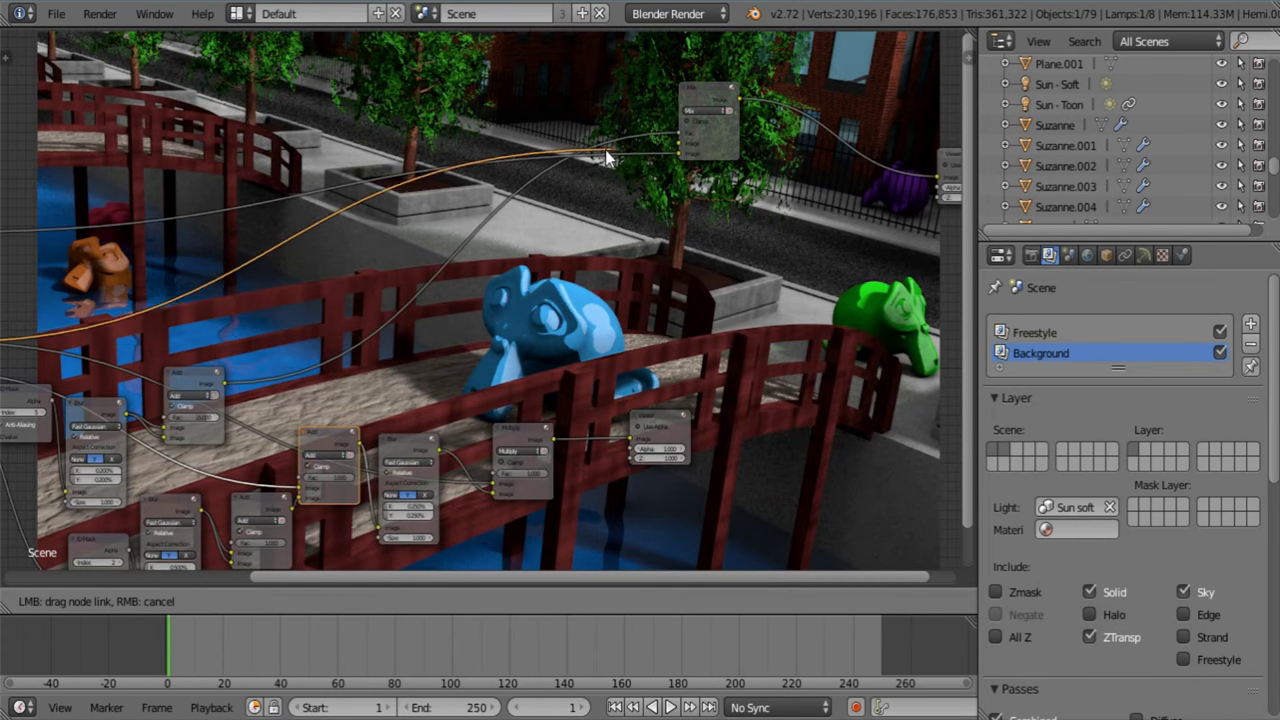
pyautogui.moveTo(691, 102); pyautogui.dragTo(478, 193)
pyautogui.moveTo(598, 183); pyautogui.dragTo(655, 174, button='middle')
pyautogui.click(889, 192)
pyautogui.scroll(3, 517, 257)
pyautogui.moveTo(514, 240); pyautogui.dragTo(705, 224, button='middle')
pyautogui.scroll(-4, 393, 301)
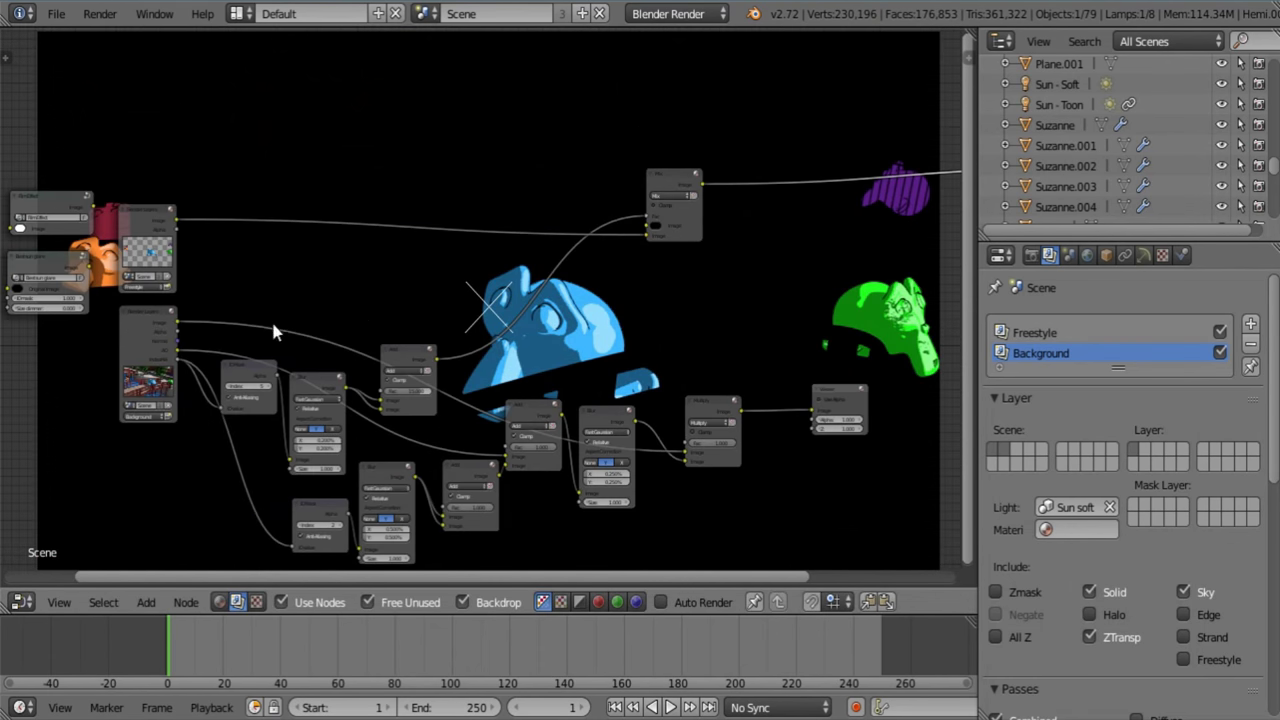
# Link the Background layer's Image to Mix's first image input, leave the second input unlinked, and move Mix near the factor-15 Add node
pyautogui.moveTo(183, 322); pyautogui.dragTo(648, 220)
pyautogui.scroll(2, 575, 258)
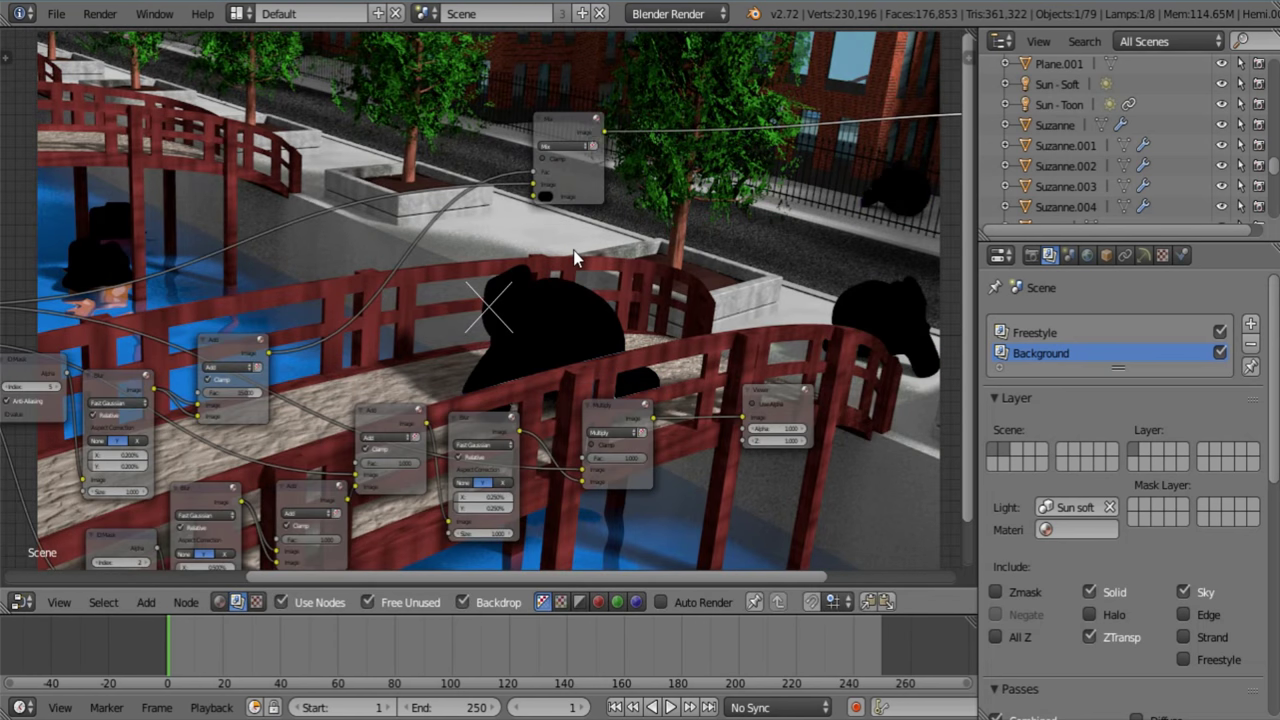
pyautogui.moveTo(565, 129); pyautogui.dragTo(354, 262)
pyautogui.moveTo(440, 303); pyautogui.dragTo(461, 239, button='middle')
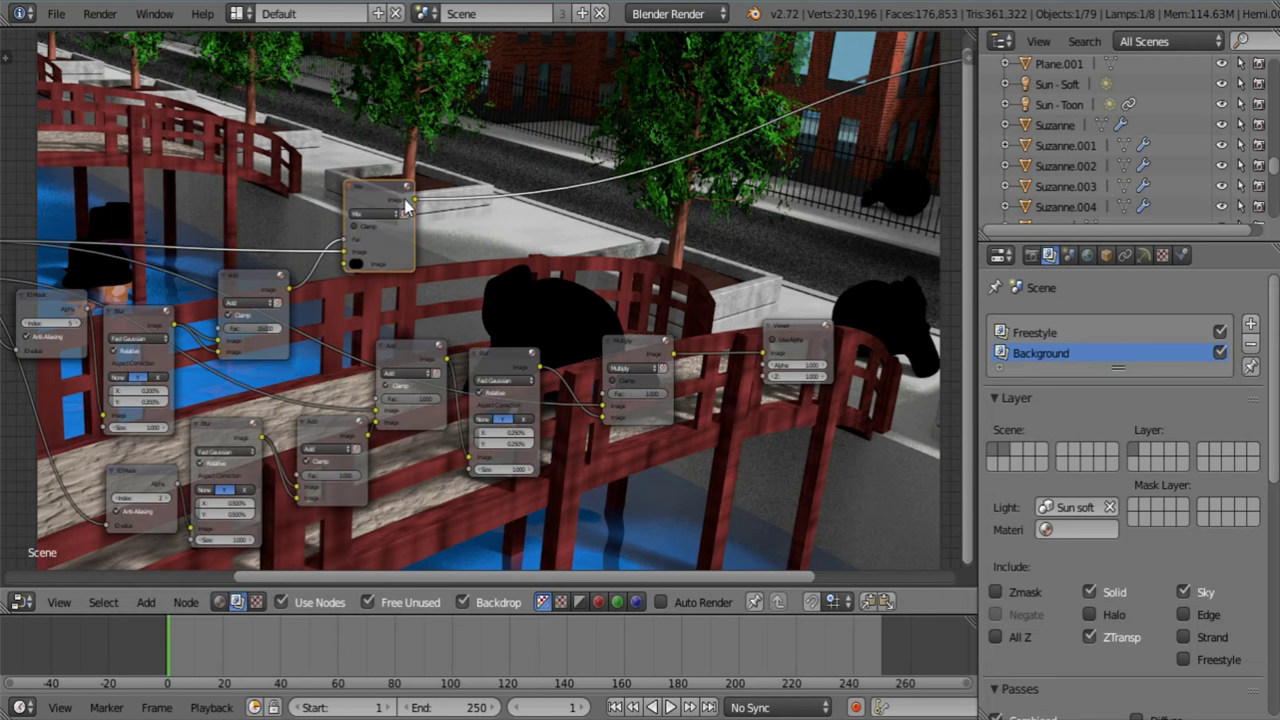
# Feed the Mix output into Multiply's first image input, delete the old Viewer node and make the remaining Viewer active
pyautogui.moveTo(416, 199); pyautogui.dragTo(605, 403)
pyautogui.moveTo(762, 342); pyautogui.dragTo(592, 340, button='middle')
pyautogui.scroll(3, 600, 333)
pyautogui.click(607, 323)
pyautogui.moveTo(768, 276); pyautogui.dragTo(530, 349, button='middle')
pyautogui.scroll(-5, 530, 349)
pyautogui.click(745, 123)
pyautogui.press('x')
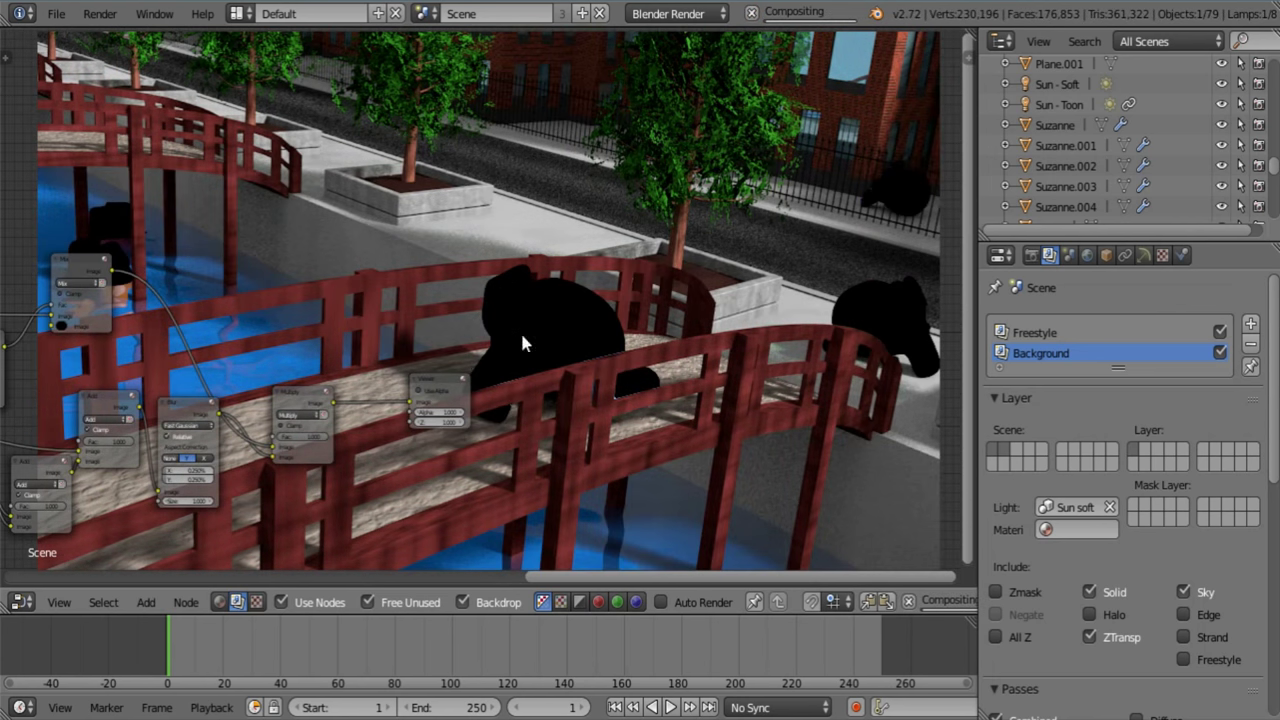
pyautogui.click(435, 382)
# Try Multiply factors of 0.545 and 0.991 for the AO blend
pyautogui.moveTo(435, 382); pyautogui.dragTo(611, 331, button='middle')
pyautogui.scroll(8, 611, 331)
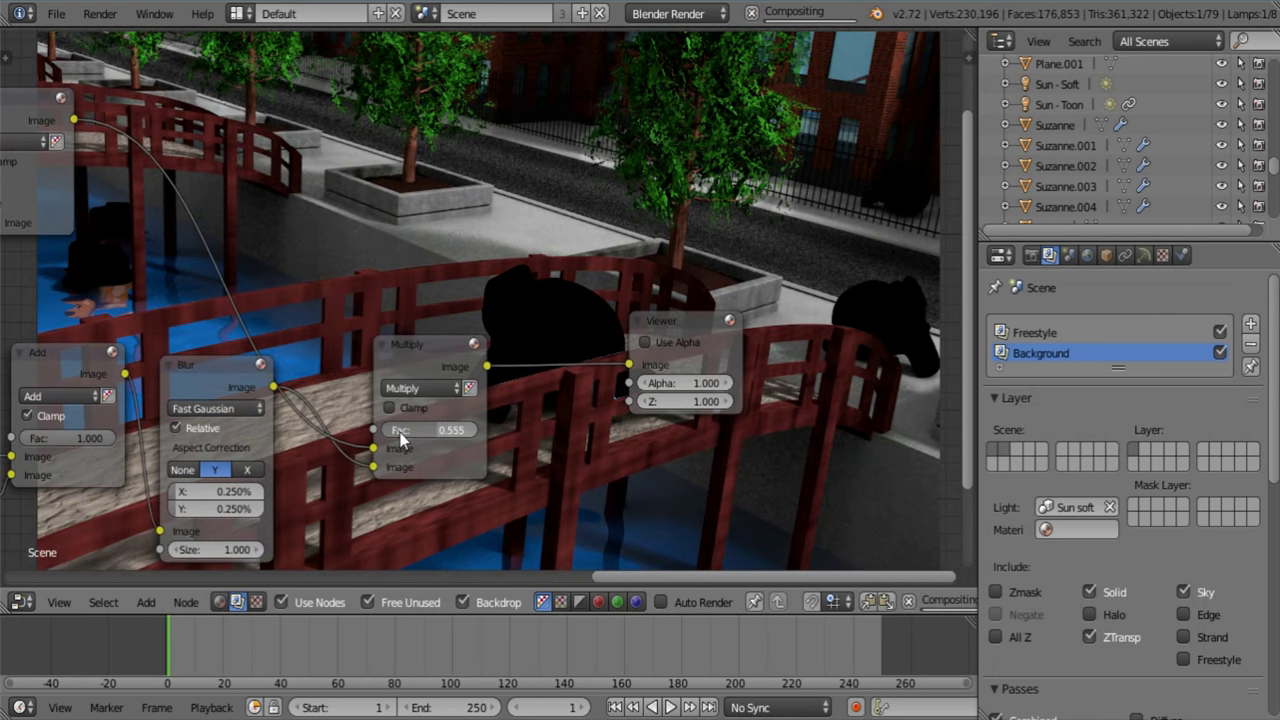
pyautogui.moveTo(439, 431); pyautogui.dragTo(401, 436)
pyautogui.moveTo(555, 381); pyautogui.dragTo(546, 407, button='middle')
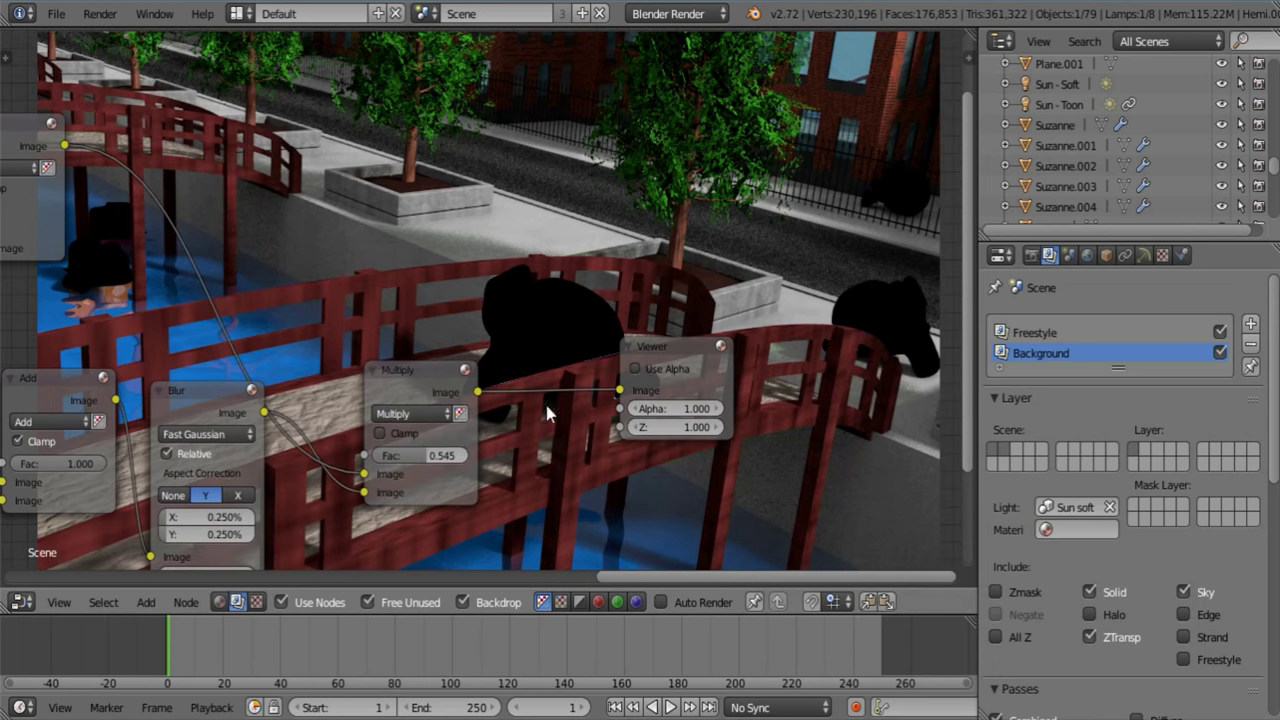
pyautogui.moveTo(418, 458)
pyautogui.mouseDown()
pyautogui.moveTo(490, 457)
pyautogui.moveTo(425, 457)
pyautogui.mouseUp()
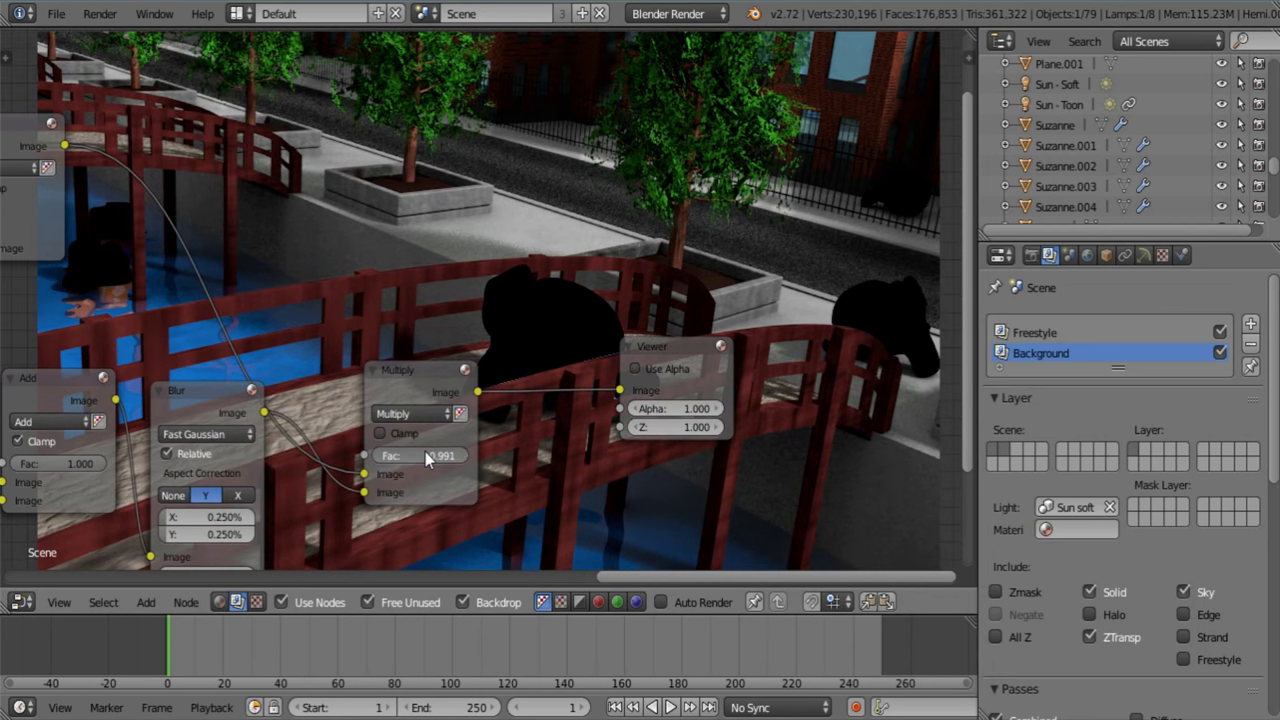
# Try Multiply factors of 50 and 10 for the AO blend
pyautogui.click(425, 451)
pyautogui.write('0')
pyautogui.press('Return')
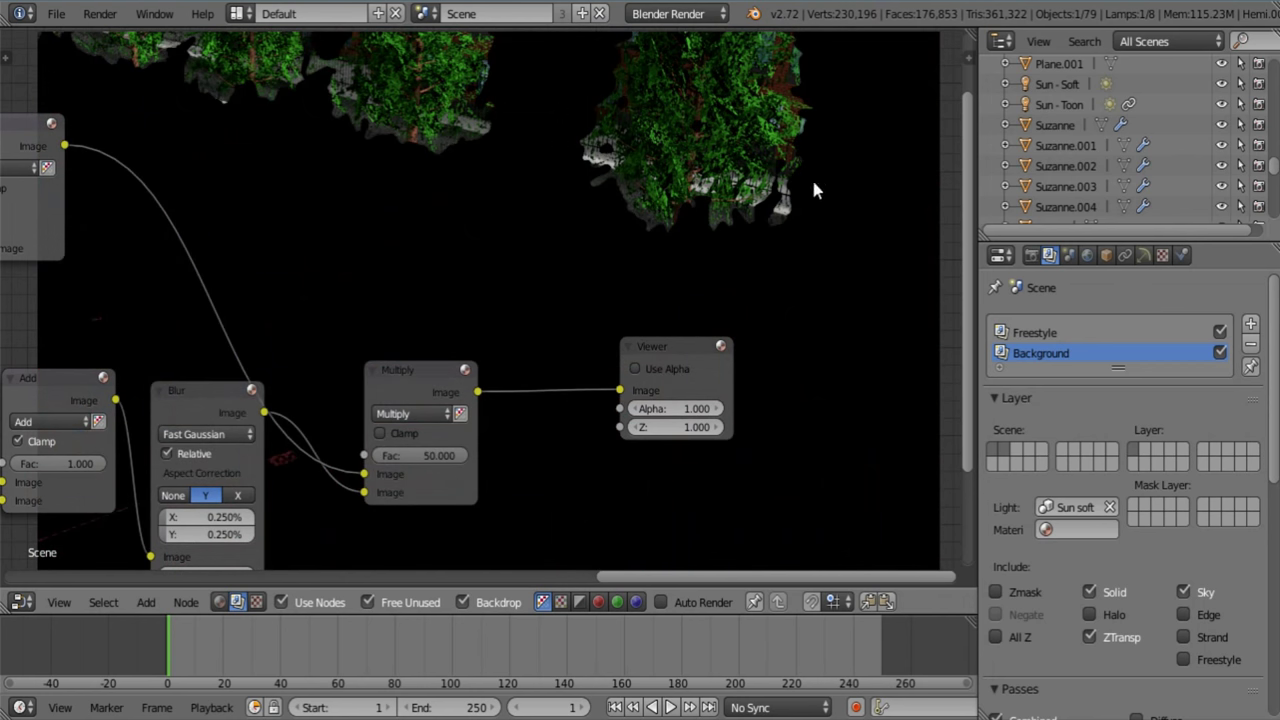
pyautogui.moveTo(811, 160); pyautogui.dragTo(790, 264, button='middle')
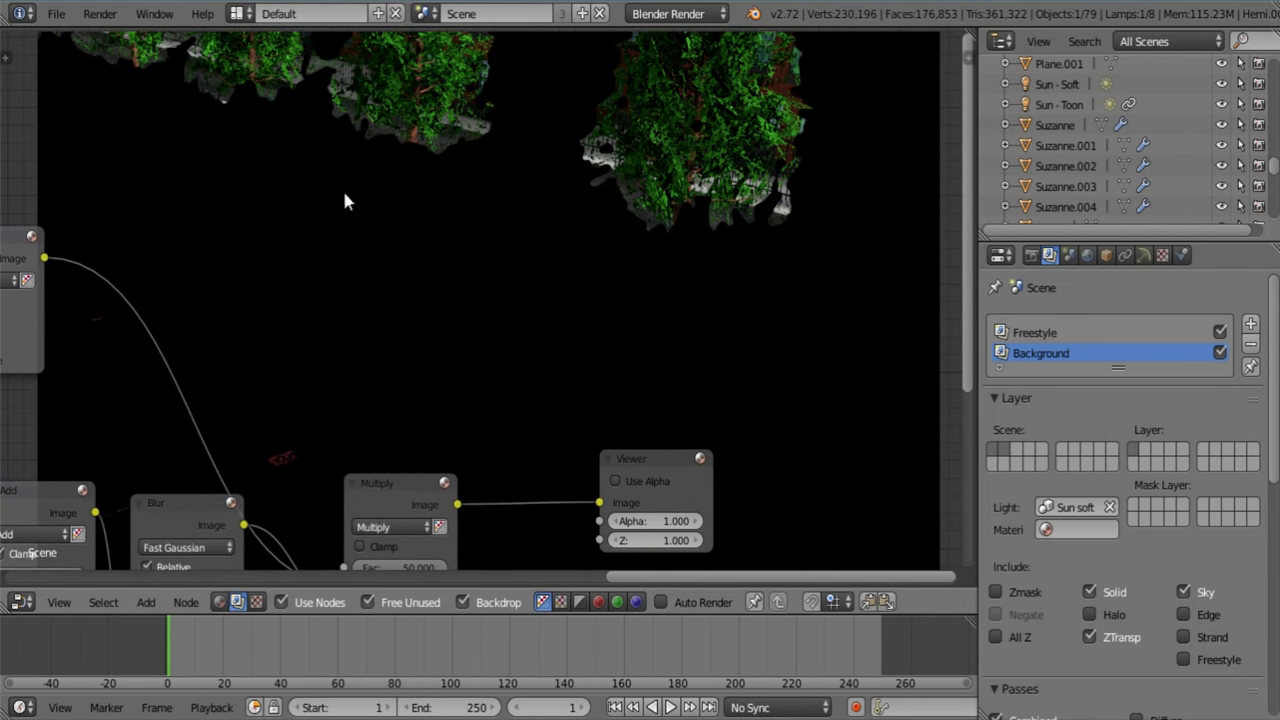
pyautogui.moveTo(630, 276); pyautogui.dragTo(702, 141, button='middle')
pyautogui.scroll(1, 494, 385)
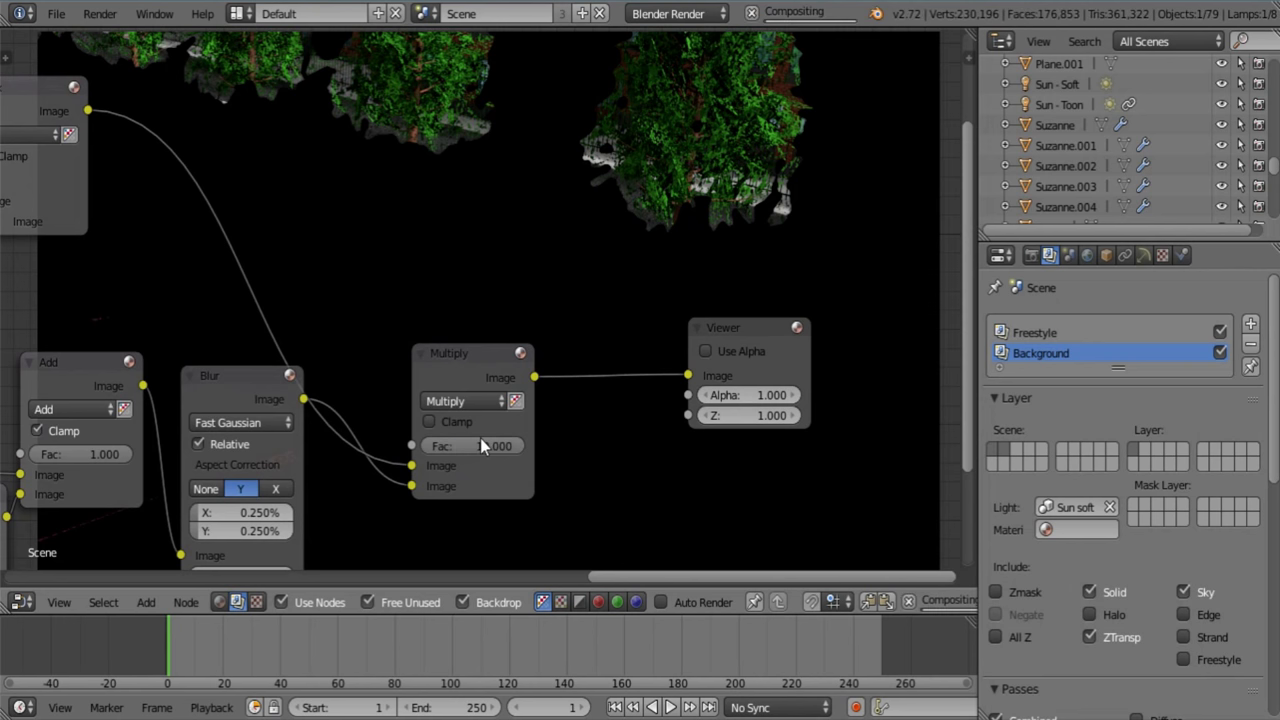
pyautogui.click(479, 443)
pyautogui.write('10.0')
pyautogui.press('Return')
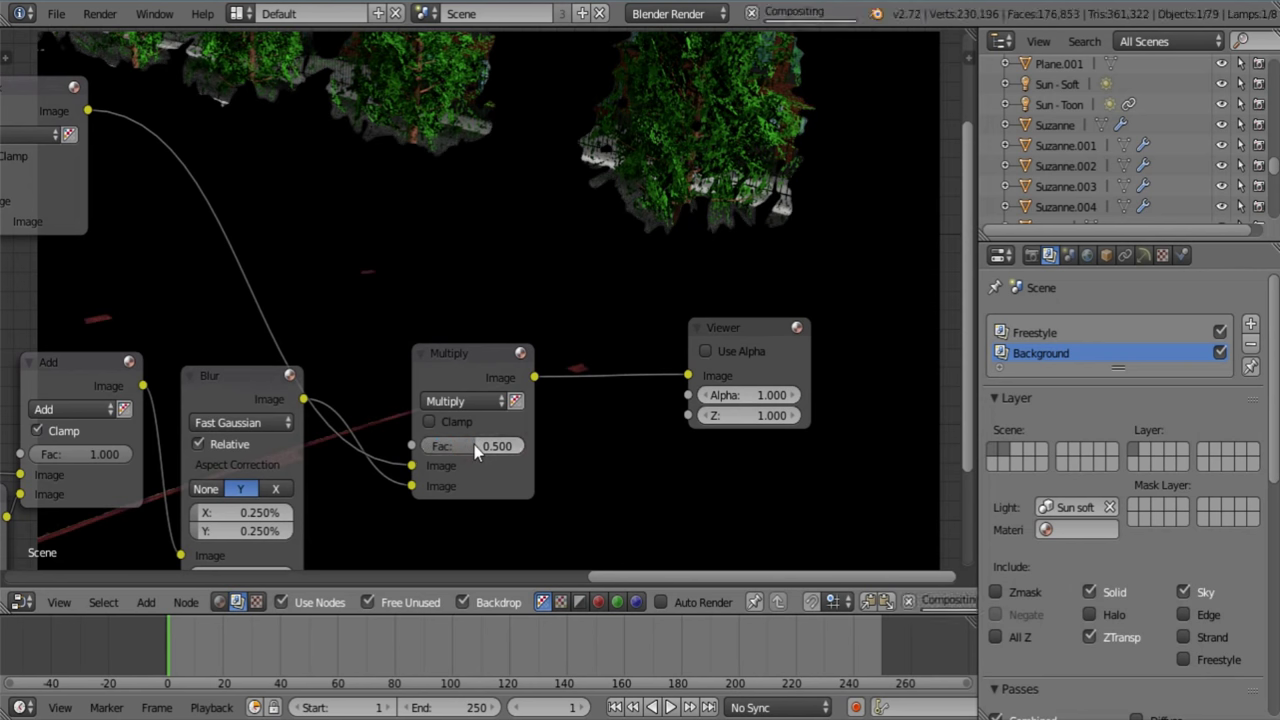
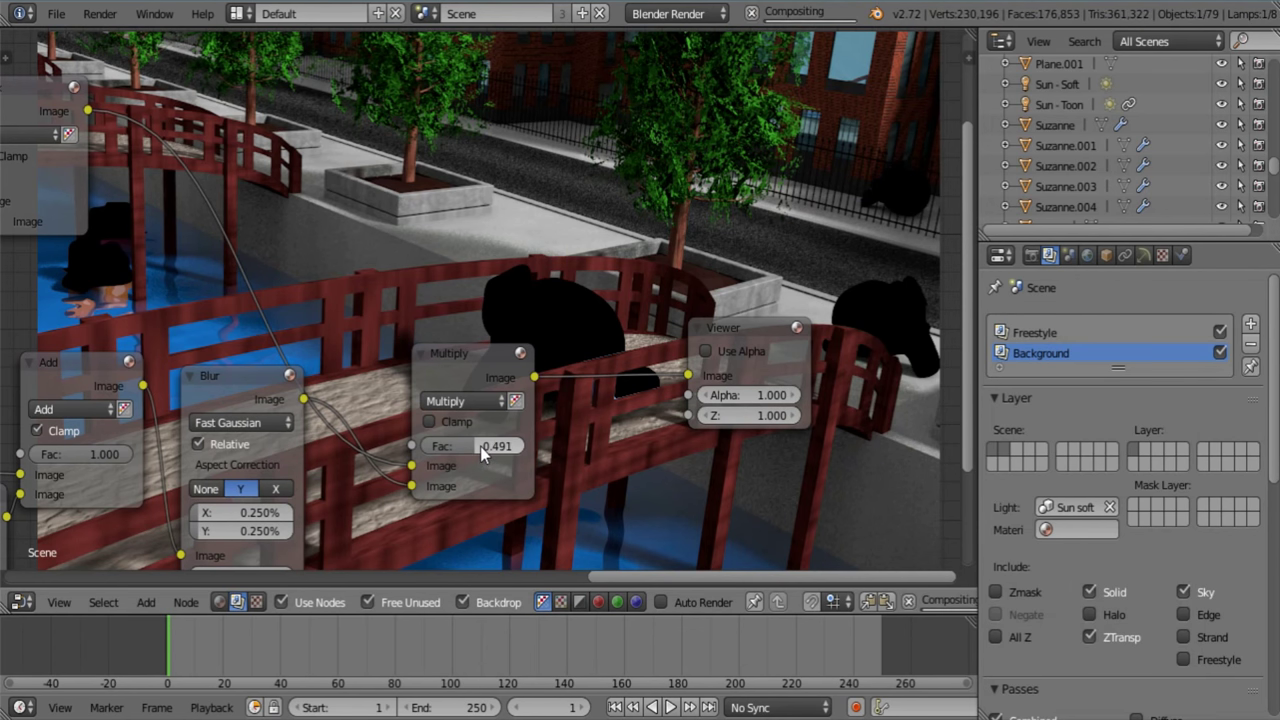
# Set the Multiply node's factor to 0.5
pyautogui.moveTo(480, 446); pyautogui.dragTo(471, 444)
pyautogui.click(471, 444)
pyautogui.write('0.50')
pyautogui.press('Return')
pyautogui.click(470, 443)
pyautogui.press('Return')
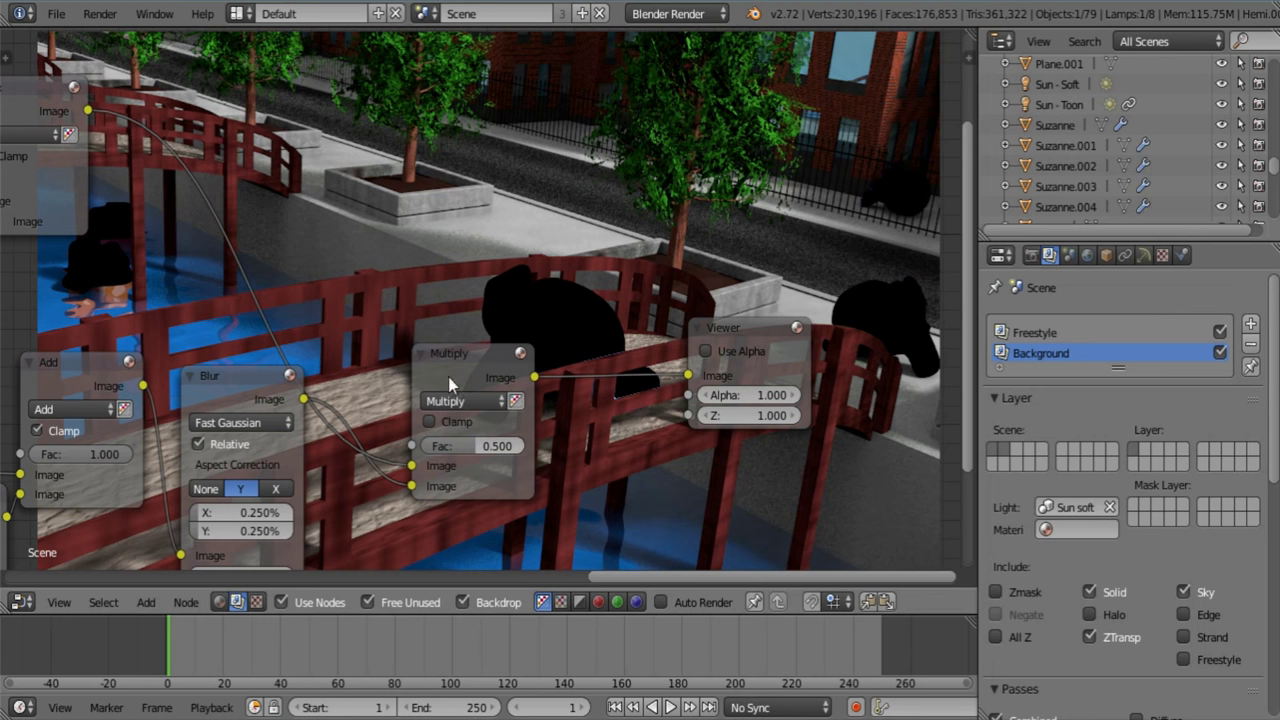
# Move Multiply closer to the AO Blur, enable its Clamp option and move the Viewer further along
pyautogui.moveTo(454, 366); pyautogui.dragTo(420, 377)
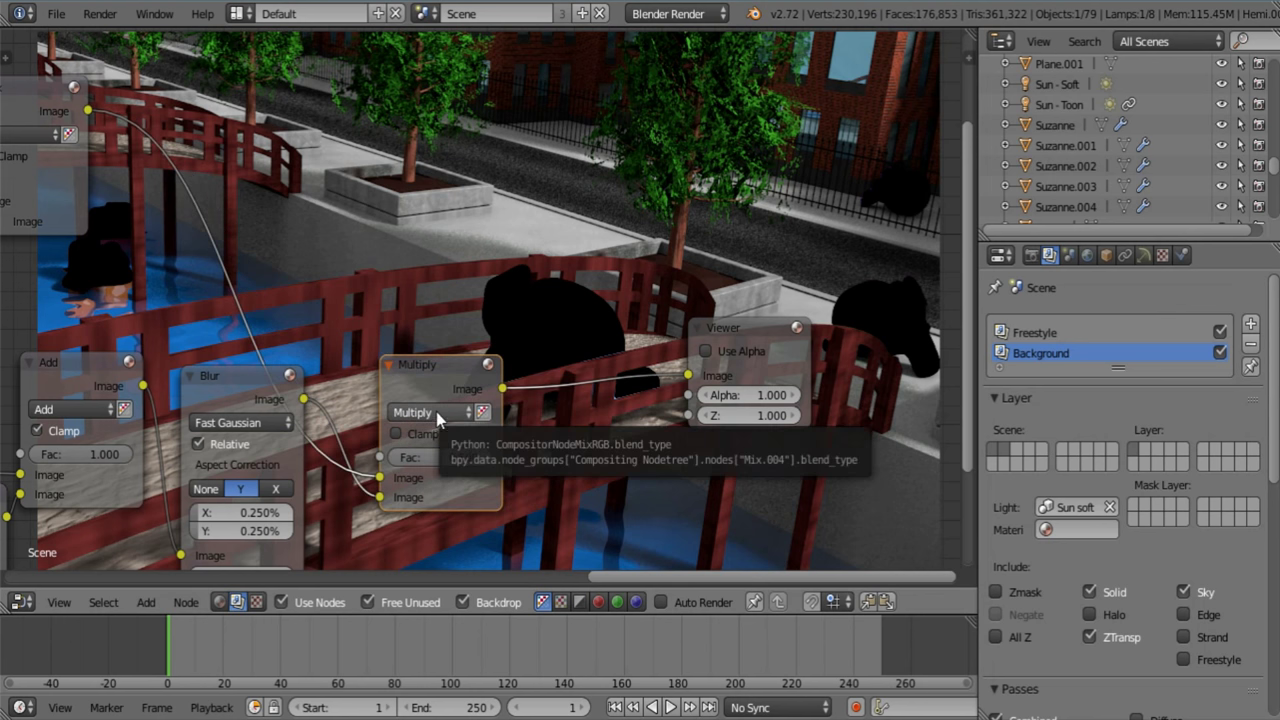
pyautogui.scroll(-2, 438, 410)
pyautogui.click(451, 397)
pyautogui.moveTo(630, 336); pyautogui.dragTo(830, 278)
# Add another Viewer node below the mask nodes and feed it the Background layer's Normal output
pyautogui.moveTo(580, 325); pyautogui.dragTo(335, 30, button='middle')
pyautogui.moveTo(504, 276); pyautogui.dragTo(1020, 448, button='middle')
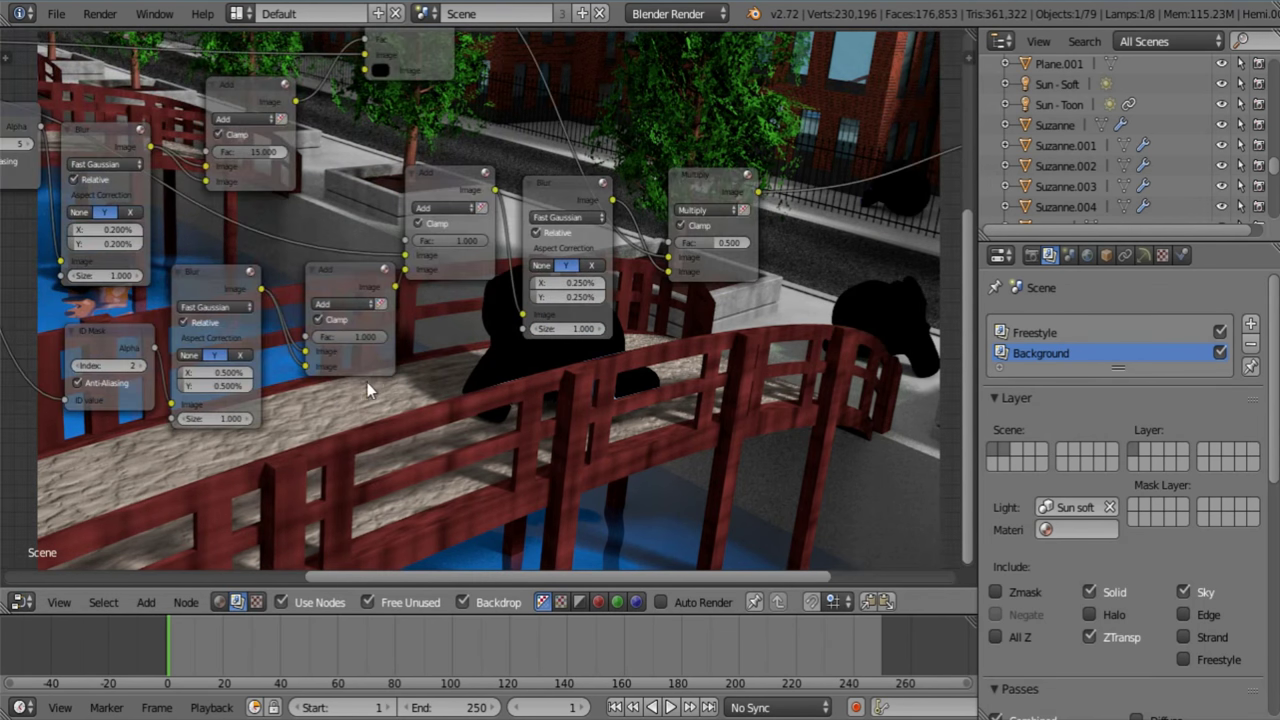
pyautogui.moveTo(350, 389); pyautogui.dragTo(895, 423, button='middle')
pyautogui.moveTo(487, 311); pyautogui.dragTo(473, 422, button='middle')
pyautogui.moveTo(451, 362); pyautogui.dragTo(491, 376, button='middle')
pyautogui.moveTo(414, 470); pyautogui.dragTo(449, 348, button='middle')
pyautogui.hotkey('shift', 'a')
pyautogui.moveTo(437, 333)
pyautogui.click(530, 348)
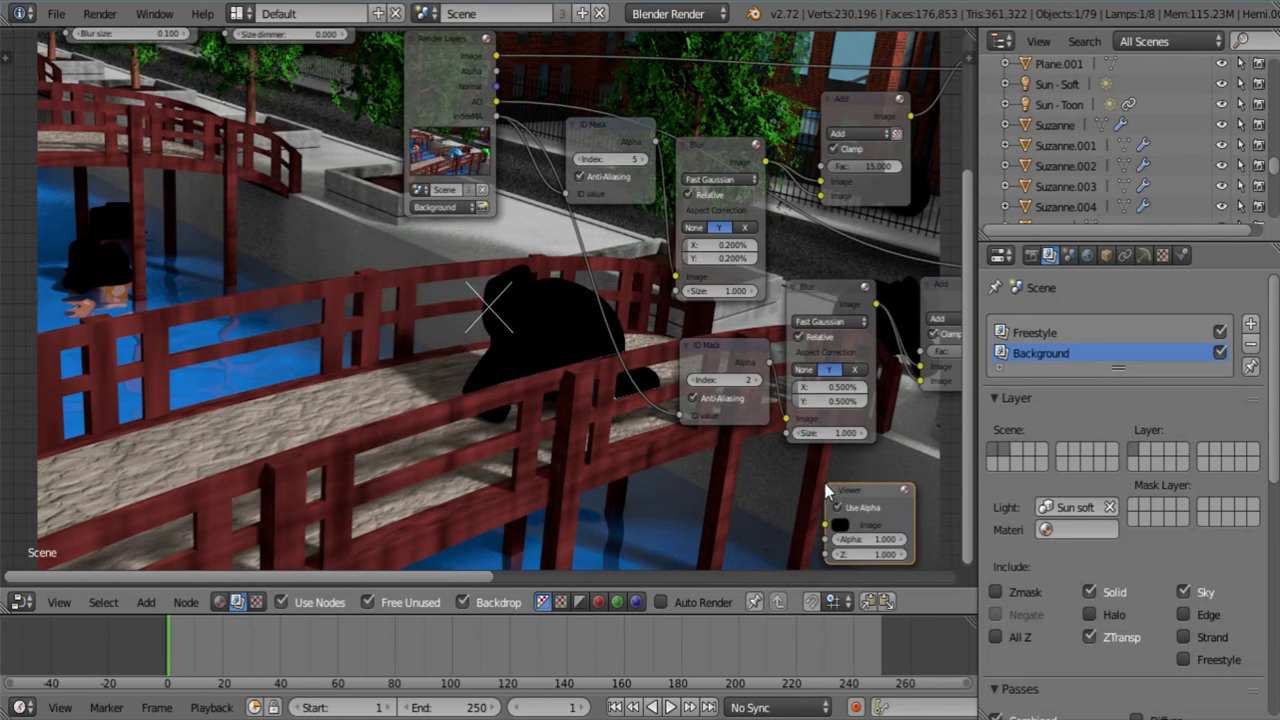
pyautogui.moveTo(497, 87); pyautogui.dragTo(826, 523)
pyautogui.moveTo(798, 493); pyautogui.dragTo(488, 501, button='middle')
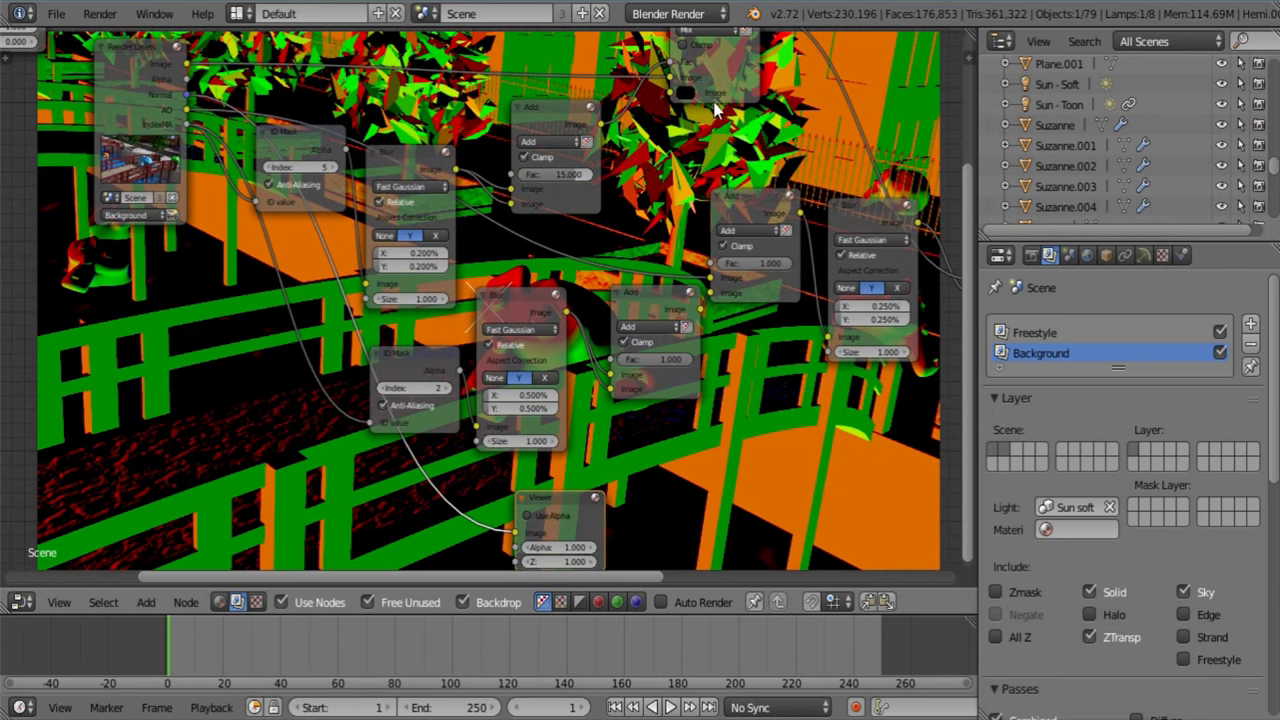
# Move the new Viewer further along and place an unconnected Blur node below the ID Mask with index 2
pyautogui.moveTo(700, 280); pyautogui.dragTo(774, 132, button='middle')
pyautogui.moveTo(634, 340); pyautogui.dragTo(842, 359)
pyautogui.moveTo(572, 332); pyautogui.dragTo(522, 308, button='middle')
pyautogui.hotkey('shift', 'a')
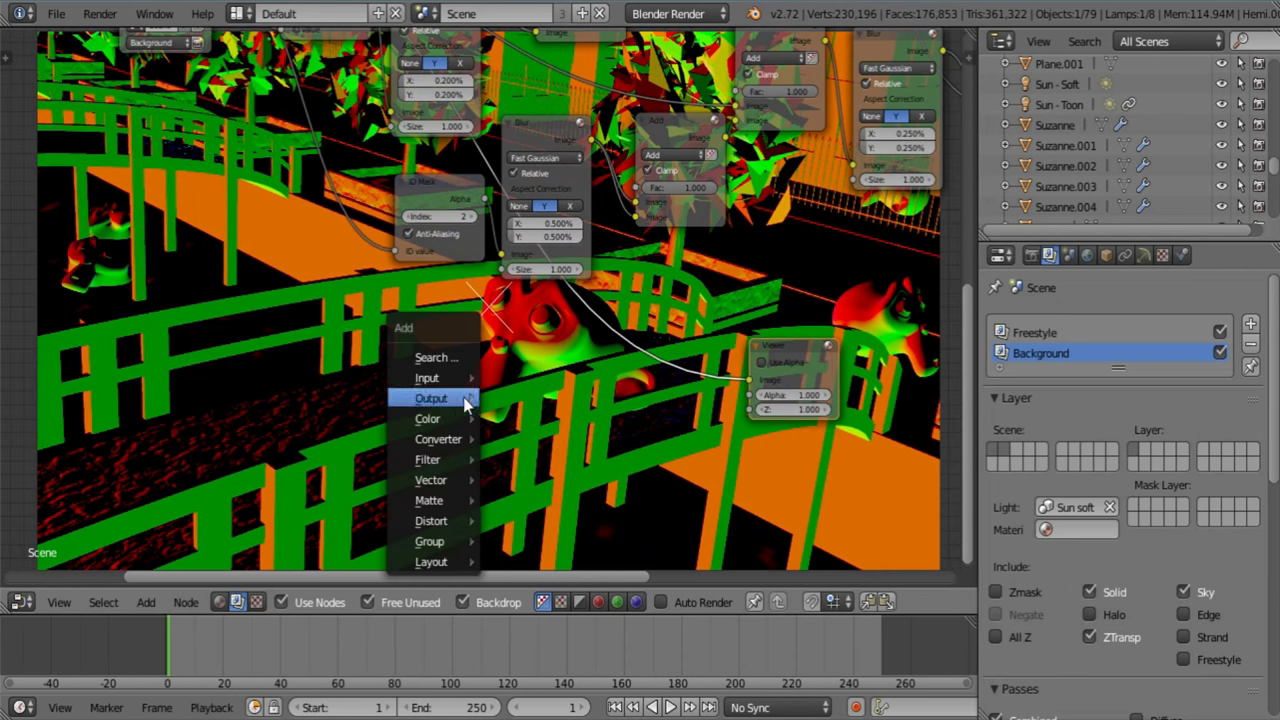
pyautogui.moveTo(455, 459)
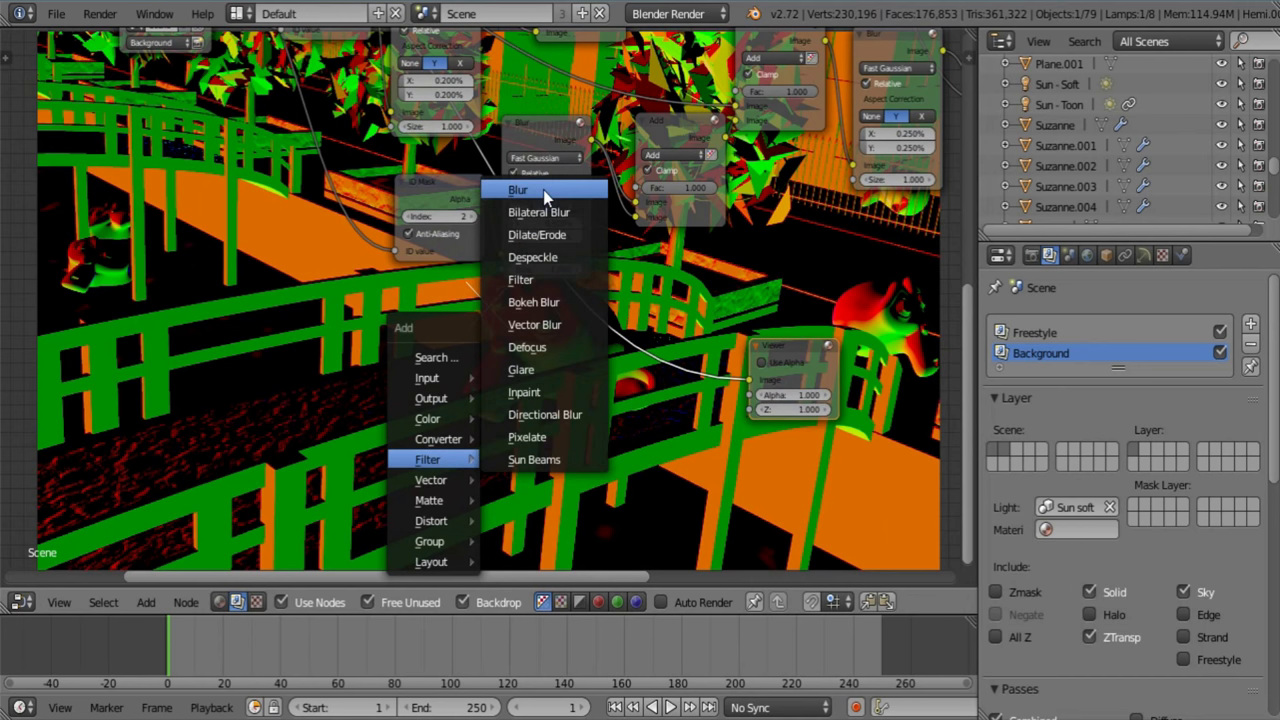
pyautogui.click(517, 189)
pyautogui.click(397, 361)
# Insert a Mix node on the Normal link just before the new Viewer
pyautogui.hotkey('shift', 'a')
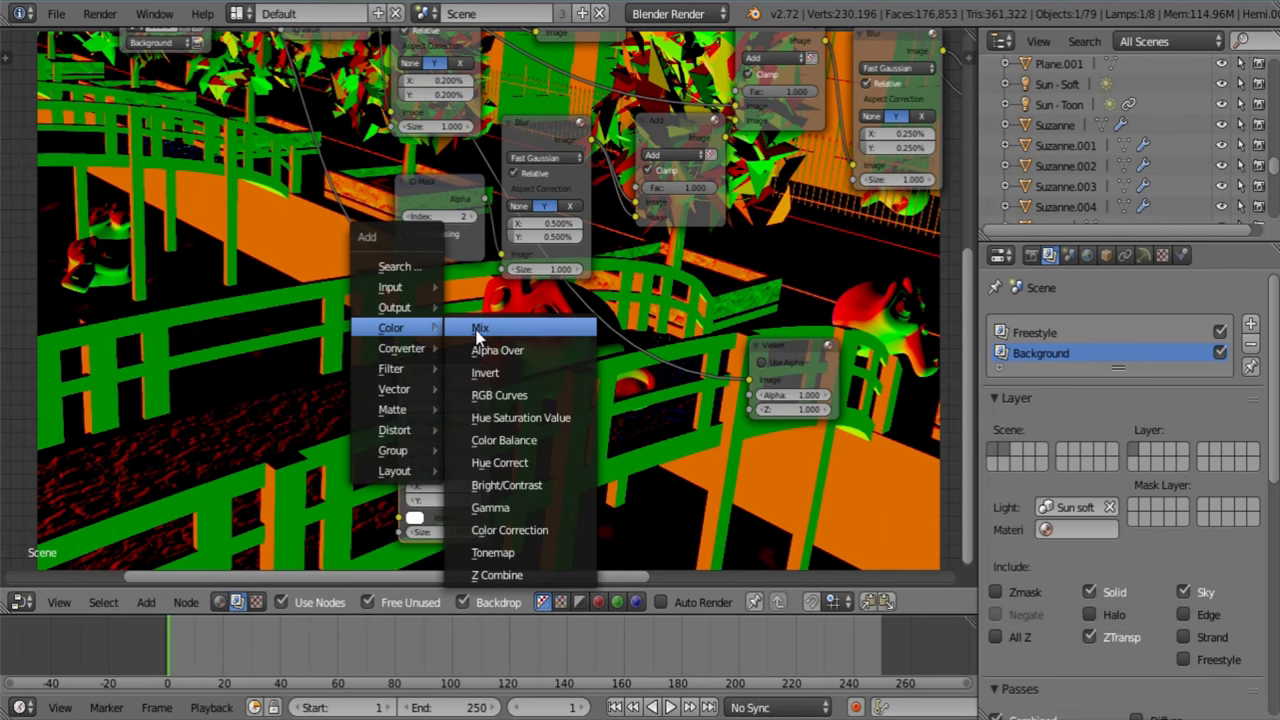
pyautogui.click(477, 326)
pyautogui.click(641, 368)
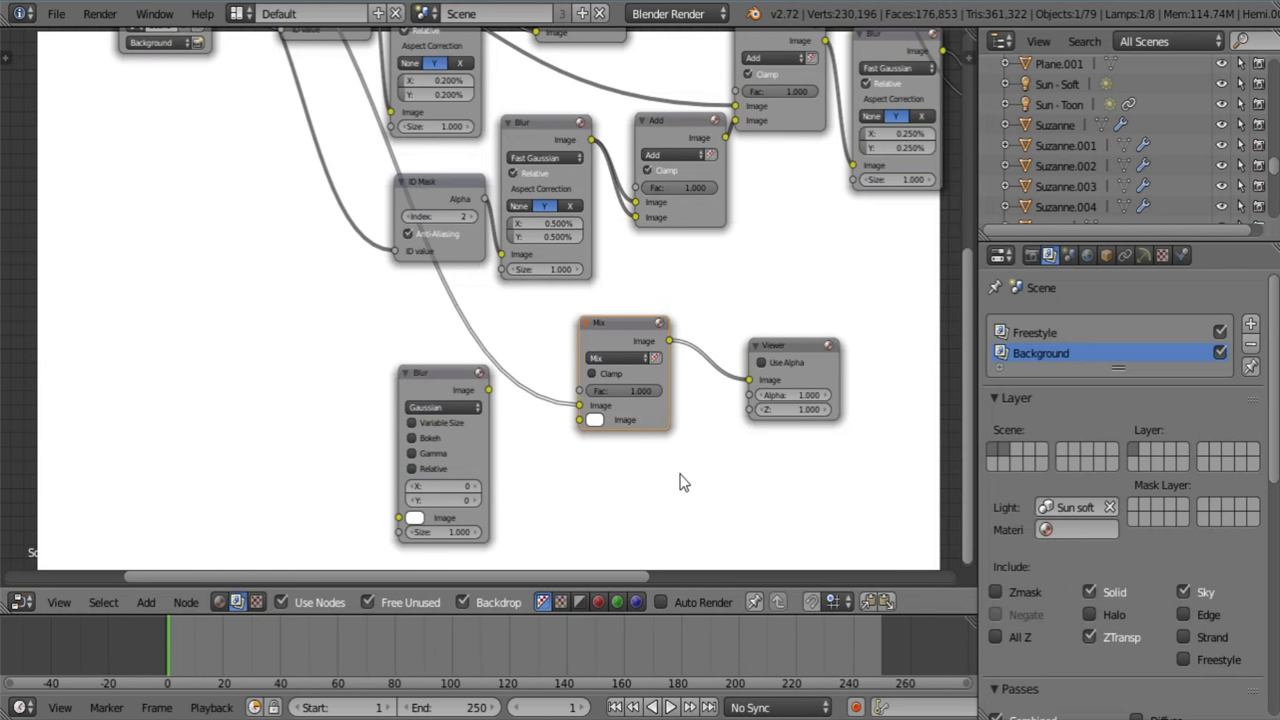
# Set the new Blur to Fast Gaussian and Relative with Y aspect correction and 0.15% in X and Y
pyautogui.click(433, 406)
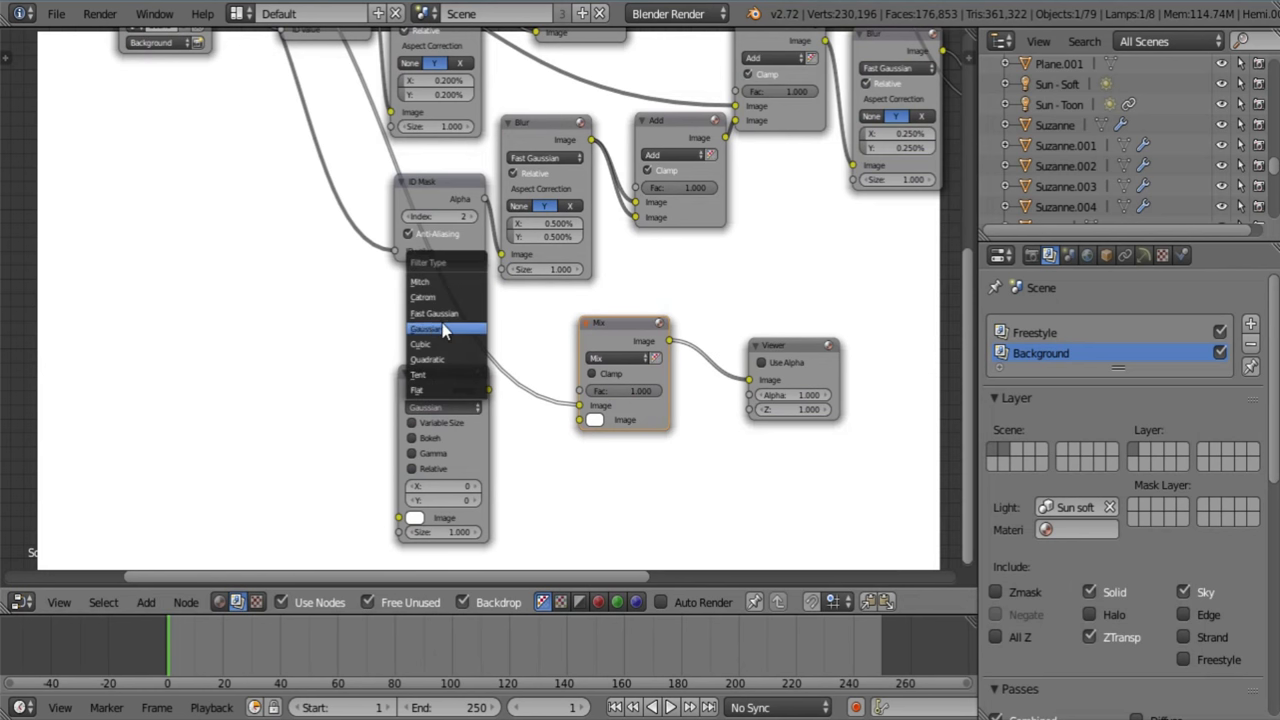
pyautogui.click(442, 330)
pyautogui.click(431, 424)
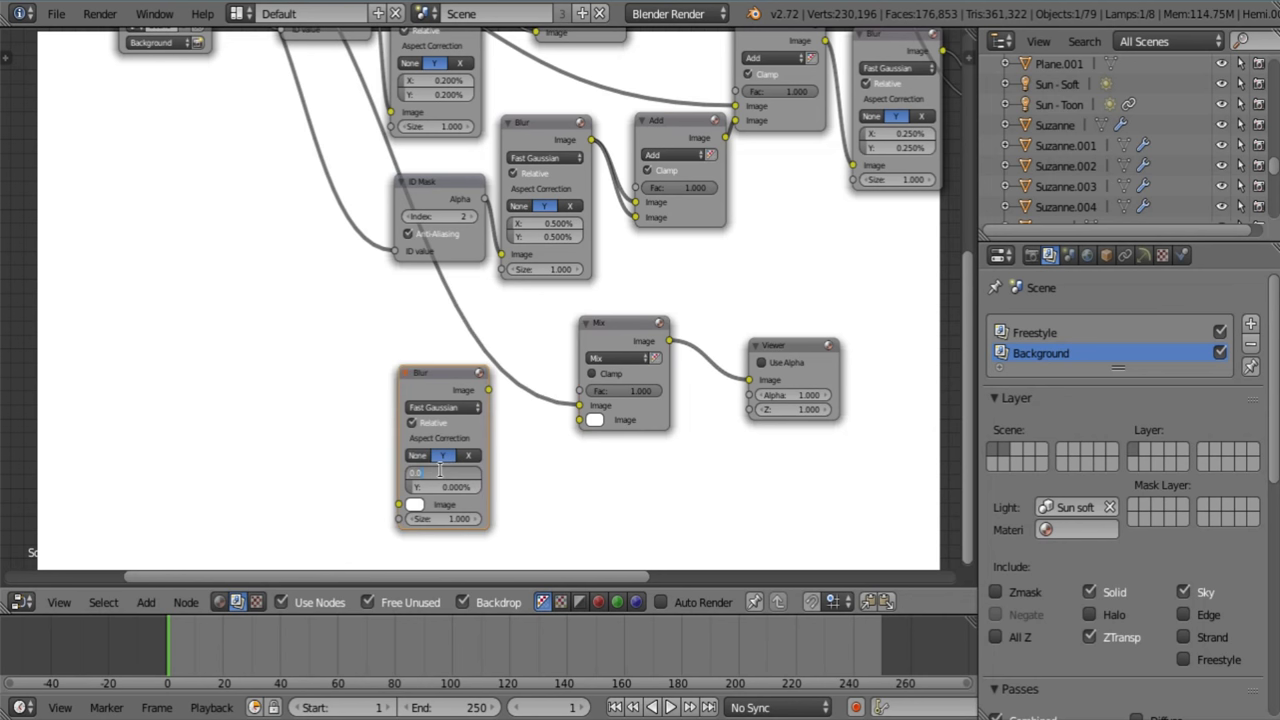
pyautogui.click(440, 470)
pyautogui.write('15')
pyautogui.press('Tab')
# Insert the Blur on the Normal link before Mix and feed the unblurred Normal output into Mix's second image input
pyautogui.moveTo(430, 379); pyautogui.dragTo(429, 329)
pyautogui.press('Home')
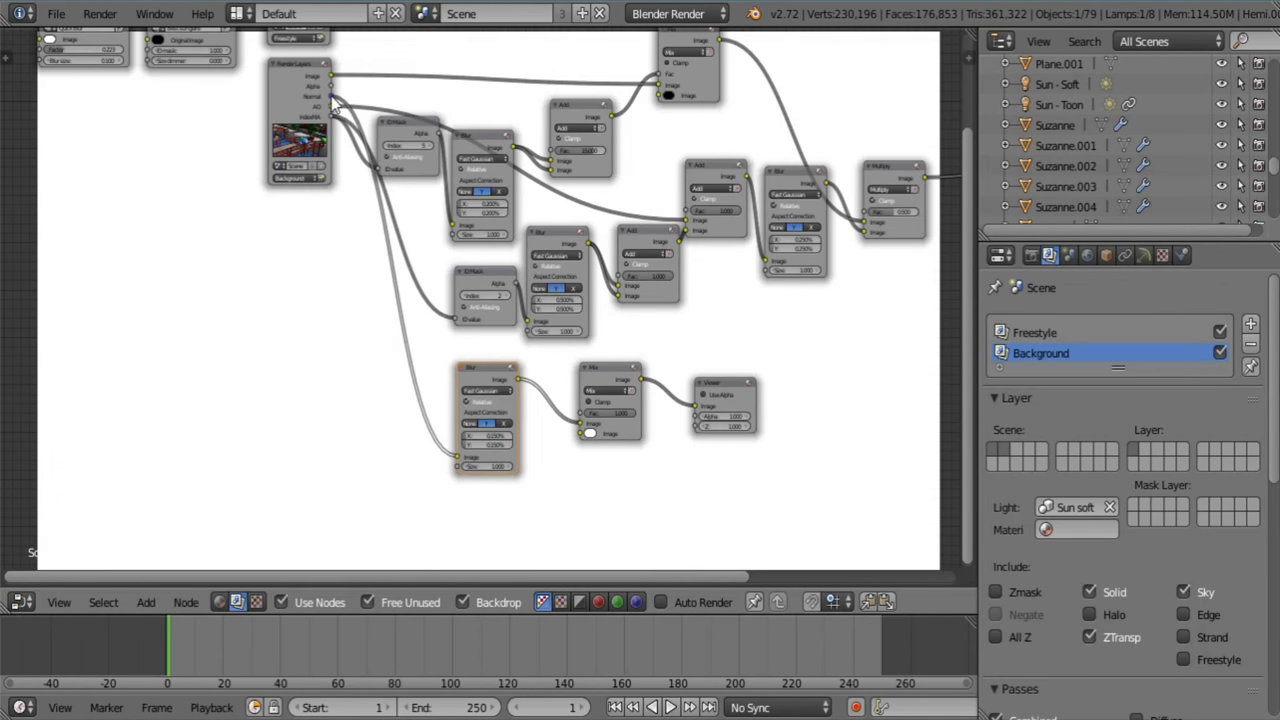
pyautogui.moveTo(331, 97); pyautogui.dragTo(588, 436)
pyautogui.scroll(3, 612, 440)
pyautogui.moveTo(613, 429); pyautogui.dragTo(578, 360, button='middle')
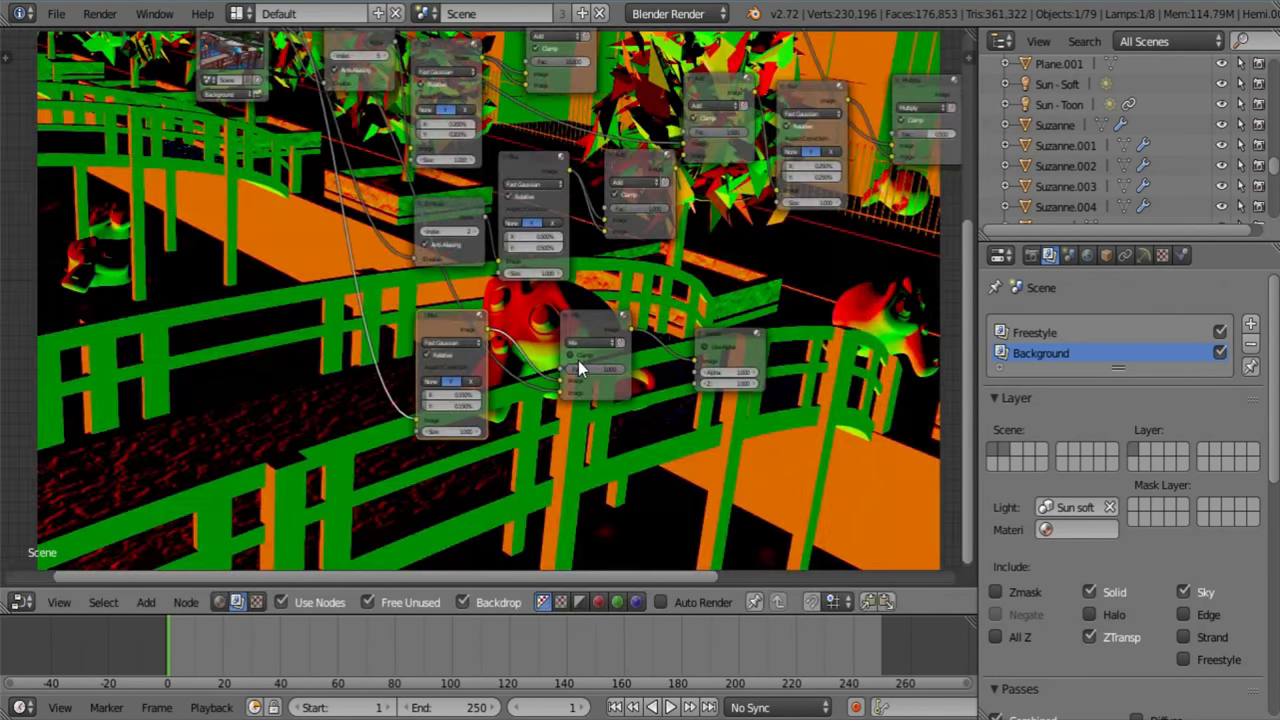
# Set the Normal branch's Mix node to Difference and move it closer to its Blur
pyautogui.scroll(1, 578, 360)
pyautogui.click(610, 356)
pyautogui.click(628, 250)
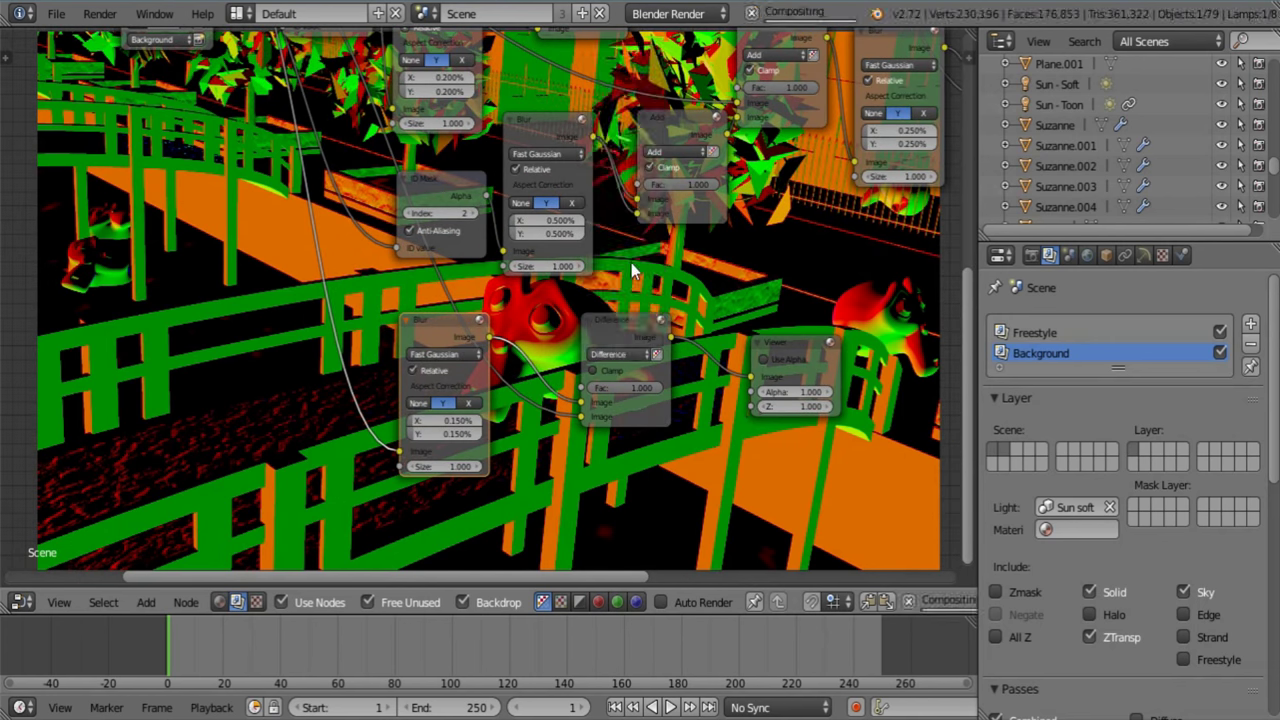
pyautogui.moveTo(622, 323); pyautogui.dragTo(561, 338)
pyautogui.moveTo(731, 406); pyautogui.dragTo(458, 176, button='middle')
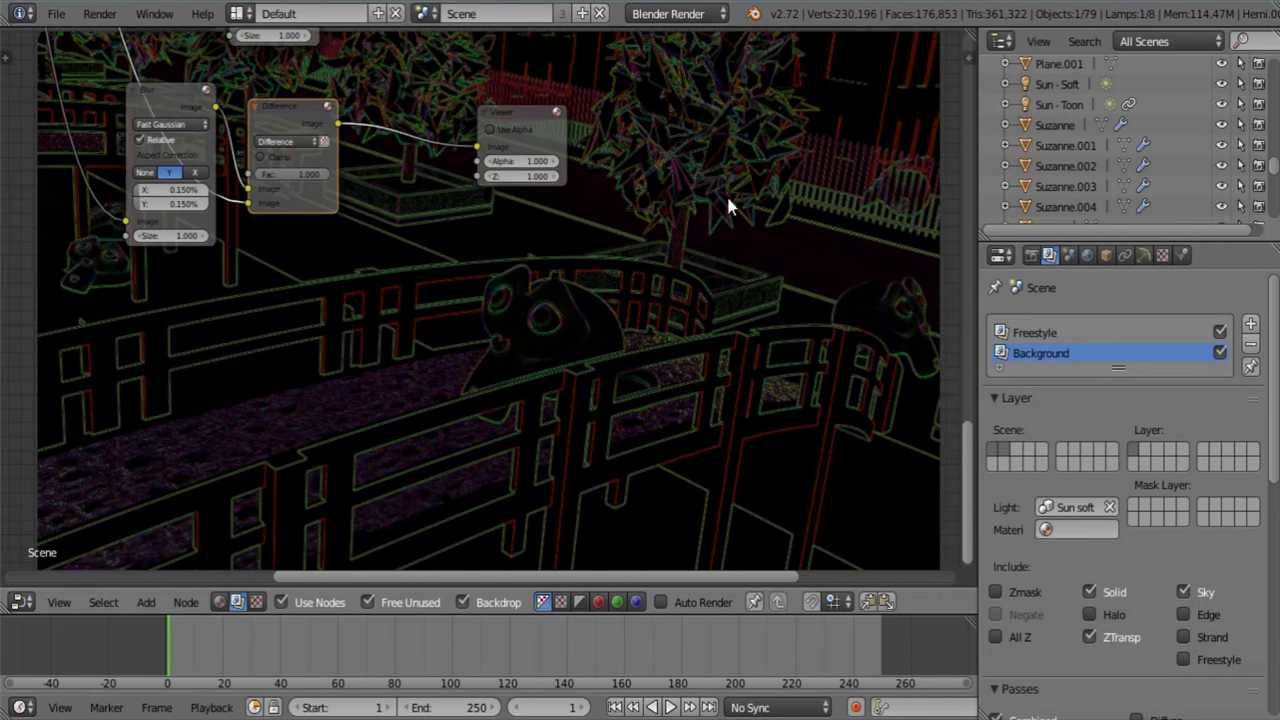
# Move the Viewer further along and insert an RGB to BW node between Difference and the Viewer
pyautogui.moveTo(581, 166); pyautogui.dragTo(691, 320, button='middle')
pyautogui.moveTo(642, 243); pyautogui.dragTo(814, 249)
pyautogui.moveTo(579, 304); pyautogui.dragTo(511, 323, button='middle')
pyautogui.press('a')
pyautogui.hotkey('shift', 'a')
pyautogui.moveTo(512, 330)
pyautogui.moveTo(503, 365)
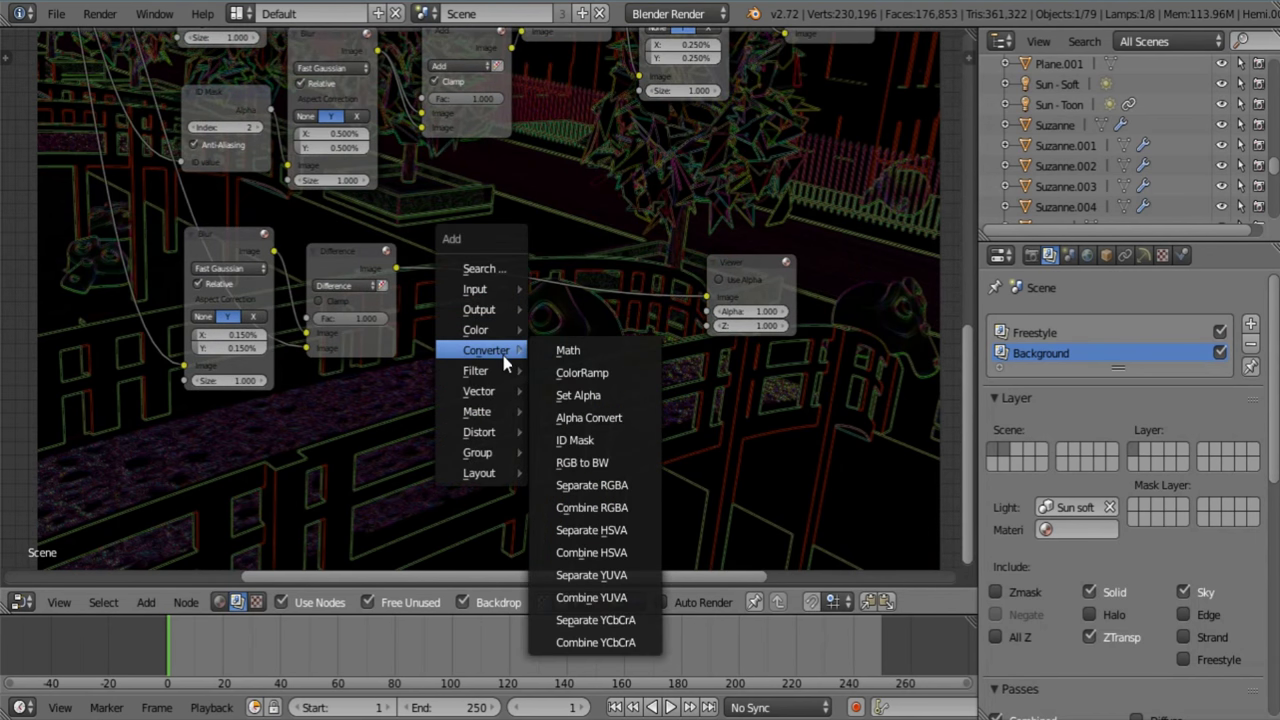
pyautogui.click(606, 460)
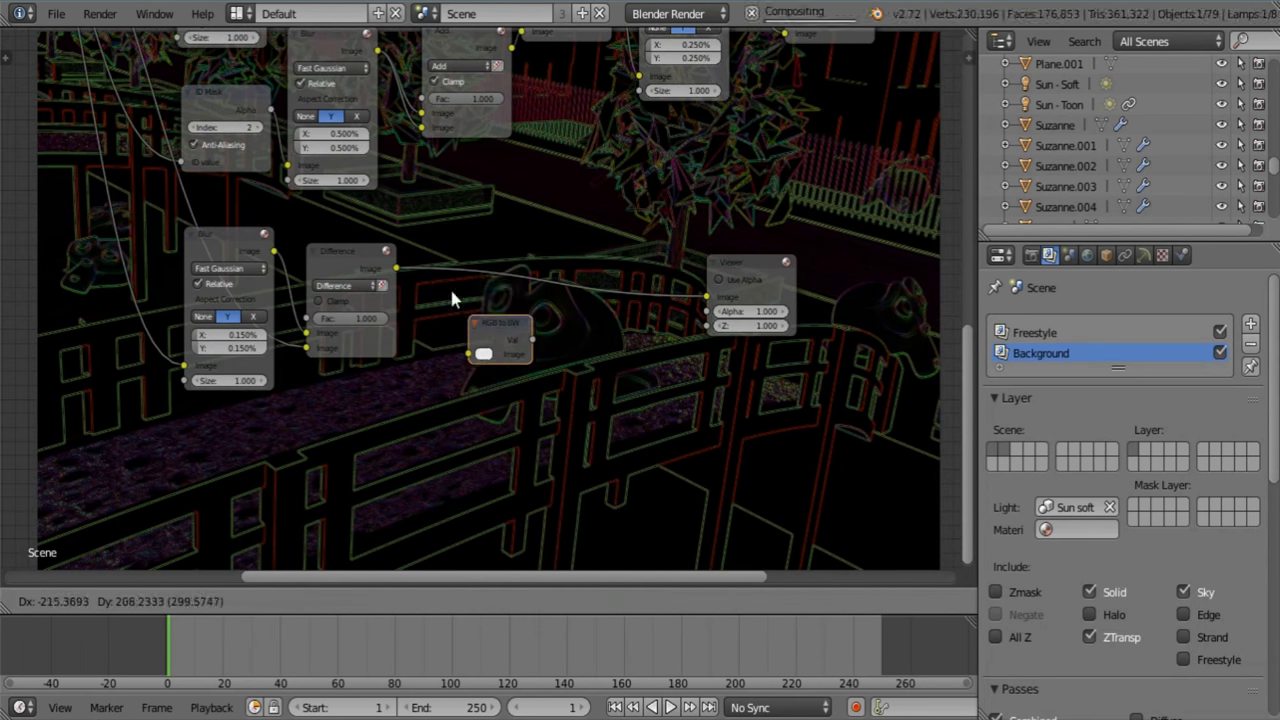
pyautogui.click(425, 257)
# Insert an Invert node between RGB to BW and the Viewer, close to RGB to BW
pyautogui.moveTo(564, 362); pyautogui.dragTo(524, 413, button='middle')
pyautogui.scroll(2, 521, 413)
pyautogui.hotkey('shift', 'a')
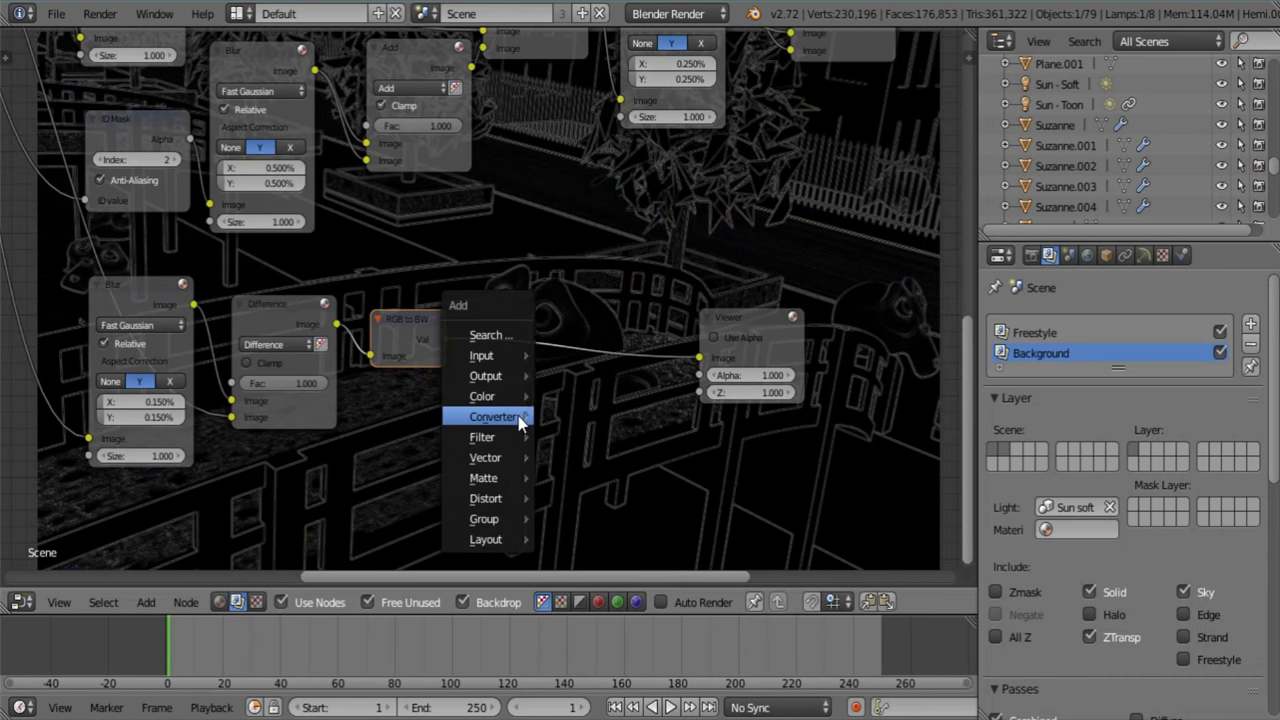
pyautogui.moveTo(511, 407)
pyautogui.click(586, 443)
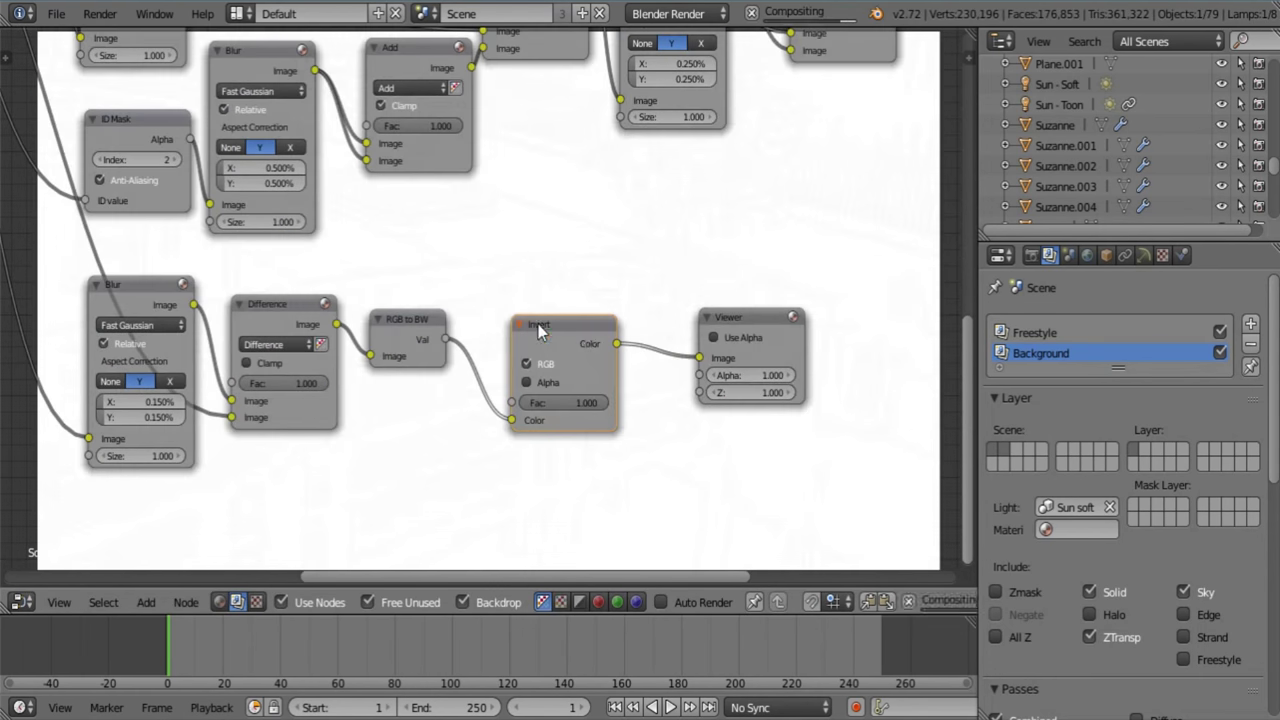
pyautogui.click(523, 329)
# Move the Viewer further along and insert a Mix node set to Multiply between Invert and the Viewer
pyautogui.moveTo(729, 315); pyautogui.dragTo(873, 290)
pyautogui.hotkey('shift', 'a')
pyautogui.moveTo(703, 228)
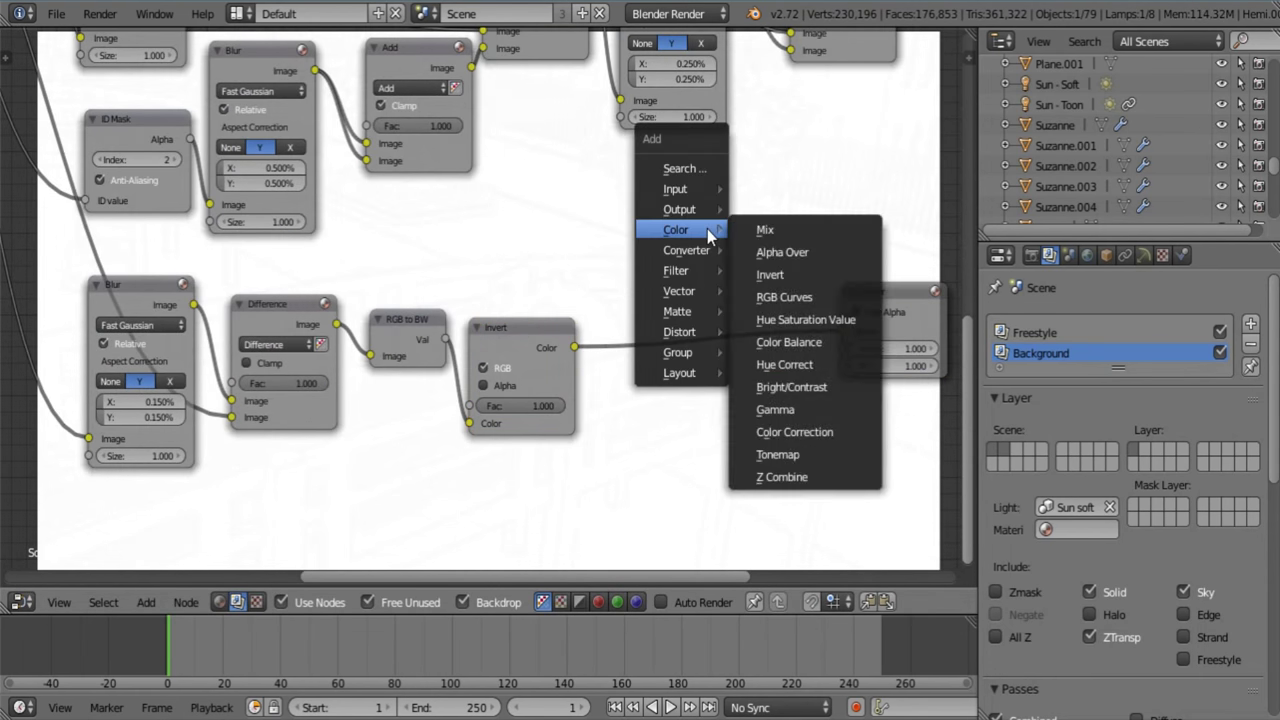
pyautogui.click(764, 231)
pyautogui.click(656, 279)
pyautogui.click(684, 330)
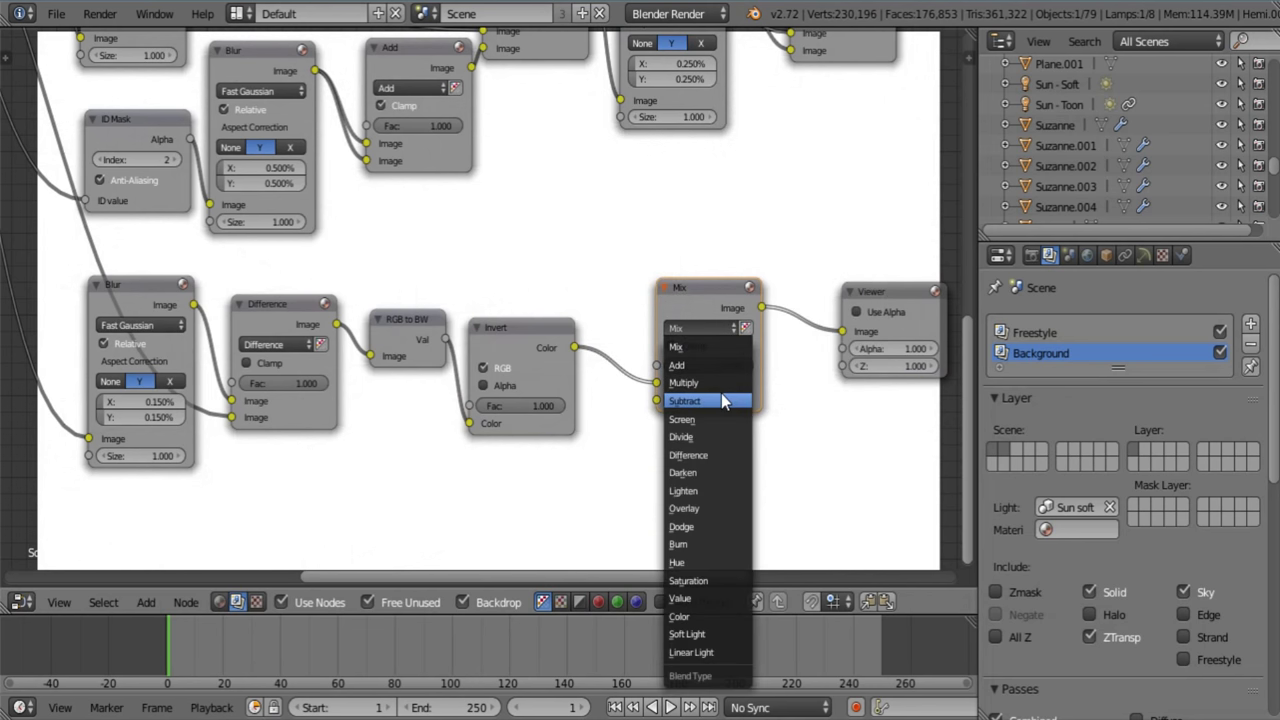
pyautogui.click(721, 393)
# Feed Invert's output into Multiply's second image input as well and set Multiply's factor to 5
pyautogui.moveTo(576, 348); pyautogui.dragTo(657, 400)
pyautogui.click(686, 368)
pyautogui.write('5')
pyautogui.press('Return')
# Move Multiply beside Invert, shift the Viewer along and insert a Mix node set to Add between them
pyautogui.moveTo(629, 354); pyautogui.dragTo(353, 360, button='middle')
pyautogui.moveTo(628, 298); pyautogui.dragTo(858, 283)
pyautogui.moveTo(412, 300); pyautogui.dragTo(513, 313, button='middle')
pyautogui.moveTo(513, 313); pyautogui.dragTo(475, 334)
pyautogui.hotkey('shift', 'a')
pyautogui.moveTo(589, 239)
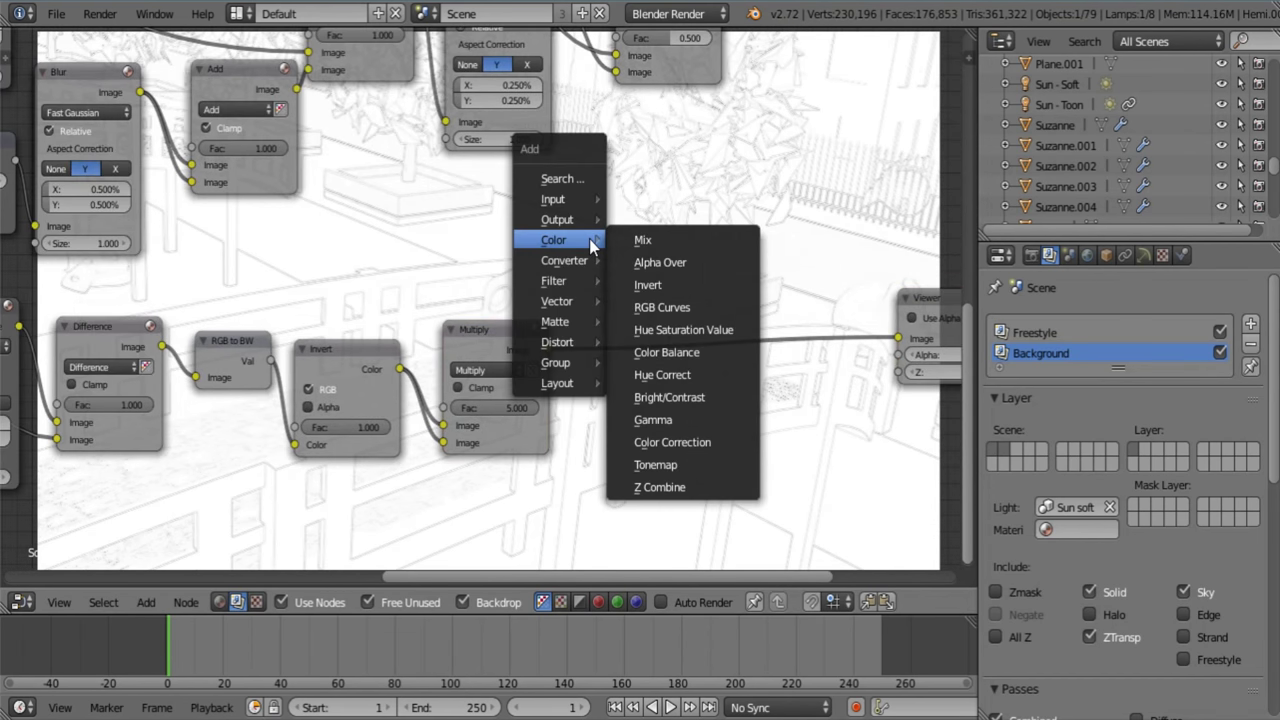
pyautogui.click(645, 245)
pyautogui.click(677, 291)
pyautogui.click(715, 340)
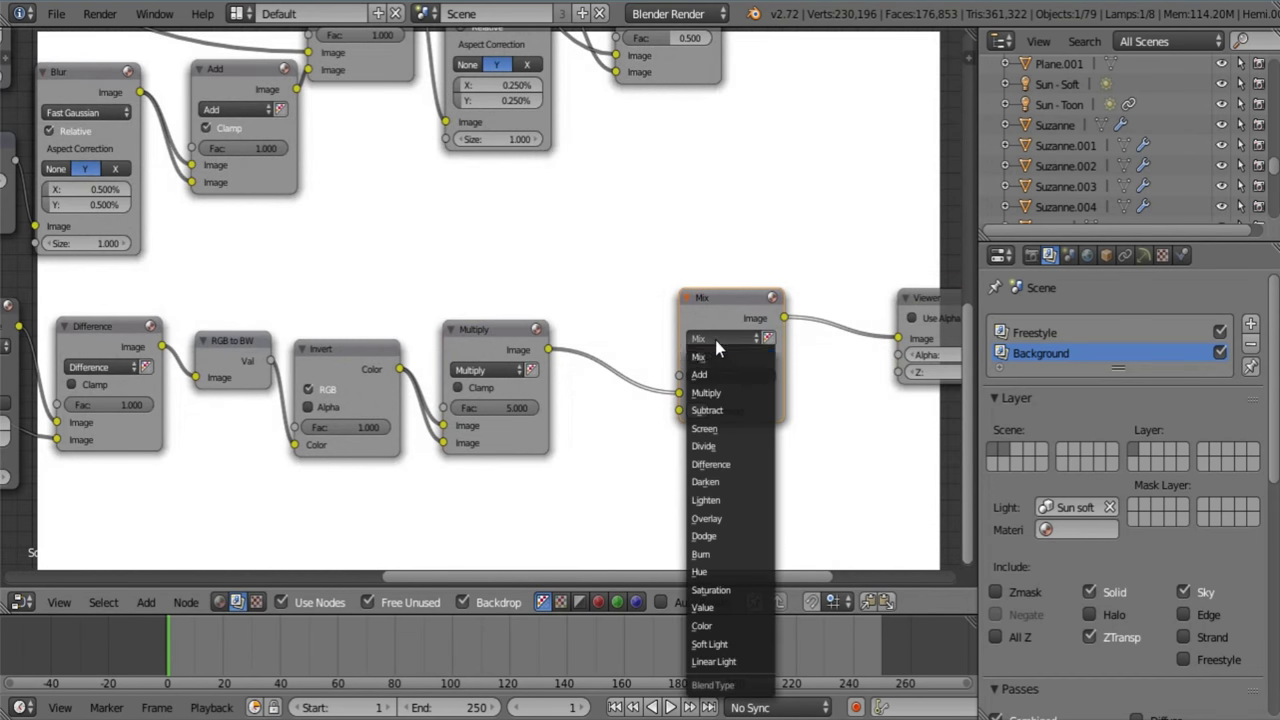
pyautogui.click(718, 380)
# Connect the output of the mask branch's Add node, after the 0.5% Blur, to the new Add's second image input
pyautogui.moveTo(530, 347); pyautogui.dragTo(585, 410, button='middle')
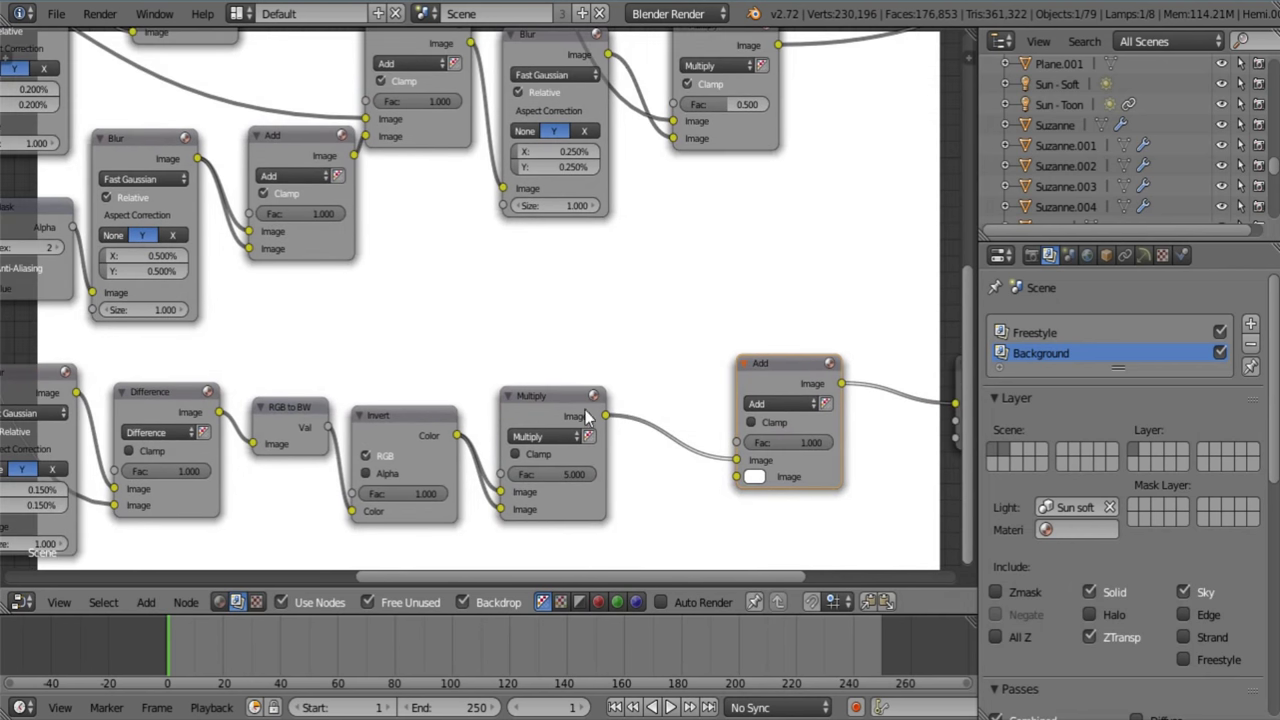
pyautogui.scroll(-4, 408, 305)
pyautogui.moveTo(421, 292); pyautogui.dragTo(435, 332, button='middle')
pyautogui.scroll(2, 443, 346)
pyautogui.moveTo(473, 225); pyautogui.dragTo(413, 198, button='middle')
pyautogui.moveTo(330, 196); pyautogui.dragTo(657, 470)
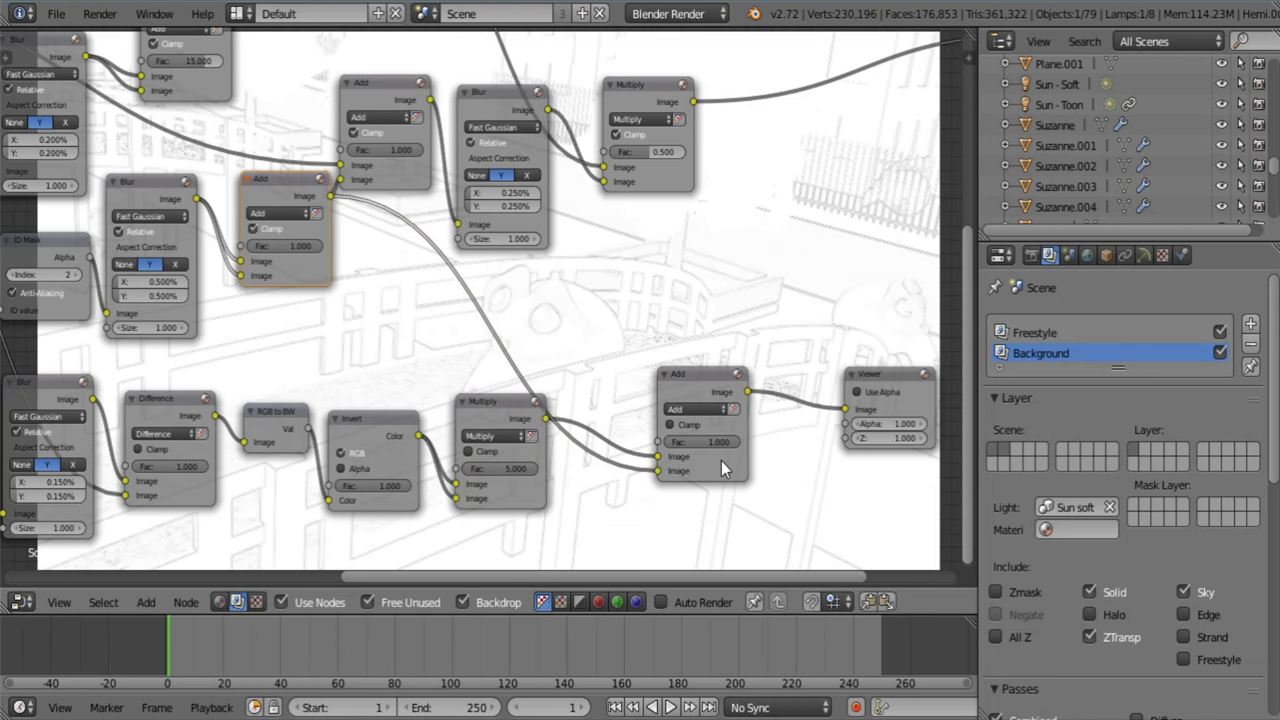
# Move the new Add node close to the edge branch's Multiply and enable Clamp on both nodes
pyautogui.scroll(2, 721, 461)
pyautogui.moveTo(772, 456); pyautogui.dragTo(633, 430, button='middle')
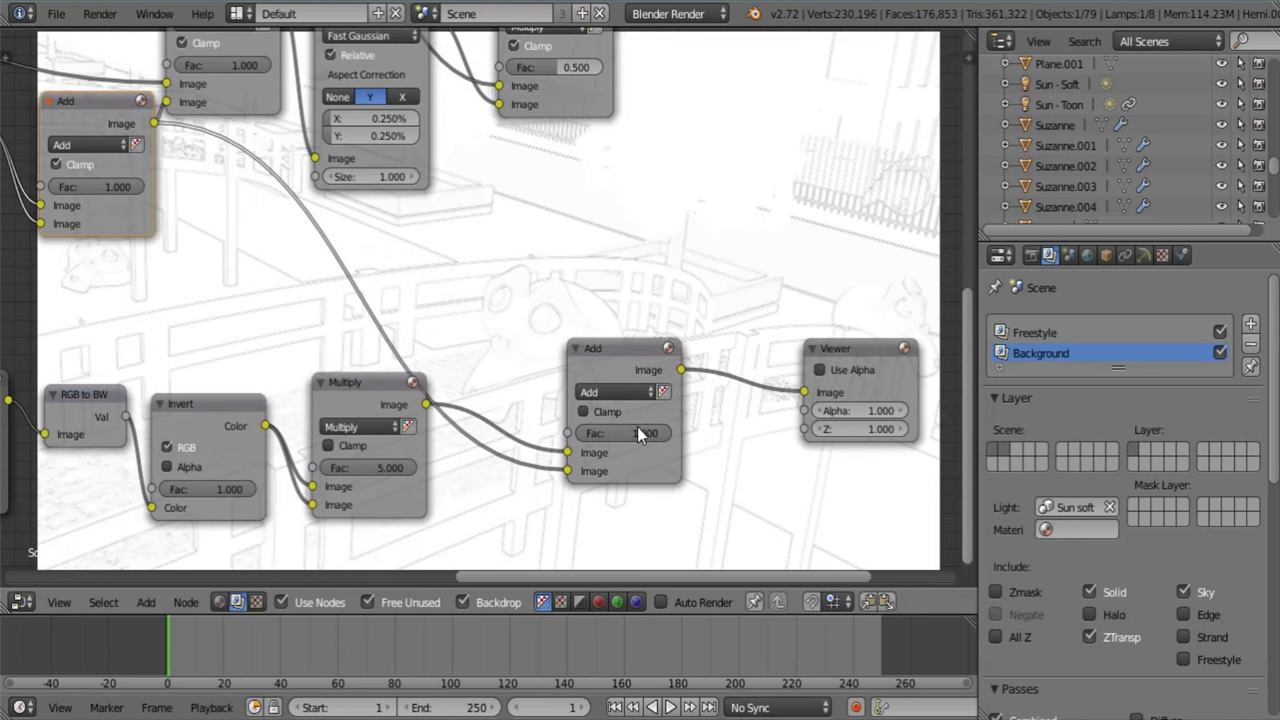
pyautogui.moveTo(601, 363); pyautogui.dragTo(542, 371)
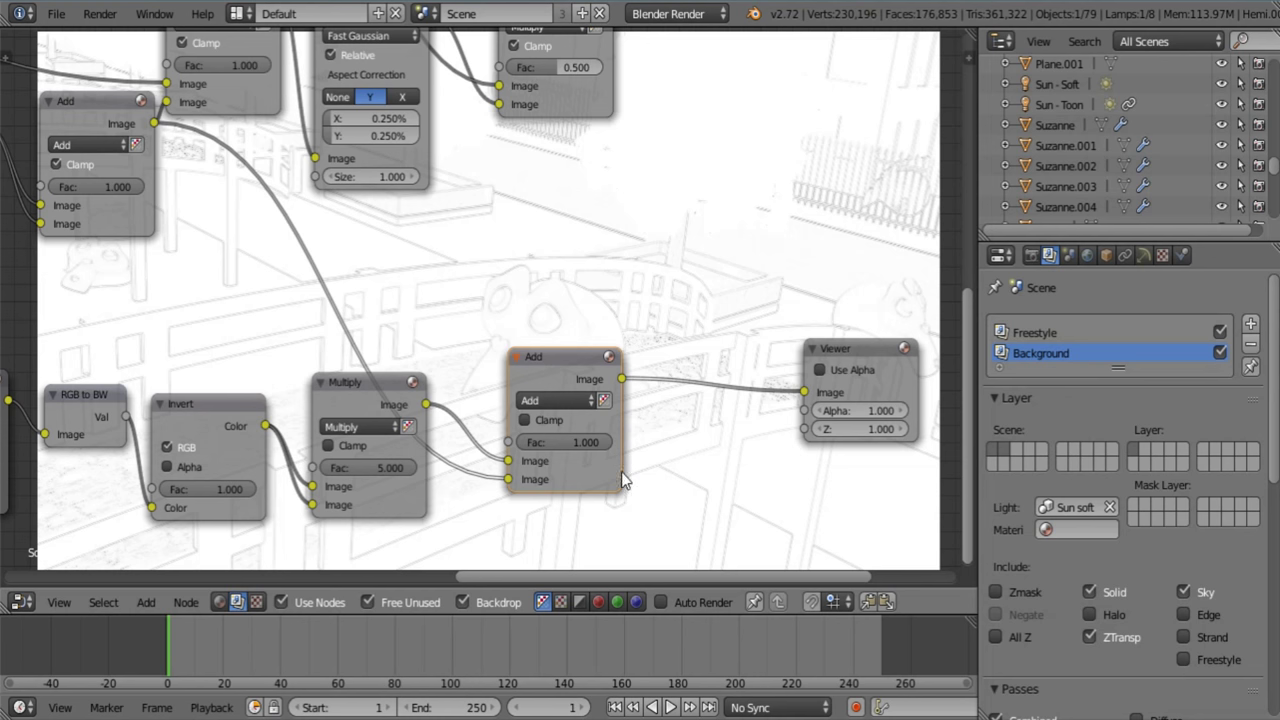
pyautogui.moveTo(522, 480); pyautogui.dragTo(514, 393, button='middle')
pyautogui.moveTo(539, 281); pyautogui.dragTo(502, 344)
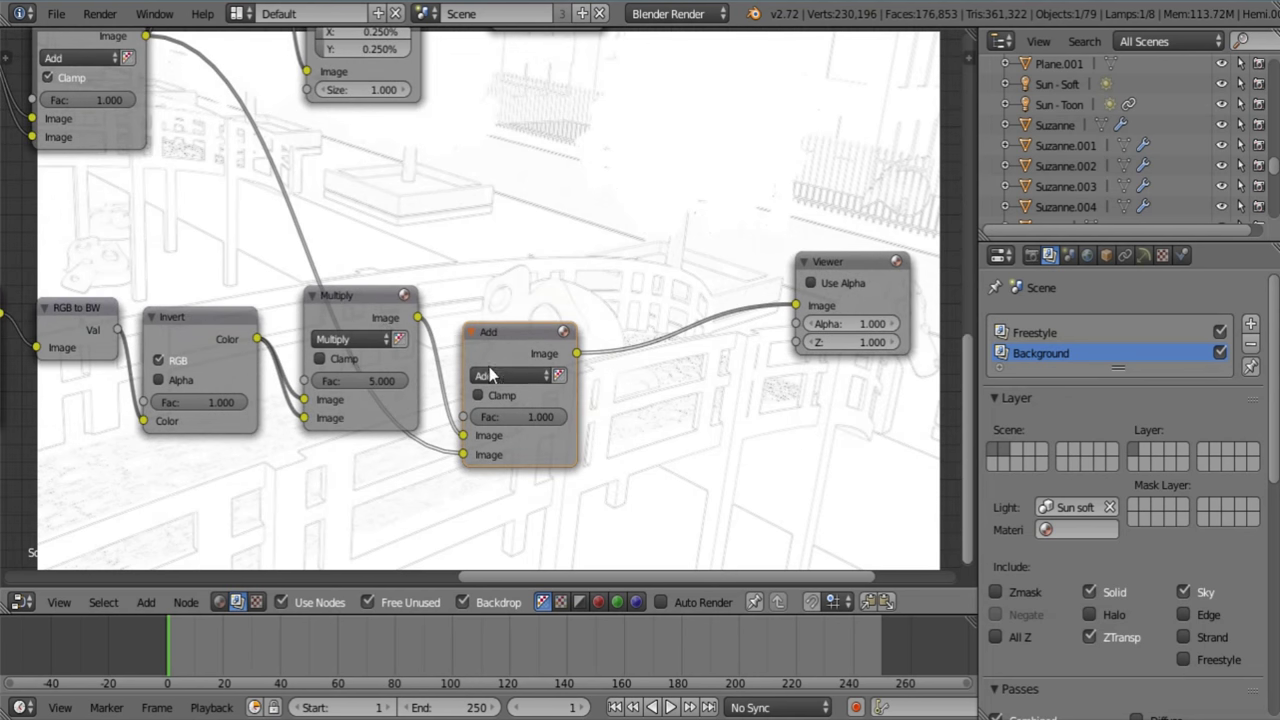
pyautogui.click(492, 395)
# Duplicate the clamped Add node, insert the copy before the Viewer and set it to Multiply
pyautogui.moveTo(505, 359); pyautogui.dragTo(415, 410, button='middle')
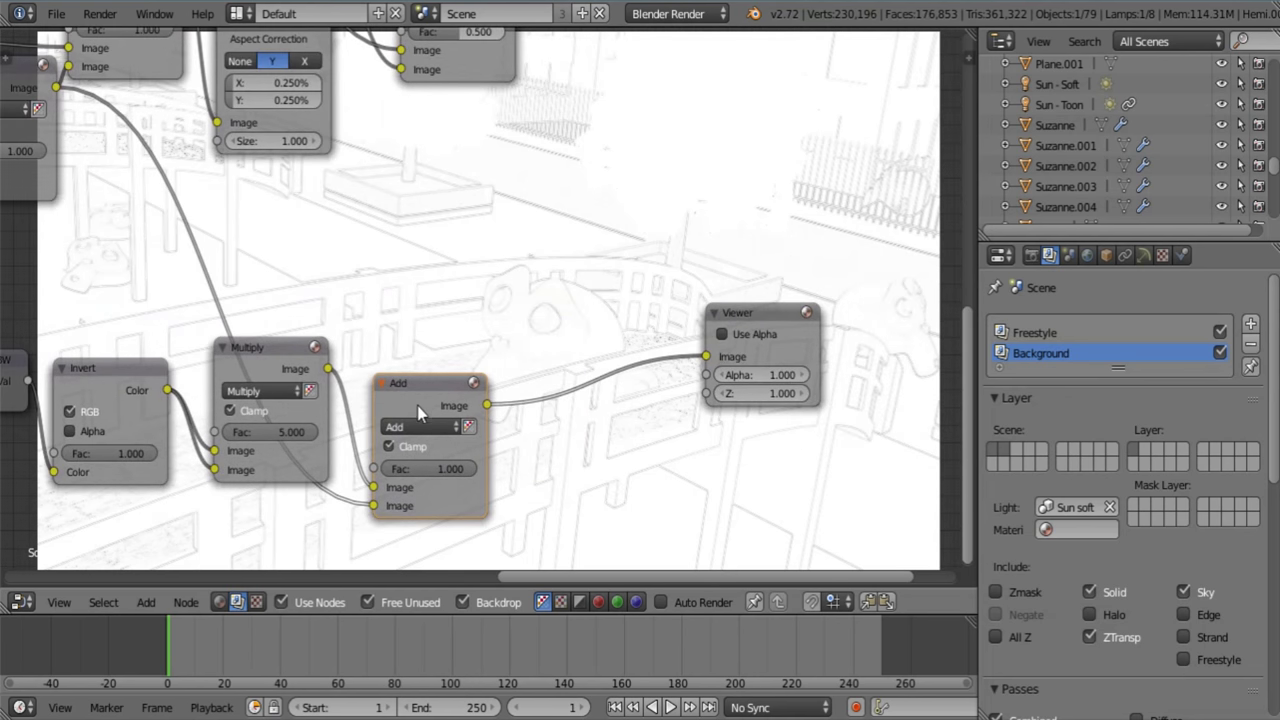
pyautogui.hotkey('shift', 'd')
pyautogui.click(608, 361)
pyautogui.click(615, 387)
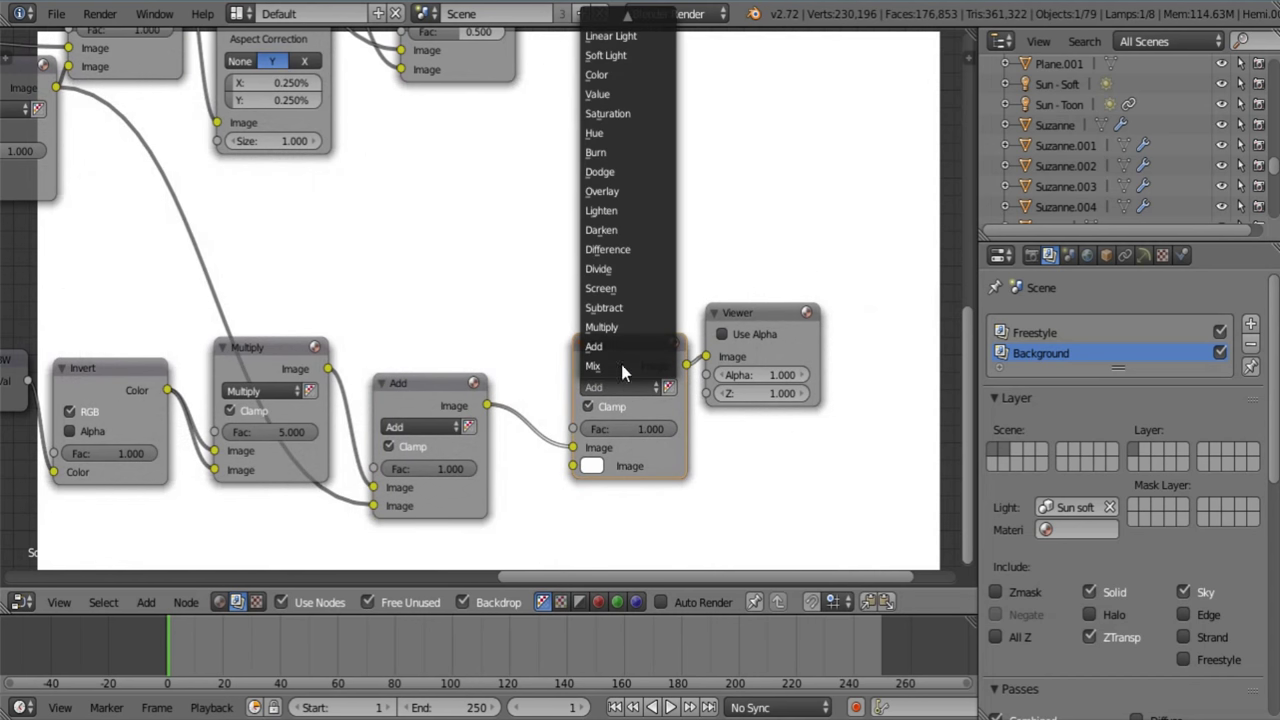
pyautogui.click(622, 316)
# Route the edge branch's Add output to the new Multiply's second image input and the 0.5-factor Multiply output to its first
pyautogui.scroll(-5, 622, 318)
pyautogui.moveTo(542, 402); pyautogui.dragTo(544, 415)
pyautogui.moveTo(502, 390); pyautogui.dragTo(576, 432, button='middle')
pyautogui.moveTo(447, 335); pyautogui.dragTo(394, 405, button='middle')
pyautogui.moveTo(622, 253); pyautogui.dragTo(498, 289, button='middle')
pyautogui.moveTo(405, 219); pyautogui.dragTo(447, 544)
# Delete the edge branch's Viewer and feed the new Multiply's output into the main Viewer
pyautogui.click(568, 446)
pyautogui.press('x')
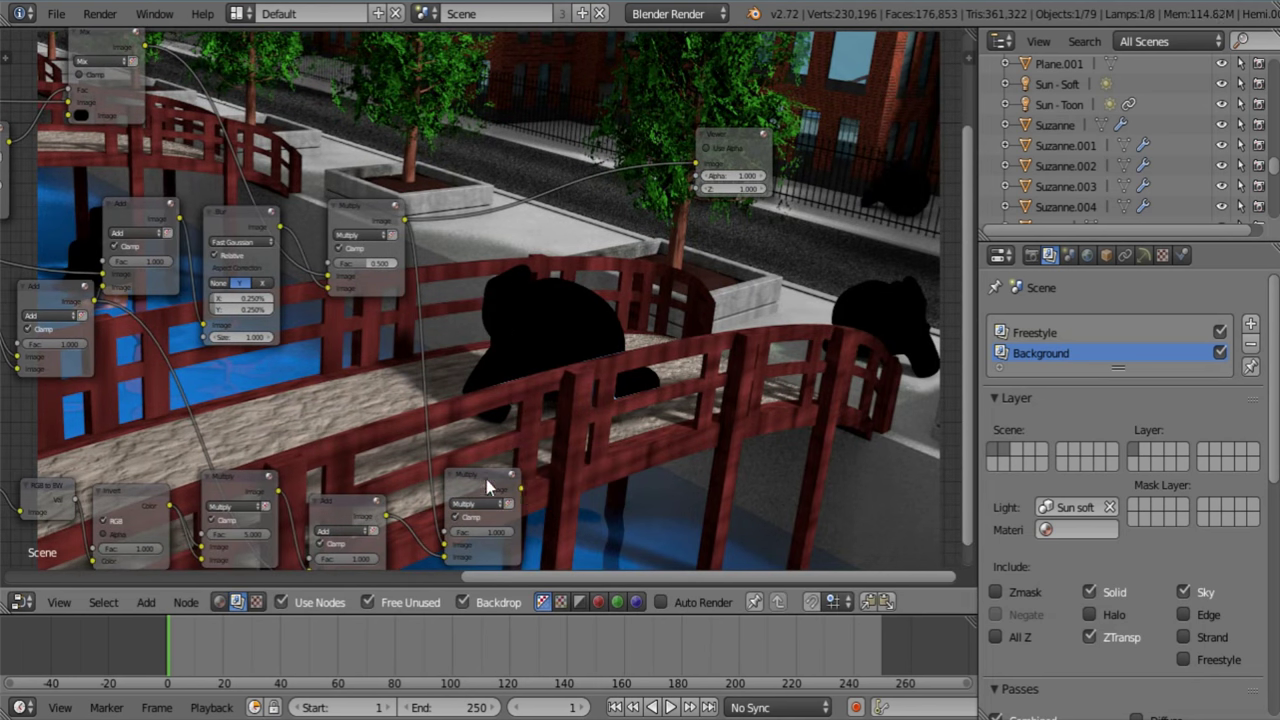
pyautogui.moveTo(486, 479); pyautogui.dragTo(838, 125)
# Enlarge and shift the backdrop to examine the edge lines along the bridge and planter
pyautogui.moveTo(636, 296); pyautogui.dragTo(324, 158, button='middle')
pyautogui.moveTo(429, 326); pyautogui.dragTo(424, 292, button='middle')
pyautogui.hotkey('alt', 'v')
pyautogui.hotkey('alt', 'v')
pyautogui.hotkey('alt', 'v')
pyautogui.hotkey('alt', 'v')
pyautogui.keyDown('alt'); pyautogui.moveTo(376, 256); pyautogui.dragTo(614, 381, button='middle'); pyautogui.keyUp('alt')
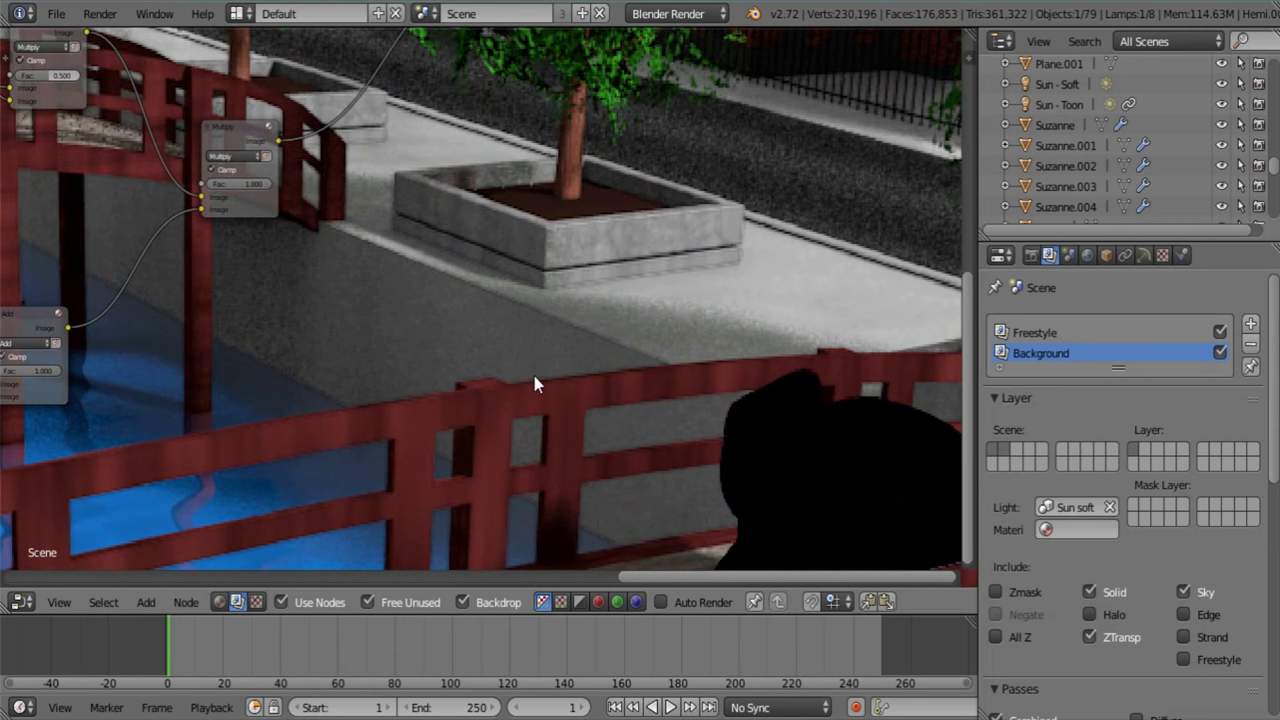
pyautogui.moveTo(420, 298); pyautogui.dragTo(535, 404, button='middle')
pyautogui.scroll(3, 535, 404)
# Move the final Multiply aside and insert a Blur node between the edge branch's Add and that Multiply
pyautogui.moveTo(322, 285); pyautogui.dragTo(489, 291)
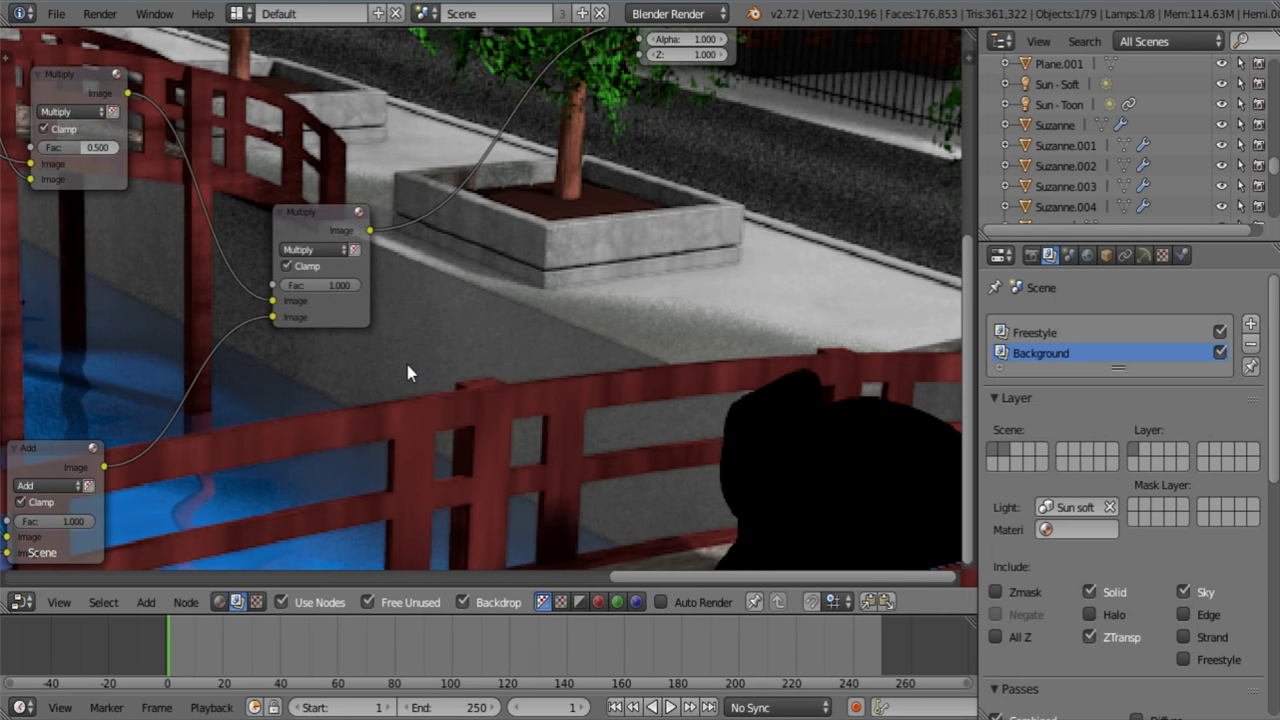
pyautogui.hotkey('shift', 'a')
pyautogui.moveTo(362, 412)
pyautogui.click(450, 143)
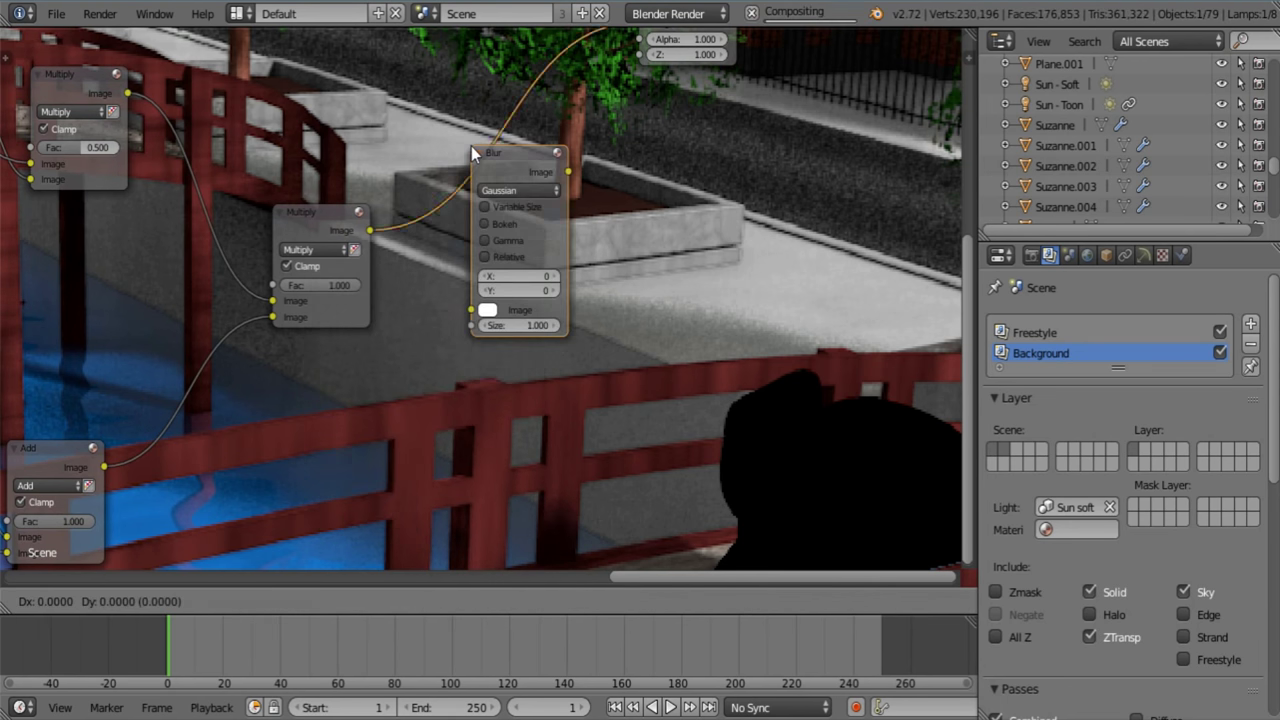
pyautogui.click(155, 348)
pyautogui.moveTo(290, 408); pyautogui.dragTo(475, 363, button='middle')
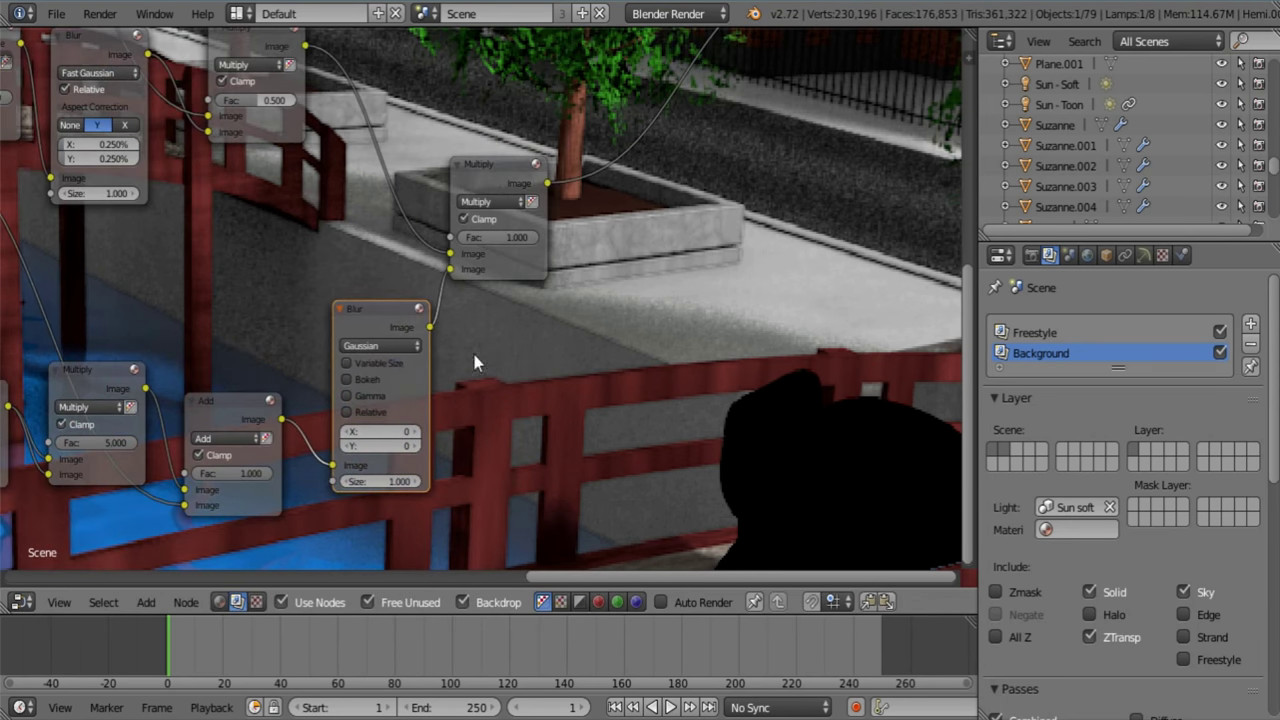
# Set the new Blur to Fast Gaussian and Relative with Y aspect correction and 0.25% in X and Y
pyautogui.click(386, 346)
pyautogui.click(380, 243)
pyautogui.click(366, 364)
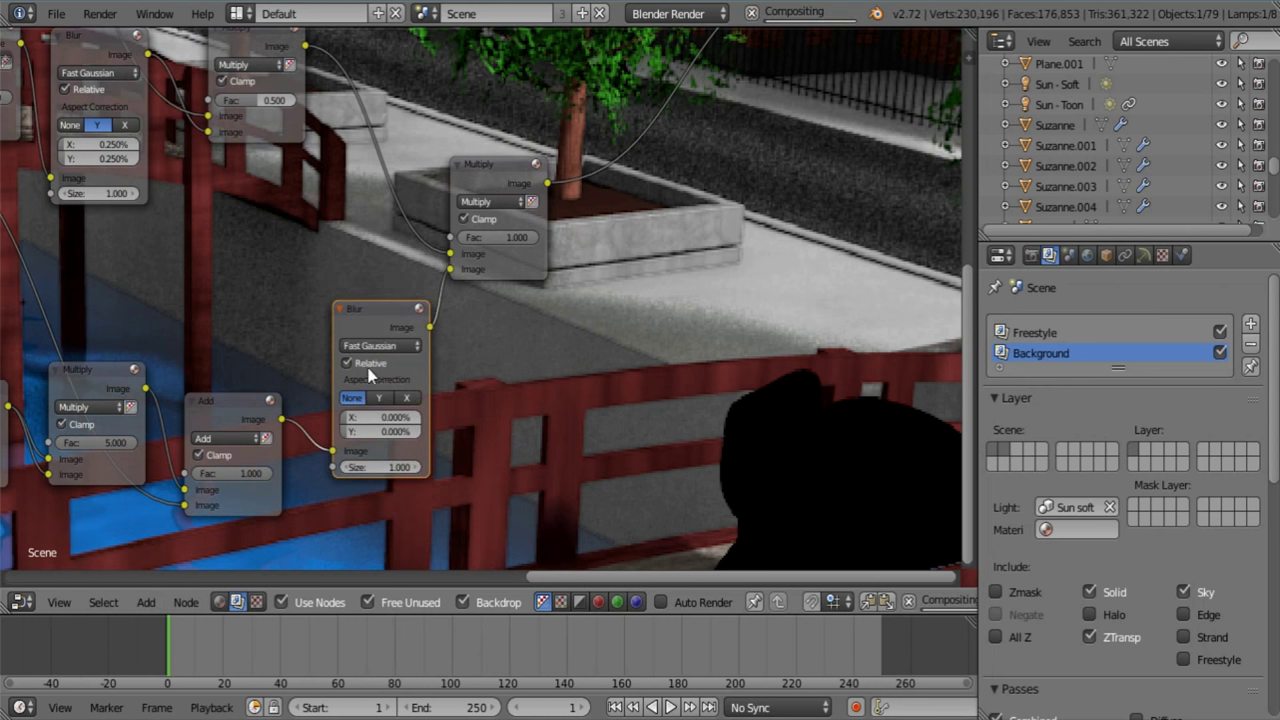
pyautogui.click(379, 398)
pyautogui.click(377, 414)
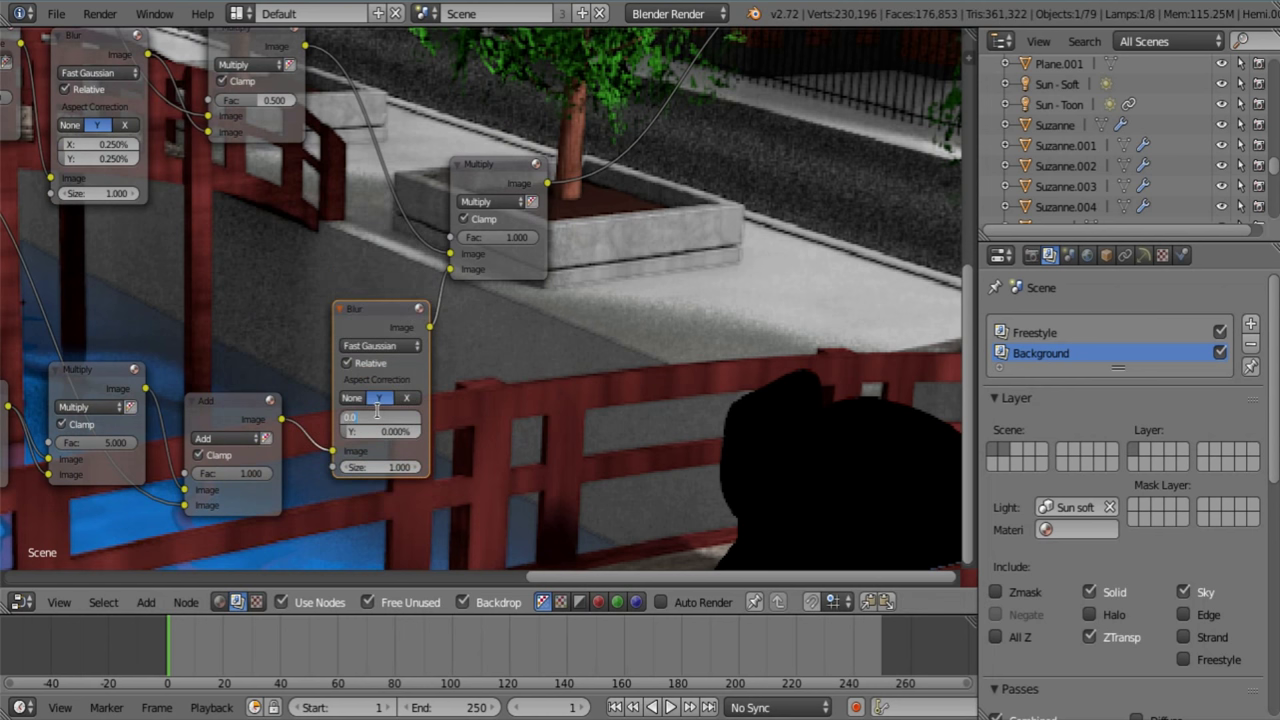
pyautogui.write('.25')
pyautogui.press('Tab')
pyautogui.write('.25')
pyautogui.press('Return')
# Try factors of 50 and 25 on the final Multiply to exaggerate the edge lines
pyautogui.moveTo(527, 295); pyautogui.dragTo(378, 312, button='middle')
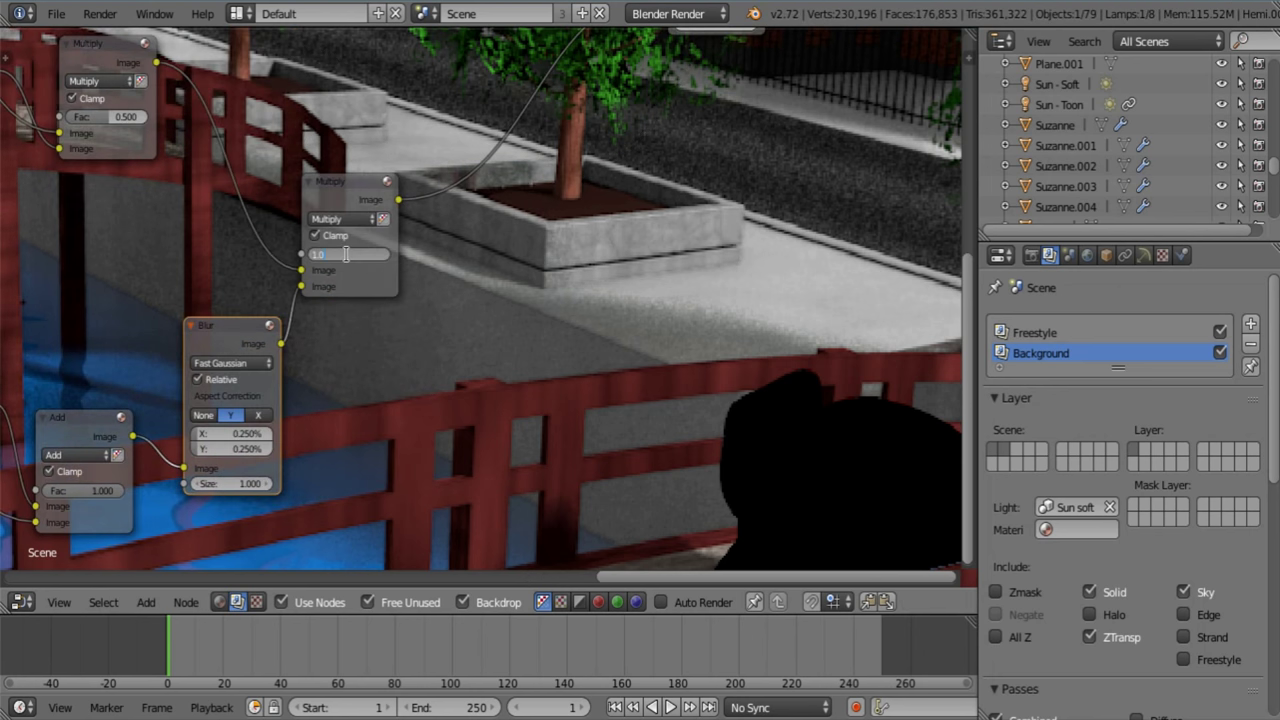
pyautogui.click(346, 254)
pyautogui.write('50')
pyautogui.press('Return')
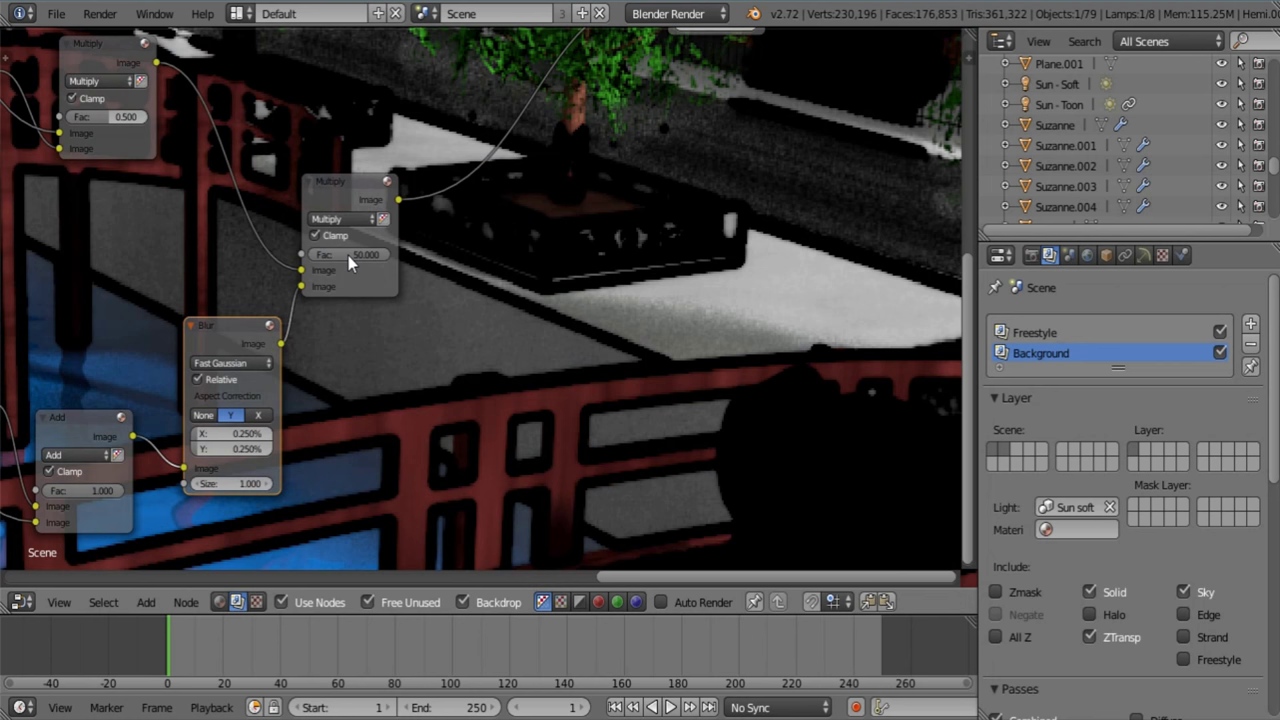
pyautogui.write('25')
pyautogui.press('Return')
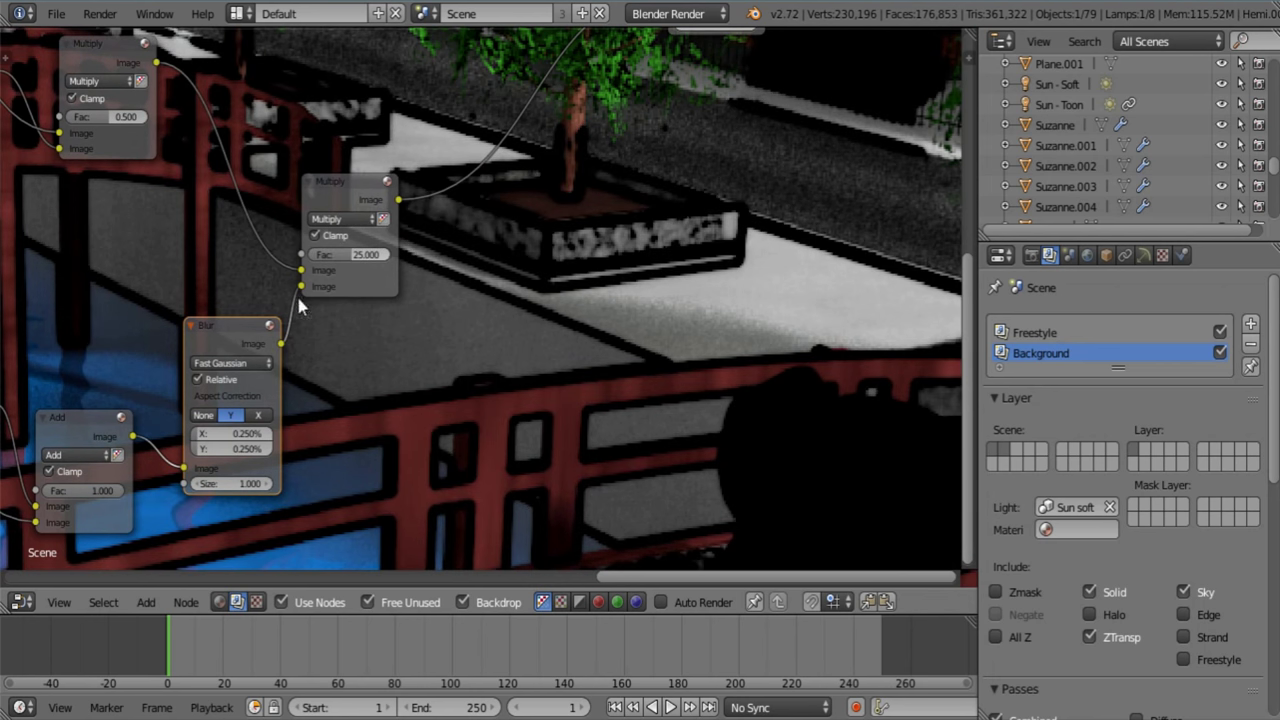
# Try the edge lines without blur by setting the Blur's X and Y to 0%
pyautogui.click(245, 434)
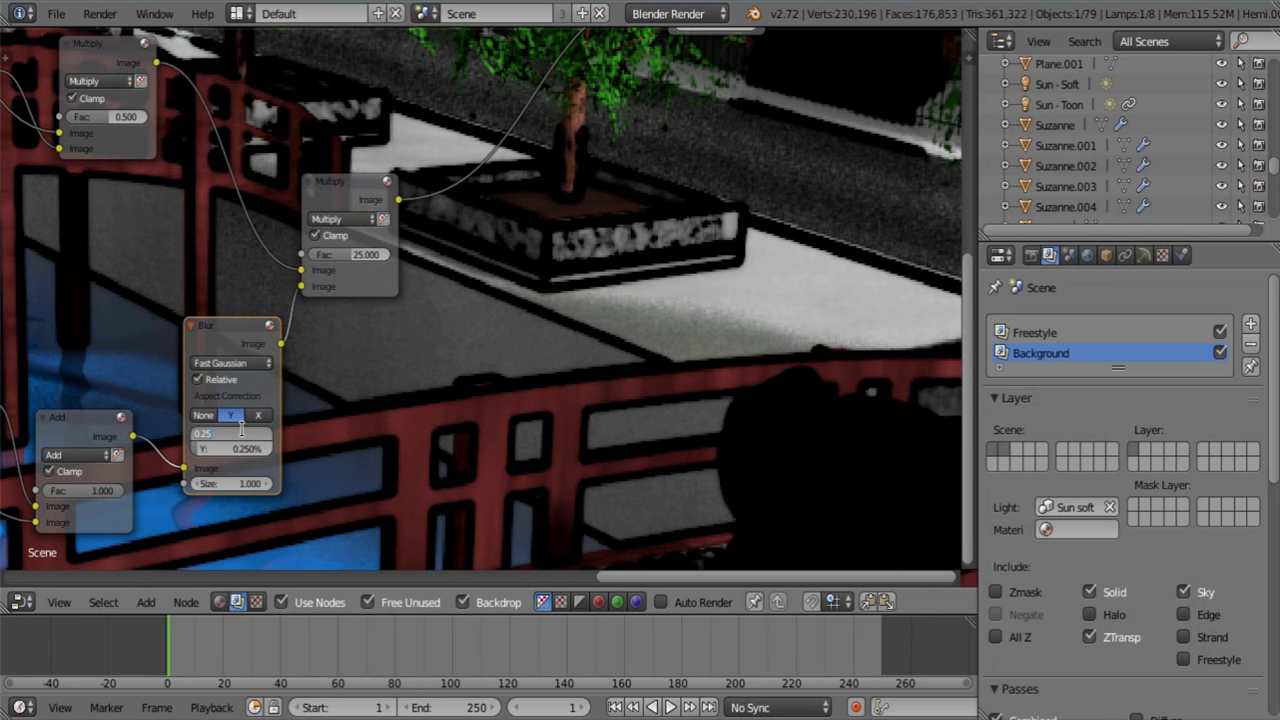
pyautogui.write('0')
pyautogui.press('Tab')
pyautogui.write('0')
pyautogui.press('Return')
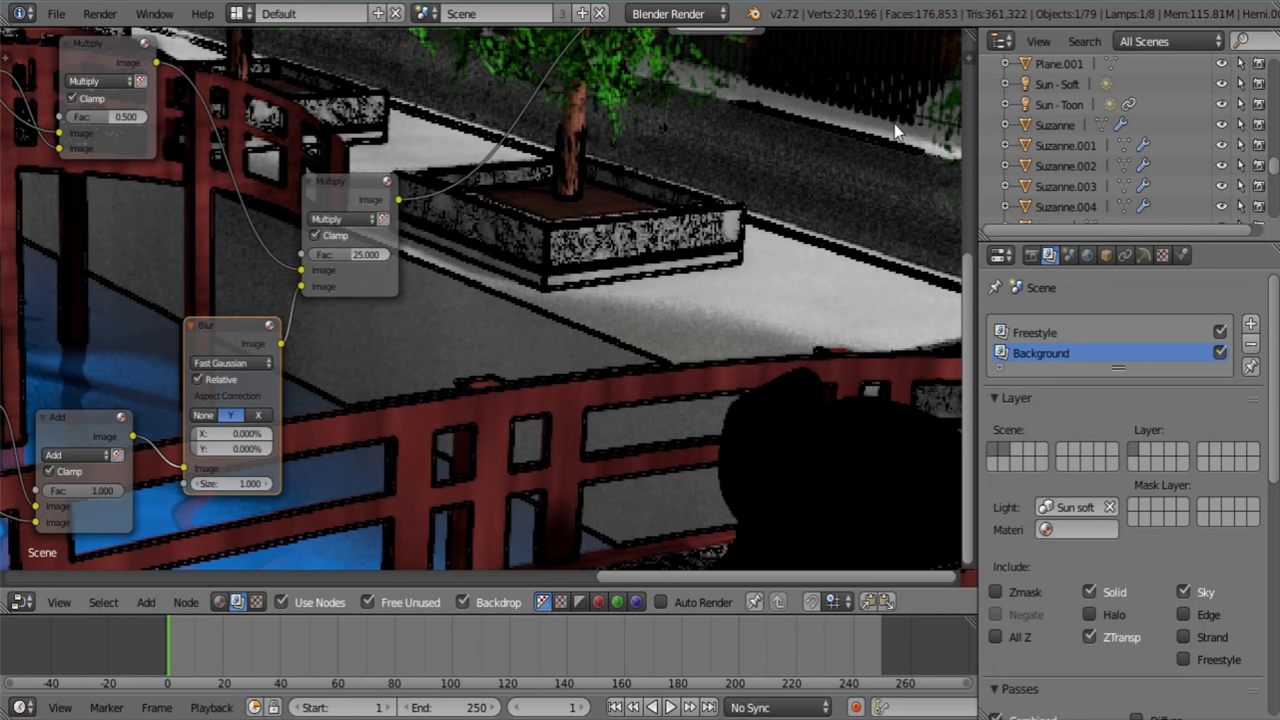
# Restore the edge Blur's X and Y to 0.25%
pyautogui.click(230, 431)
pyautogui.write('.252')
pyautogui.press('Tab')
pyautogui.write('2')
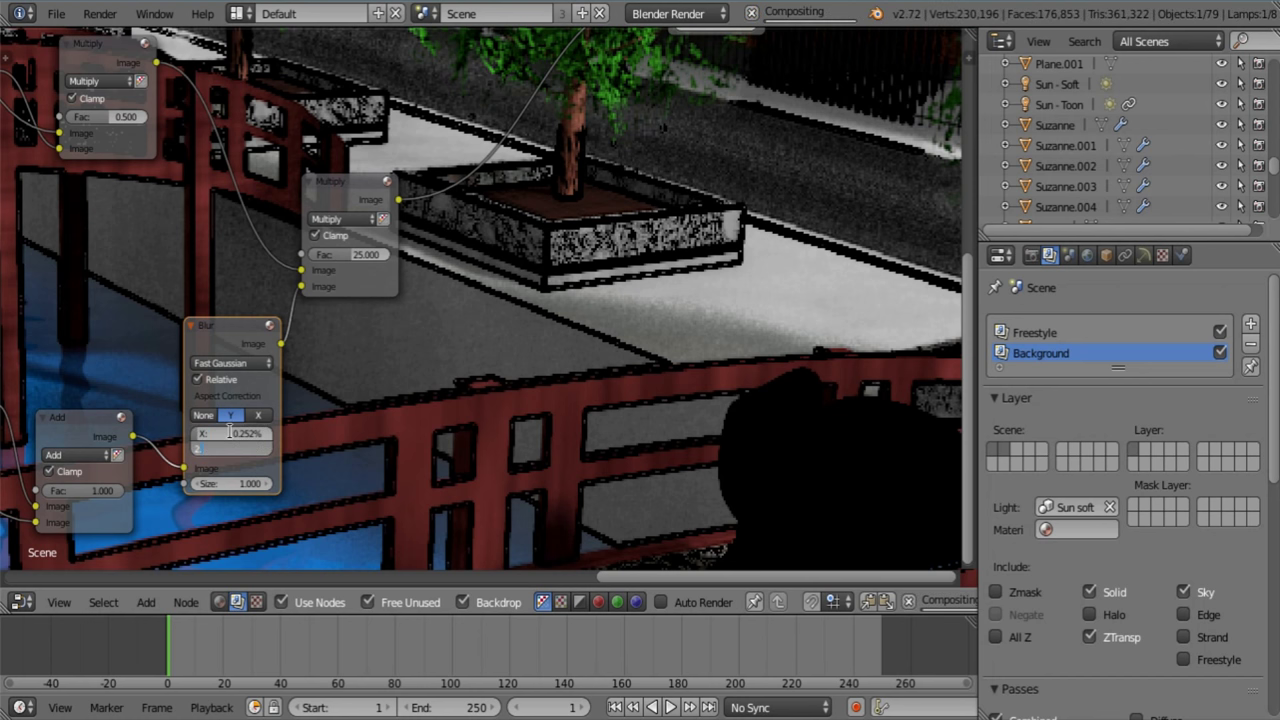
pyautogui.press('Return')
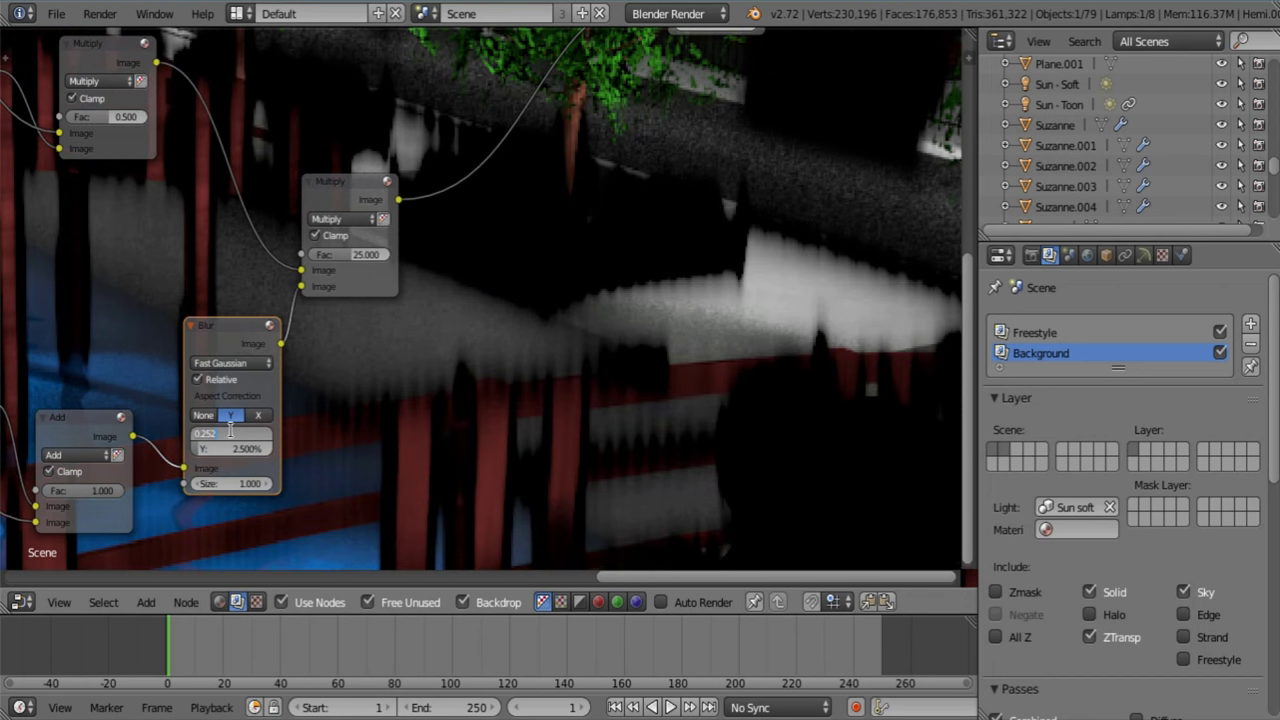
pyautogui.write('.25')
pyautogui.press('Tab')
pyautogui.write('.25')
pyautogui.press('Return')
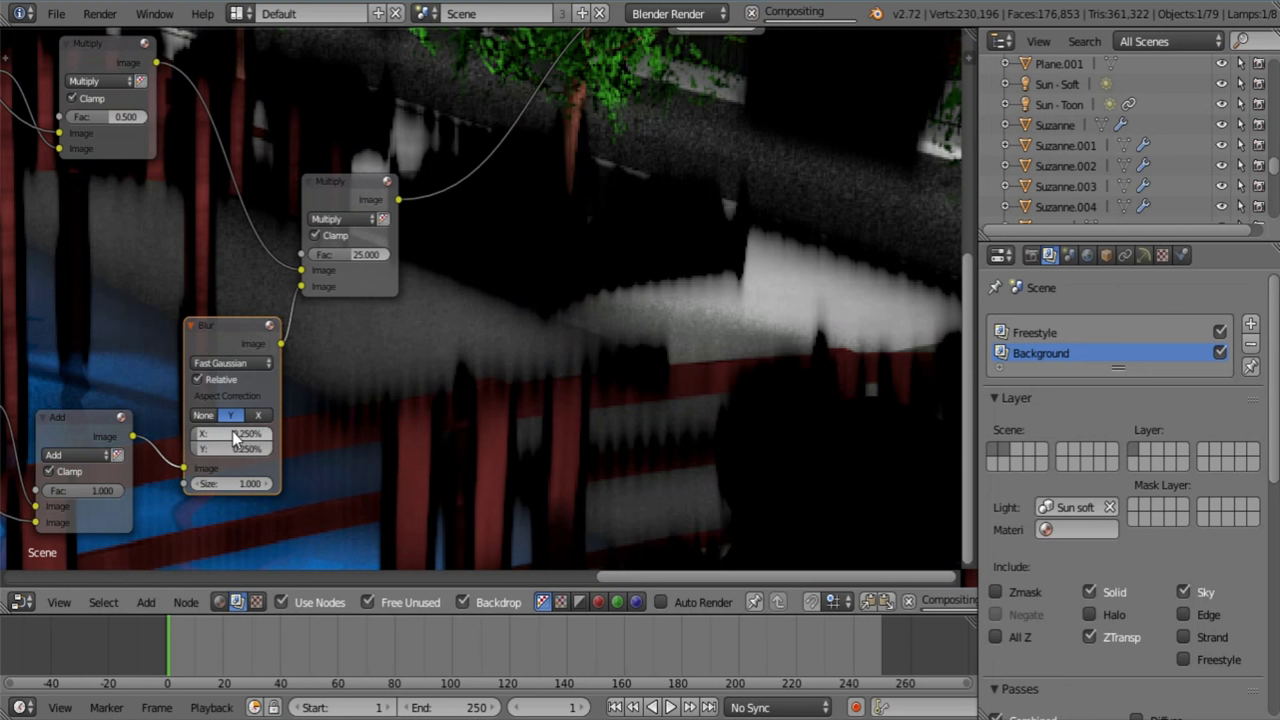
# Set the final Multiply's factor back to 1
pyautogui.click(356, 254)
pyautogui.write('1')
pyautogui.press('Return')
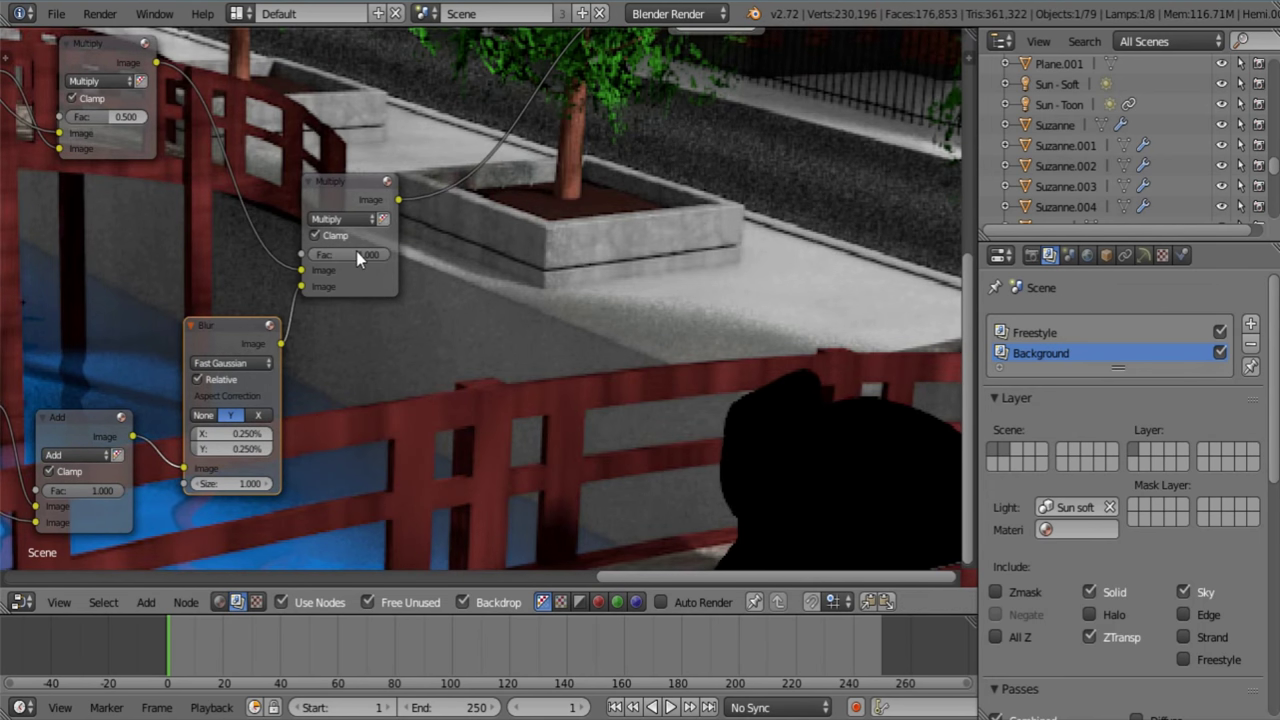
# Move the final Multiply away from its inputs and shift the Viewer further along to make room
pyautogui.scroll(-5, 459, 374)
pyautogui.moveTo(400, 218); pyautogui.dragTo(420, 213)
pyautogui.moveTo(464, 283); pyautogui.dragTo(363, 392, button='middle')
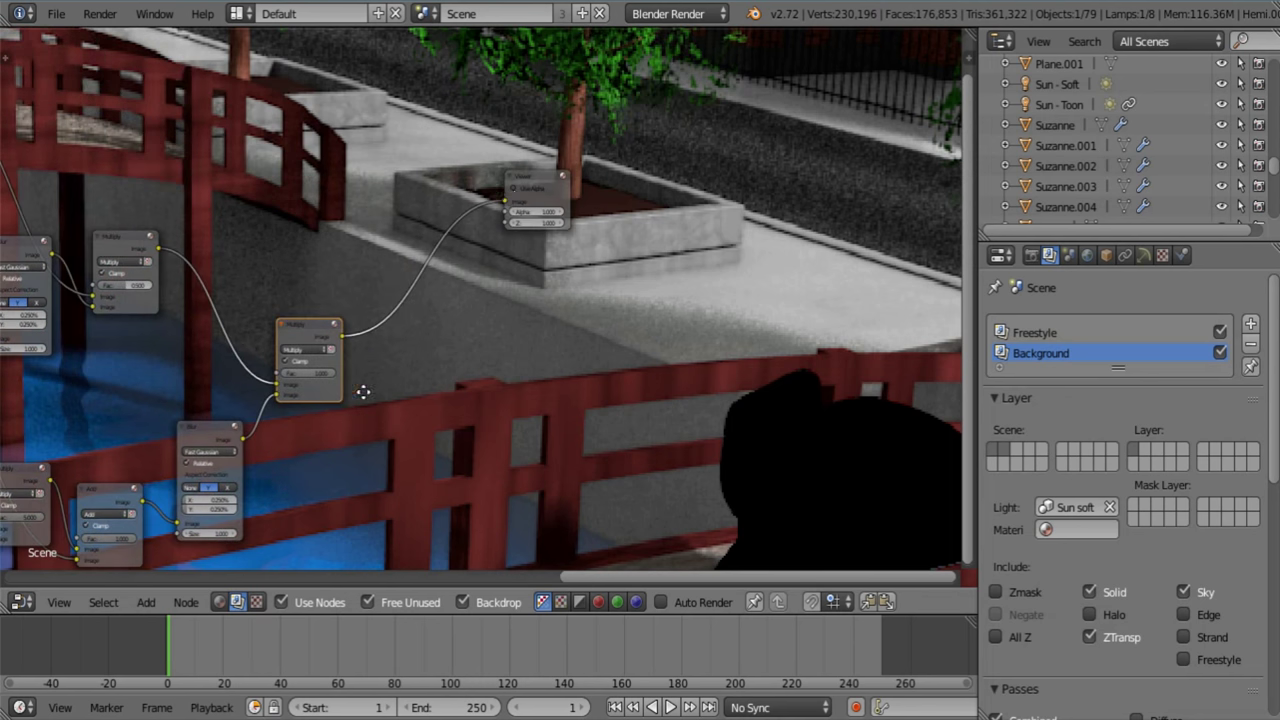
pyautogui.moveTo(309, 325); pyautogui.dragTo(376, 306)
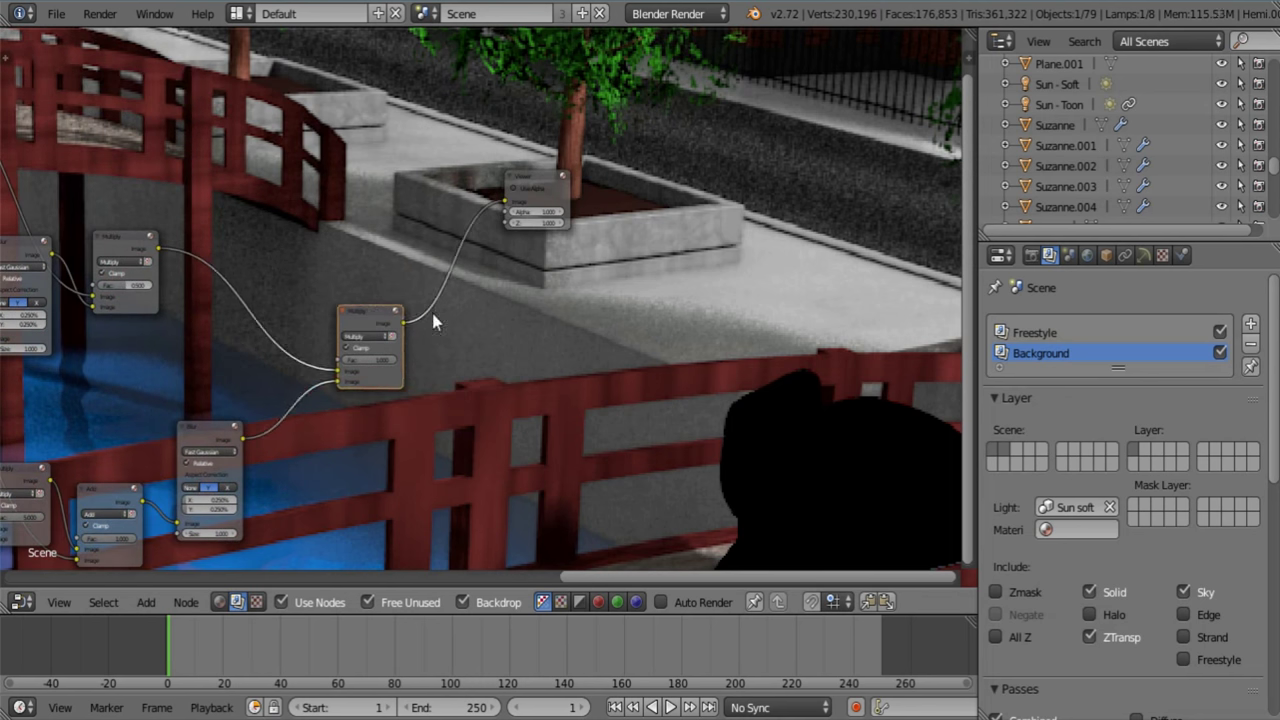
pyautogui.moveTo(461, 324); pyautogui.dragTo(349, 360, button='middle')
pyautogui.moveTo(424, 213); pyautogui.dragTo(701, 214)
pyautogui.moveTo(540, 400); pyautogui.dragTo(527, 322, button='middle')
# Insert a Dilate/Erode node with distance 1 between the final Multiply and the Viewer
pyautogui.scroll(3, 527, 322)
pyautogui.hotkey('shift', 'a')
pyautogui.moveTo(527, 322)
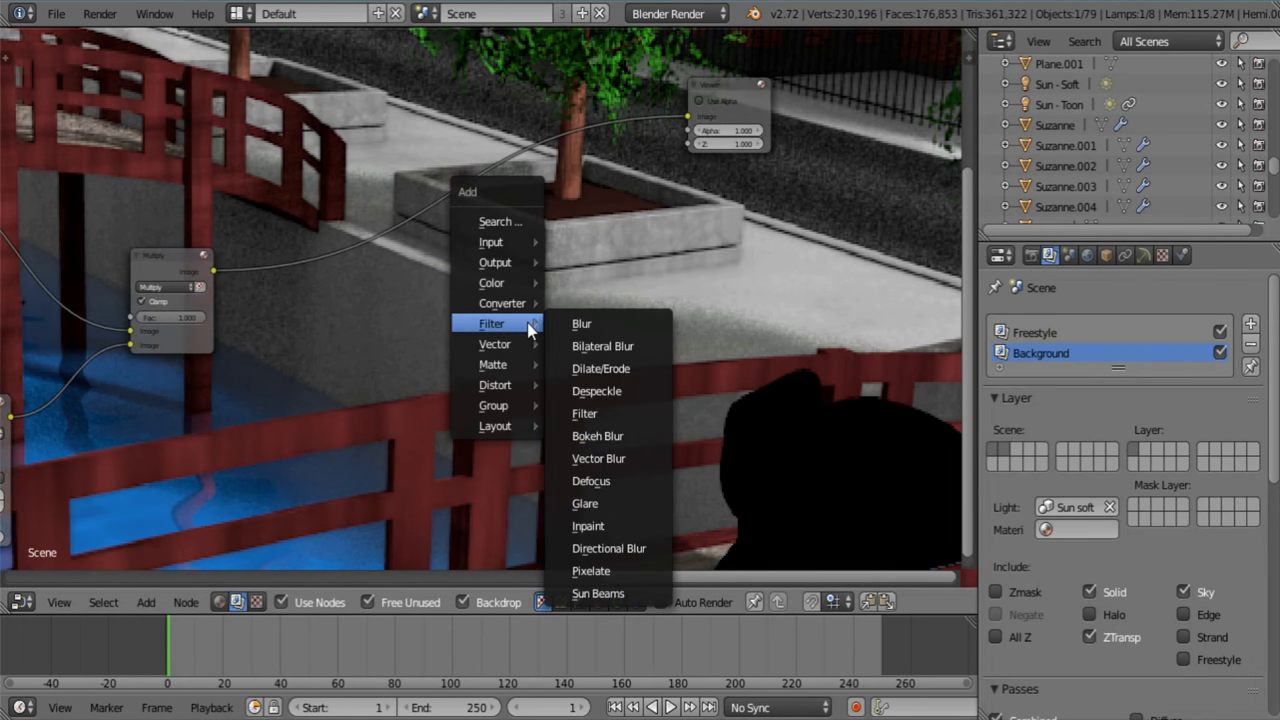
pyautogui.click(605, 368)
pyautogui.click(403, 201)
pyautogui.click(471, 255)
pyautogui.moveTo(440, 222); pyautogui.dragTo(382, 237)
# Insert a Mix node set to Screen between the Dilate/Erode and Viewer nodes and link the final Multiply's image to its second input
pyautogui.hotkey('shift', 'a')
pyautogui.moveTo(508, 217)
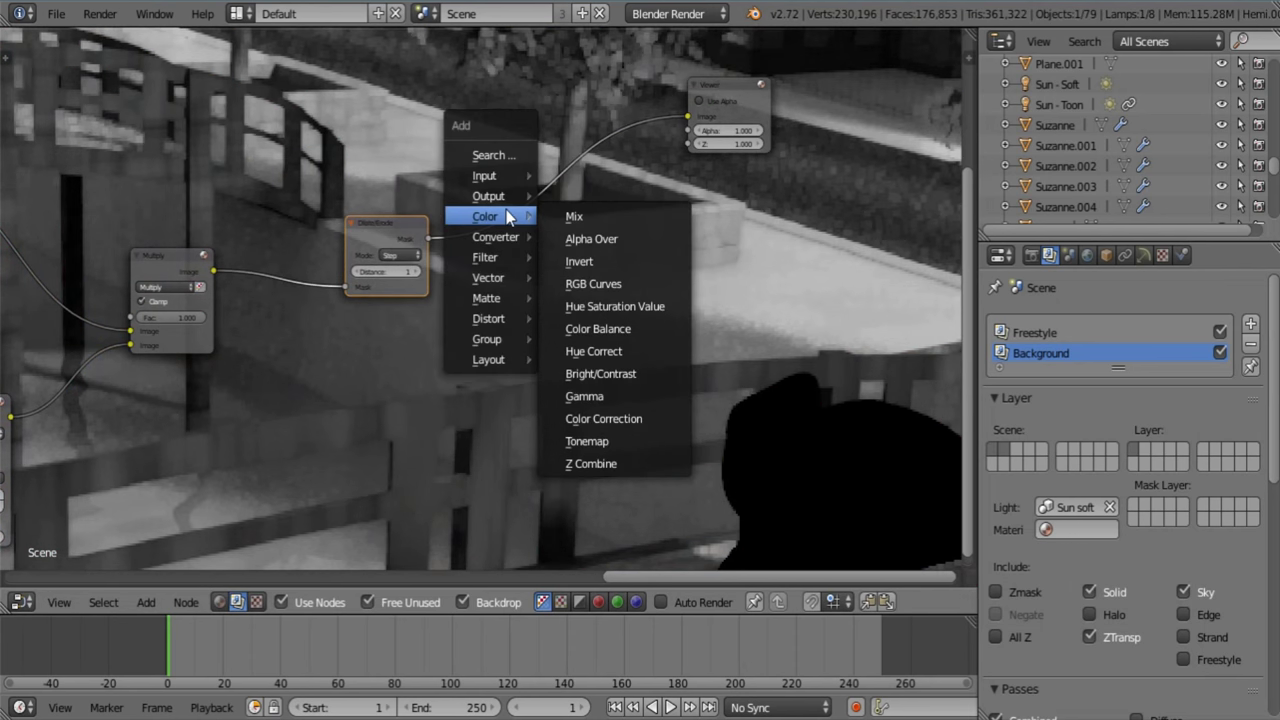
pyautogui.click(566, 217)
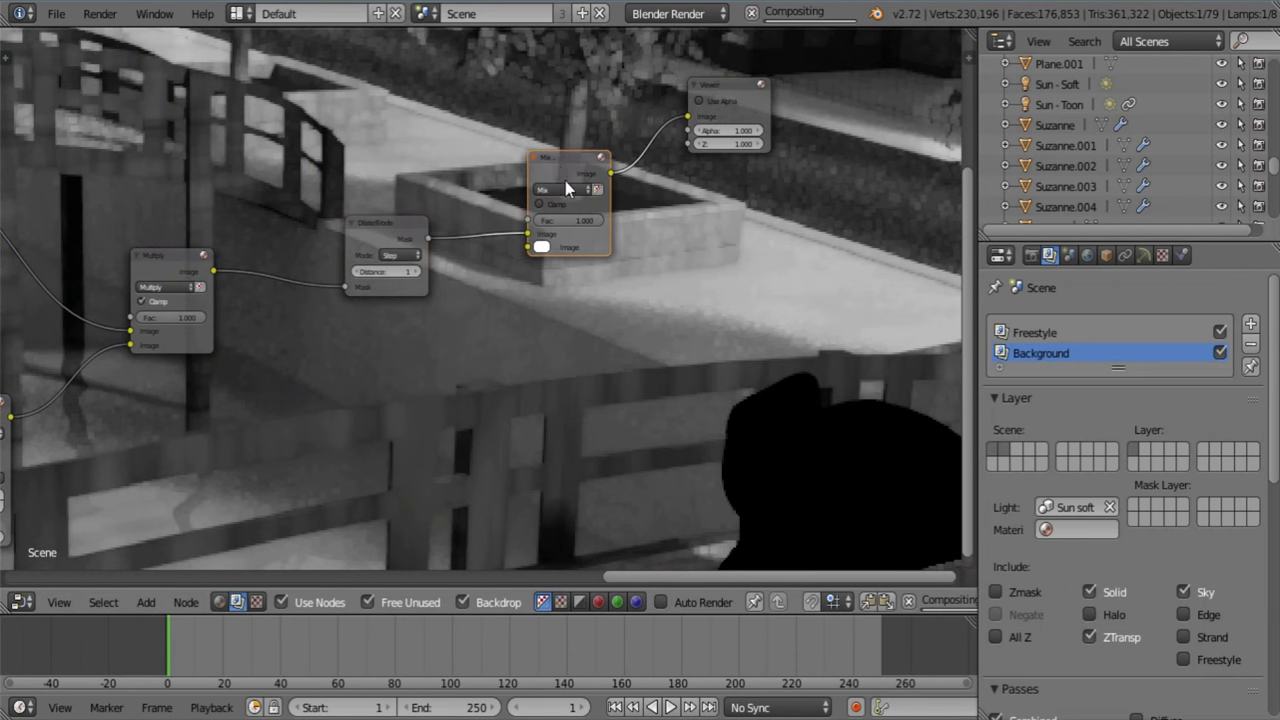
pyautogui.click(585, 225)
pyautogui.click(585, 224)
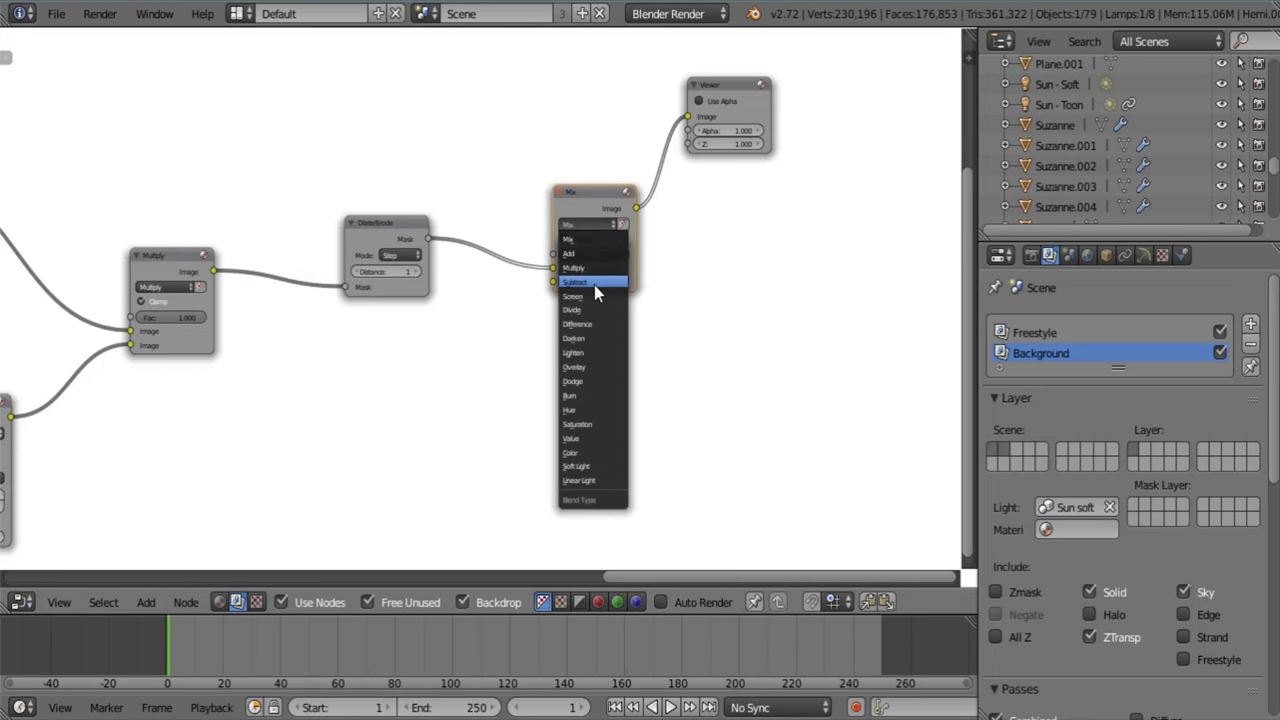
pyautogui.click(595, 300)
pyautogui.moveTo(213, 271); pyautogui.dragTo(558, 281)
# Move the Screen node lower to make room between it and the Dilate/Erode node
pyautogui.scroll(2, 580, 436)
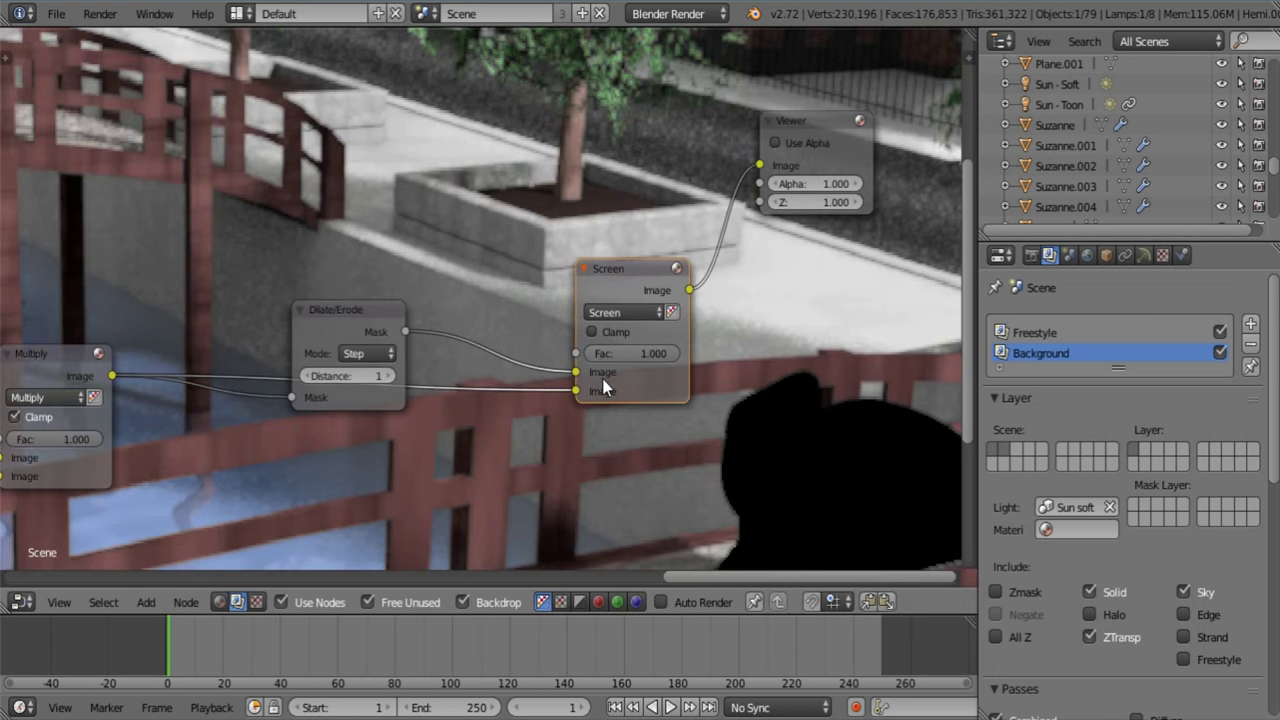
pyautogui.moveTo(602, 359); pyautogui.dragTo(615, 258, button='middle')
pyautogui.hotkey('alt', 'Home')
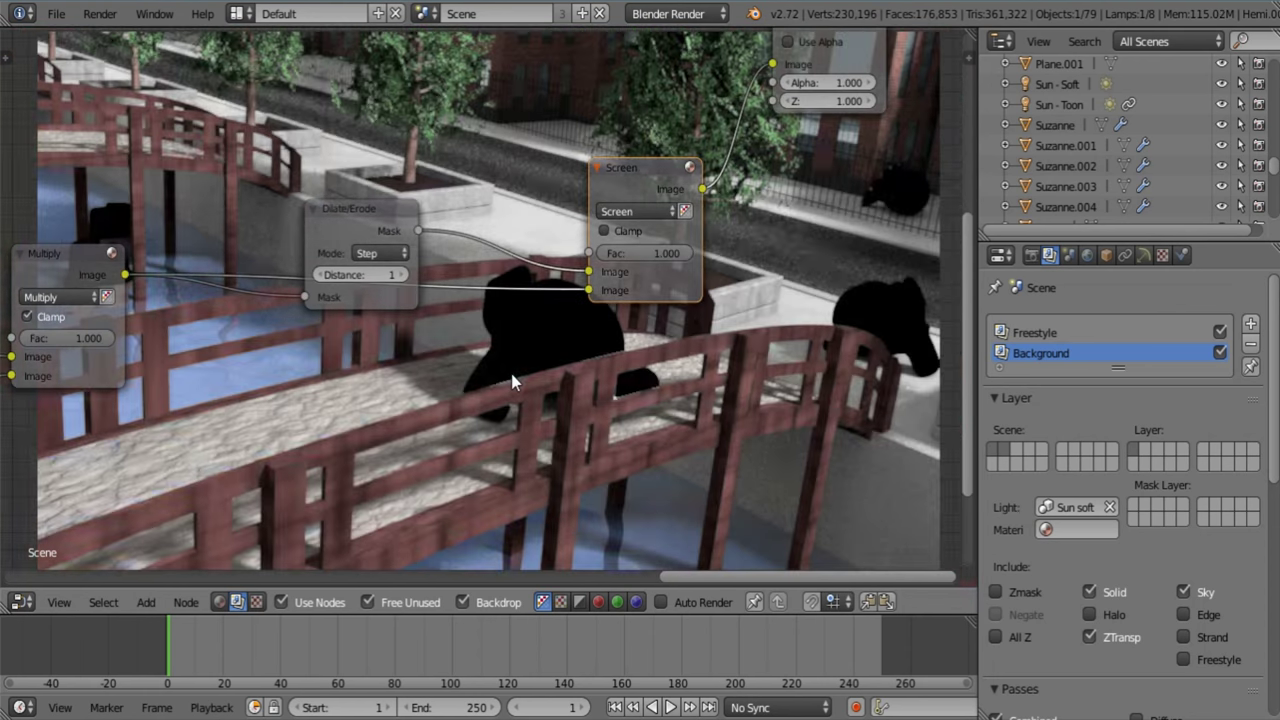
pyautogui.moveTo(462, 380); pyautogui.dragTo(417, 417, button='middle')
pyautogui.scroll(3, 417, 417)
pyautogui.moveTo(607, 182); pyautogui.dragTo(610, 134)
pyautogui.moveTo(446, 344); pyautogui.dragTo(457, 337, button='middle')
pyautogui.moveTo(474, 289); pyautogui.dragTo(509, 261, button='middle')
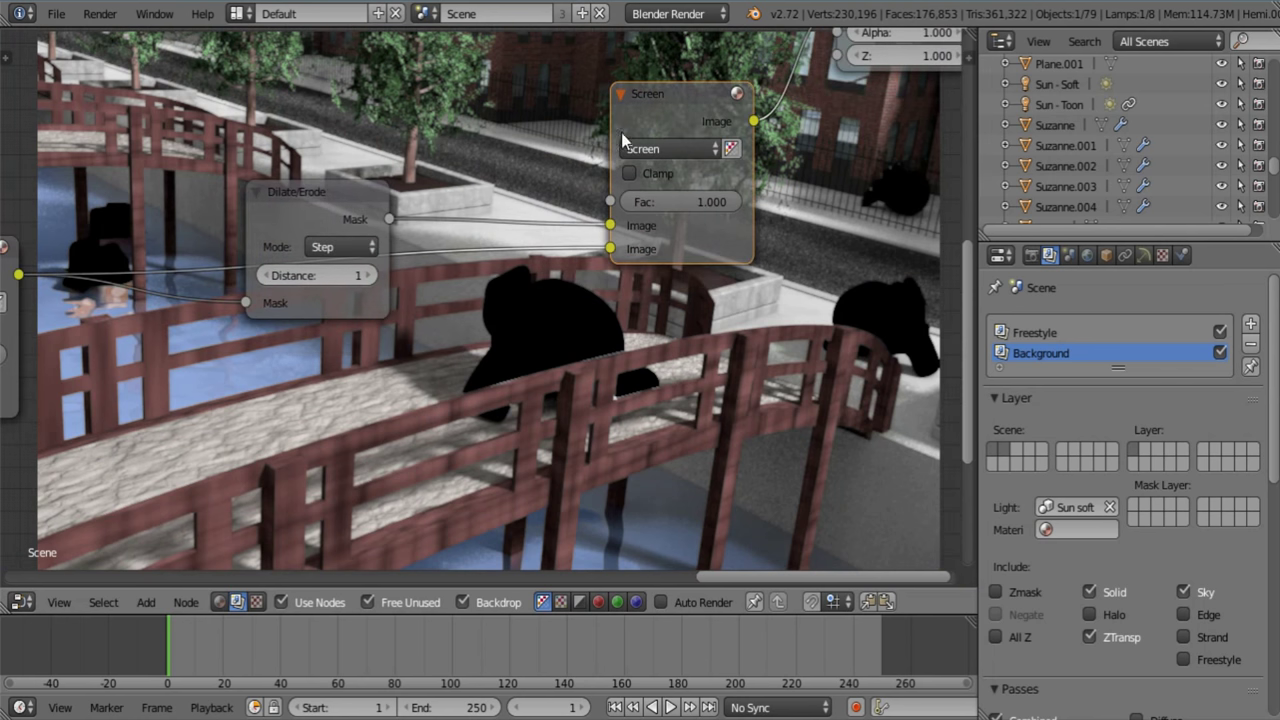
pyautogui.moveTo(624, 129); pyautogui.dragTo(594, 272)
pyautogui.moveTo(527, 414); pyautogui.dragTo(520, 446, button='middle')
# Insert a ColorRamp between the Dilate/Erode and Screen nodes, spacing the three nodes apart
pyautogui.hotkey('shift', 'a')
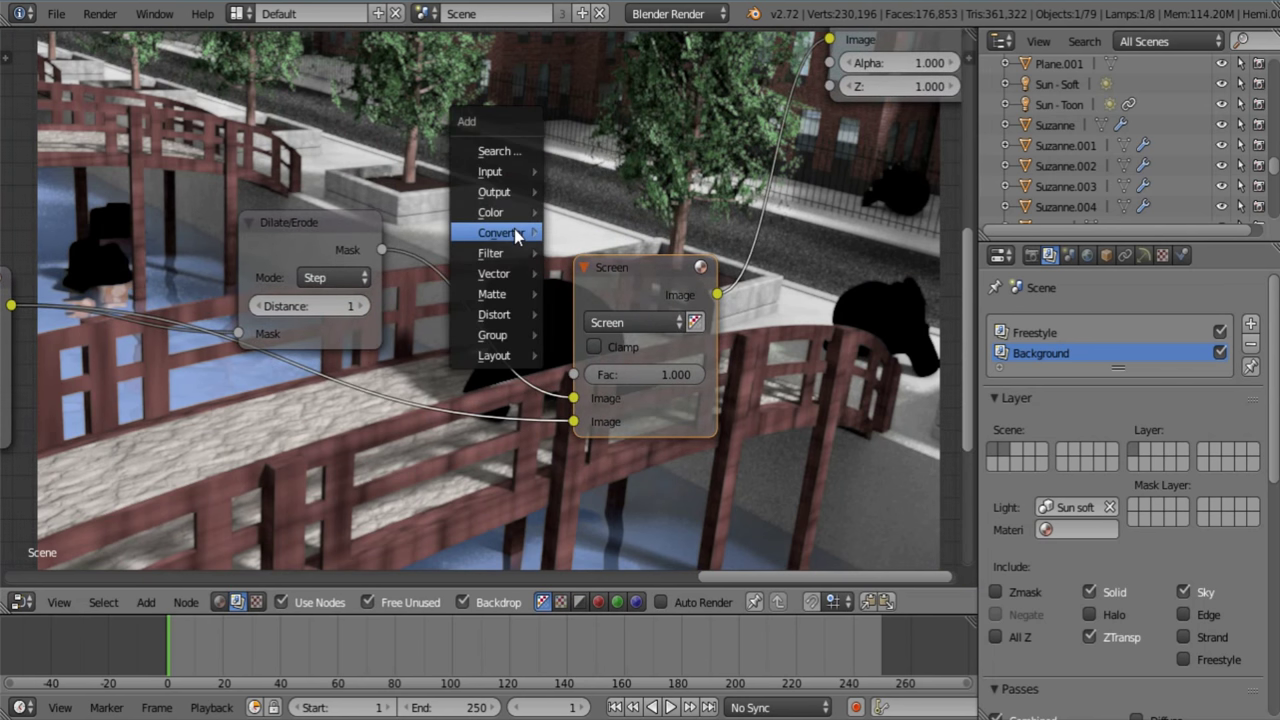
pyautogui.moveTo(514, 229)
pyautogui.click(589, 248)
pyautogui.click(411, 133)
pyautogui.moveTo(306, 221); pyautogui.dragTo(188, 169)
pyautogui.moveTo(543, 149); pyautogui.dragTo(421, 119)
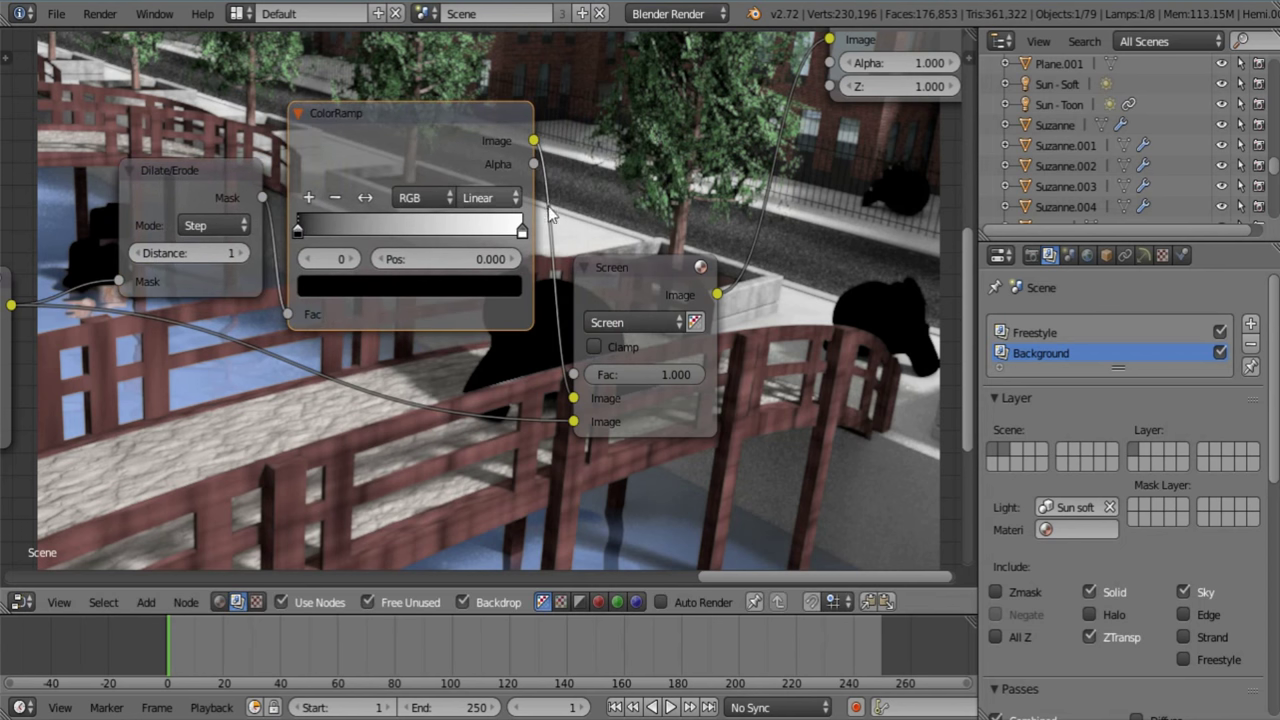
pyautogui.moveTo(628, 278); pyautogui.dragTo(700, 268)
pyautogui.moveTo(448, 141); pyautogui.dragTo(496, 157)
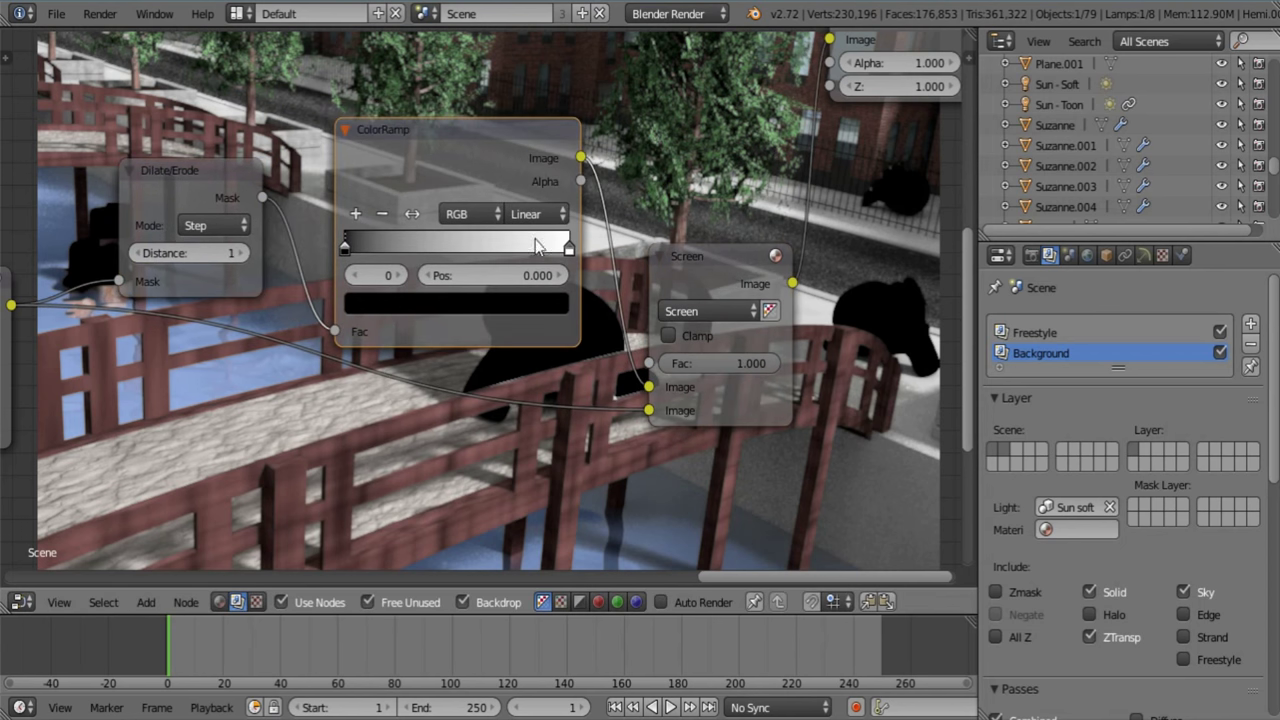
# Set the ColorRamp's white stop to a grey with R, G and B at 0.75
pyautogui.click(567, 249)
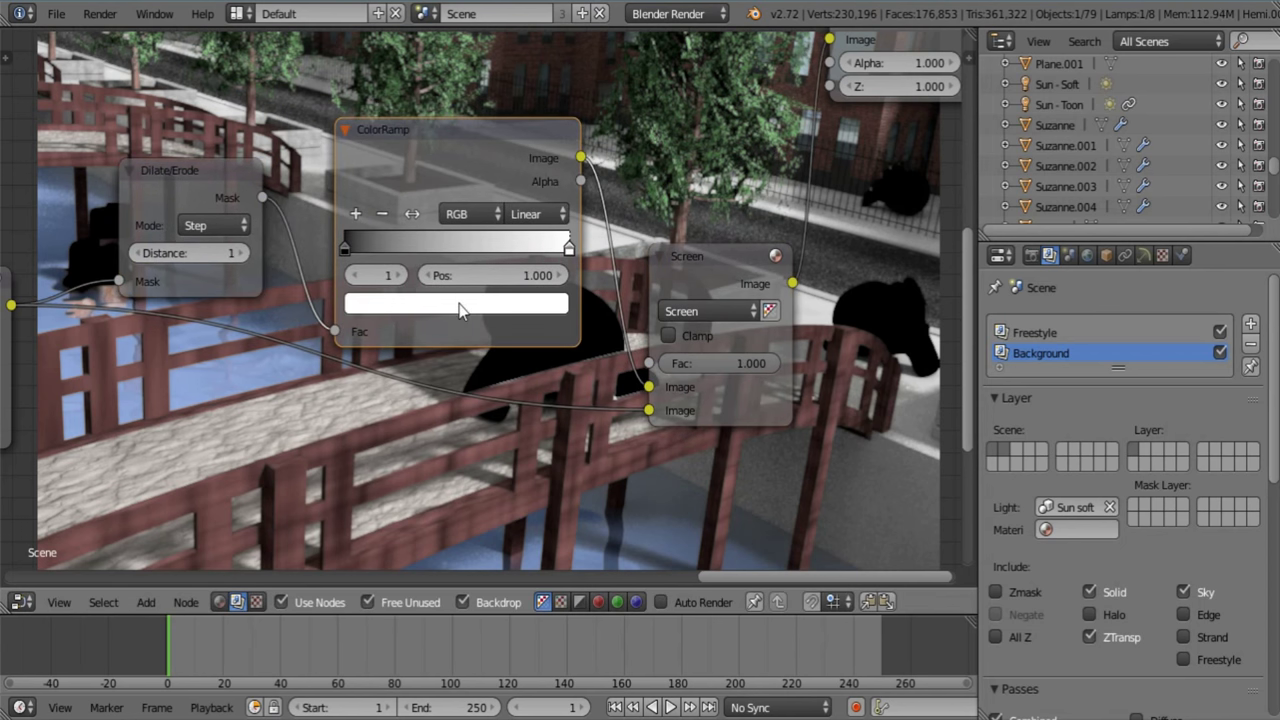
pyautogui.click(428, 515)
pyautogui.click(395, 518)
pyautogui.click(400, 547)
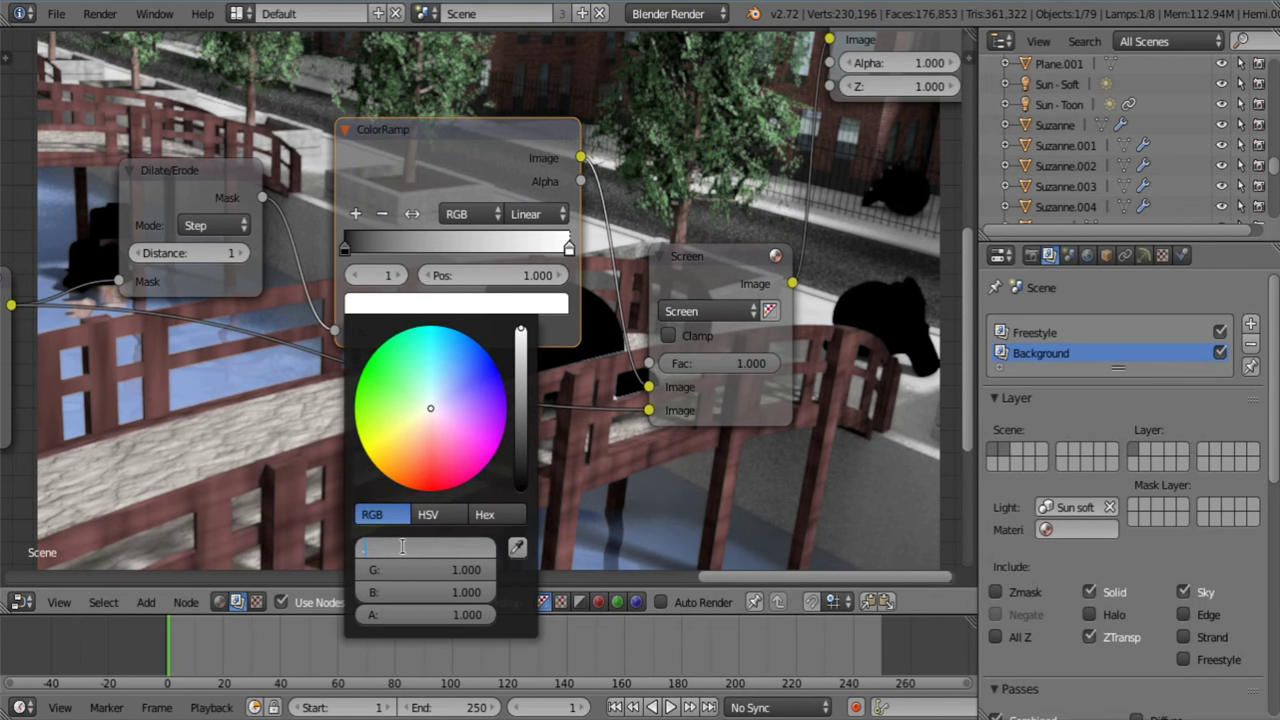
pyautogui.write('.75')
pyautogui.press('Tab')
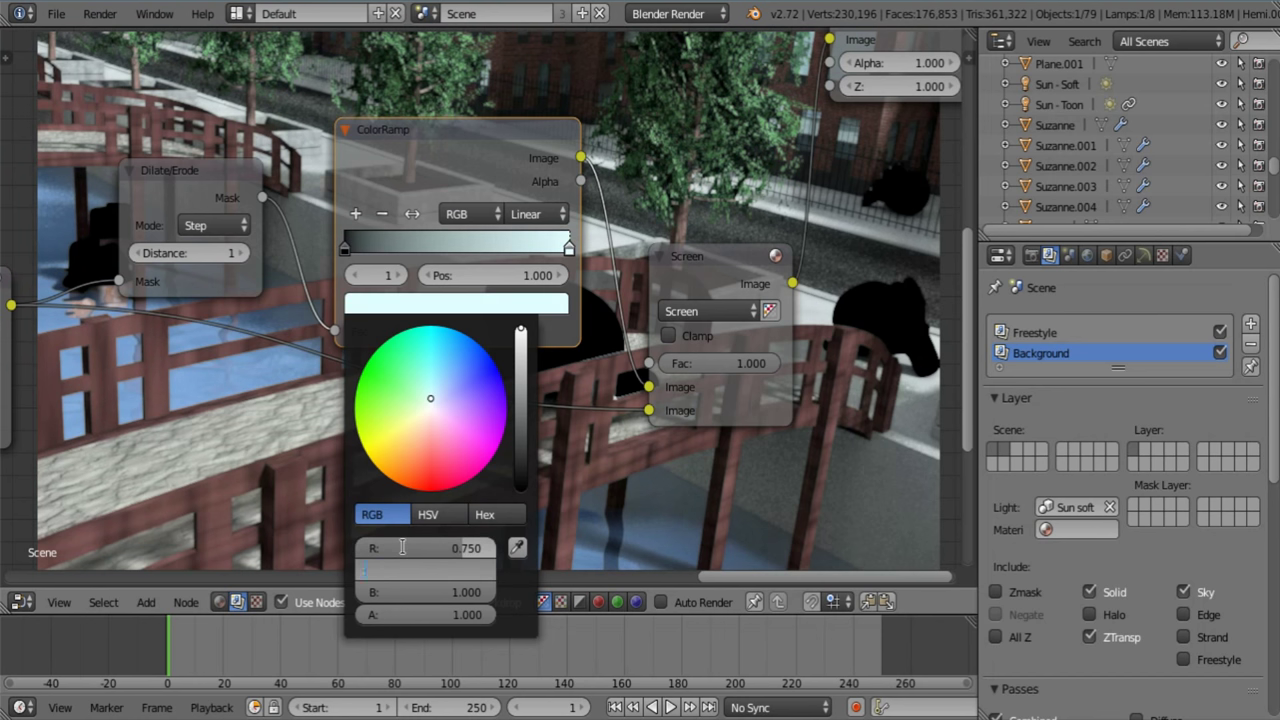
pyautogui.write('.75')
pyautogui.press('Tab')
pyautogui.write('.75')
pyautogui.press('Return')
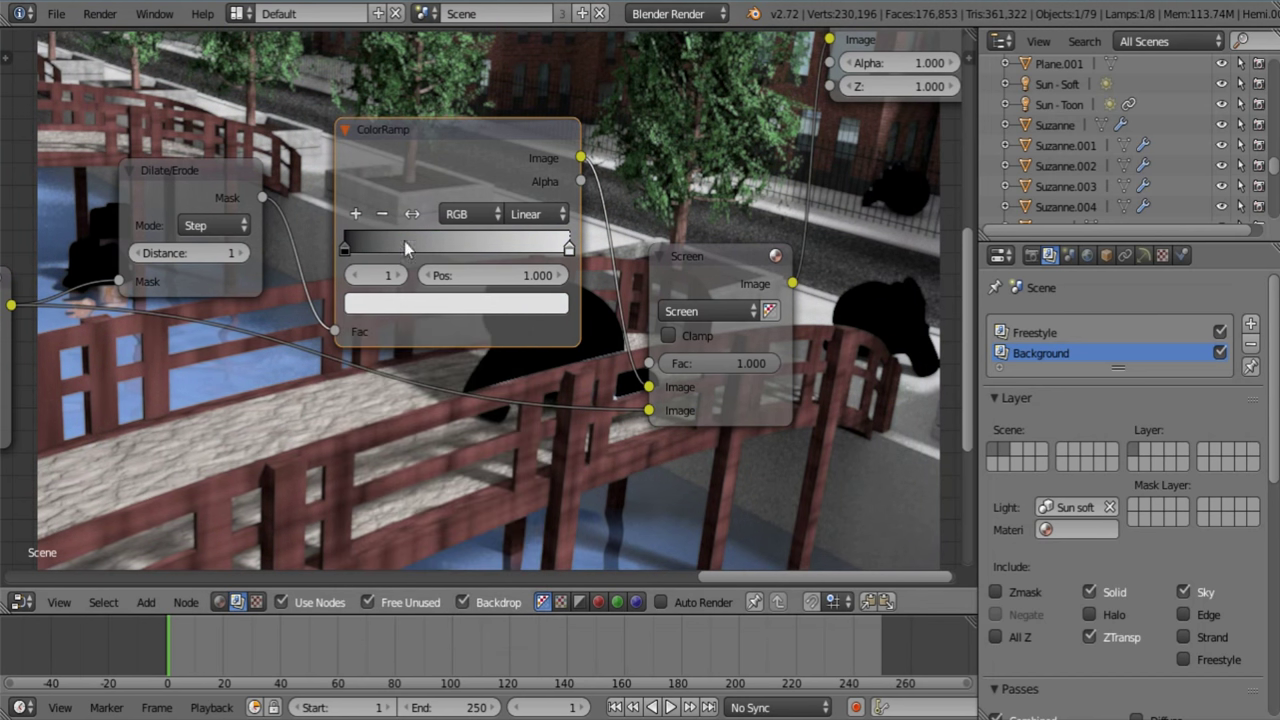
# Insert a Fast Gaussian Blur node on the link from the final Multiply to the Screen node's second input
pyautogui.moveTo(403, 251); pyautogui.dragTo(479, 218, button='middle')
pyautogui.scroll(-2, 479, 218)
pyautogui.hotkey('shift', 'a')
pyautogui.moveTo(476, 348)
pyautogui.click(543, 348)
pyautogui.click(508, 330)
pyautogui.click(576, 390)
pyautogui.click(560, 264)
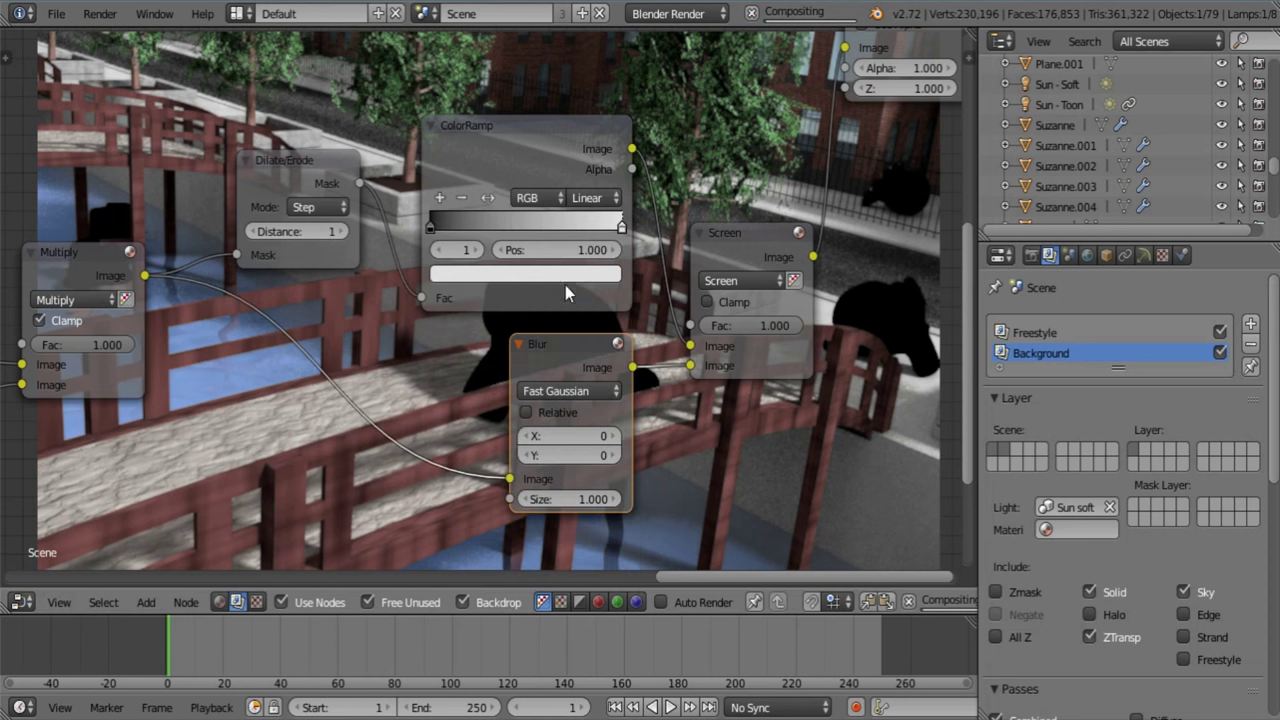
# Make the new Blur relative with Y aspect correction and set its X and Y to 0.2%
pyautogui.scroll(2, 565, 285)
pyautogui.click(556, 315)
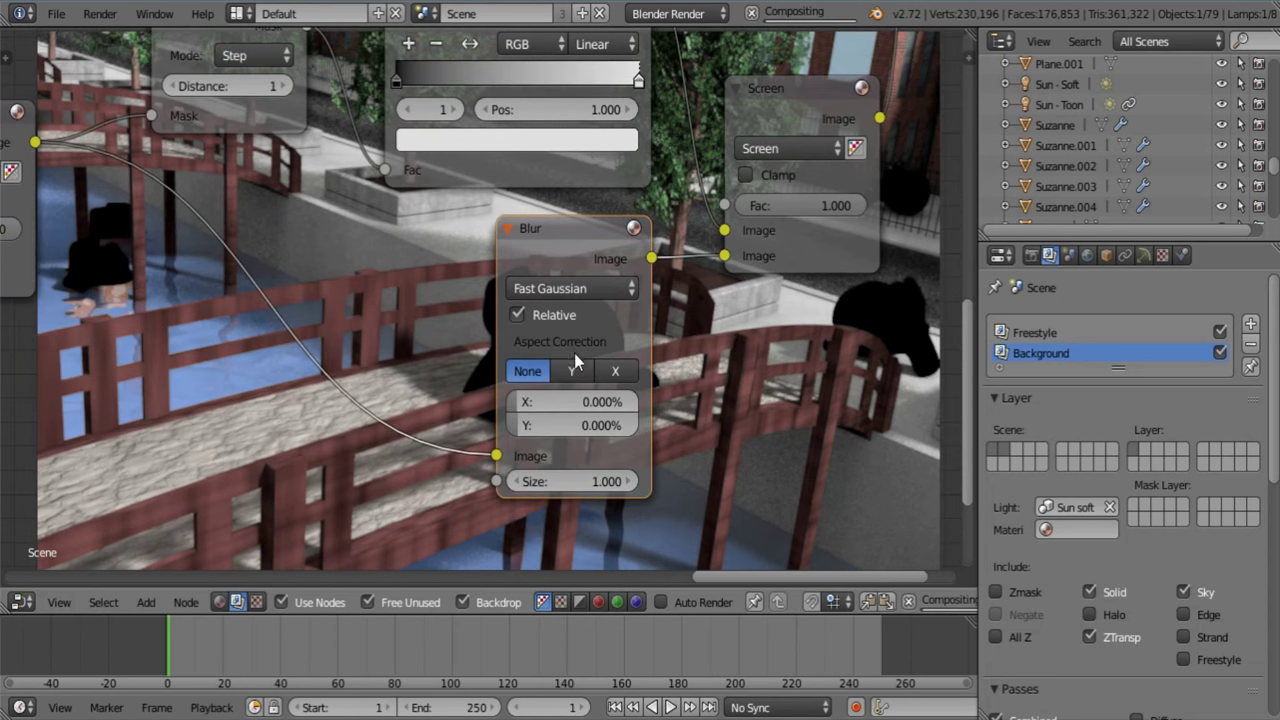
pyautogui.click(571, 371)
pyautogui.click(568, 402)
pyautogui.write('.2')
pyautogui.press('Tab')
pyautogui.write('.2')
pyautogui.press('Return')
pyautogui.moveTo(565, 236); pyautogui.dragTo(518, 232)
# Move the Viewer further along to open space after the Screen node
pyautogui.moveTo(685, 241); pyautogui.dragTo(303, 381, button='middle')
pyautogui.press('a')
pyautogui.moveTo(526, 89); pyautogui.dragTo(417, 143, button='middle')
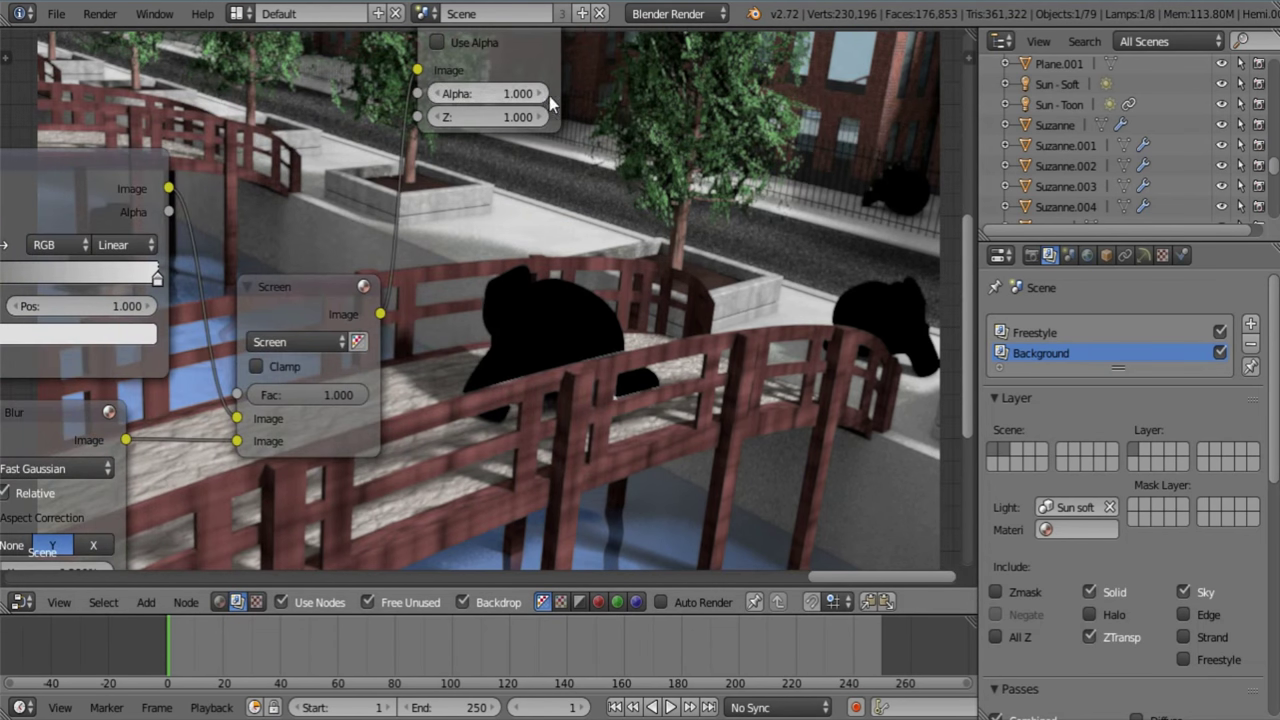
pyautogui.moveTo(554, 104); pyautogui.dragTo(481, 261, button='middle')
pyautogui.moveTo(455, 166); pyautogui.dragTo(797, 109)
pyautogui.moveTo(528, 271); pyautogui.dragTo(536, 199, button='middle')
pyautogui.press('a')
pyautogui.scroll(1, 553, 294)
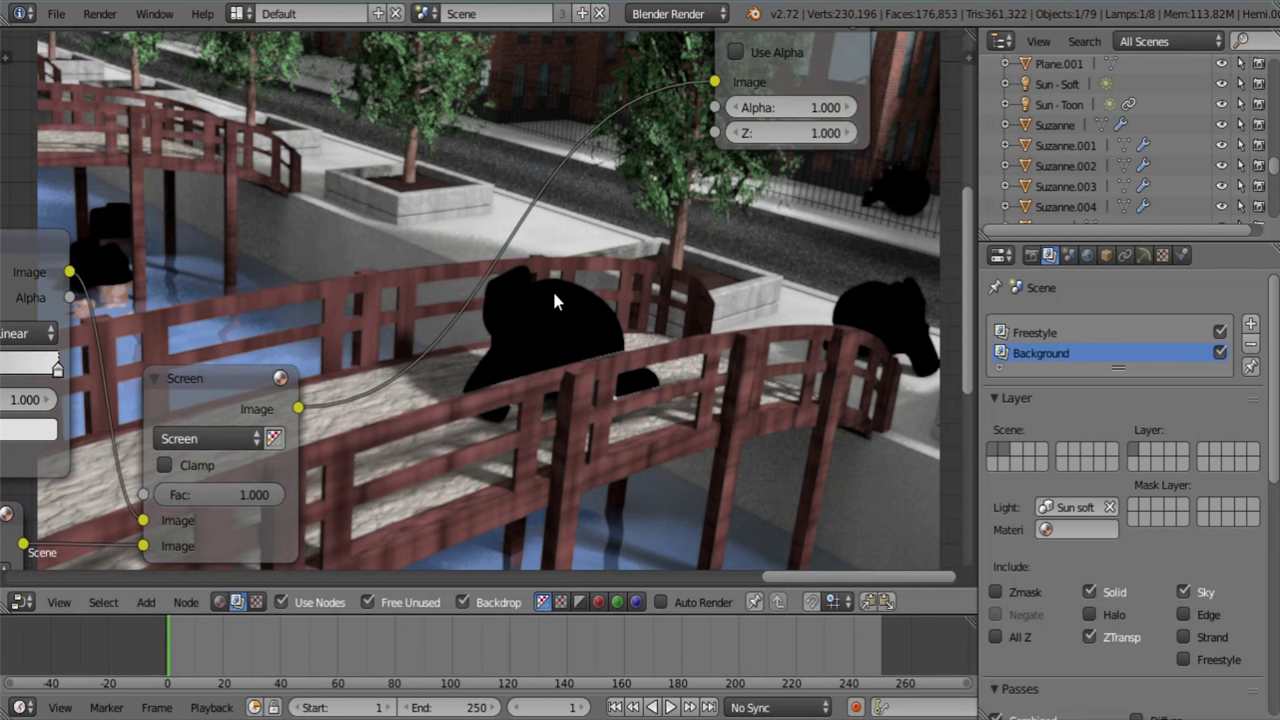
# Insert a Hue Saturation Value node between the Screen and Viewer nodes with saturation 1.3
pyautogui.hotkey('shift', 'a')
pyautogui.moveTo(520, 253)
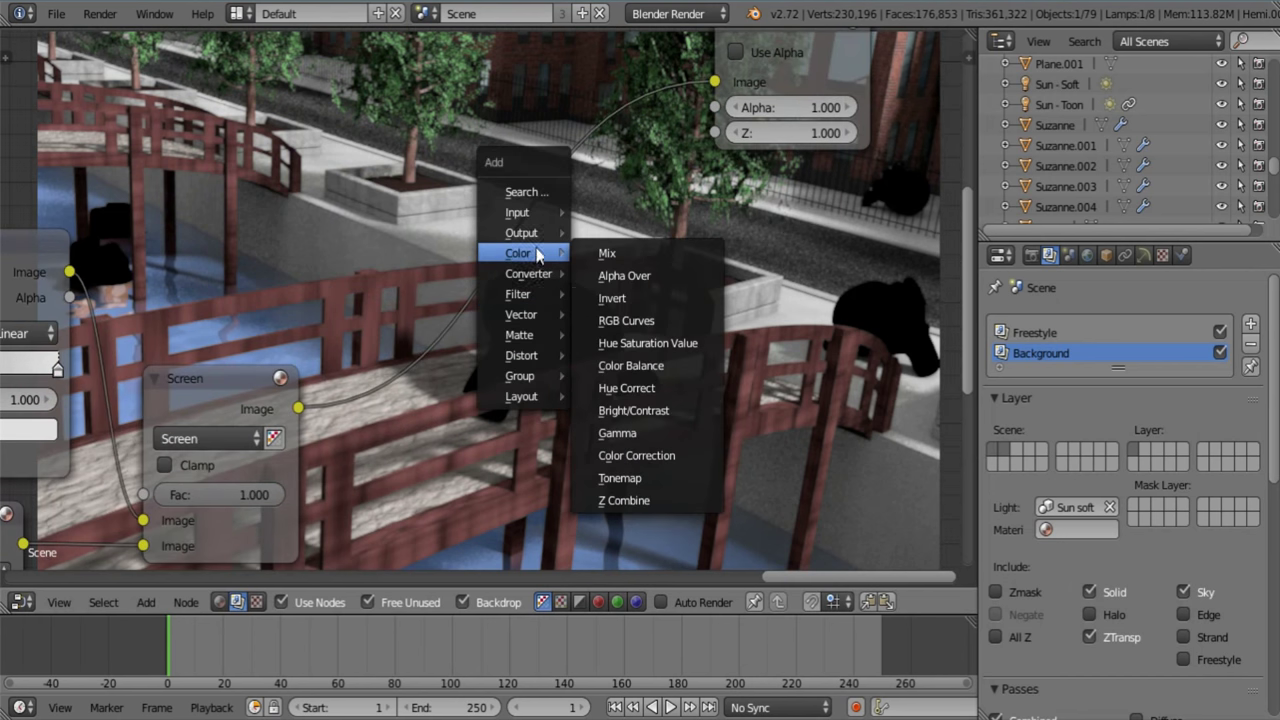
pyautogui.click(661, 342)
pyautogui.click(403, 270)
pyautogui.click(466, 370)
pyautogui.write('1.3')
pyautogui.press('Return')
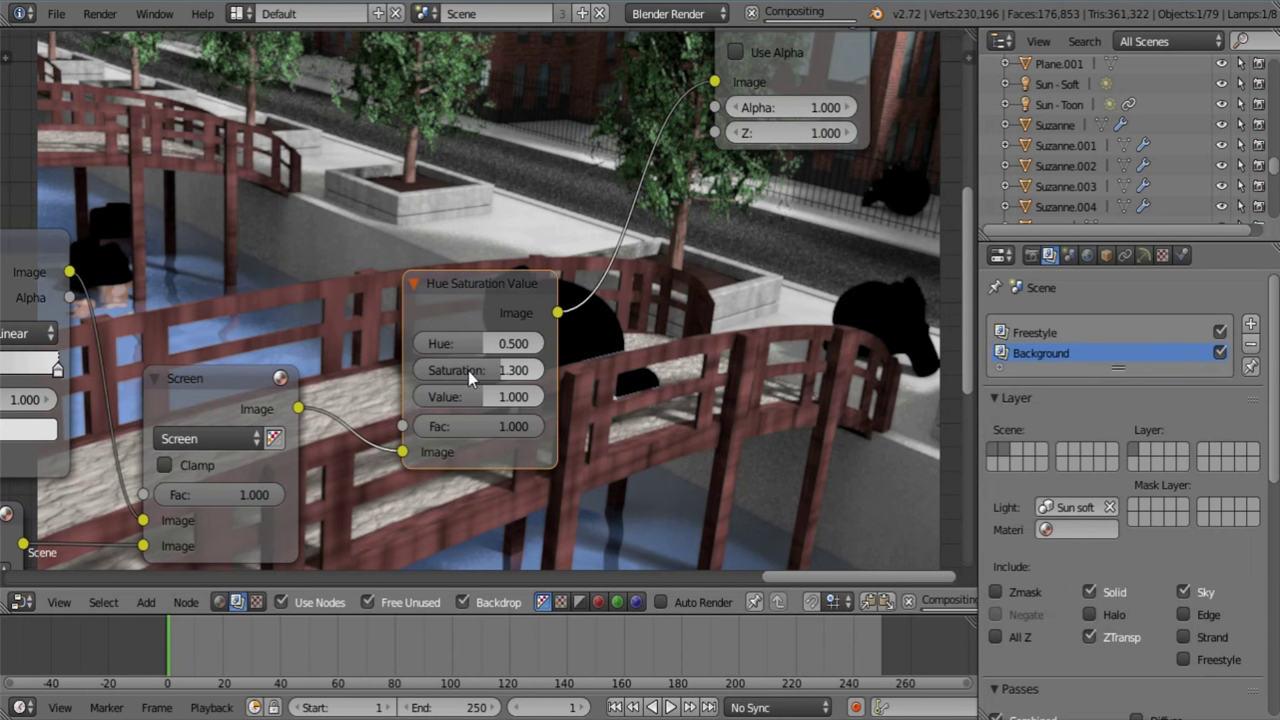
# Move the Viewer further away from the Hue Saturation Value node
pyautogui.moveTo(612, 350); pyautogui.dragTo(312, 128, button='middle')
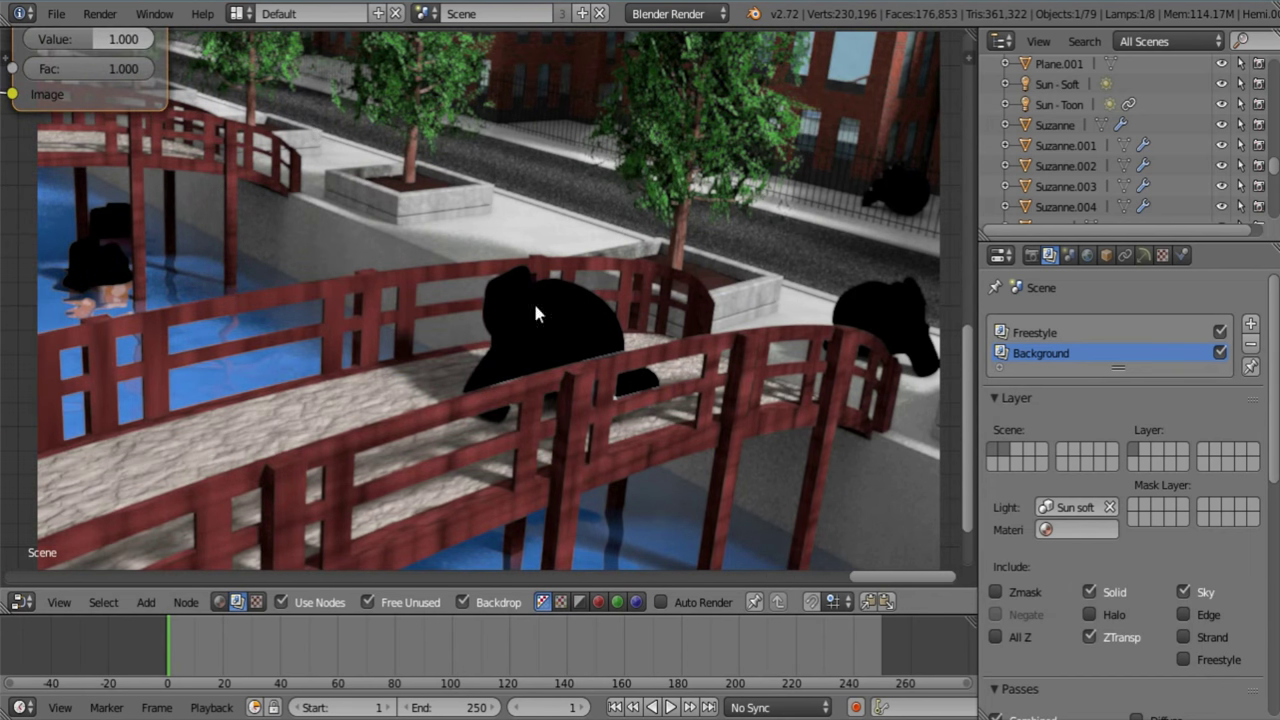
pyautogui.moveTo(352, 254); pyautogui.dragTo(503, 500, button='middle')
pyautogui.moveTo(429, 231); pyautogui.dragTo(419, 401, button='middle')
pyautogui.scroll(-5, 457, 177)
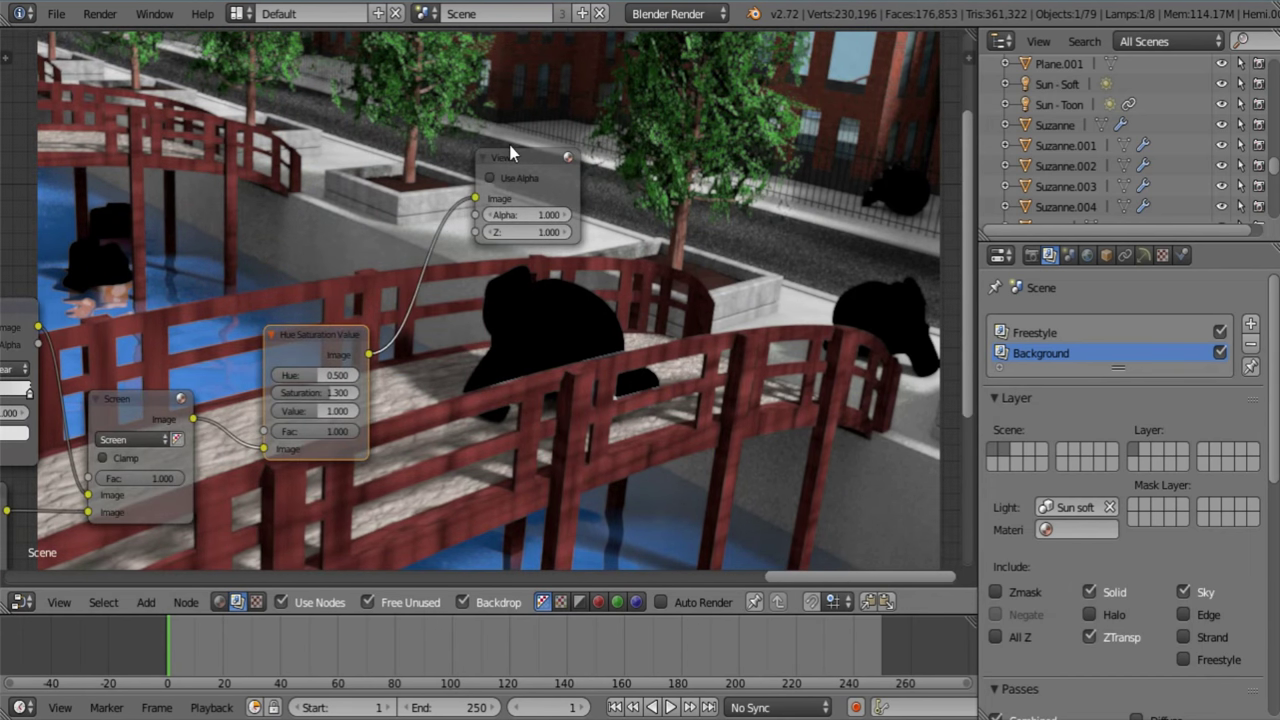
pyautogui.moveTo(515, 155); pyautogui.dragTo(725, 158)
pyautogui.press('a')
# Duplicate the upper Mix node, place the copy above the final Multiply, and link the original's mask to the copy's factor
pyautogui.moveTo(506, 329)
pyautogui.mouseDown(button='middle')
pyautogui.moveTo(598, 300)
pyautogui.moveTo(595, 414)
pyautogui.mouseUp(button='middle')
pyautogui.scroll(-5, 591, 420)
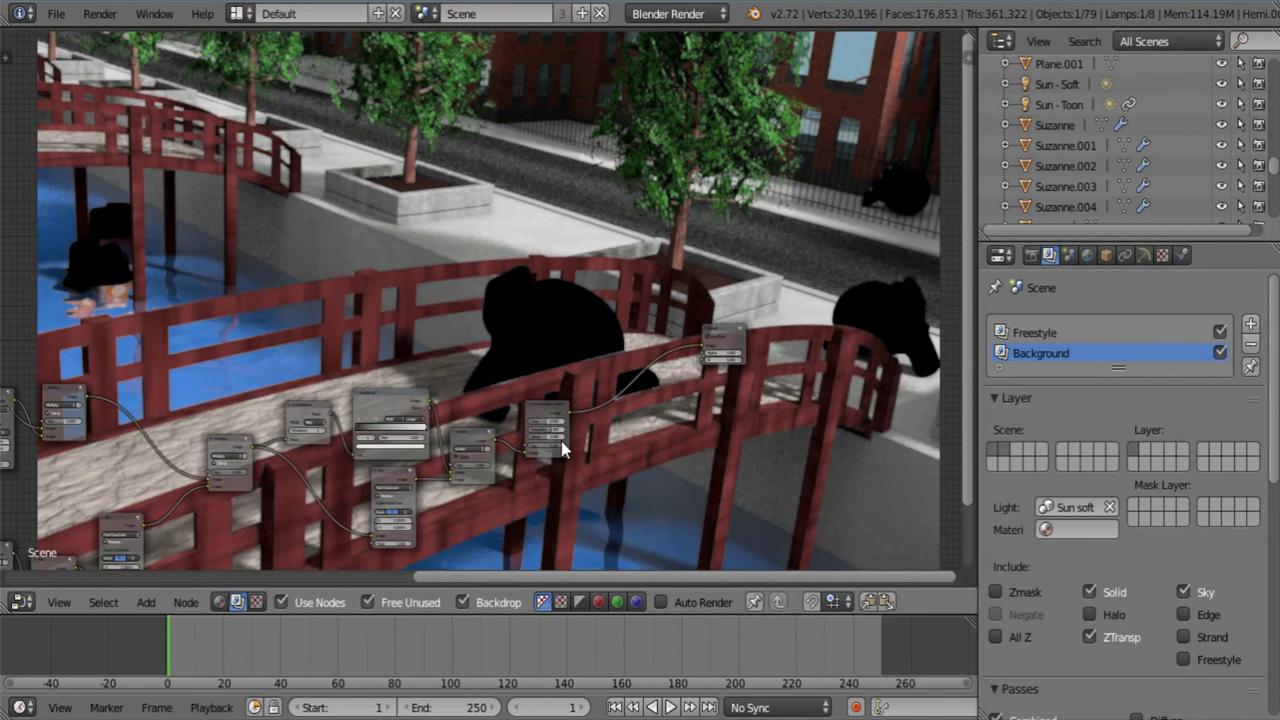
pyautogui.moveTo(546, 370); pyautogui.dragTo(671, 537, button='middle')
pyautogui.moveTo(654, 488); pyautogui.dragTo(800, 316, button='middle')
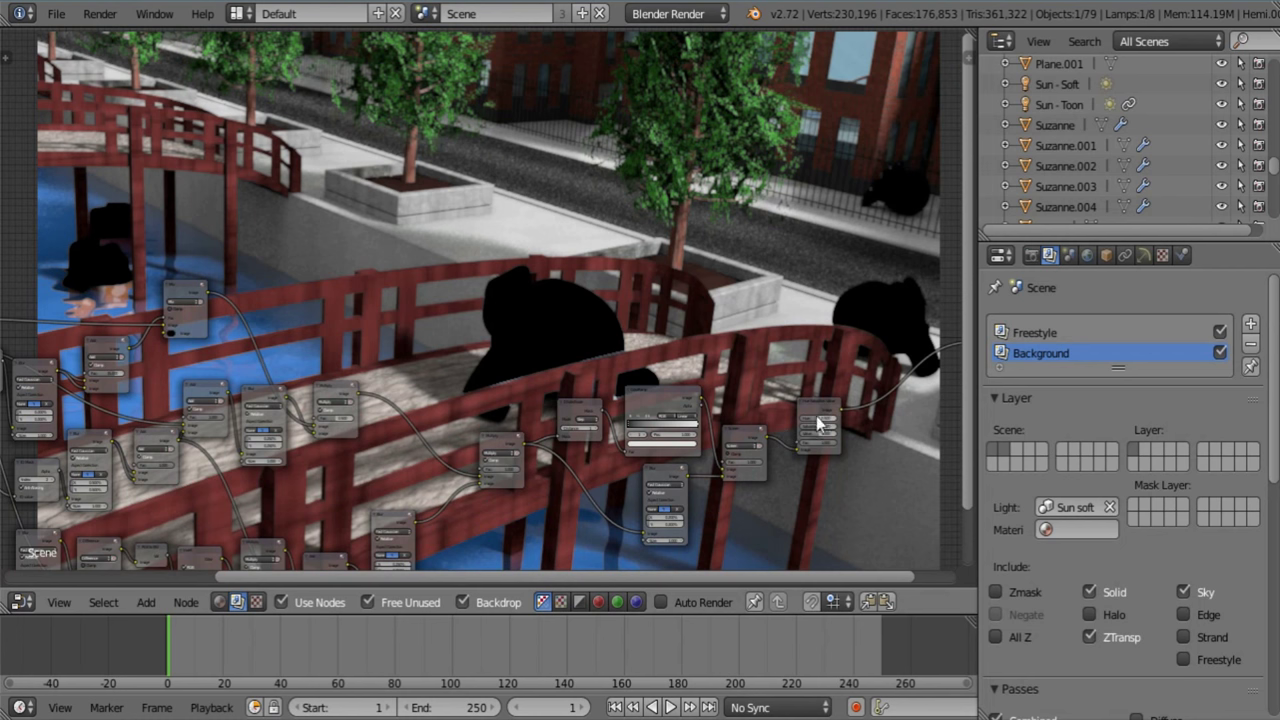
pyautogui.moveTo(843, 416); pyautogui.dragTo(366, 214)
pyautogui.moveTo(284, 236); pyautogui.dragTo(140, 310, button='middle')
pyautogui.moveTo(277, 356); pyautogui.dragTo(679, 246, button='middle')
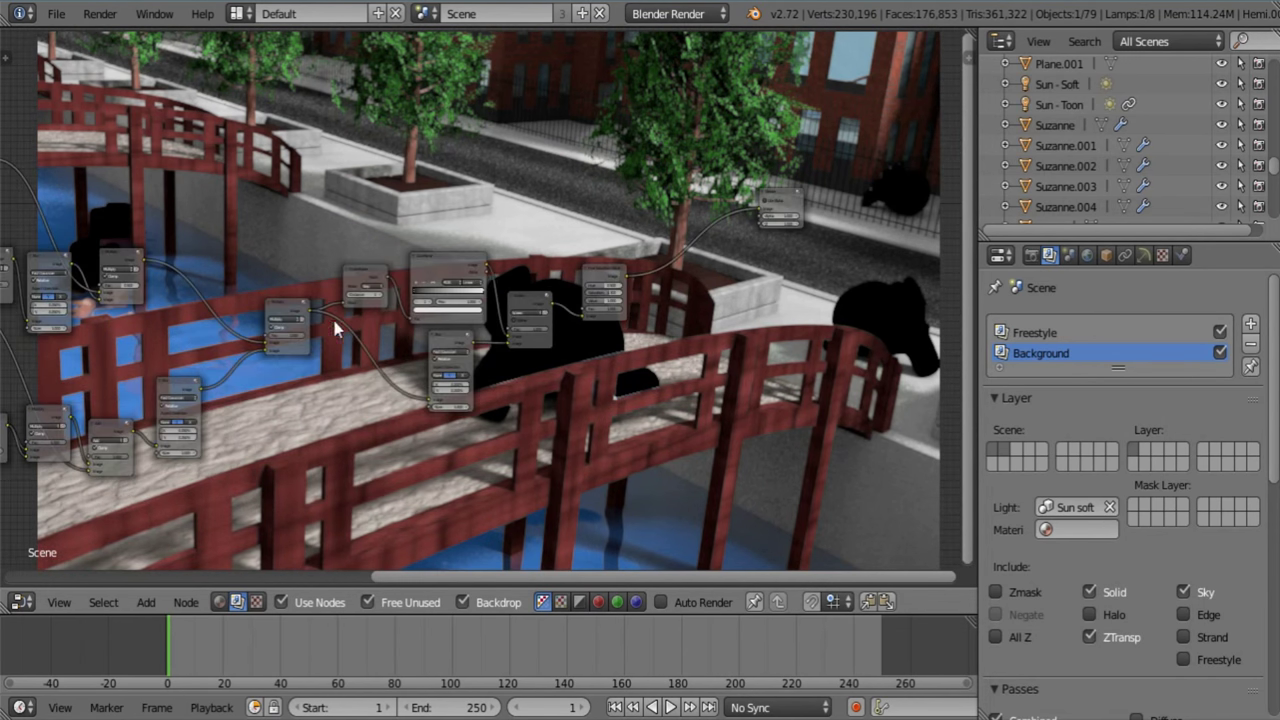
pyautogui.moveTo(334, 322); pyautogui.dragTo(652, 384, button='middle')
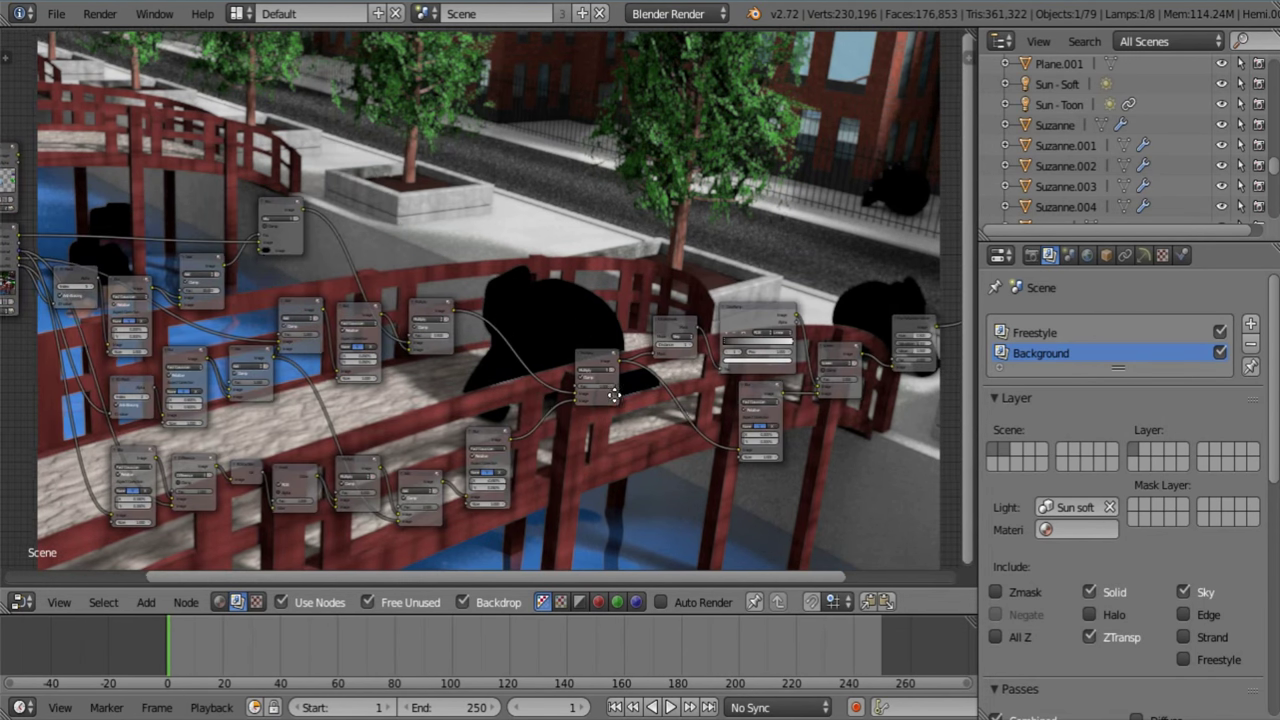
pyautogui.click(279, 212)
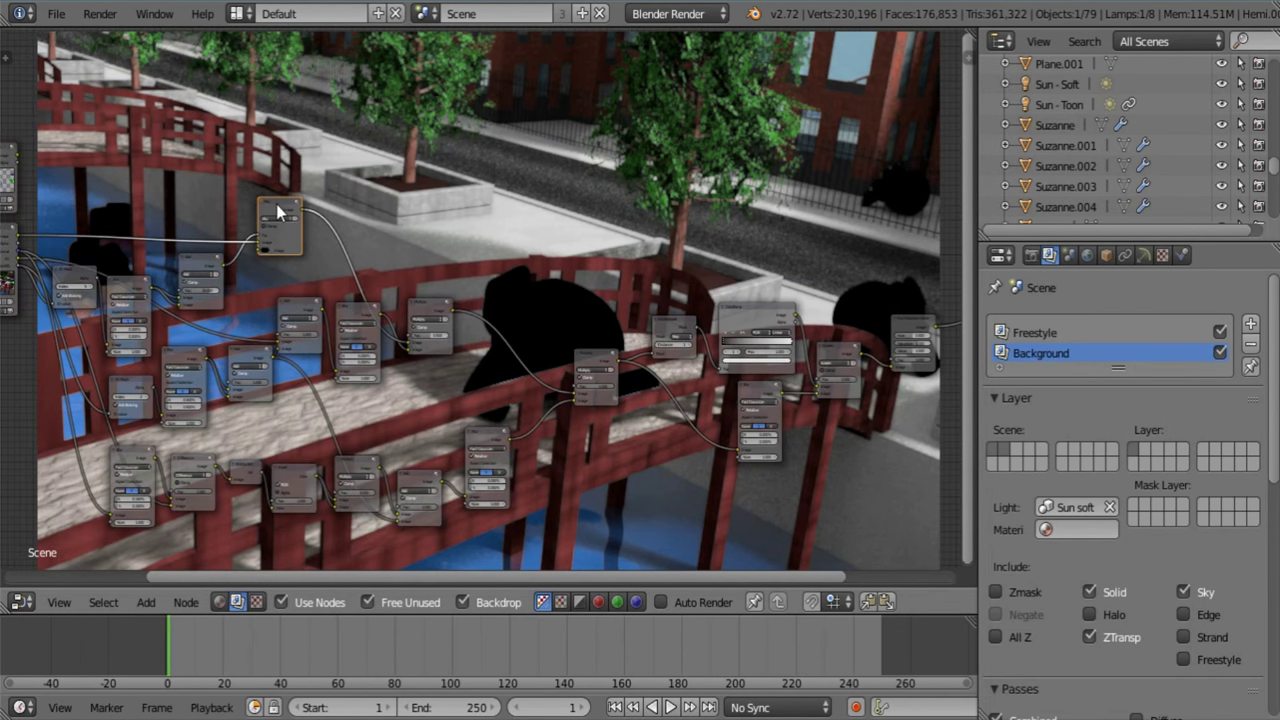
pyautogui.hotkey('shift', 'd')
pyautogui.click(291, 149)
pyautogui.moveTo(222, 265); pyautogui.dragTo(624, 152)
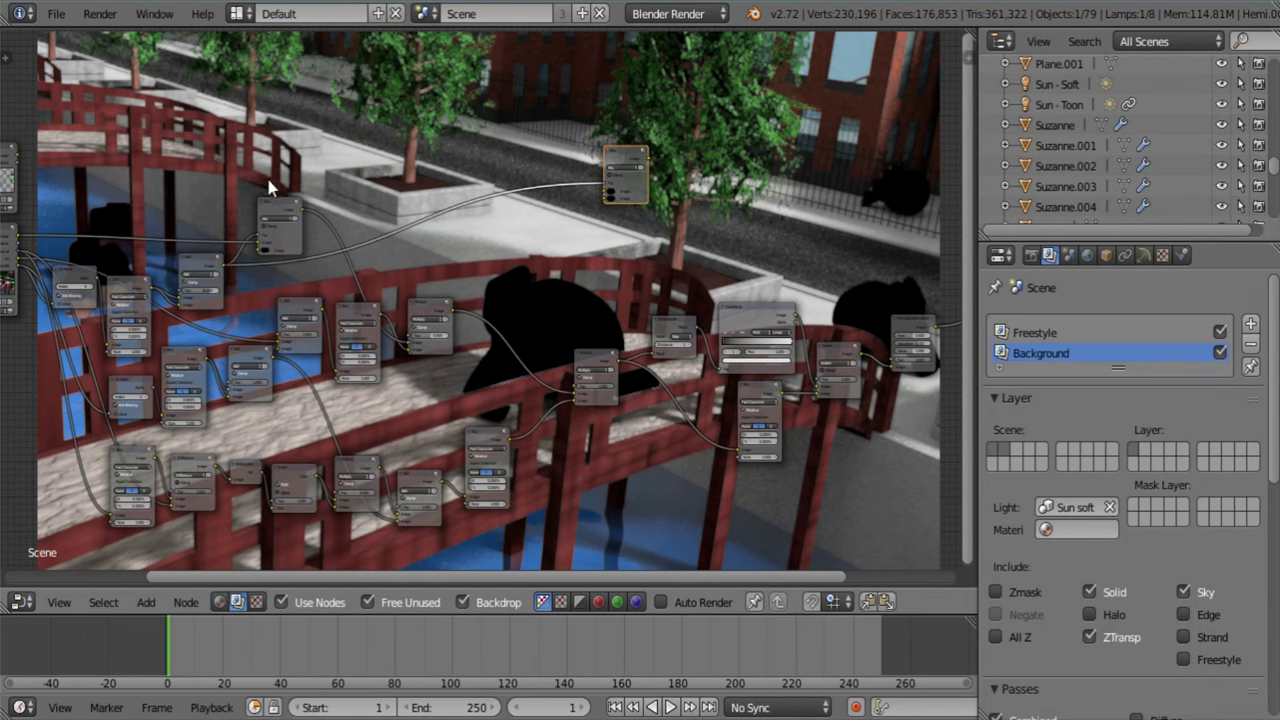
# Feed the Freestyle render layer's image into the duplicated Mix and move that Mix past the Hue Saturation Value node
pyautogui.moveTo(96, 179); pyautogui.dragTo(177, 224, button='middle')
pyautogui.moveTo(100, 207); pyautogui.dragTo(683, 234)
pyautogui.moveTo(748, 240); pyautogui.dragTo(491, 312, button='middle')
pyautogui.moveTo(448, 273); pyautogui.dragTo(838, 270)
pyautogui.moveTo(842, 274); pyautogui.dragTo(535, 219, button='middle')
pyautogui.scroll(4, 475, 283)
# Link the Hue Saturation Value output to the duplicated Mix's second image input and send the Mix result to the Viewer
pyautogui.moveTo(437, 410); pyautogui.dragTo(510, 240)
pyautogui.moveTo(570, 186); pyautogui.dragTo(626, 324)
pyautogui.moveTo(539, 303); pyautogui.dragTo(493, 329, button='middle')
pyautogui.scroll(3, 480, 280)
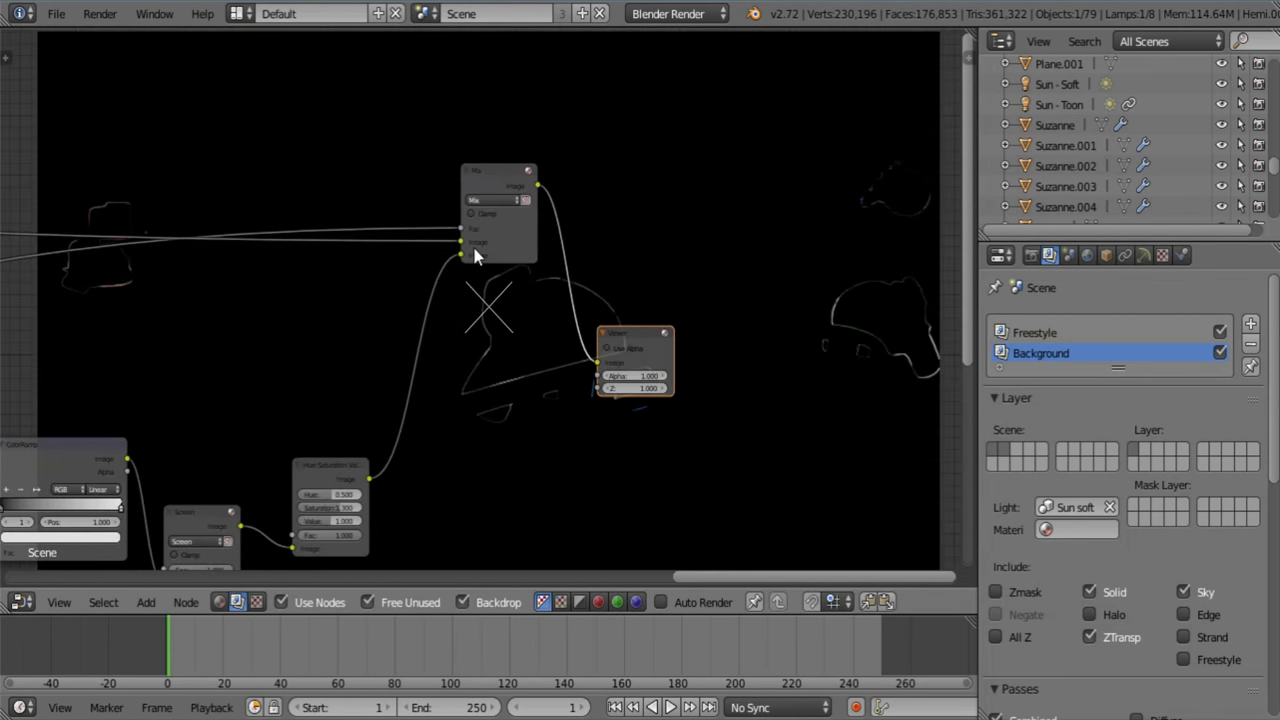
# Swap the duplicated Mix's two image inputs so the Freestyle layer comes second, and move the Viewer further along
pyautogui.moveTo(463, 257); pyautogui.dragTo(462, 243)
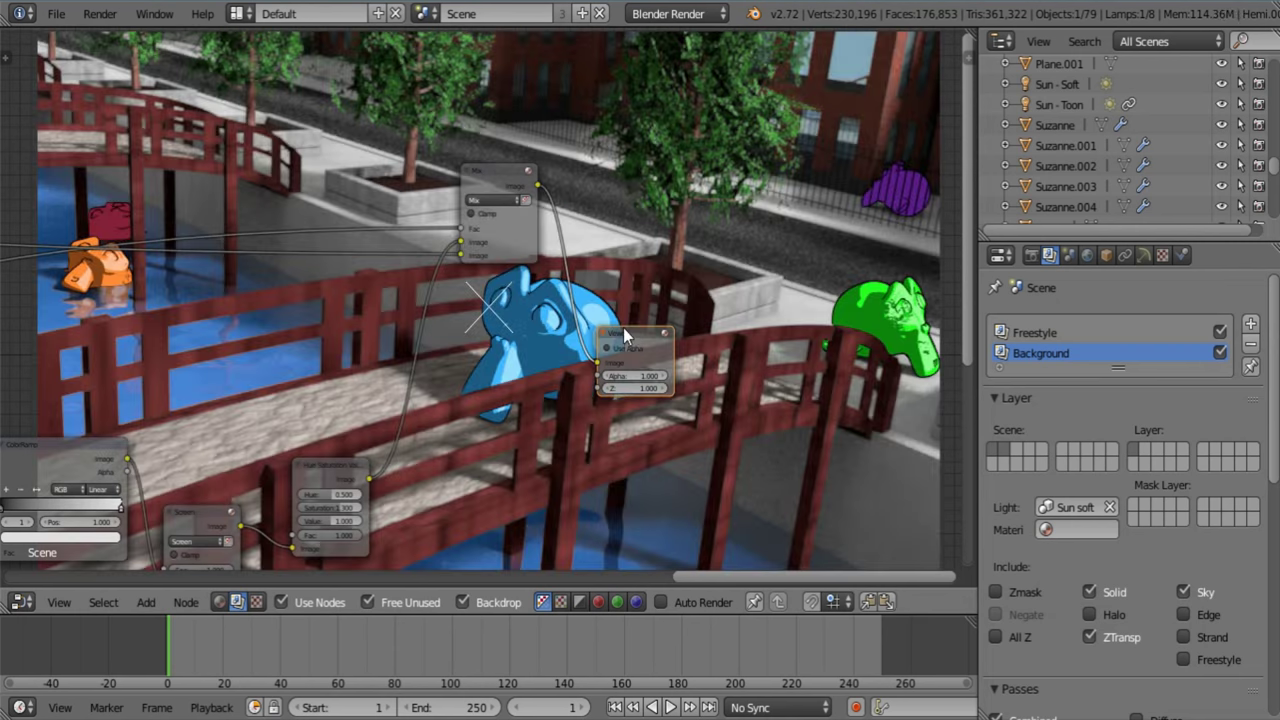
pyautogui.moveTo(637, 331); pyautogui.dragTo(742, 194)
pyautogui.moveTo(630, 350); pyautogui.dragTo(656, 363, button='middle')
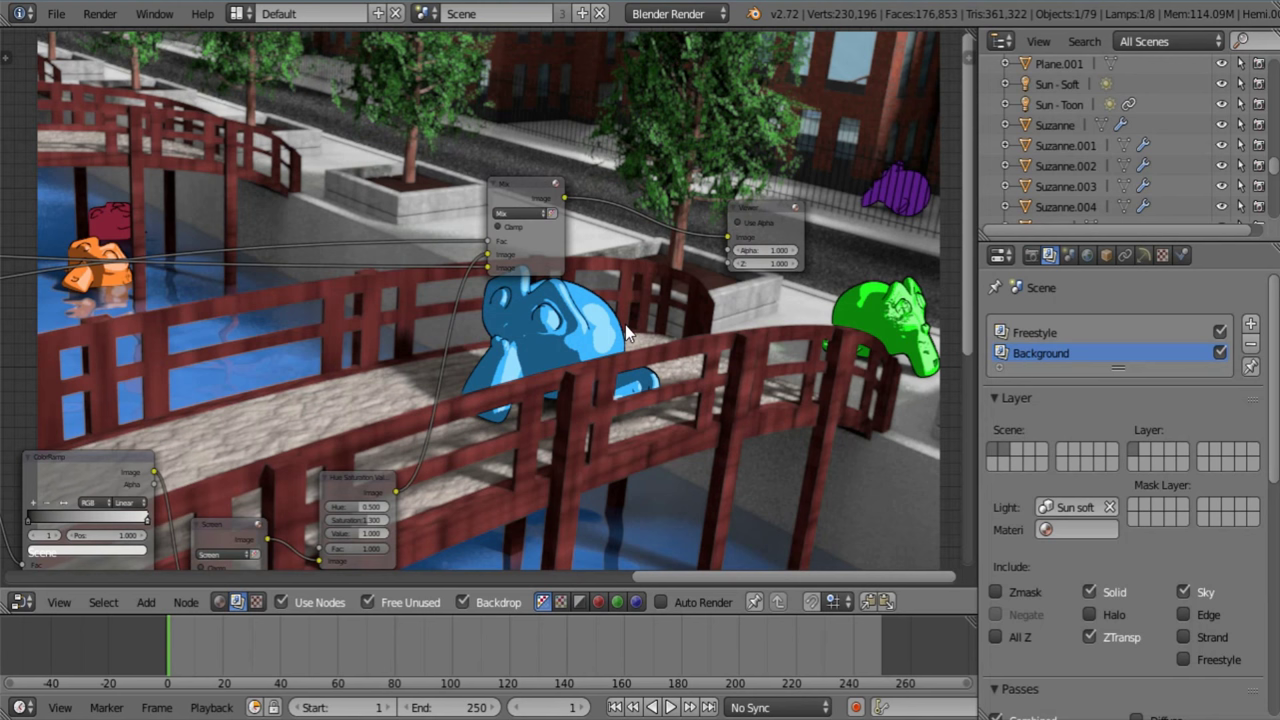
pyautogui.scroll(-2, 520, 275)
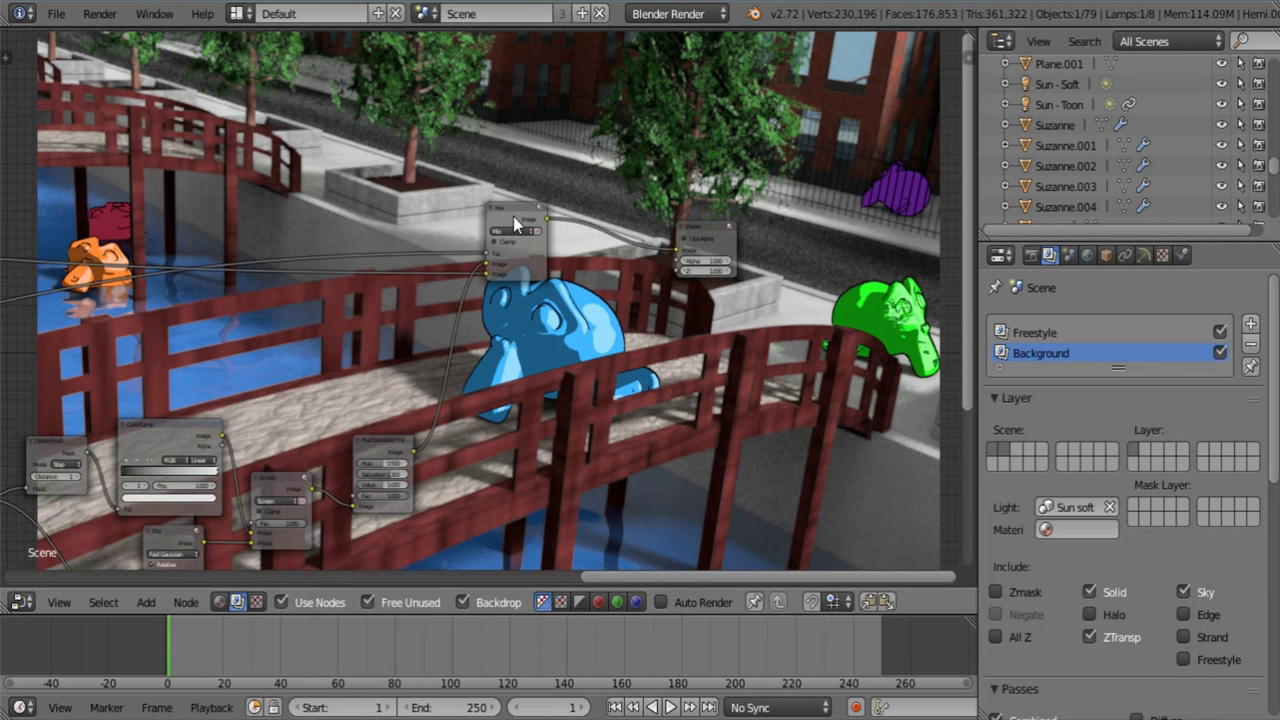
# Lower the last Mix node and bring the Quick Vignette and Quick Blur groups from the tree's start to just above it
pyautogui.moveTo(513, 216); pyautogui.dragTo(500, 315)
pyautogui.scroll(-5, 500, 315)
pyautogui.moveTo(500, 315); pyautogui.dragTo(590, 300, button='middle')
pyautogui.moveTo(90, 400); pyautogui.dragTo(556, 351, button='middle')
pyautogui.scroll(5, 455, 417)
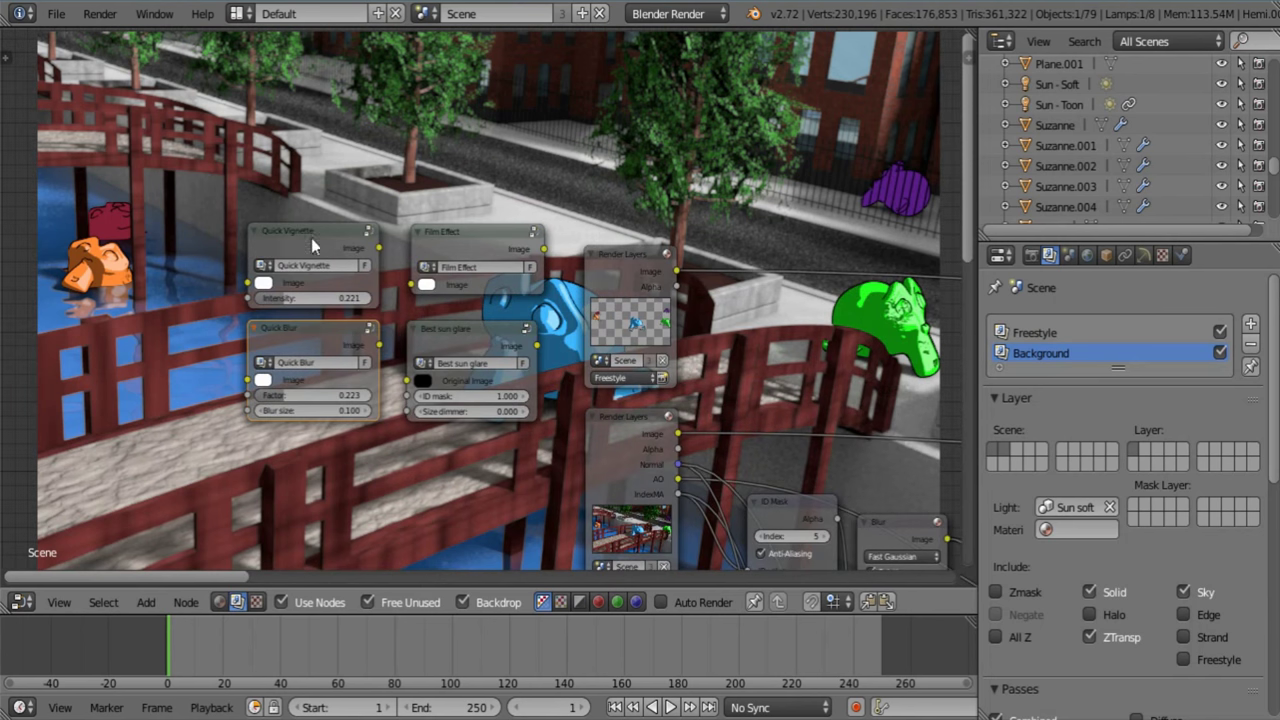
pyautogui.scroll(-15, 583, 385)
pyautogui.moveTo(750, 408); pyautogui.dragTo(153, 454, button='middle')
pyautogui.press('g')
pyautogui.click(871, 359)
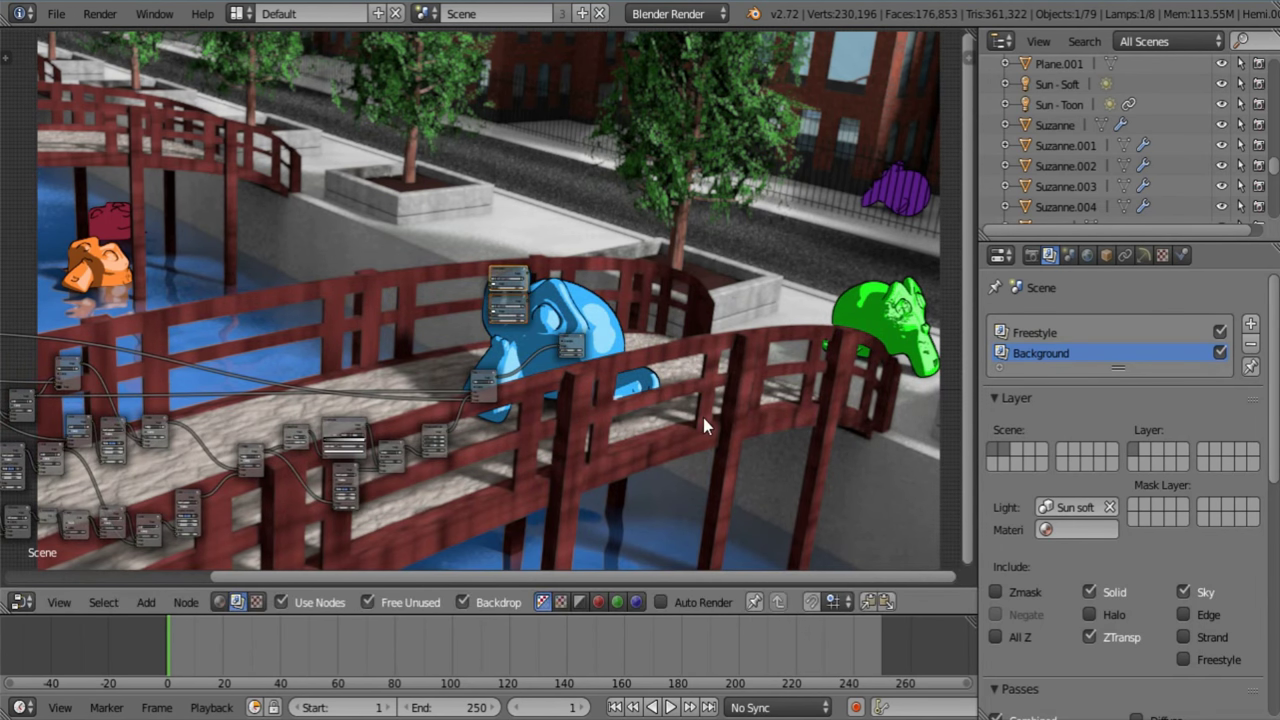
pyautogui.scroll(5, 695, 429)
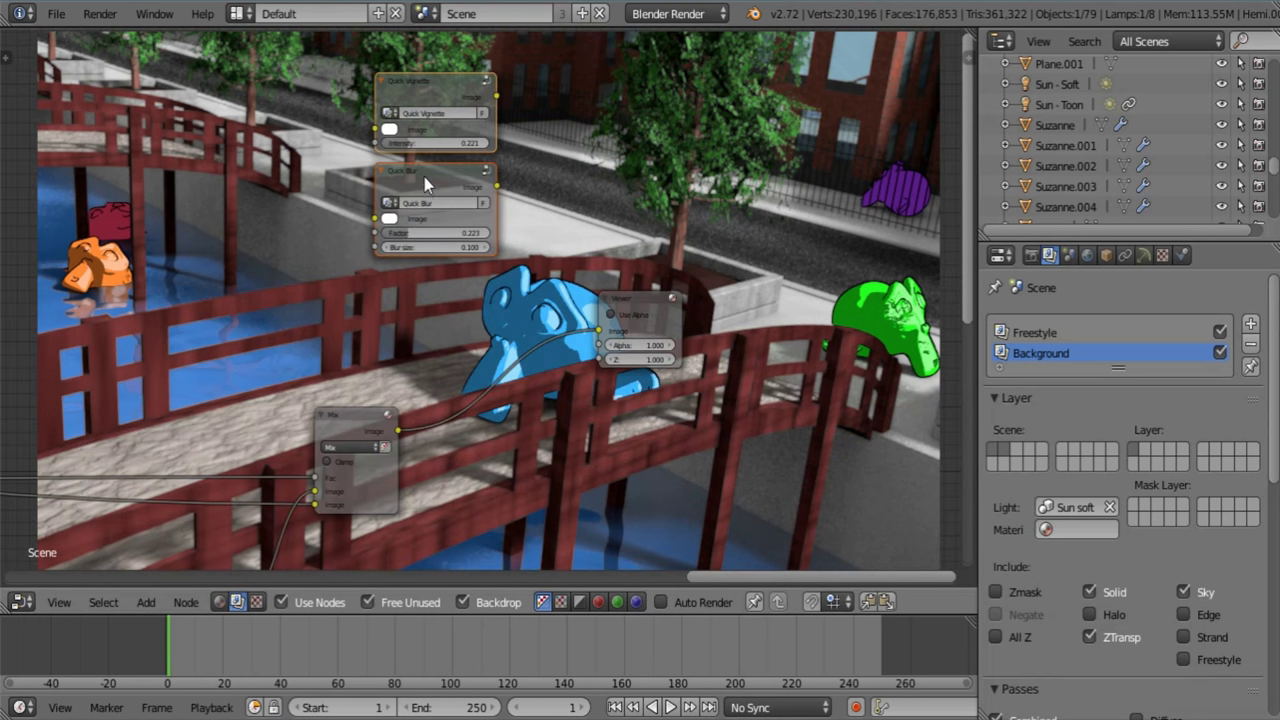
# Insert the Quick Blur and Quick Vignette groups in that order between the last Mix and the Viewer, moving the Viewer to make room
pyautogui.moveTo(427, 175); pyautogui.dragTo(496, 357)
pyautogui.moveTo(650, 301); pyautogui.dragTo(862, 298)
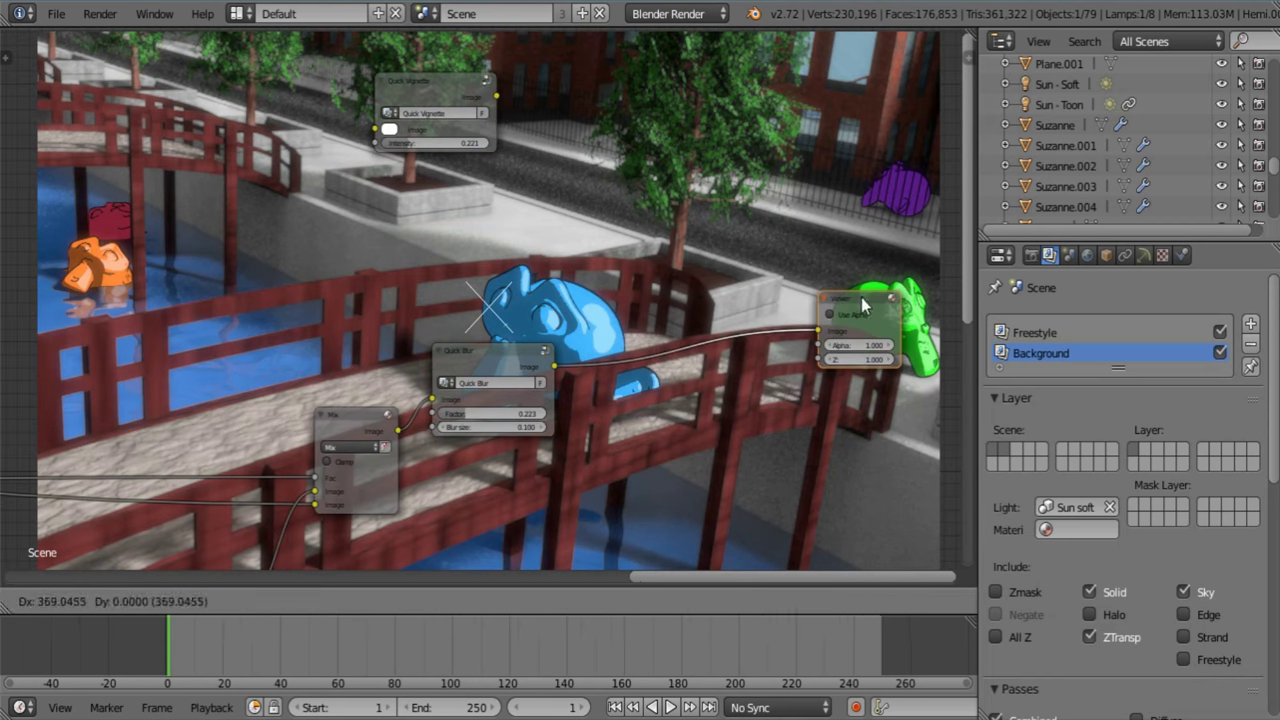
pyautogui.moveTo(432, 82); pyautogui.dragTo(711, 363)
pyautogui.scroll(2, 630, 424)
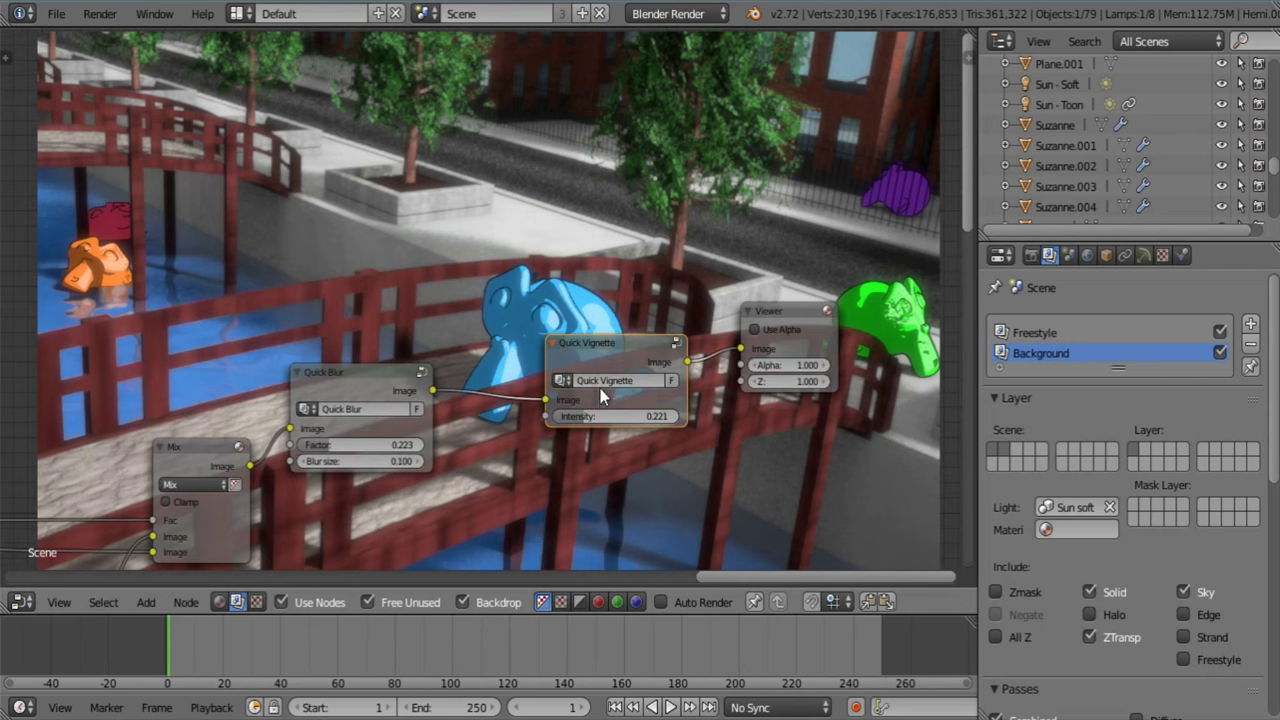
pyautogui.moveTo(672, 434); pyautogui.dragTo(661, 113, button='middle')
pyautogui.press('a')
pyautogui.moveTo(567, 384); pyautogui.dragTo(393, 209, button='middle')
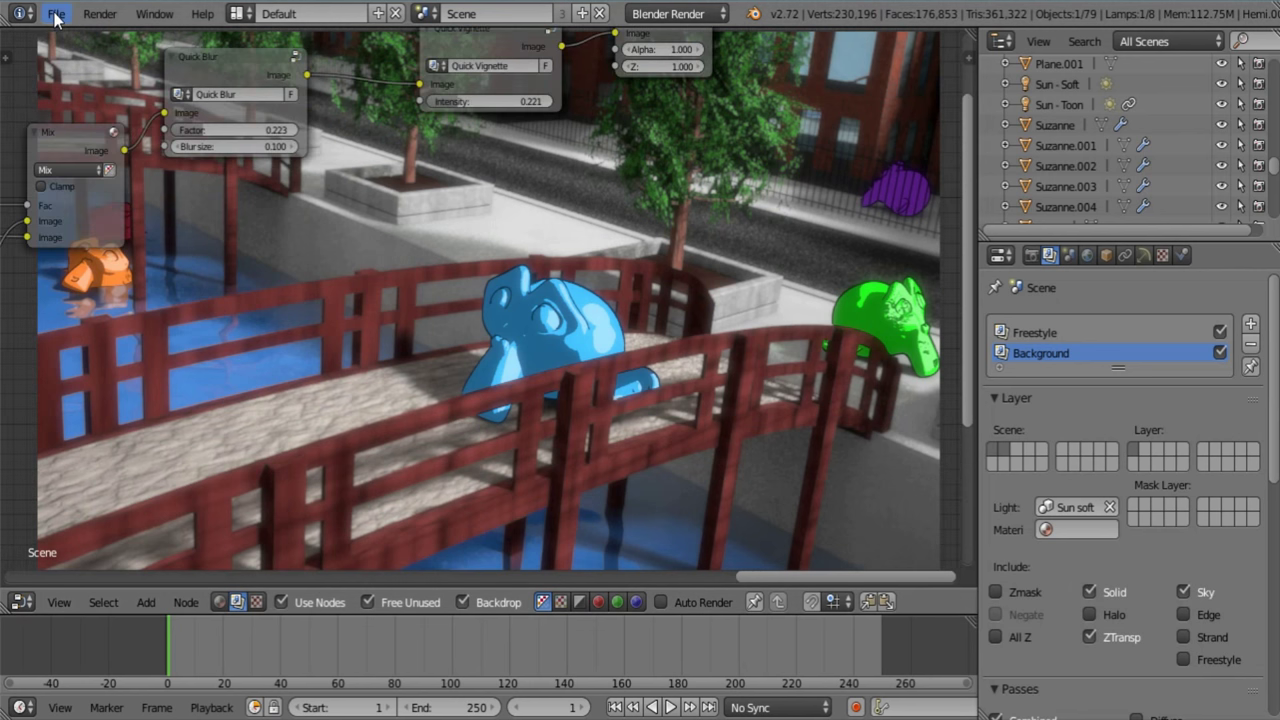
# Save the Blender file
pyautogui.click(56, 13)
pyautogui.click(118, 168)
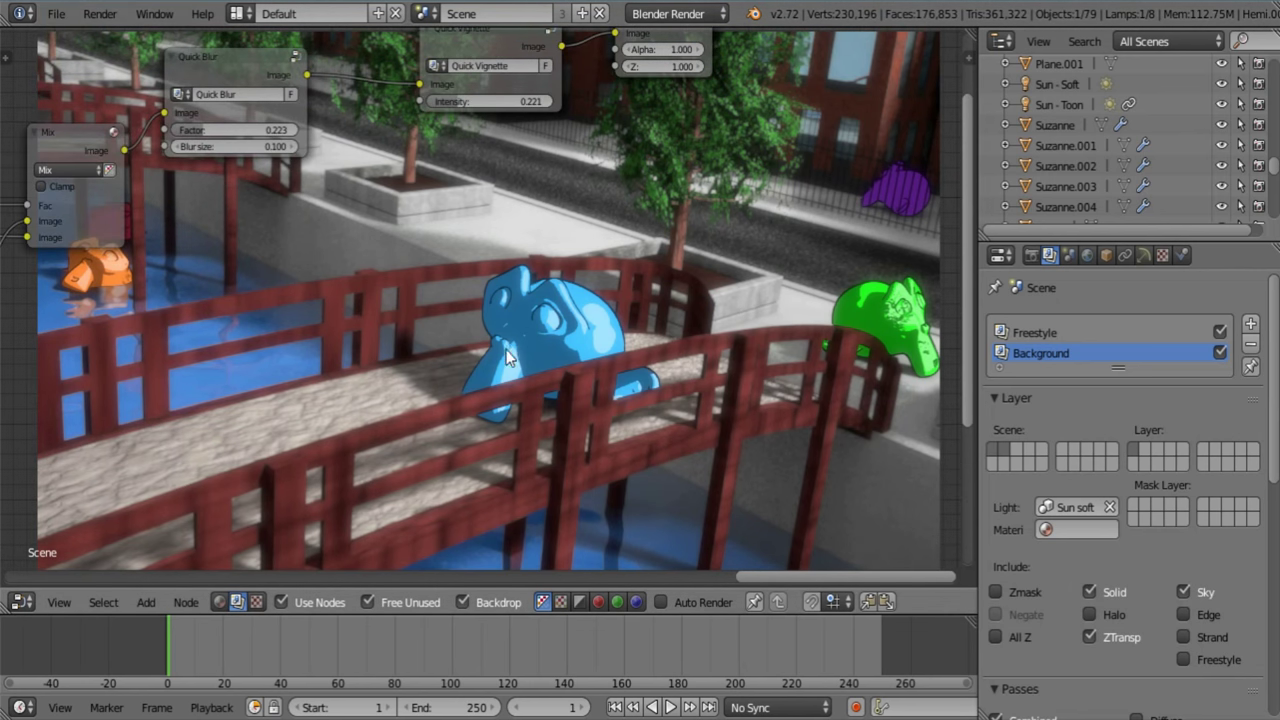
pyautogui.moveTo(508, 357); pyautogui.dragTo(425, 110, button='middle')
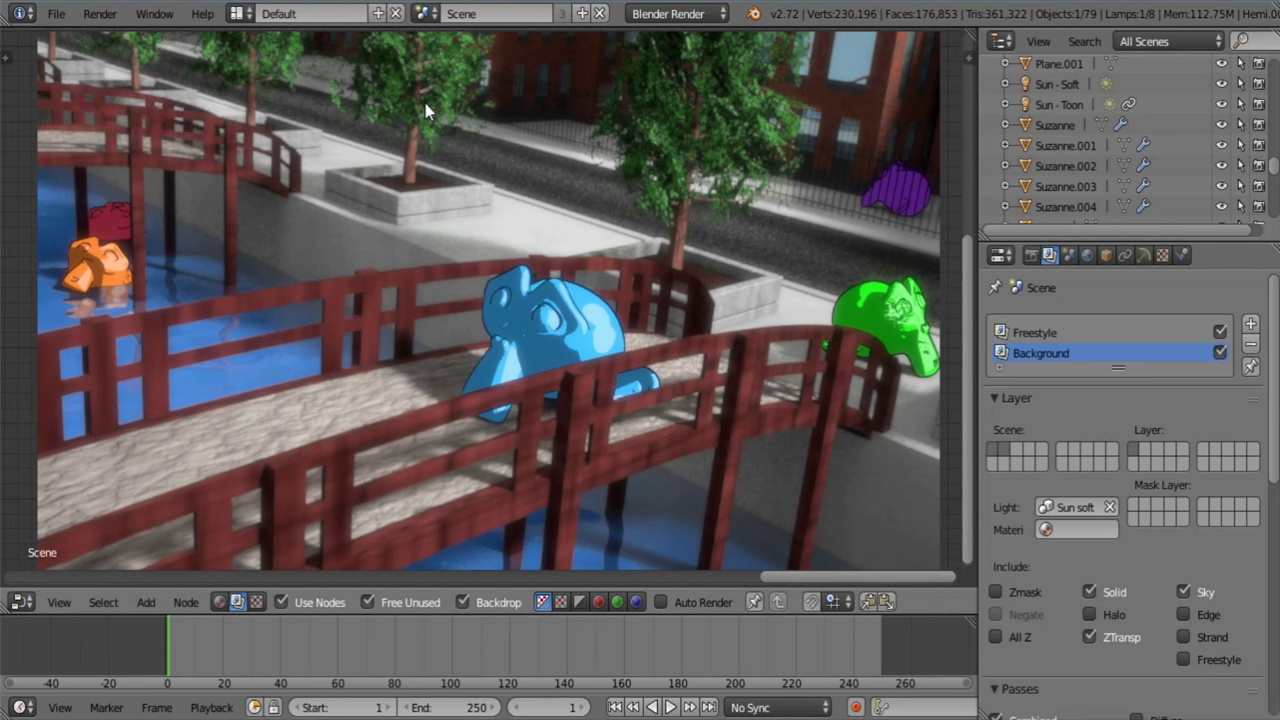